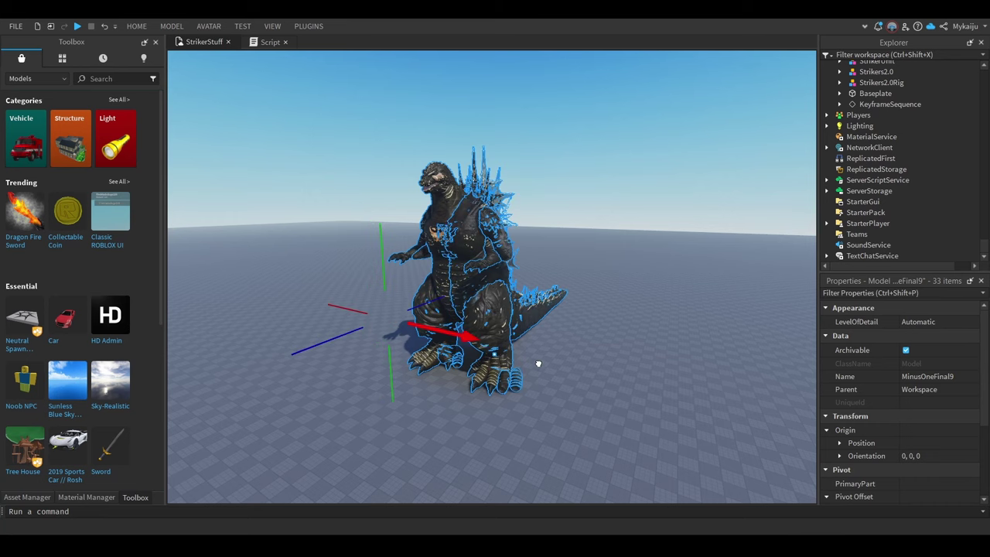
{"action": "mouse_move", "coordinate": [538, 363]}
{"action": "left_mouse_down"}
{"action": "mouse_move", "coordinate": [590, 380]}
{"action": "mouse_move", "coordinate": [552, 360]}
{"action": "left_mouse_up"}
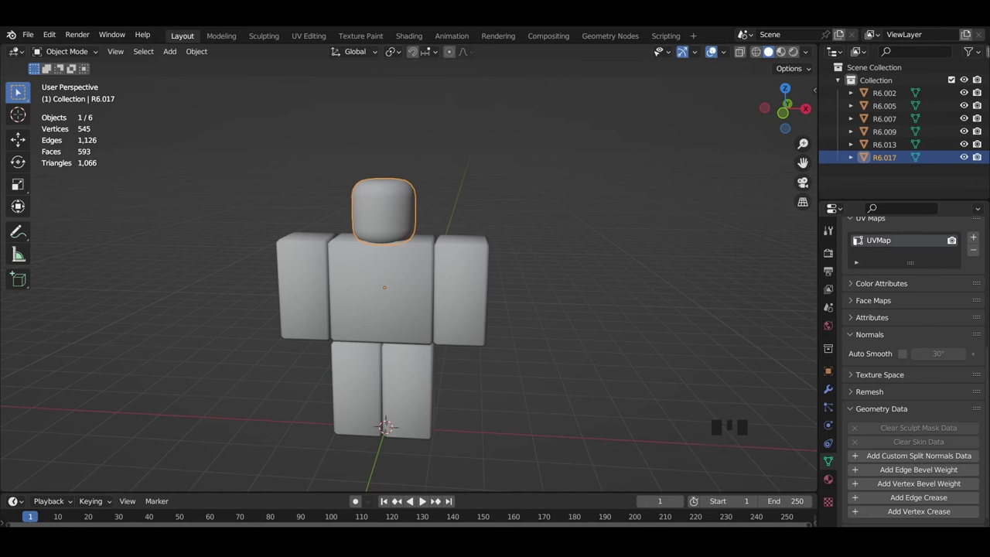
{"action": "middle_click_drag", "start_coordinate": [568, 255], "coordinate": [394, 275]}
{"action": "left_click", "coordinate": [549, 282]}
{"action": "middle_click_drag", "start_coordinate": [433, 308], "coordinate": [600, 298]}
{"action": "scroll", "coordinate": [456, 314], "scroll_direction": "up", "scroll_amount": 2}
{"action": "middle_click_drag", "start_coordinate": [456, 314], "coordinate": [395, 319]}
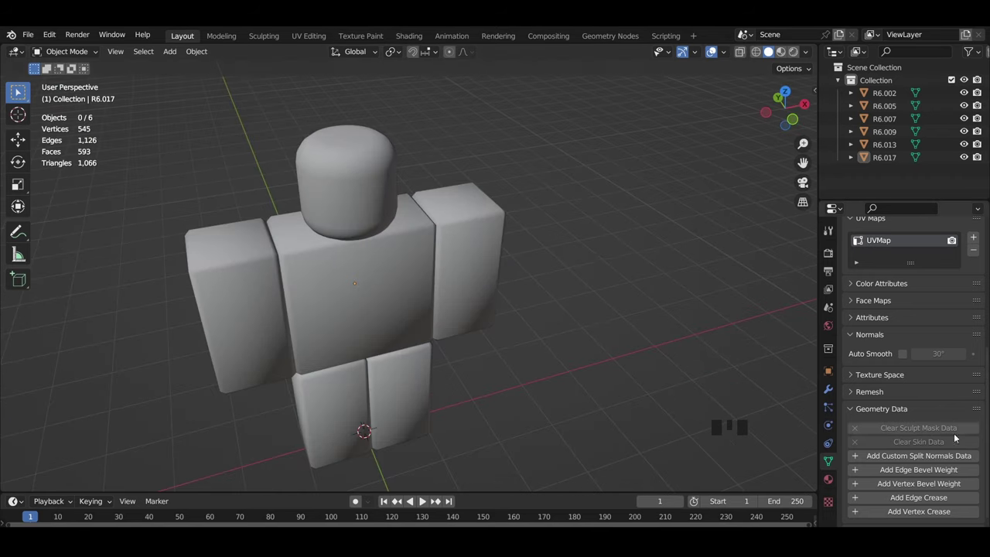
{"action": "middle_click_drag", "start_coordinate": [675, 406], "coordinate": [598, 313]}
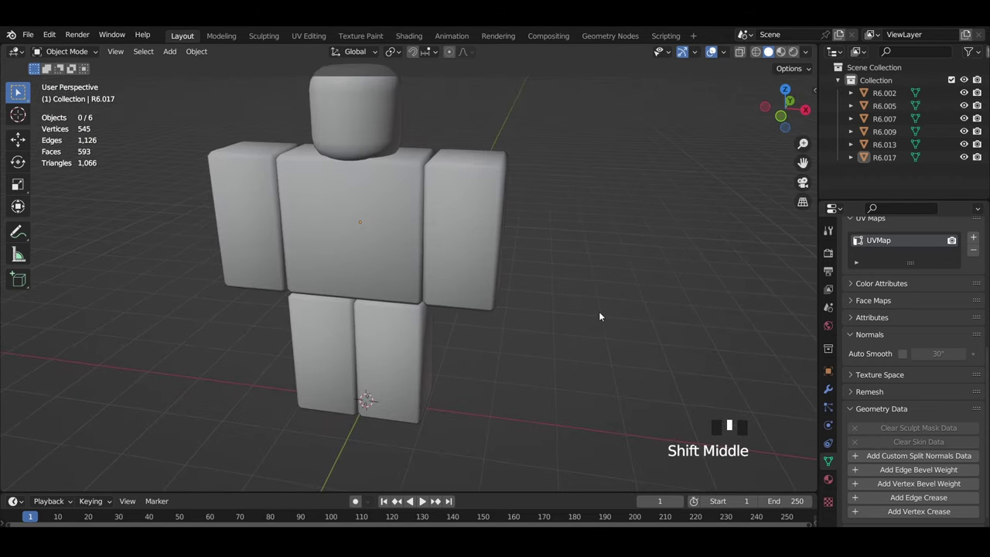
{"action": "scroll", "coordinate": [599, 313], "scroll_direction": "up", "scroll_amount": 2}
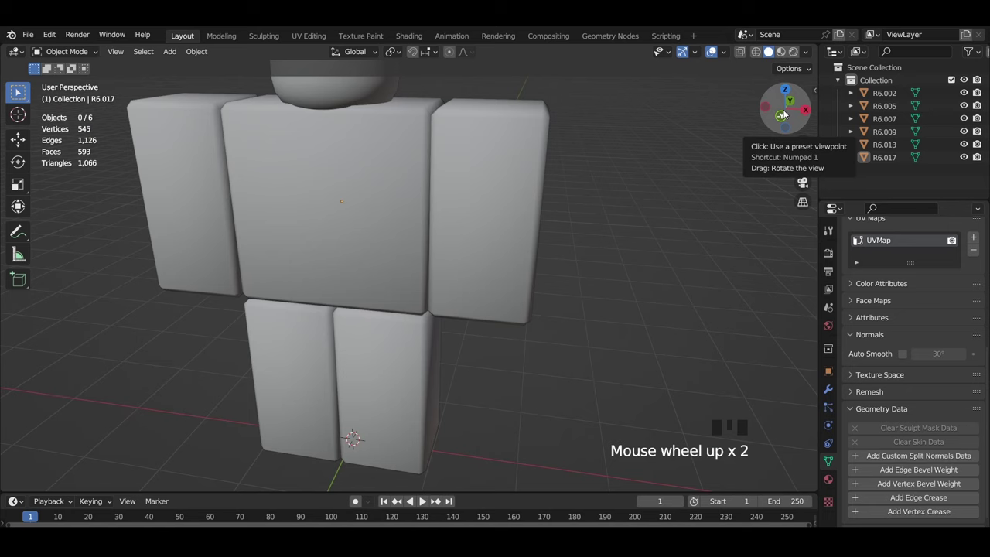
{"action": "scroll", "coordinate": [347, 246], "scroll_direction": "down", "scroll_amount": 2}
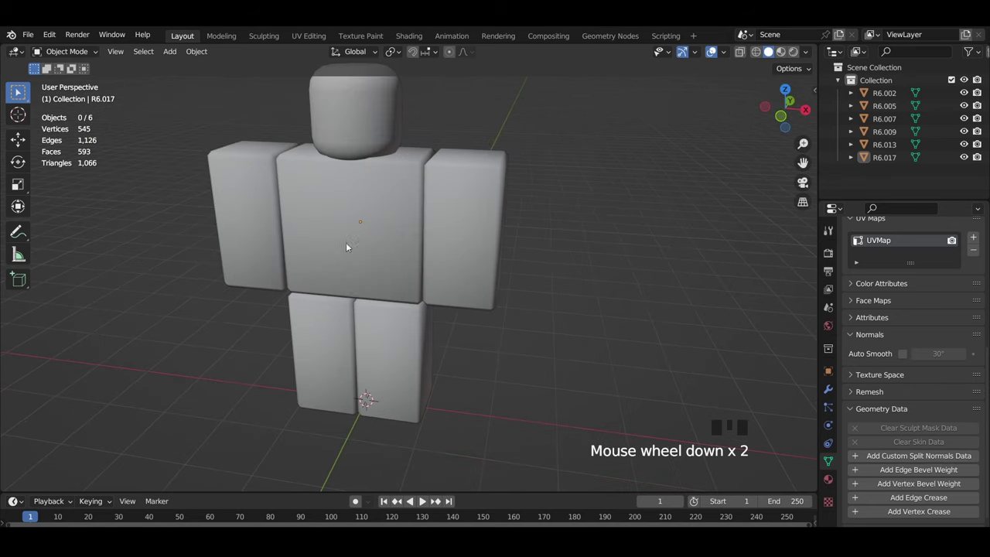
Duplicate the character's arm on the +X side in place, working from the front orthographic view
{"action": "left_click", "coordinate": [780, 114]}
{"action": "left_click", "coordinate": [479, 250]}
{"action": "scroll", "coordinate": [617, 245], "scroll_direction": "up", "scroll_amount": 2}
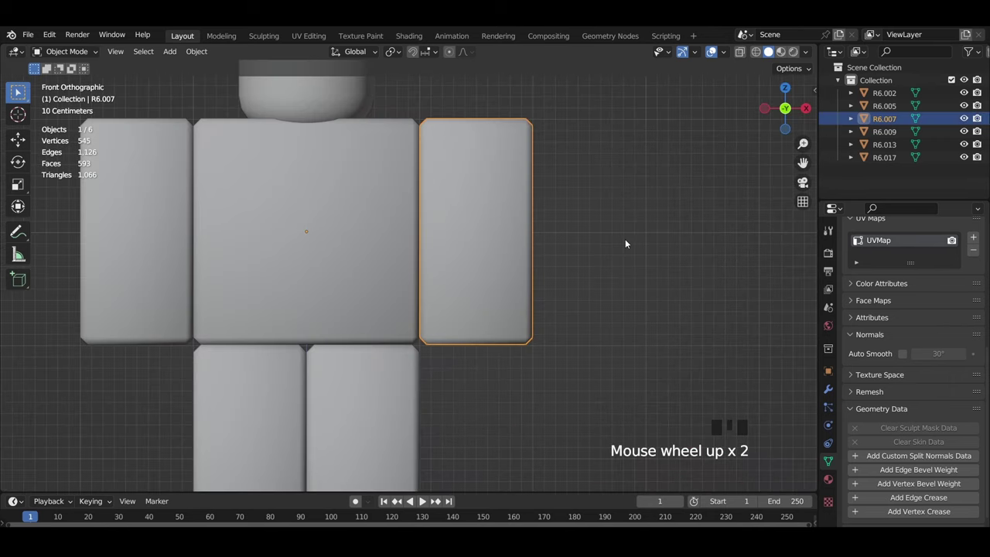
{"action": "key", "text": "h"}
{"action": "key", "text": "ctrl+z"}
{"action": "key", "text": "shift+d"}
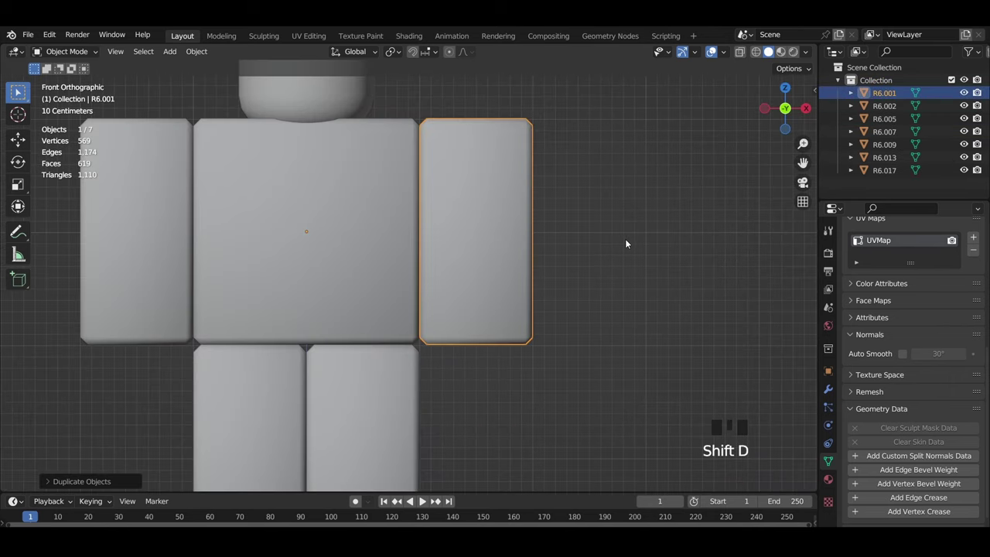
Add a Mirror modifier on the X axis to the duplicated arm
{"action": "left_click", "coordinate": [828, 388]}
{"action": "left_click", "coordinate": [889, 252]}
{"action": "left_click", "coordinate": [735, 400]}
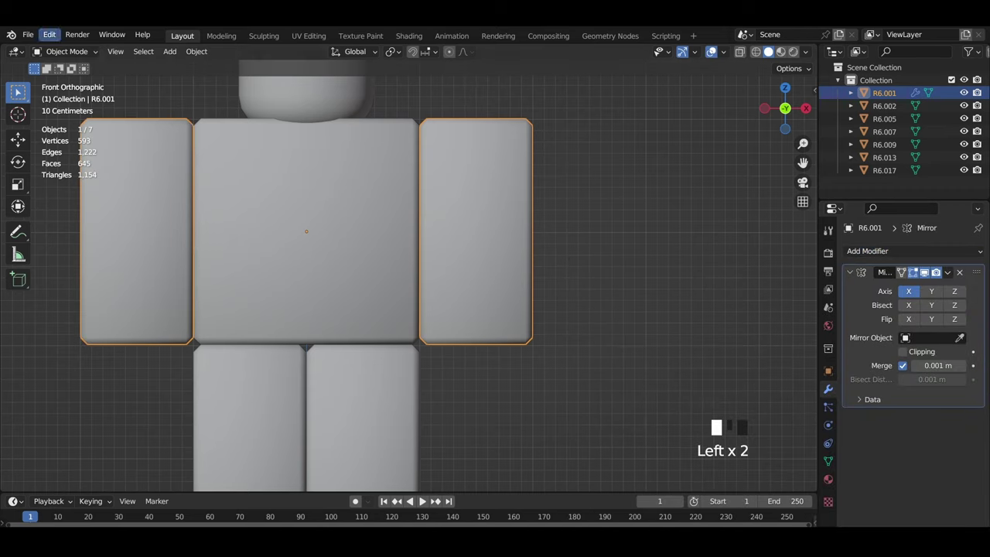
Fatten the whole duplicated arm mesh by about 0.04 m to form a sleeve around the arm
{"action": "left_click", "coordinate": [86, 51]}
{"action": "left_click", "coordinate": [83, 79]}
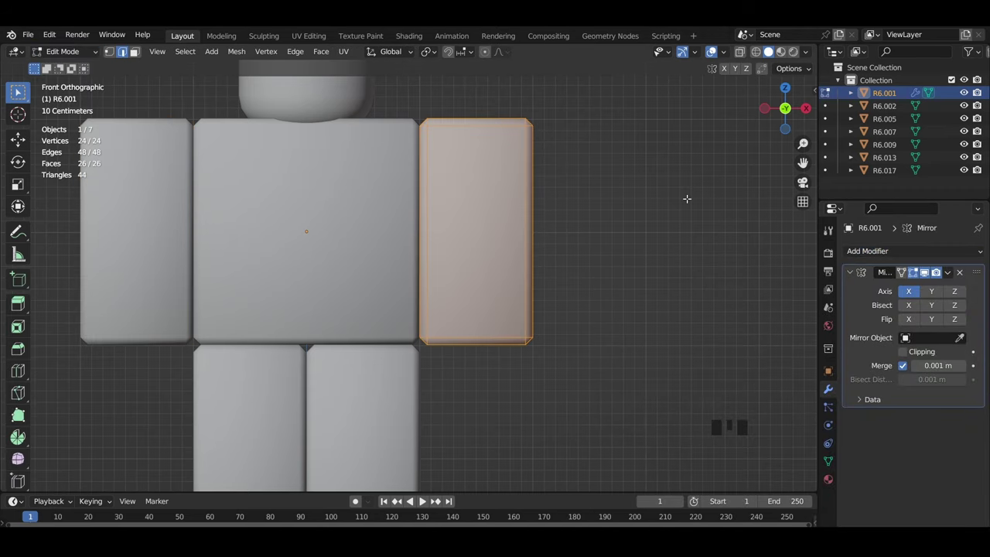
{"action": "scroll", "coordinate": [681, 202], "scroll_direction": "down", "scroll_amount": 2}
{"action": "left_click", "coordinate": [646, 217]}
{"action": "key", "text": "a"}
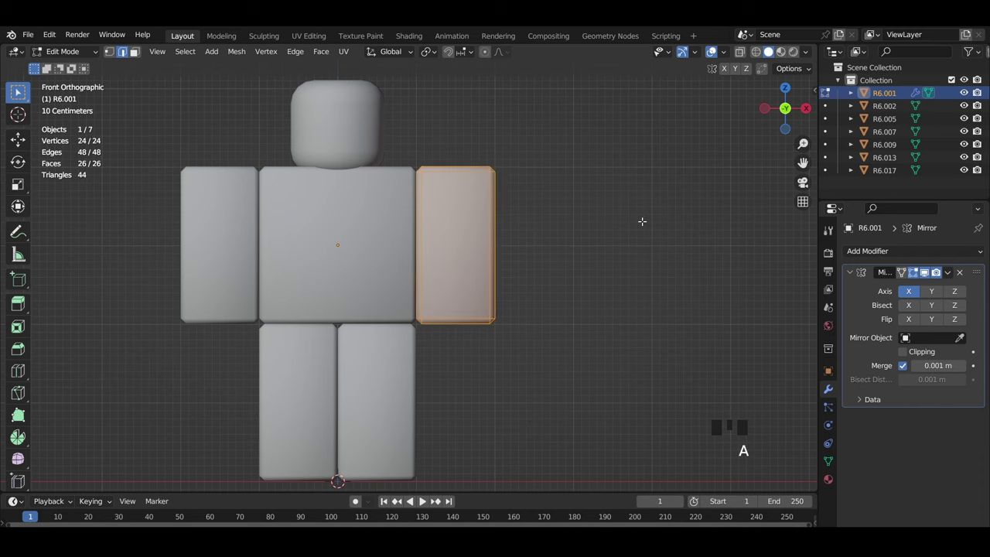
{"action": "key", "text": "alt+s"}
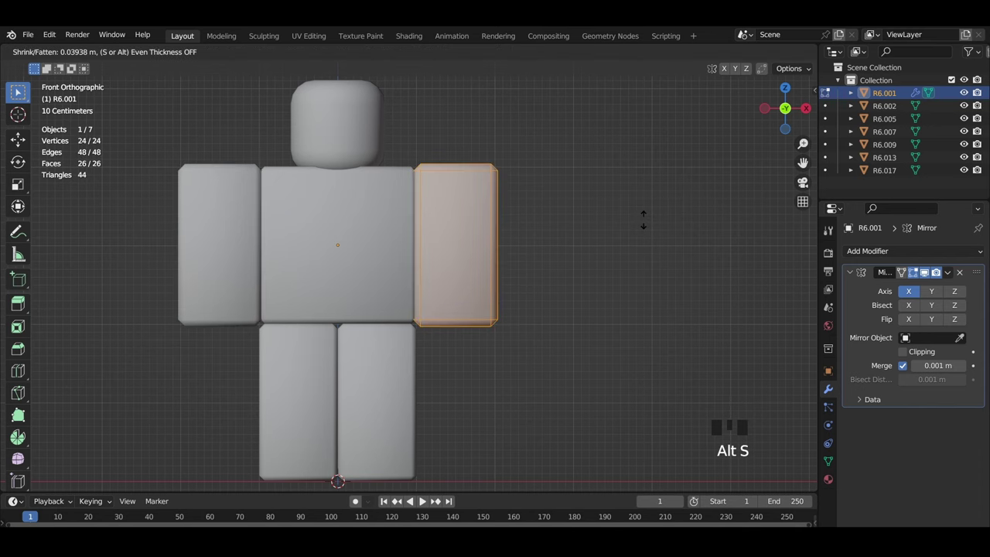
{"action": "left_click", "coordinate": [643, 220]}
Raise the sleeve's lower end along Z to roughly mid-arm and return to Object Mode
{"action": "key", "text": "z"}
{"action": "scroll", "coordinate": [267, 273], "scroll_direction": "up", "scroll_amount": 3}
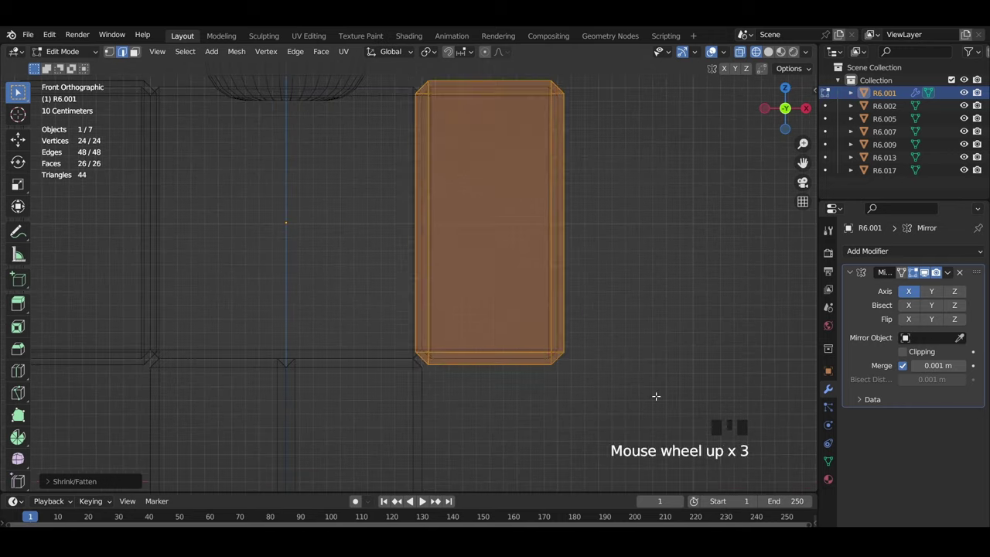
{"action": "left_click_drag", "start_coordinate": [656, 397], "coordinate": [386, 317]}
{"action": "key", "text": "g"}
{"action": "key", "text": "z"}
{"action": "left_click", "coordinate": [514, 235]}
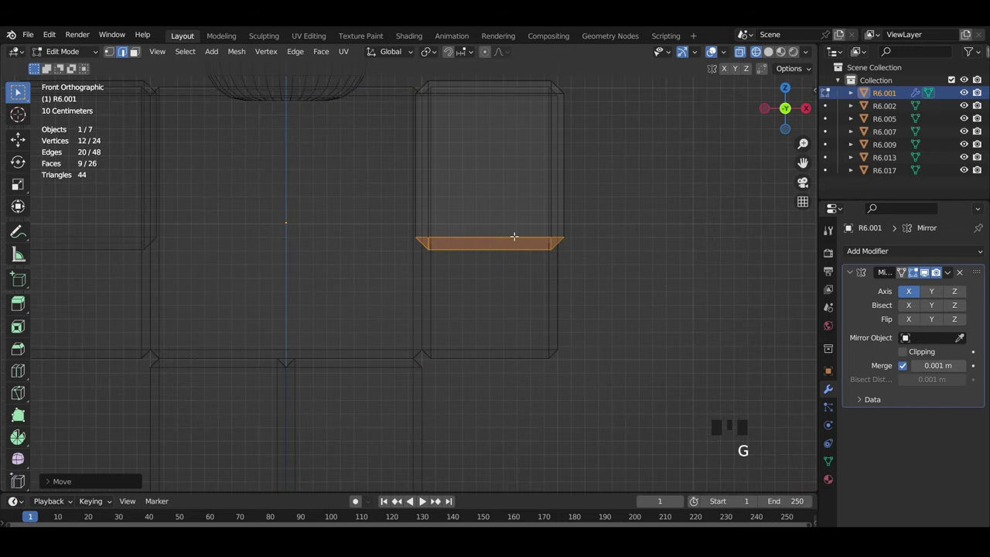
{"action": "key", "text": "alt+z"}
{"action": "scroll", "coordinate": [556, 247], "scroll_direction": "down", "scroll_amount": 2}
{"action": "mouse_move", "coordinate": [606, 260]}
{"action": "middle_mouse_down"}
{"action": "mouse_move", "coordinate": [495, 232]}
{"action": "mouse_move", "coordinate": [592, 235]}
{"action": "middle_mouse_up"}
{"action": "left_click", "coordinate": [66, 54]}
{"action": "left_click", "coordinate": [68, 69]}
Examine the sleeves, torso and legs from several angles
{"action": "key", "text": "z"}
{"action": "scroll", "coordinate": [502, 301], "scroll_direction": "down", "scroll_amount": 4}
{"action": "mouse_move", "coordinate": [503, 302]}
{"action": "middle_mouse_down"}
{"action": "mouse_move", "coordinate": [463, 312]}
{"action": "mouse_move", "coordinate": [387, 302]}
{"action": "mouse_move", "coordinate": [410, 282]}
{"action": "middle_mouse_up"}
{"action": "scroll", "coordinate": [371, 294], "scroll_direction": "up", "scroll_amount": 3}
{"action": "left_click", "coordinate": [364, 288]}
{"action": "key", "text": "z"}
{"action": "scroll", "coordinate": [664, 298], "scroll_direction": "up", "scroll_amount": 2}
{"action": "middle_click_drag", "start_coordinate": [788, 426], "coordinate": [803, 447]}
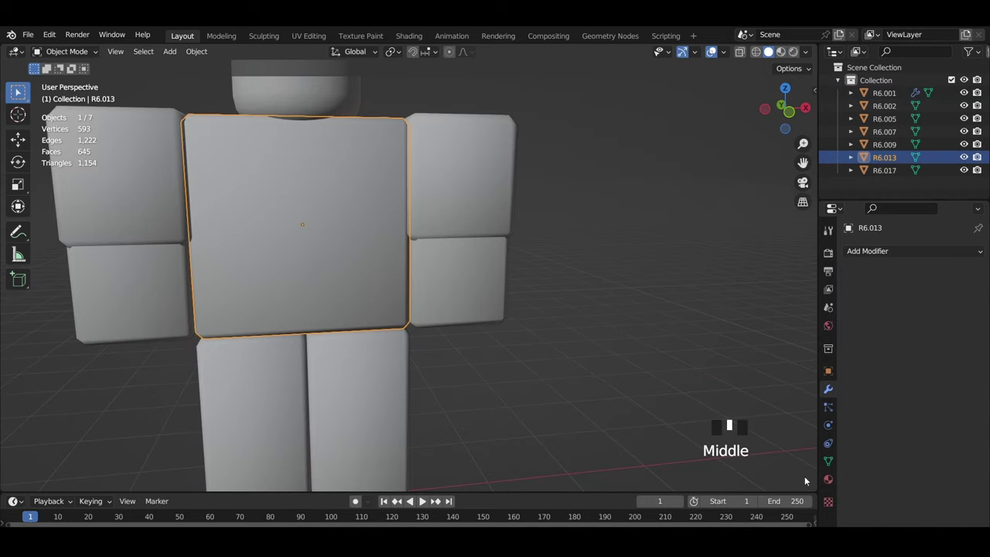
{"action": "left_click", "coordinate": [378, 309]}
{"action": "left_click", "coordinate": [375, 417]}
{"action": "left_click", "coordinate": [379, 258]}
{"action": "scroll", "coordinate": [464, 302], "scroll_direction": "down", "scroll_amount": 1}
Display the model in Material Preview and replace the head's material with a new one with a tan skin-tone base color
{"action": "left_click", "coordinate": [829, 479]}
{"action": "middle_click_drag", "start_coordinate": [594, 334], "coordinate": [571, 389]}
{"action": "scroll", "coordinate": [570, 389], "scroll_direction": "down", "scroll_amount": 3}
{"action": "key", "text": "z"}
{"action": "scroll", "coordinate": [495, 348], "scroll_direction": "up", "scroll_amount": 4}
{"action": "left_click", "coordinate": [407, 301]}
{"action": "middle_click_drag", "start_coordinate": [418, 325], "coordinate": [448, 248], "text": "shift"}
{"action": "middle_click_drag", "start_coordinate": [479, 310], "coordinate": [514, 217], "text": "shift"}
{"action": "left_click", "coordinate": [953, 305]}
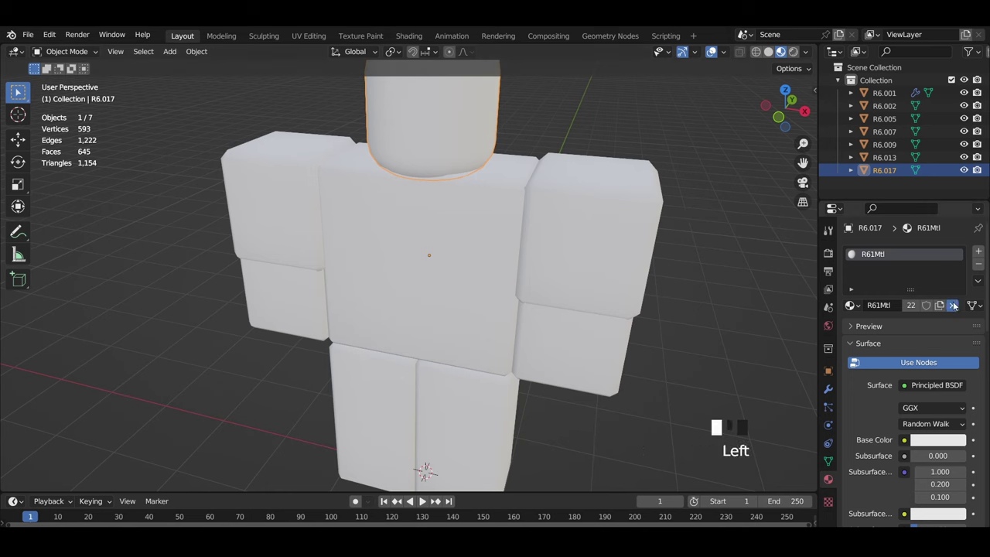
{"action": "left_click", "coordinate": [953, 306]}
{"action": "left_click", "coordinate": [938, 439]}
{"action": "left_click_drag", "start_coordinate": [895, 324], "coordinate": [887, 322]}
Assign the skin-tone Material.001 to both original arms beneath the sleeves
{"action": "left_click", "coordinate": [590, 346]}
{"action": "left_click", "coordinate": [849, 305]}
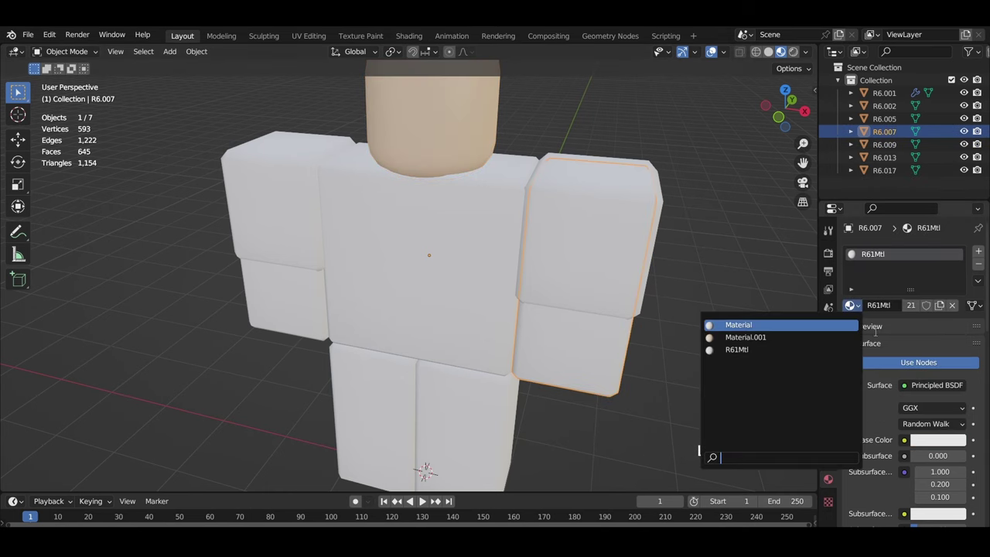
{"action": "left_click", "coordinate": [773, 335]}
{"action": "left_click", "coordinate": [247, 287]}
{"action": "left_click", "coordinate": [851, 305]}
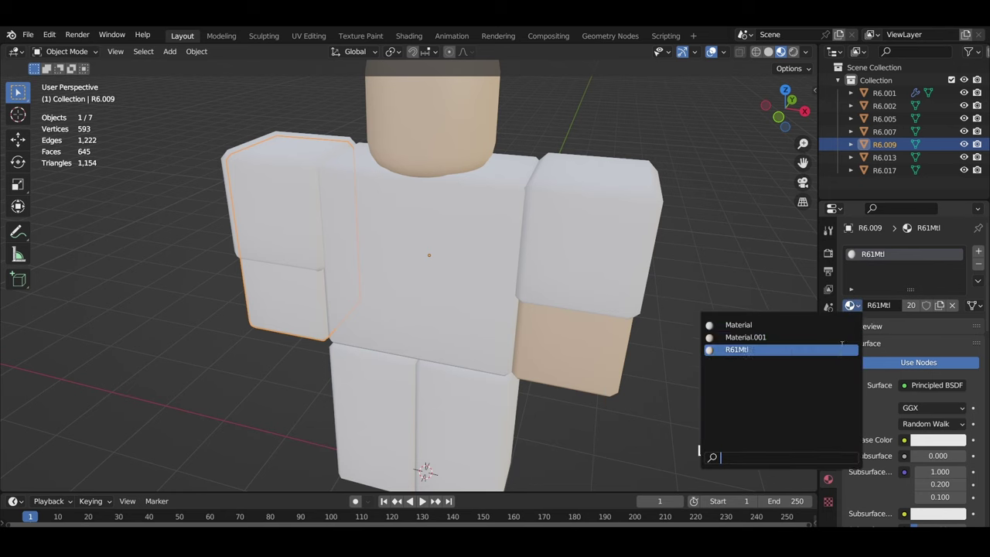
{"action": "left_click", "coordinate": [765, 336]}
Darken the base color of the sleeves' R61Mtl material to a near-black grey
{"action": "left_click", "coordinate": [569, 283]}
{"action": "middle_click_drag", "start_coordinate": [647, 287], "coordinate": [716, 265]}
{"action": "left_click", "coordinate": [950, 443]}
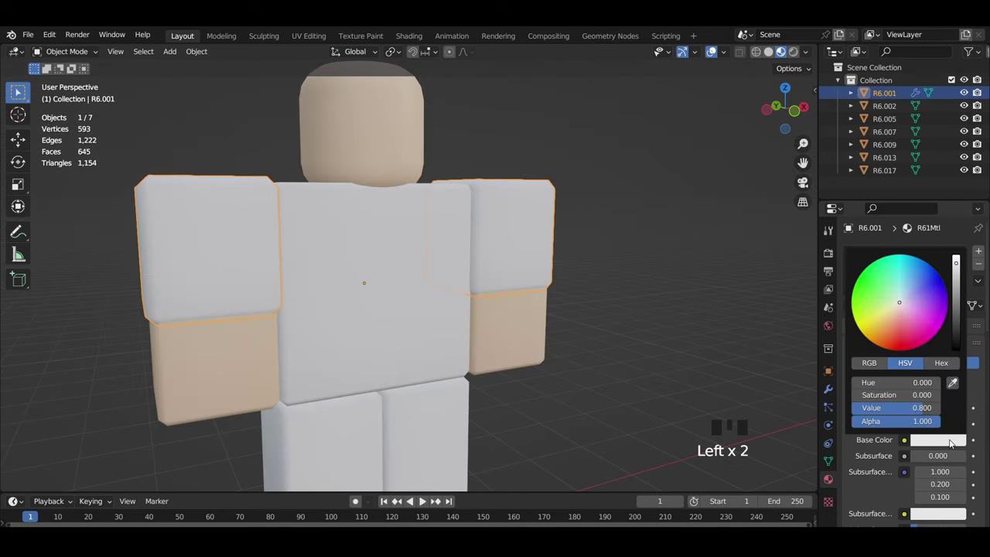
{"action": "left_click_drag", "start_coordinate": [955, 321], "coordinate": [956, 325]}
Duplicate the torso in place in the front orthographic view with solid shading
{"action": "middle_click_drag", "start_coordinate": [400, 316], "coordinate": [390, 254], "text": "shift"}
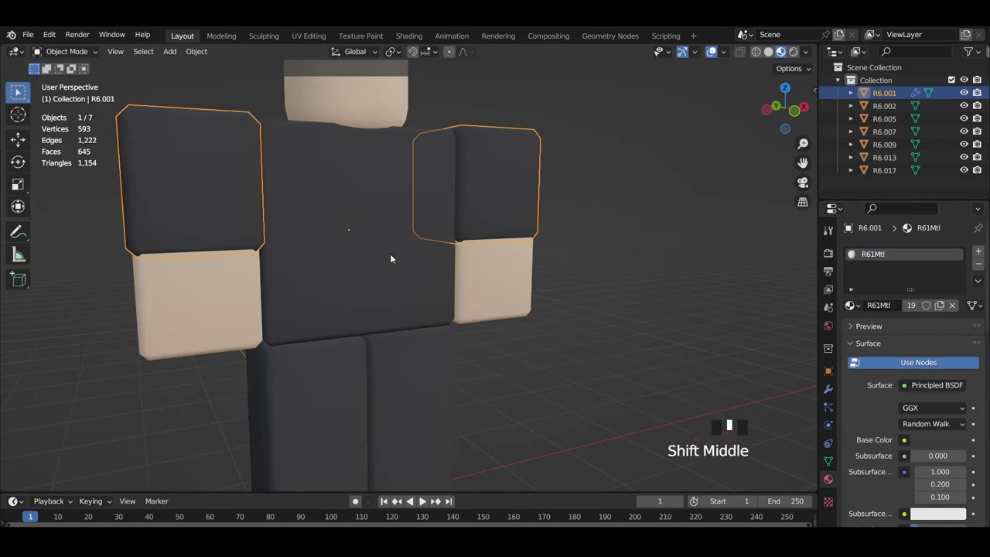
{"action": "left_click", "coordinate": [394, 255]}
{"action": "mouse_move", "coordinate": [553, 274]}
{"action": "middle_mouse_down"}
{"action": "mouse_move", "coordinate": [520, 264]}
{"action": "mouse_move", "coordinate": [526, 203]}
{"action": "middle_mouse_up"}
{"action": "key", "text": "z"}
{"action": "left_click", "coordinate": [677, 210]}
{"action": "left_click", "coordinate": [778, 99]}
{"action": "scroll", "coordinate": [617, 207], "scroll_direction": "down", "scroll_amount": 4}
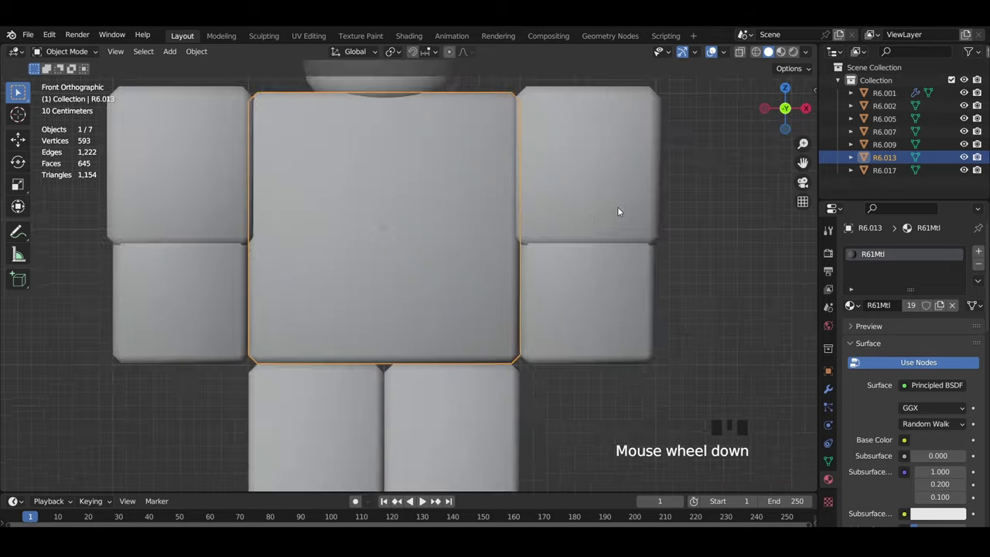
{"action": "key", "text": "shift+d"}
{"action": "right_click", "coordinate": [582, 228]}
Fatten the duplicated torso mesh slightly, check it in wireframe and return to Object Mode
{"action": "left_click", "coordinate": [58, 53]}
{"action": "left_click", "coordinate": [81, 82]}
{"action": "scroll", "coordinate": [603, 186], "scroll_direction": "up", "scroll_amount": 2}
{"action": "key", "text": "alt+s"}
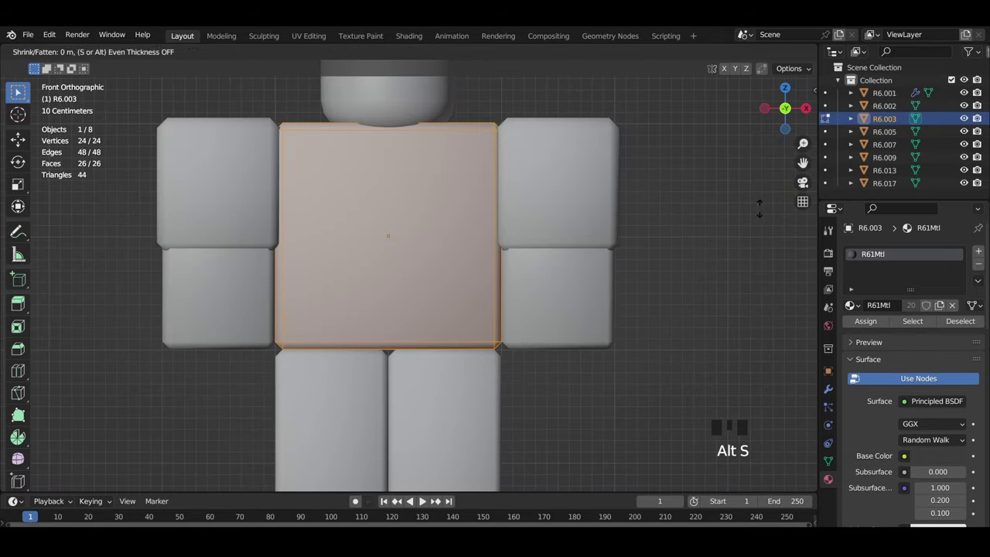
{"action": "left_click", "coordinate": [767, 220]}
{"action": "key", "text": "z"}
{"action": "left_click", "coordinate": [697, 220]}
{"action": "scroll", "coordinate": [536, 219], "scroll_direction": "up", "scroll_amount": 2}
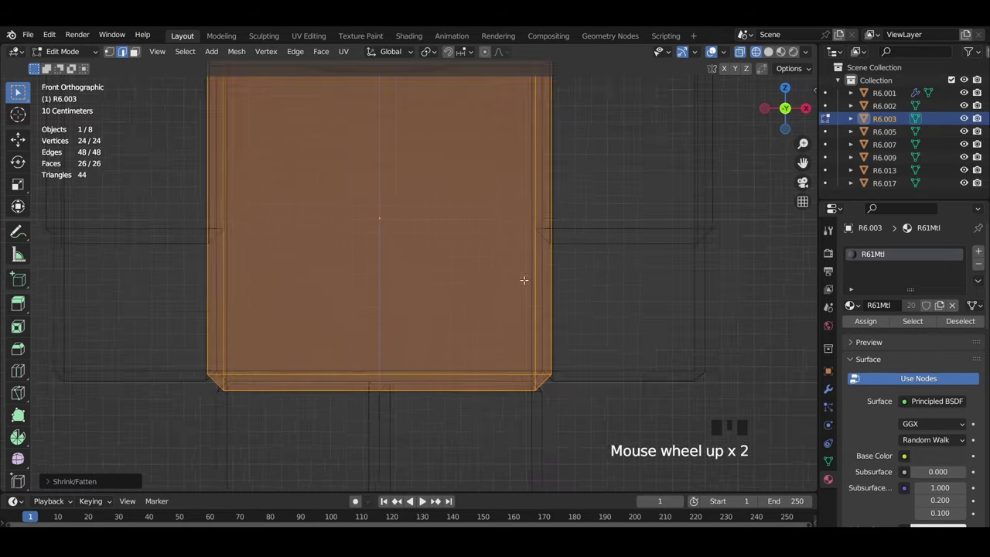
{"action": "scroll", "coordinate": [464, 271], "scroll_direction": "down", "scroll_amount": 3}
{"action": "key", "text": "z"}
{"action": "left_click", "coordinate": [661, 259]}
{"action": "left_click", "coordinate": [67, 51]}
{"action": "left_click", "coordinate": [78, 70]}
Delete the duplicated torso
{"action": "scroll", "coordinate": [480, 263], "scroll_direction": "down", "scroll_amount": 4}
{"action": "left_click", "coordinate": [473, 282]}
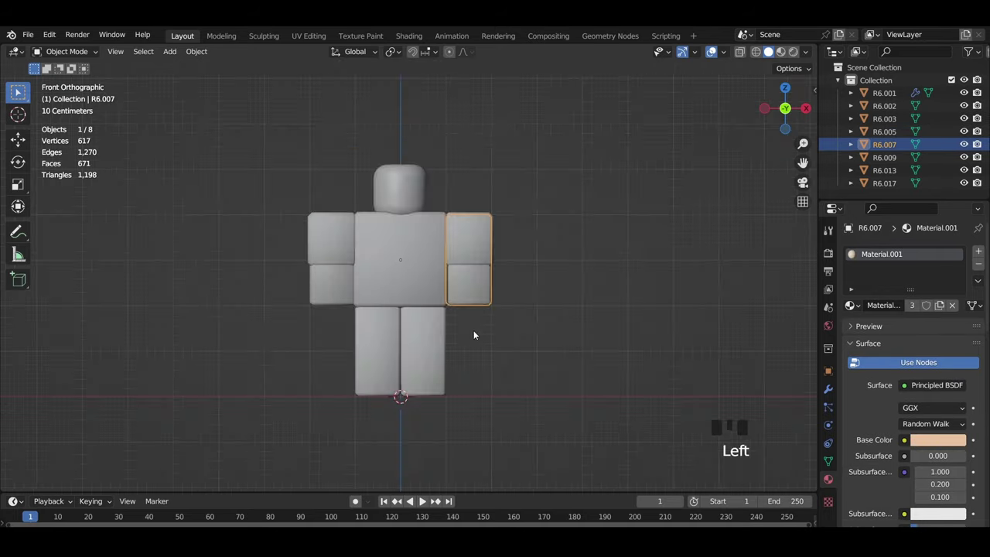
{"action": "middle_click_drag", "start_coordinate": [473, 333], "coordinate": [467, 280]}
{"action": "left_click", "coordinate": [361, 279]}
{"action": "scroll", "coordinate": [448, 298], "scroll_direction": "up", "scroll_amount": 3}
{"action": "middle_click_drag", "start_coordinate": [507, 310], "coordinate": [519, 381]}
{"action": "key", "text": "x"}
{"action": "left_click", "coordinate": [566, 240]}
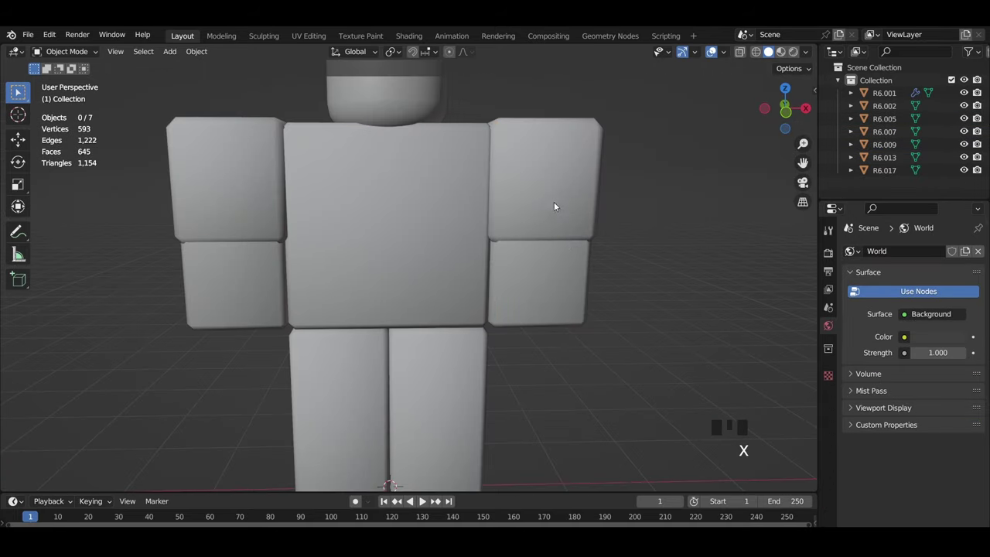
Adjust the sleeve mesh with Shrink/Fatten so it sits slightly closer around the arm, and save the file
{"action": "left_click", "coordinate": [554, 203]}
{"action": "left_click", "coordinate": [66, 51]}
{"action": "left_click", "coordinate": [67, 77]}
{"action": "key", "text": "a"}
{"action": "key", "text": "alt+s"}
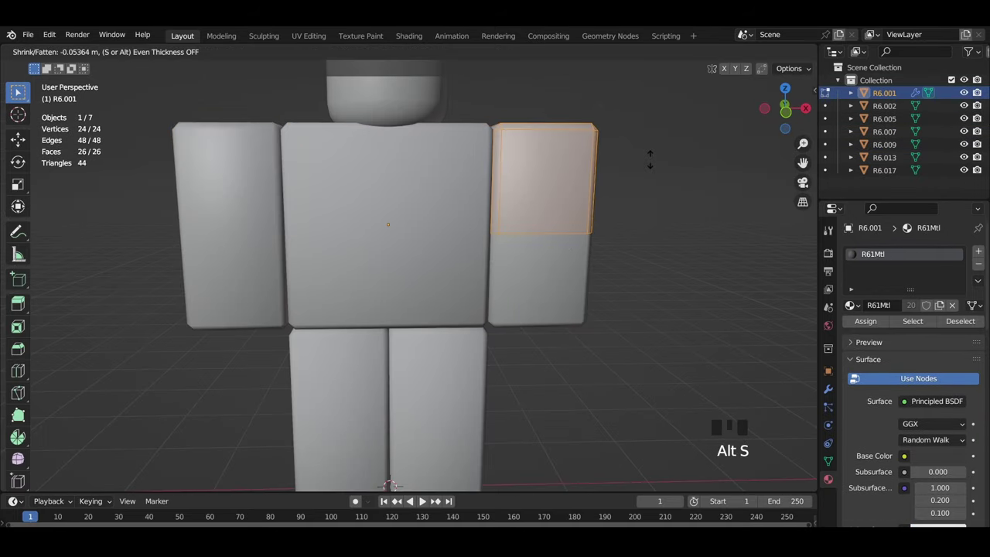
{"action": "left_click", "coordinate": [654, 157]}
{"action": "left_click", "coordinate": [702, 180]}
{"action": "middle_click_drag", "start_coordinate": [725, 192], "coordinate": [679, 151]}
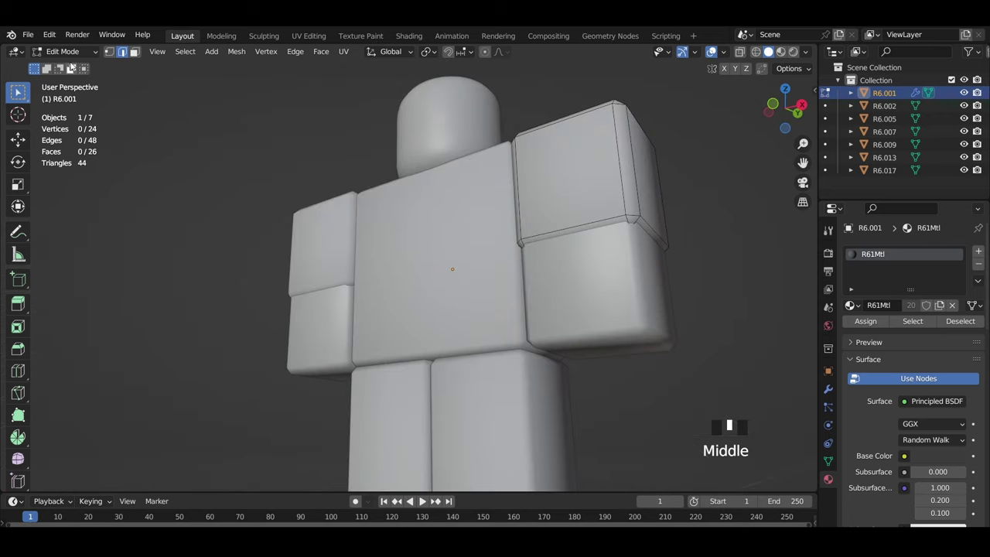
{"action": "left_click", "coordinate": [71, 53]}
{"action": "left_click", "coordinate": [75, 71]}
{"action": "middle_click_drag", "start_coordinate": [568, 202], "coordinate": [614, 256]}
{"action": "key", "text": "ctrl+s"}
Lower the sleeve's bottom end along Z to about three quarters of the arm's length and save the file
{"action": "scroll", "coordinate": [616, 255], "scroll_direction": "down", "scroll_amount": 2}
{"action": "left_click", "coordinate": [781, 116]}
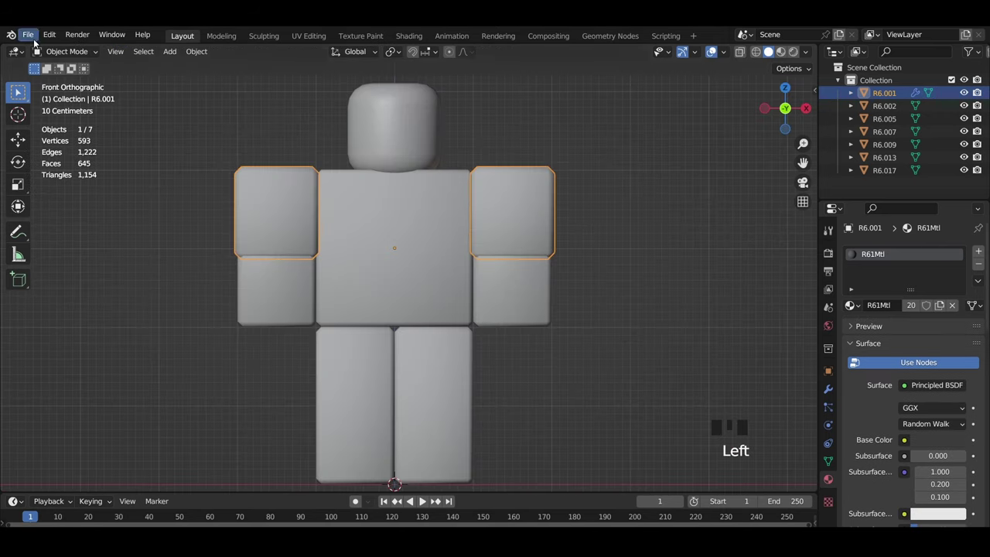
{"action": "left_click", "coordinate": [66, 54]}
{"action": "left_click", "coordinate": [66, 80]}
{"action": "key", "text": "z"}
{"action": "left_click_drag", "start_coordinate": [452, 236], "coordinate": [647, 290]}
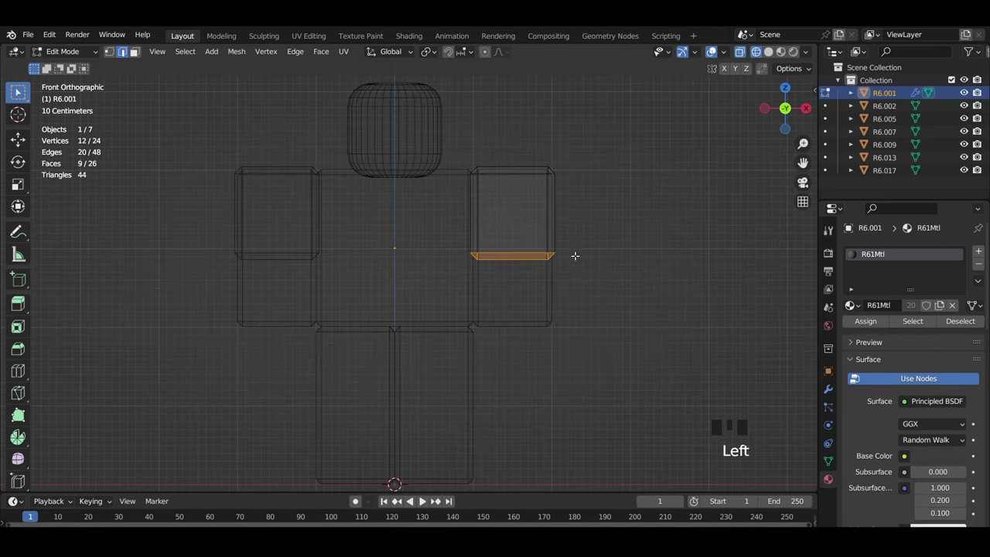
{"action": "key", "text": "g"}
{"action": "key", "text": "z"}
{"action": "left_click", "coordinate": [580, 277]}
{"action": "key", "text": "z"}
{"action": "left_click", "coordinate": [73, 53]}
{"action": "left_click", "coordinate": [74, 67]}
{"action": "key", "text": "ctrl+s"}
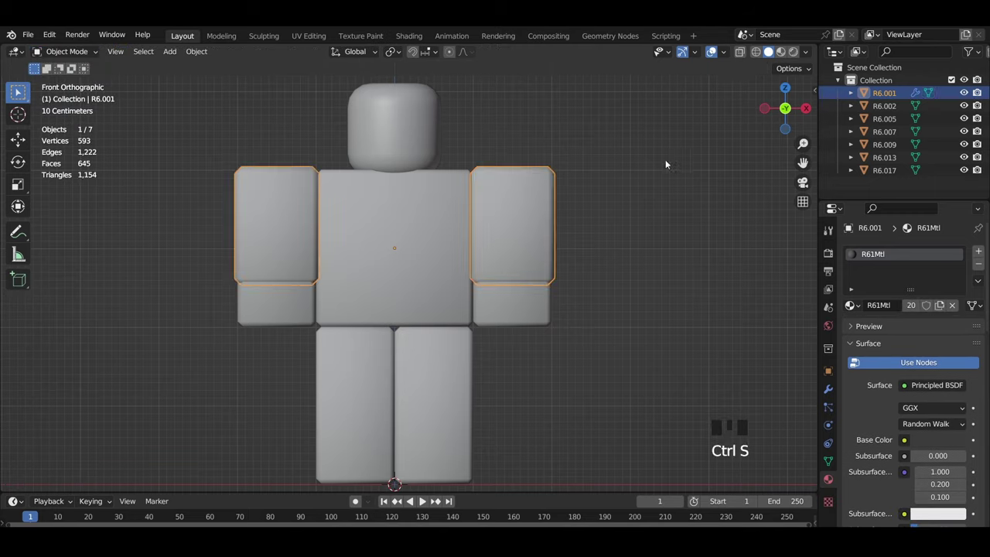
Display the model in Material Preview and hide both legs and the torso
{"action": "left_click", "coordinate": [665, 160]}
{"action": "middle_click_drag", "start_coordinate": [533, 354], "coordinate": [546, 265], "text": "shift"}
{"action": "key", "text": "z"}
{"action": "middle_click_drag", "start_coordinate": [539, 335], "coordinate": [523, 361]}
{"action": "scroll", "coordinate": [517, 289], "scroll_direction": "down", "scroll_amount": 5}
{"action": "mouse_move", "coordinate": [518, 290]}
{"action": "middle_mouse_down"}
{"action": "mouse_move", "coordinate": [481, 349]}
{"action": "mouse_move", "coordinate": [520, 259]}
{"action": "middle_mouse_up"}
{"action": "left_click", "coordinate": [490, 312]}
{"action": "middle_click_drag", "start_coordinate": [424, 345], "coordinate": [411, 310], "text": "shift"}
{"action": "key", "text": "h"}
{"action": "left_click", "coordinate": [331, 246]}
{"action": "key", "text": "h"}
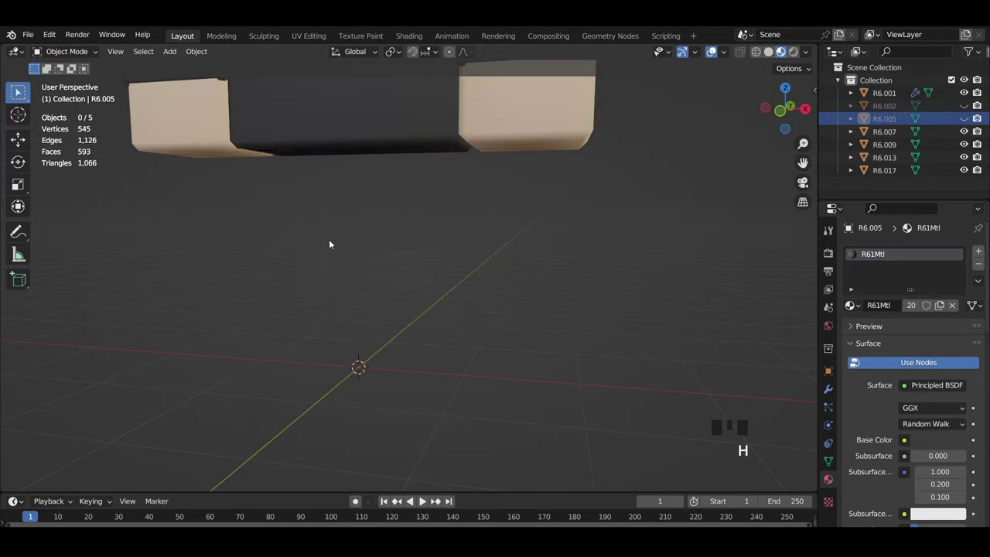
{"action": "left_click", "coordinate": [371, 132]}
{"action": "key", "text": "h"}
Reveal all hidden body parts and save the file
{"action": "scroll", "coordinate": [372, 132], "scroll_direction": "down", "scroll_amount": 1}
{"action": "scroll", "coordinate": [371, 128], "scroll_direction": "down", "scroll_amount": 4}
{"action": "key", "text": "alt+h"}
{"action": "middle_click_drag", "start_coordinate": [436, 193], "coordinate": [593, 244]}
{"action": "key", "text": "ctrl+s"}
Examine the legs, torso, sleeves and hands up close, selecting the parts in turn
{"action": "middle_click_drag", "start_coordinate": [492, 221], "coordinate": [481, 285], "text": "shift"}
{"action": "left_click", "coordinate": [591, 296]}
{"action": "scroll", "coordinate": [590, 289], "scroll_direction": "up", "scroll_amount": 3}
{"action": "middle_click_drag", "start_coordinate": [589, 289], "coordinate": [579, 279]}
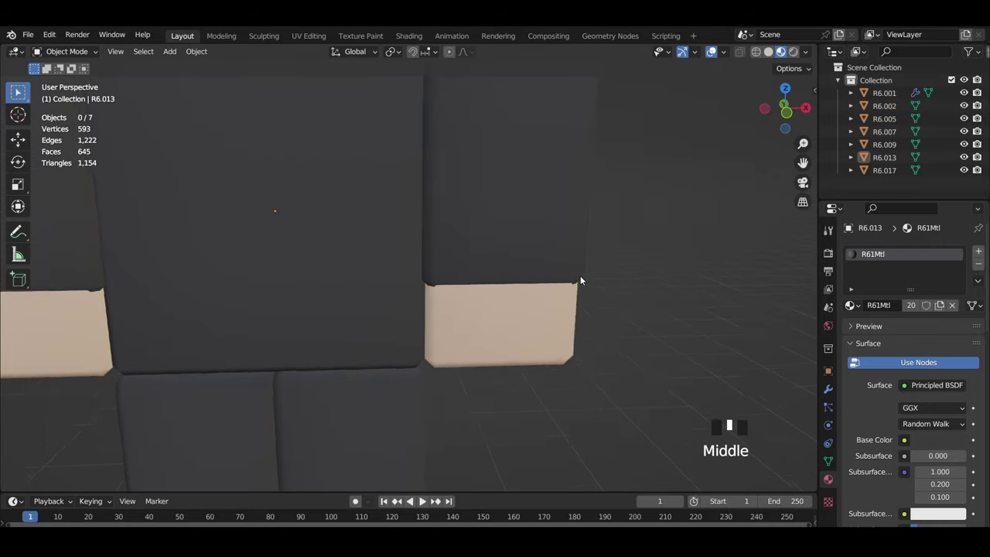
{"action": "scroll", "coordinate": [580, 275], "scroll_direction": "down", "scroll_amount": 3}
{"action": "scroll", "coordinate": [363, 263], "scroll_direction": "down", "scroll_amount": 2}
{"action": "left_click", "coordinate": [358, 272]}
{"action": "left_click", "coordinate": [386, 368]}
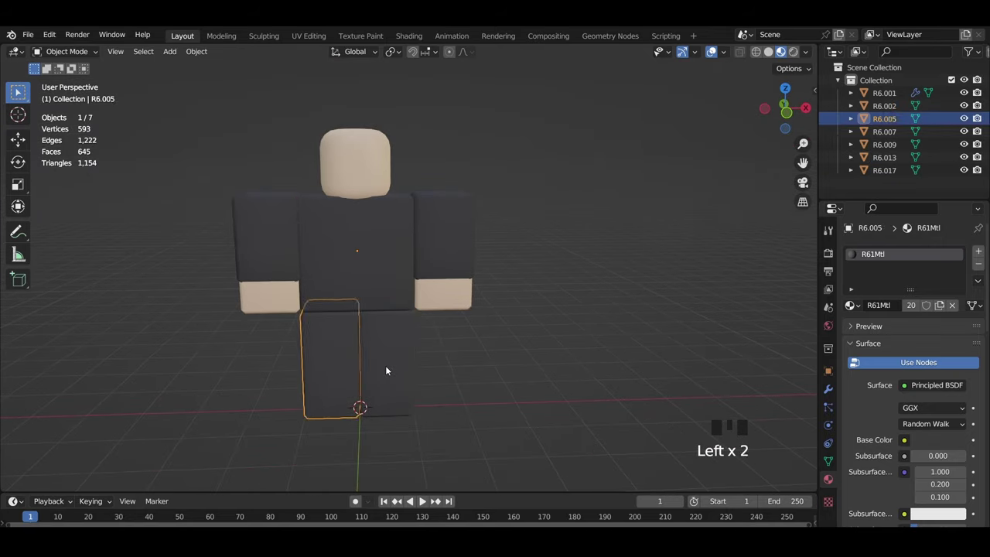
{"action": "left_click", "coordinate": [389, 368]}
{"action": "scroll", "coordinate": [390, 366], "scroll_direction": "up", "scroll_amount": 2}
{"action": "left_click", "coordinate": [326, 393]}
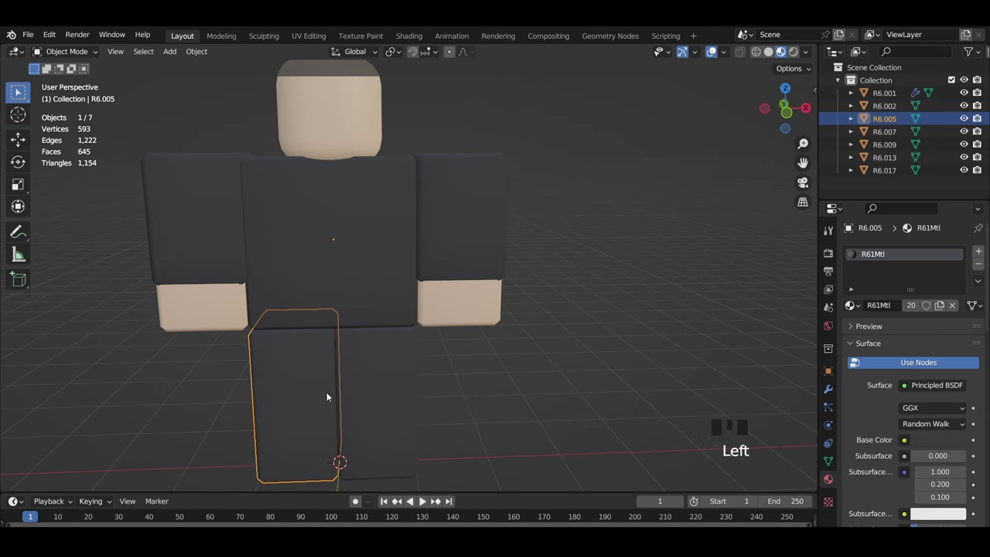
{"action": "left_click", "coordinate": [327, 393]}
{"action": "left_click", "coordinate": [345, 250]}
{"action": "left_click", "coordinate": [374, 357]}
{"action": "left_click", "coordinate": [459, 248]}
{"action": "middle_click_drag", "start_coordinate": [462, 330], "coordinate": [451, 277]}
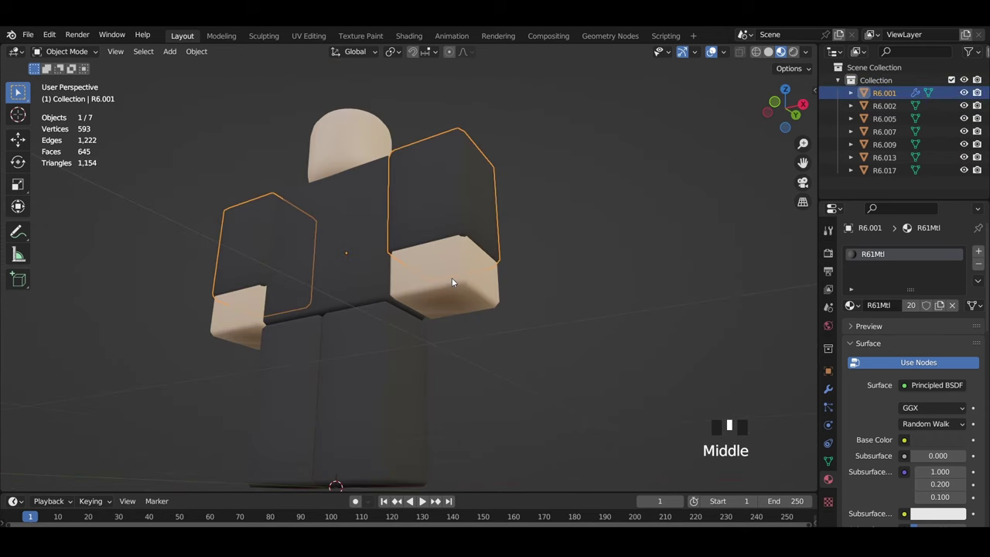
{"action": "left_click", "coordinate": [454, 280]}
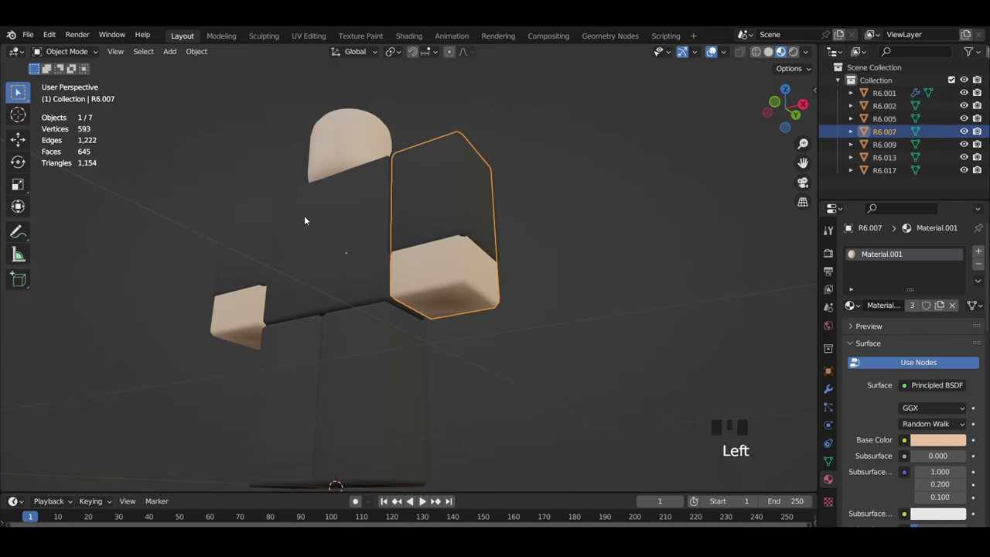
Examine the hands, the leg and the sleeve ends from low angles and from the front
{"action": "middle_click_drag", "start_coordinate": [304, 221], "coordinate": [448, 210]}
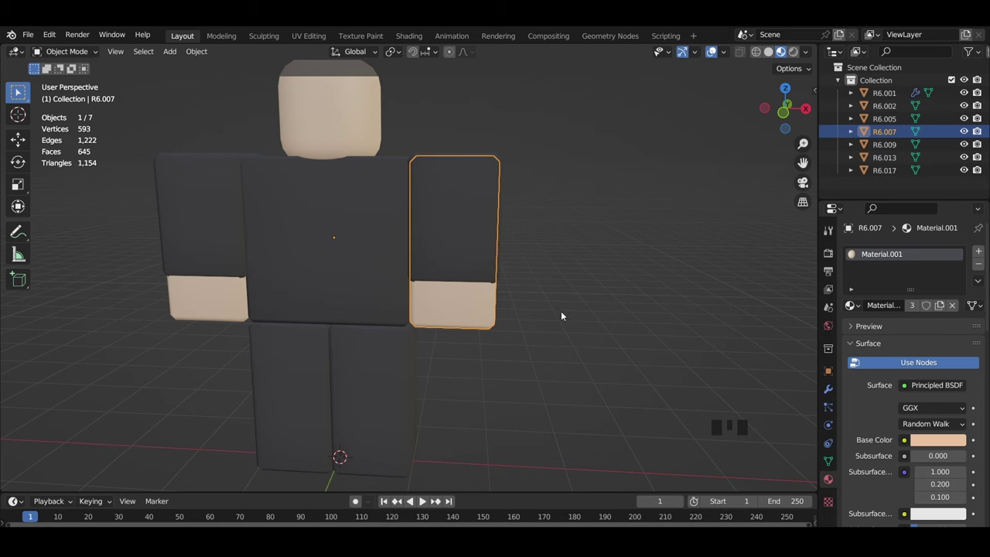
{"action": "left_click", "coordinate": [402, 365]}
{"action": "middle_click_drag", "start_coordinate": [402, 365], "coordinate": [397, 320]}
{"action": "scroll", "coordinate": [401, 358], "scroll_direction": "down", "scroll_amount": 2}
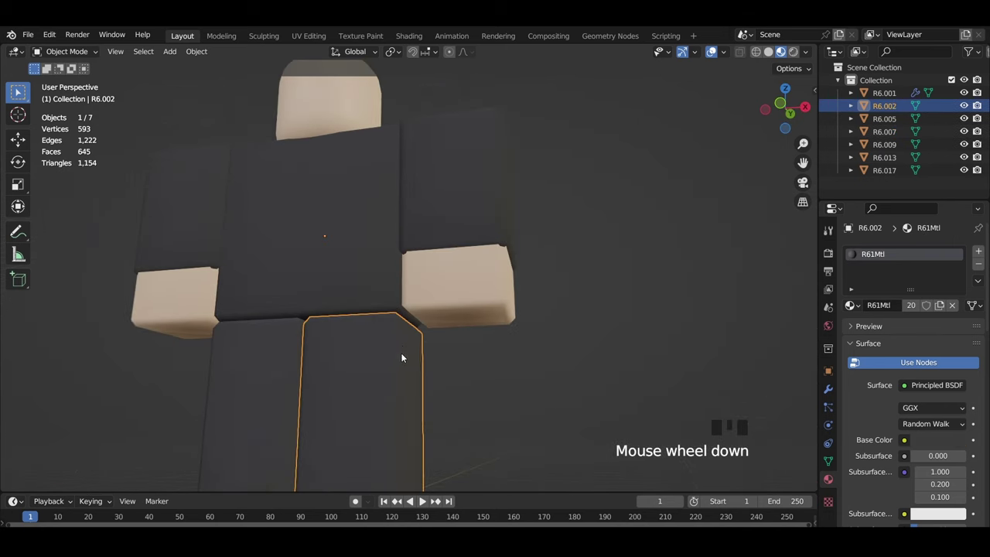
{"action": "middle_click_drag", "start_coordinate": [402, 357], "coordinate": [369, 352], "text": "shift"}
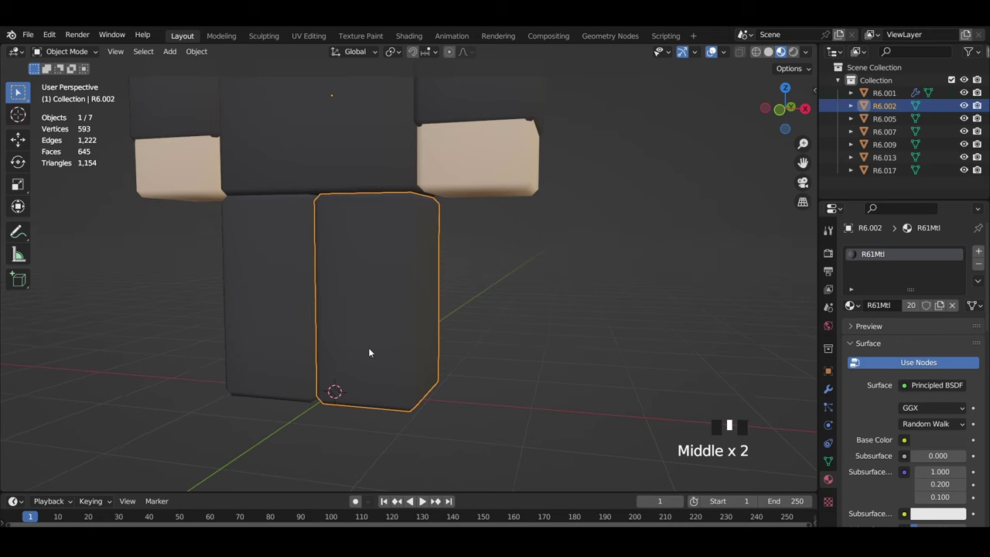
{"action": "left_click", "coordinate": [780, 112]}
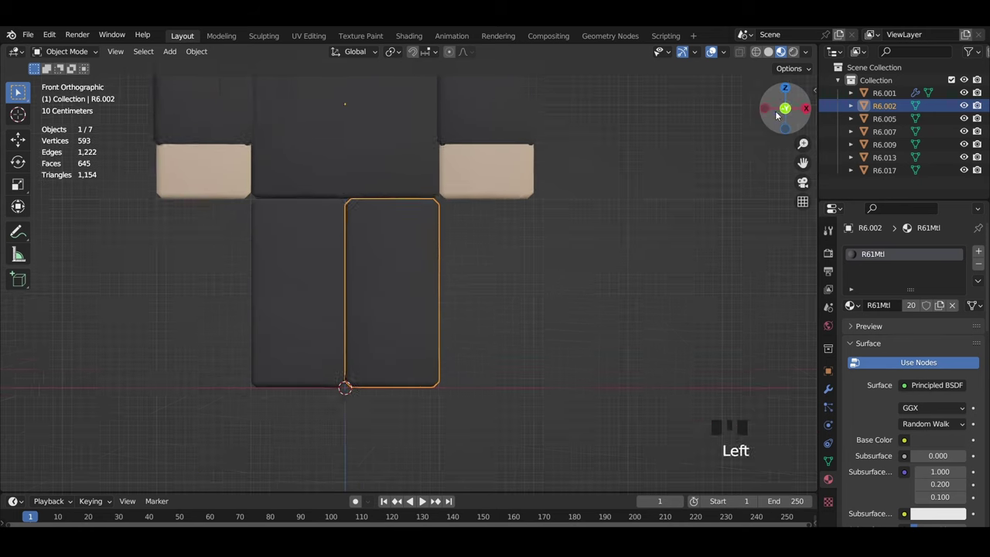
{"action": "scroll", "coordinate": [518, 176], "scroll_direction": "down", "scroll_amount": 3}
{"action": "middle_click_drag", "start_coordinate": [518, 177], "coordinate": [471, 293], "text": "shift"}
{"action": "scroll", "coordinate": [512, 232], "scroll_direction": "up", "scroll_amount": 4}
Open the sleeve mesh for editing in Solid shading with nothing selected
{"action": "left_click", "coordinate": [512, 233]}
{"action": "scroll", "coordinate": [482, 274], "scroll_direction": "up", "scroll_amount": 2}
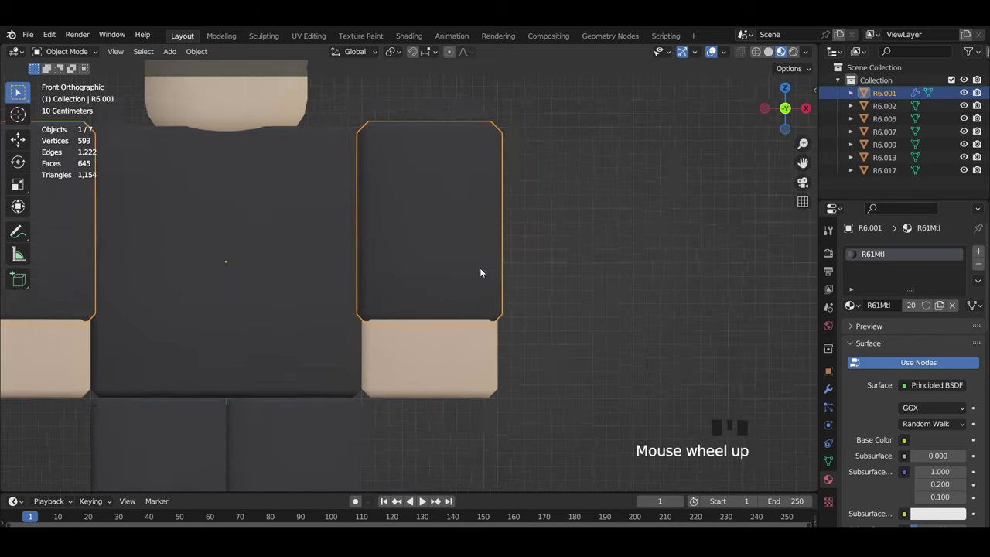
{"action": "left_click", "coordinate": [83, 53]}
{"action": "left_click", "coordinate": [64, 81]}
{"action": "key", "text": "z"}
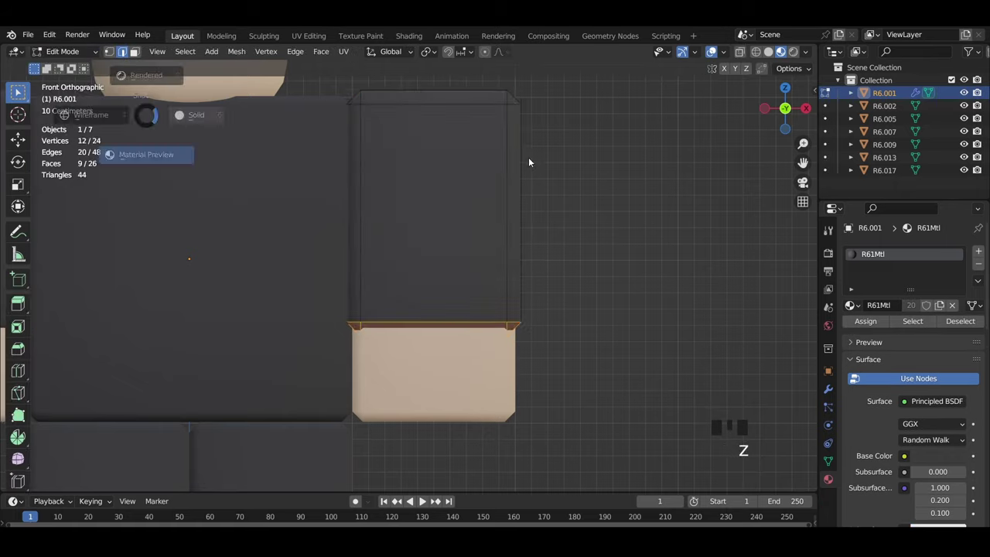
{"action": "left_click", "coordinate": [541, 165]}
Add three evenly spaced horizontal loop cuts around the sleeve
{"action": "middle_click_drag", "start_coordinate": [677, 210], "coordinate": [688, 225]}
{"action": "scroll", "coordinate": [684, 226], "scroll_direction": "down", "scroll_amount": 2}
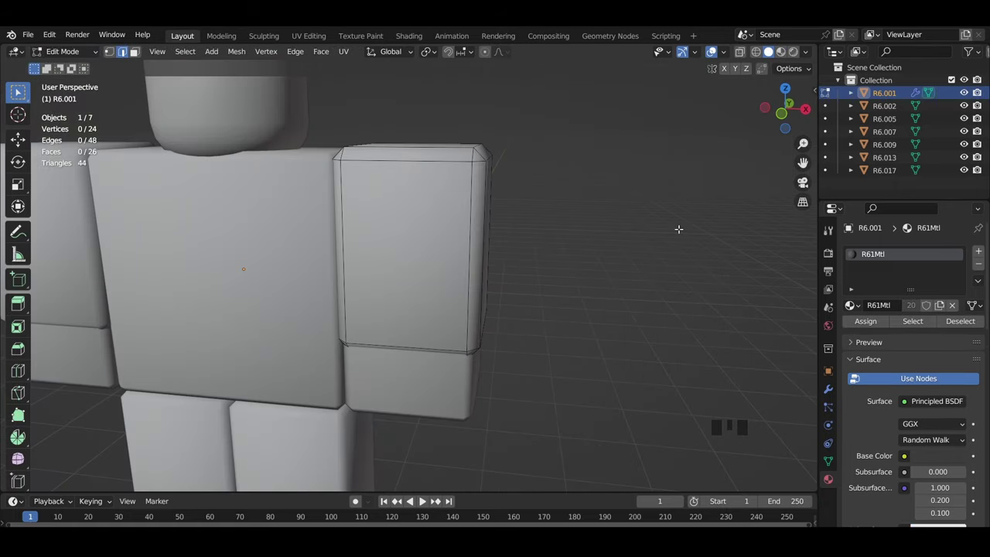
{"action": "key", "text": "ctrl+r"}
{"action": "scroll", "coordinate": [442, 224], "scroll_direction": "up", "scroll_amount": 2}
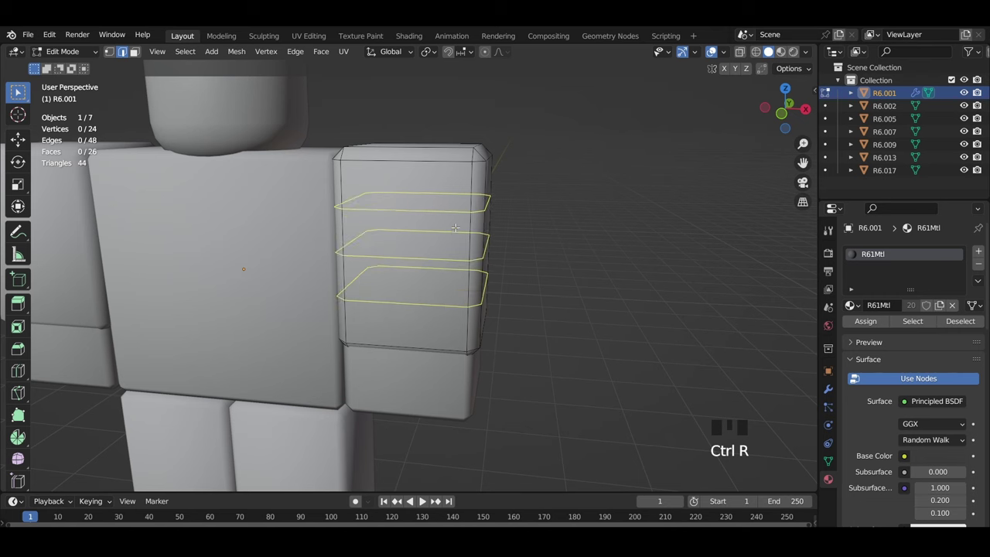
{"action": "left_click", "coordinate": [456, 228]}
Add three evenly spaced vertical loop cuts dividing the sleeve's front and back faces
{"action": "middle_click_drag", "start_coordinate": [551, 259], "coordinate": [548, 297]}
{"action": "key", "text": "ctrl+r"}
{"action": "scroll", "coordinate": [410, 204], "scroll_direction": "up", "scroll_amount": 2}
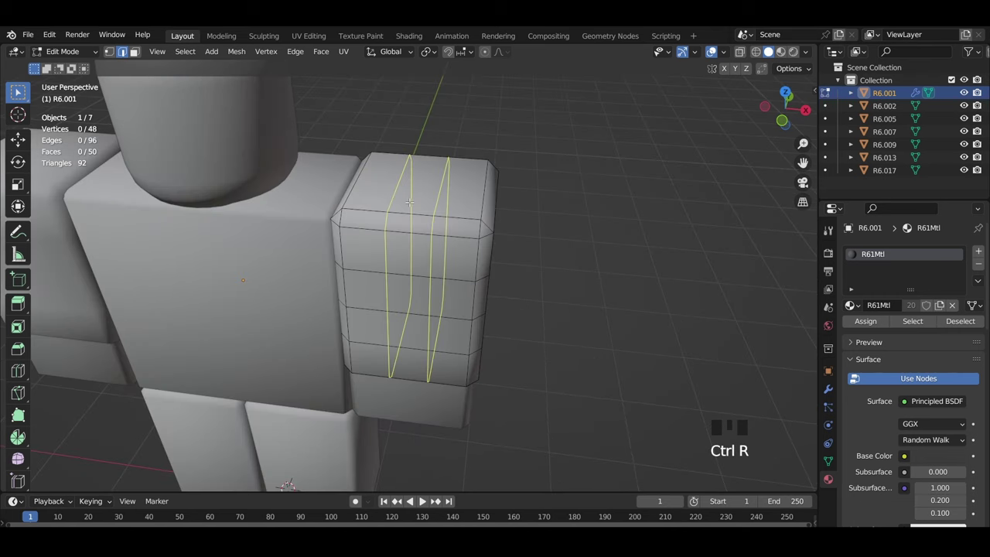
{"action": "left_click", "coordinate": [410, 203]}
{"action": "left_click", "coordinate": [643, 229]}
Add three evenly spaced vertical loop cuts dividing the sleeve's outer and inner side faces
{"action": "middle_click_drag", "start_coordinate": [643, 228], "coordinate": [608, 199]}
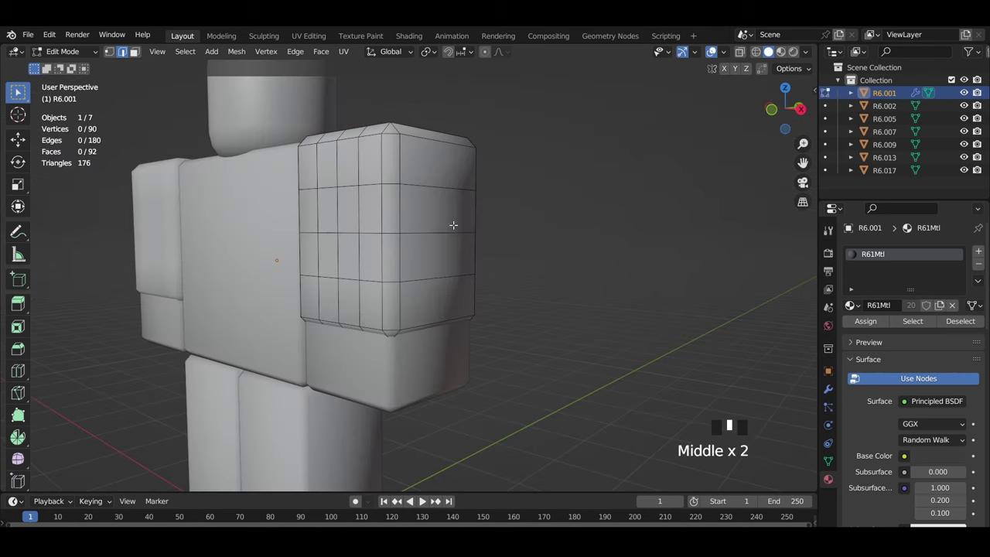
{"action": "middle_click_drag", "start_coordinate": [454, 224], "coordinate": [397, 232]}
{"action": "key", "text": "ctrl+r"}
{"action": "scroll", "coordinate": [389, 177], "scroll_direction": "up", "scroll_amount": 1}
{"action": "scroll", "coordinate": [388, 177], "scroll_direction": "up", "scroll_amount": 1}
{"action": "left_click", "coordinate": [388, 177]}
{"action": "left_click", "coordinate": [549, 221]}
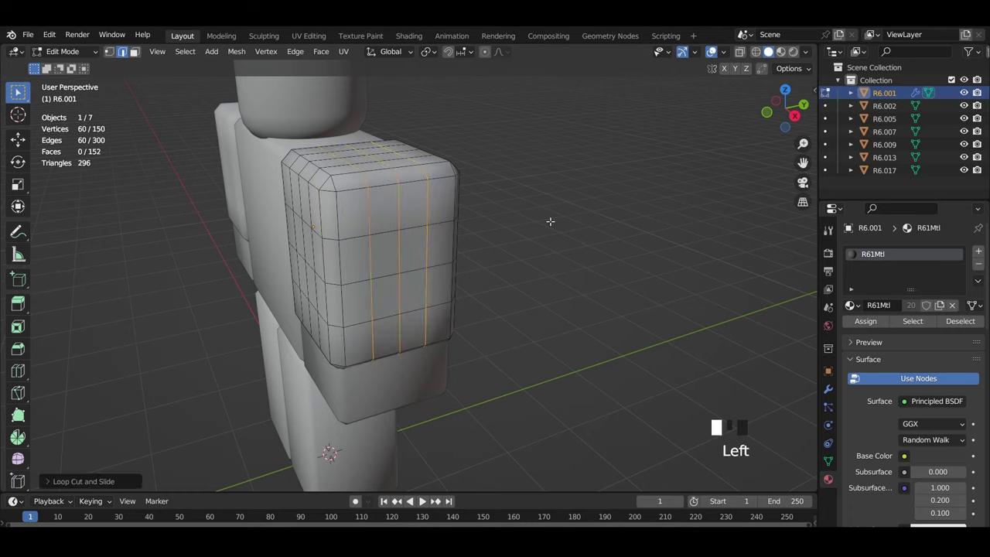
Try to isolate the sleeve by hiding all other objects, undo the hiding and resume editing the sleeve mesh
{"action": "middle_click_drag", "start_coordinate": [549, 221], "coordinate": [572, 186]}
{"action": "scroll", "coordinate": [601, 223], "scroll_direction": "down", "scroll_amount": 1}
{"action": "scroll", "coordinate": [584, 250], "scroll_direction": "up", "scroll_amount": 2}
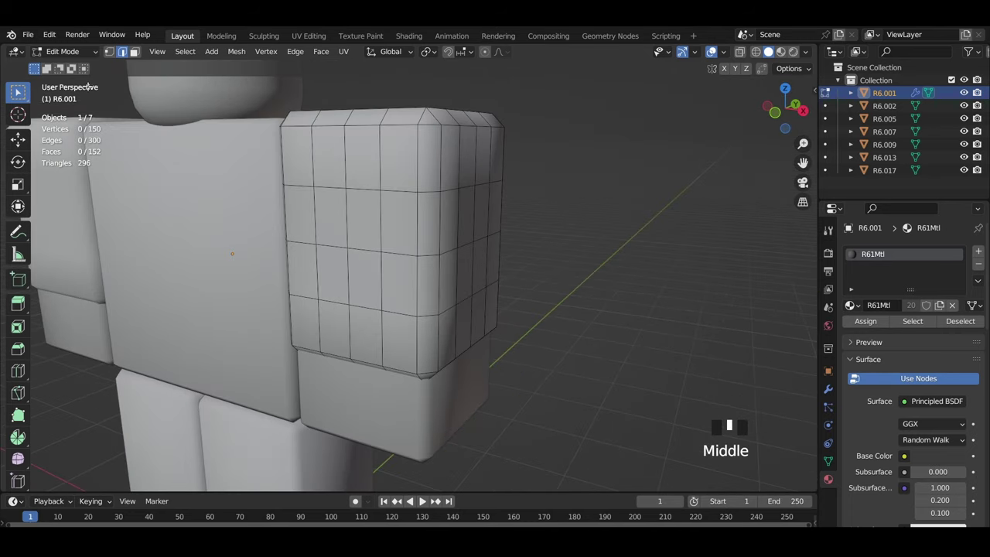
{"action": "left_click", "coordinate": [80, 52]}
{"action": "left_click", "coordinate": [80, 52]}
{"action": "left_click", "coordinate": [70, 67]}
{"action": "key", "text": "shift+h"}
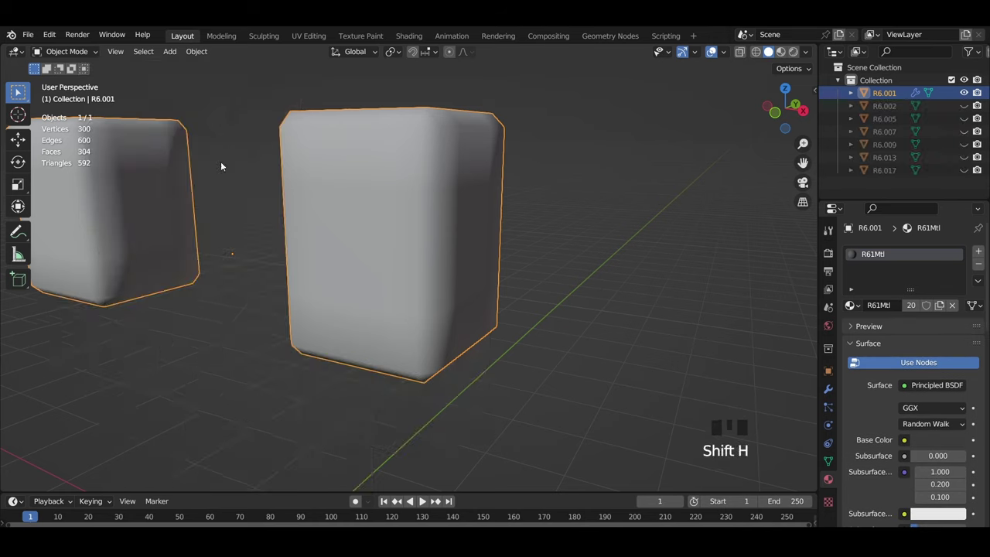
{"action": "key", "text": "ctrl+z"}
{"action": "left_click", "coordinate": [62, 51]}
{"action": "left_click", "coordinate": [66, 75]}
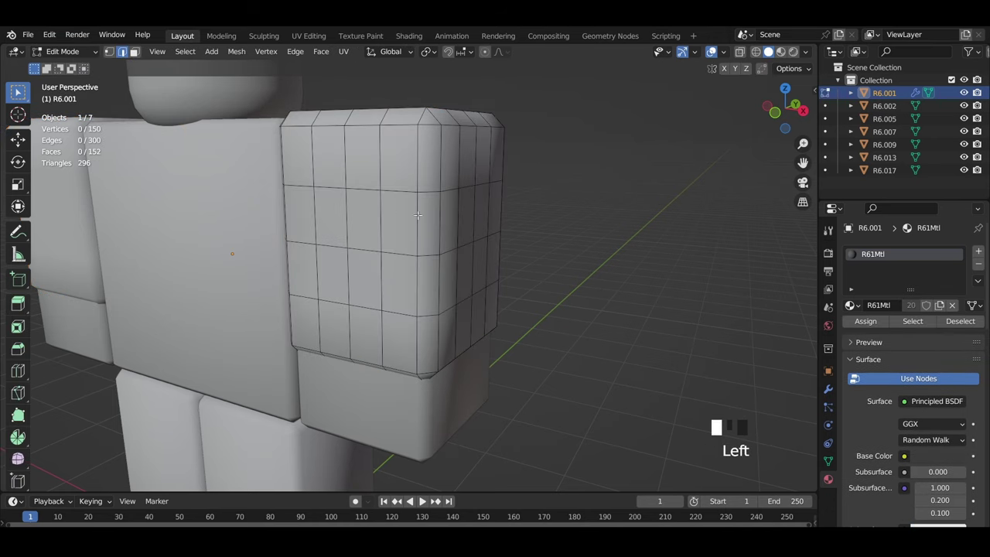
Knife-cut a narrow crescent with a middle line around the sleeve's front outer corner, just below the upper horizontal loop
{"action": "scroll", "coordinate": [619, 217], "scroll_direction": "up", "scroll_amount": 3}
{"action": "scroll", "coordinate": [596, 232], "scroll_direction": "down", "scroll_amount": 2}
{"action": "key", "text": "k"}
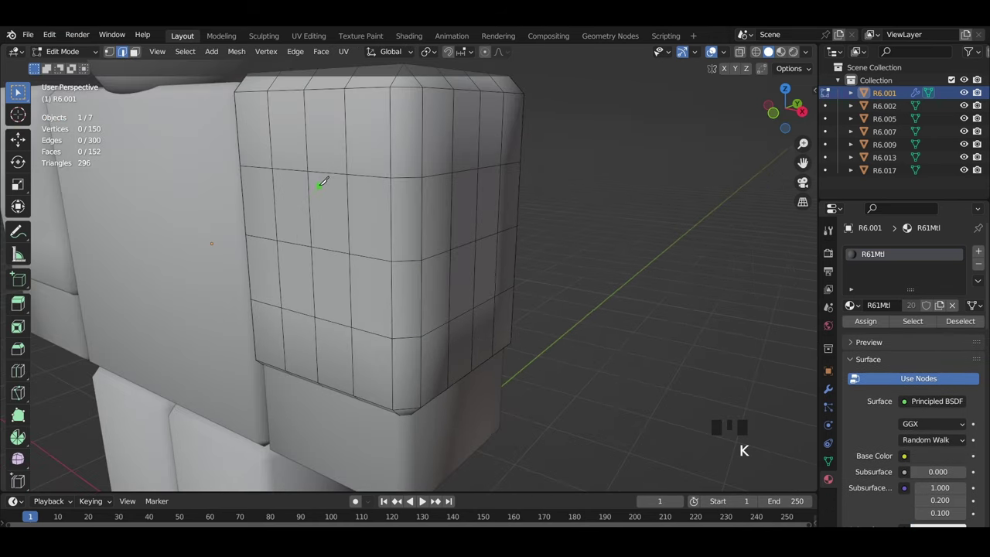
{"action": "left_click", "coordinate": [307, 171]}
{"action": "key", "text": "Escape"}
{"action": "key", "text": "k"}
{"action": "left_click", "coordinate": [348, 193]}
{"action": "left_click", "coordinate": [390, 202]}
{"action": "left_click", "coordinate": [421, 198]}
{"action": "left_click", "coordinate": [452, 172]}
{"action": "left_click", "coordinate": [420, 186]}
{"action": "left_click", "coordinate": [391, 193]}
{"action": "left_click", "coordinate": [347, 187]}
Slide the crescent's middle vertices along their edges to even out the spacing of the middle line
{"action": "middle_click_drag", "start_coordinate": [361, 190], "coordinate": [392, 203]}
{"action": "key", "text": "1"}
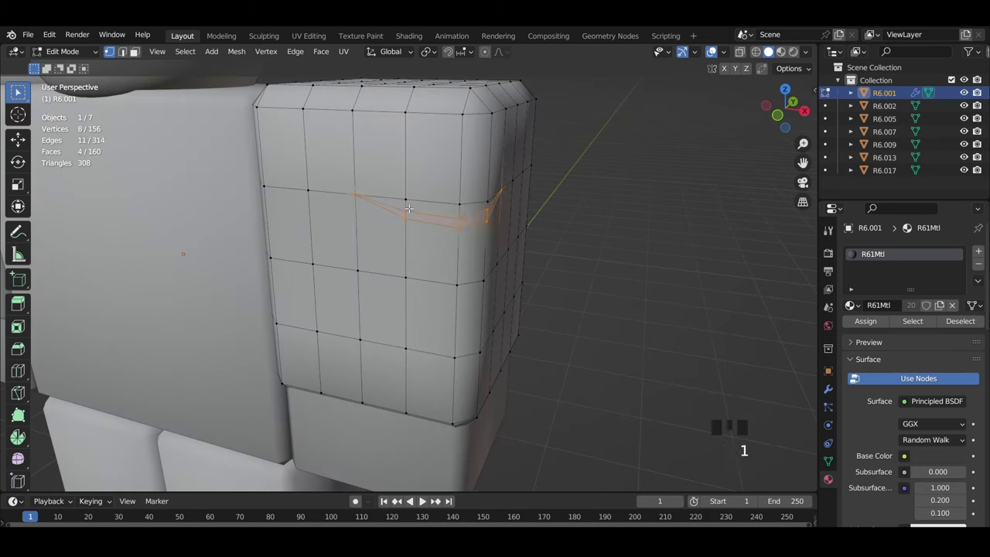
{"action": "left_click", "coordinate": [407, 208]}
{"action": "key", "text": "shift+v"}
{"action": "left_click", "coordinate": [407, 212]}
{"action": "left_click", "coordinate": [460, 218]}
{"action": "key", "text": "shift+v"}
{"action": "left_click", "coordinate": [457, 219]}
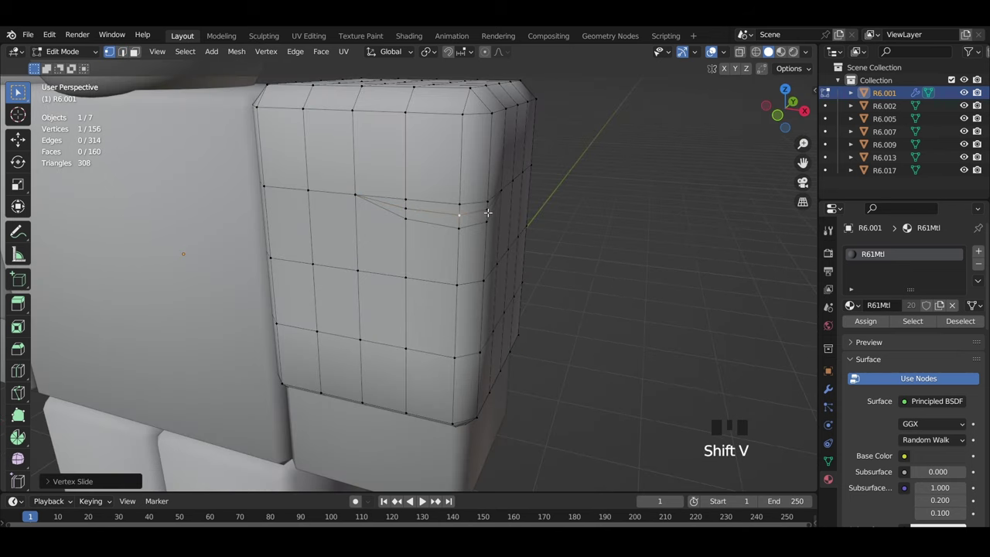
{"action": "left_click", "coordinate": [488, 212]}
Push the crescent's two middle edges outward by about 0.03 m with Shrink/Fatten to form a raised cloth fold
{"action": "key", "text": "2"}
{"action": "middle_click_drag", "start_coordinate": [488, 213], "coordinate": [466, 221]}
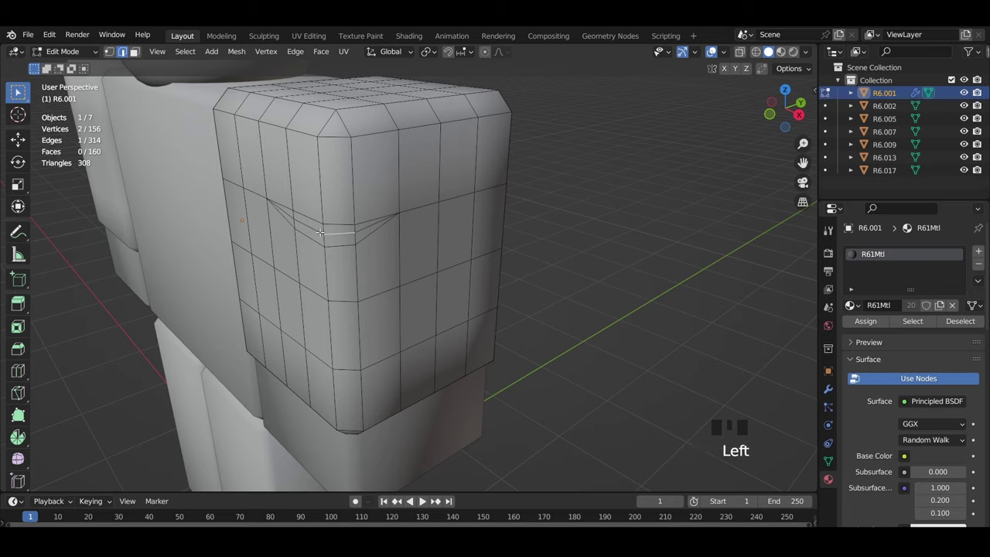
{"action": "middle_click_drag", "start_coordinate": [310, 226], "coordinate": [387, 252]}
{"action": "scroll", "coordinate": [629, 241], "scroll_direction": "up", "scroll_amount": 2}
{"action": "left_click", "coordinate": [466, 247]}
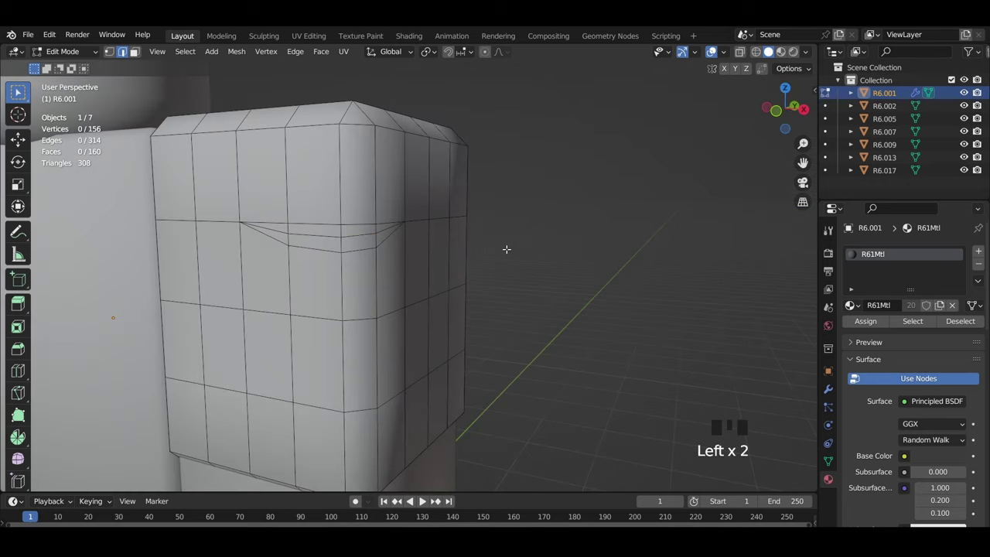
{"action": "key", "text": "2"}
{"action": "left_click", "coordinate": [330, 236], "text": "shift"}
{"action": "scroll", "coordinate": [352, 247], "scroll_direction": "up", "scroll_amount": 1}
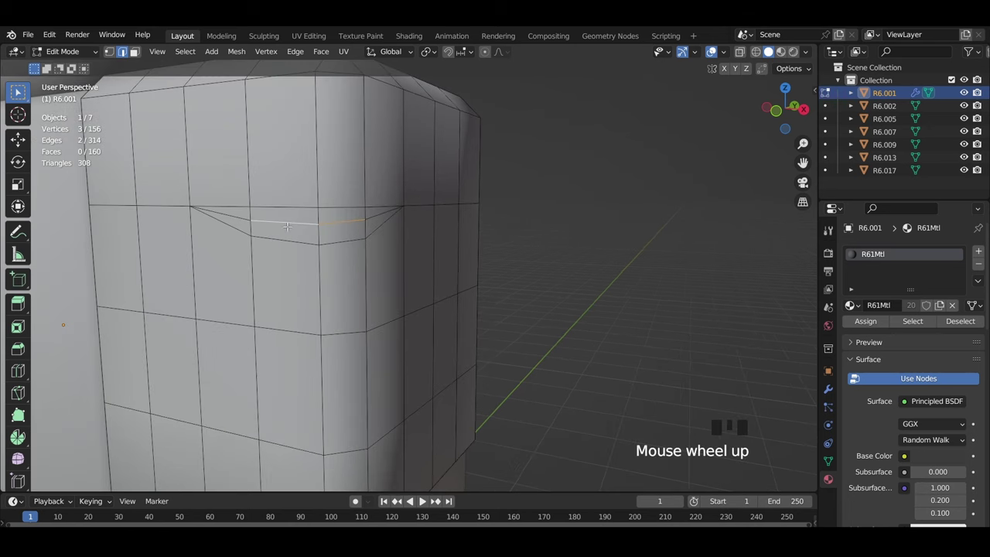
{"action": "middle_click_drag", "start_coordinate": [365, 224], "coordinate": [422, 227]}
{"action": "middle_click_drag", "start_coordinate": [489, 222], "coordinate": [436, 224]}
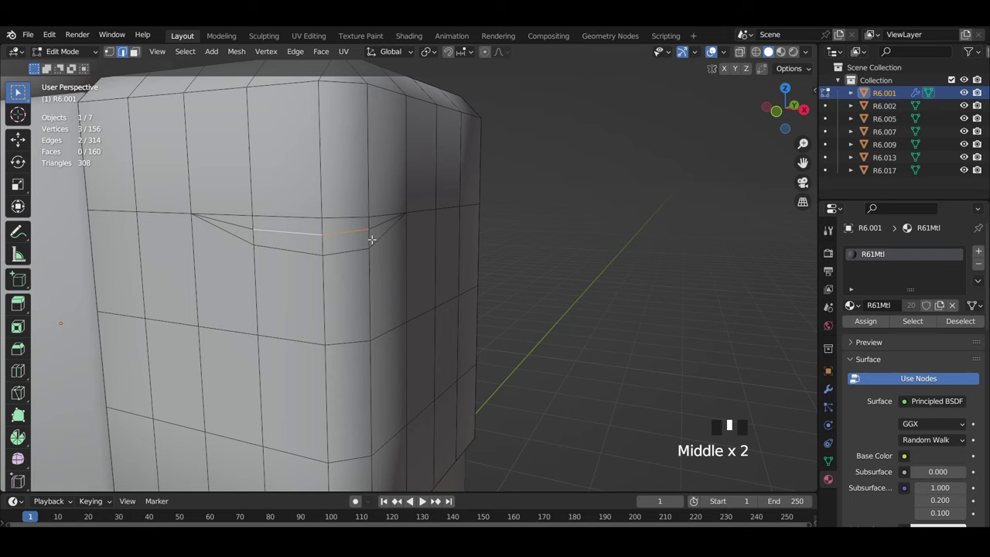
{"action": "middle_click_drag", "start_coordinate": [406, 255], "coordinate": [577, 250]}
{"action": "key", "text": "alt+s"}
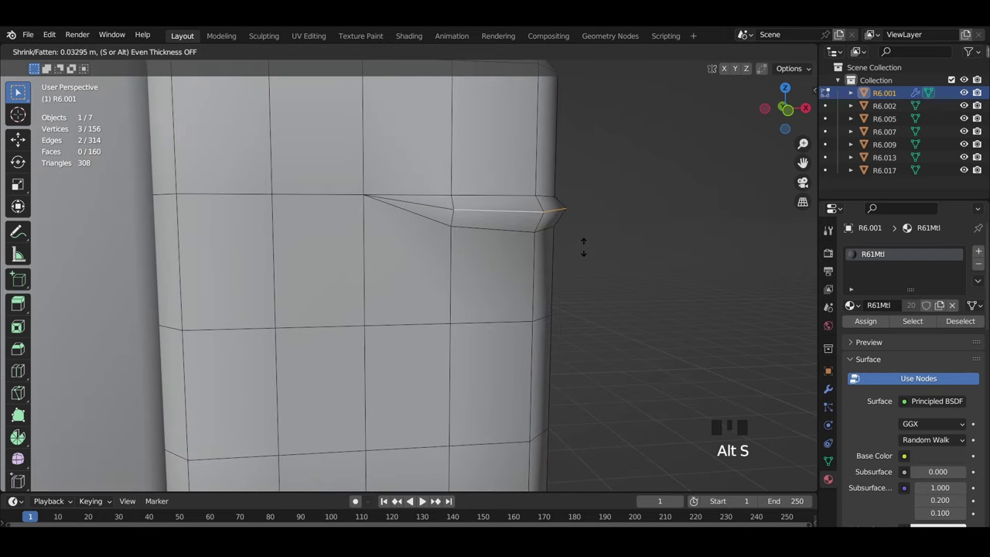
{"action": "left_click", "coordinate": [577, 251]}
Examine the raised fold on both mirrored sleeves from the front and back of the figure
{"action": "scroll", "coordinate": [577, 252], "scroll_direction": "down", "scroll_amount": 9}
{"action": "middle_click_drag", "start_coordinate": [575, 255], "coordinate": [595, 271]}
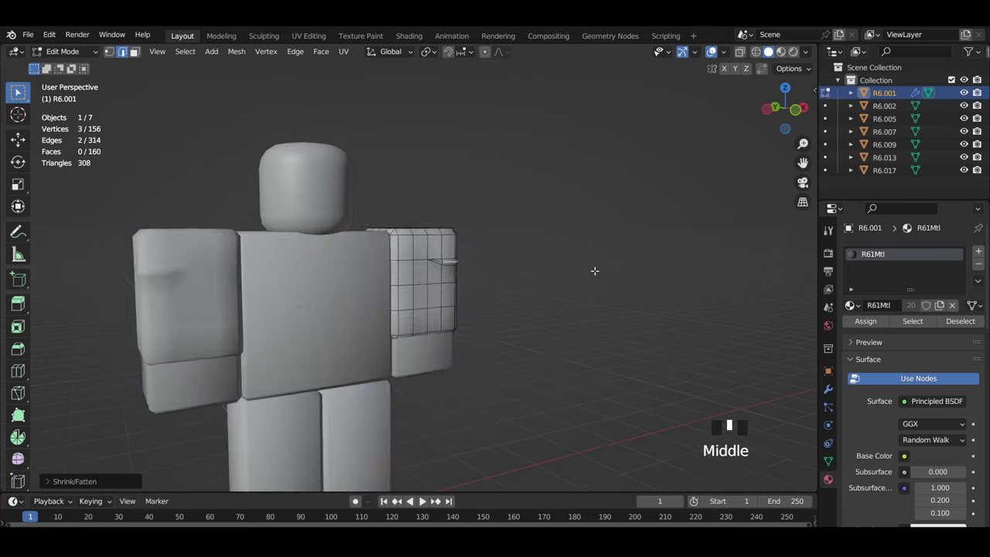
{"action": "key", "text": "z"}
{"action": "scroll", "coordinate": [547, 355], "scroll_direction": "up", "scroll_amount": 3}
{"action": "middle_click_drag", "start_coordinate": [548, 356], "coordinate": [606, 337]}
{"action": "key", "text": "z"}
{"action": "middle_click_drag", "start_coordinate": [649, 296], "coordinate": [490, 289]}
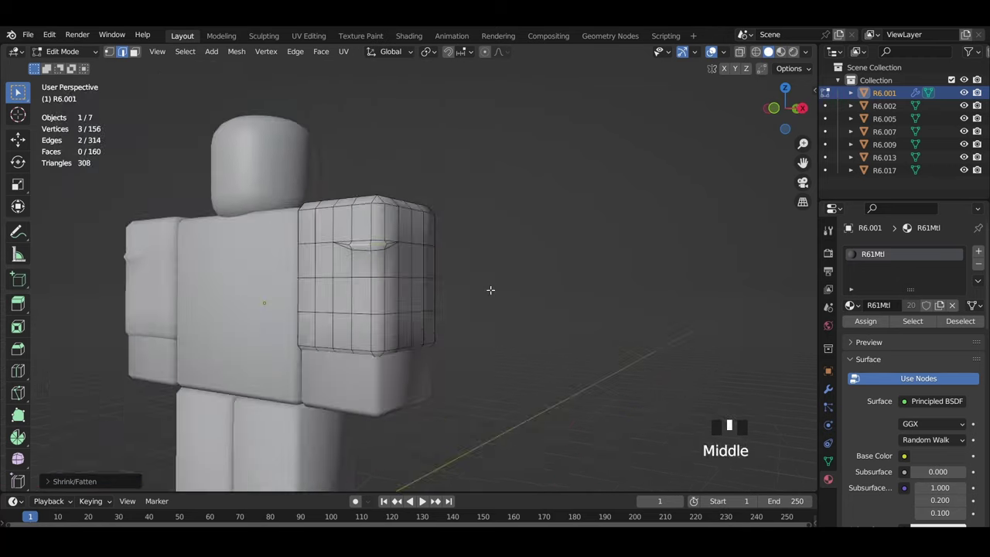
{"action": "scroll", "coordinate": [490, 290], "scroll_direction": "up", "scroll_amount": 5}
{"action": "middle_click_drag", "start_coordinate": [348, 201], "coordinate": [301, 186]}
Select the four edges along the fold's lower boundary
{"action": "left_click", "coordinate": [376, 186]}
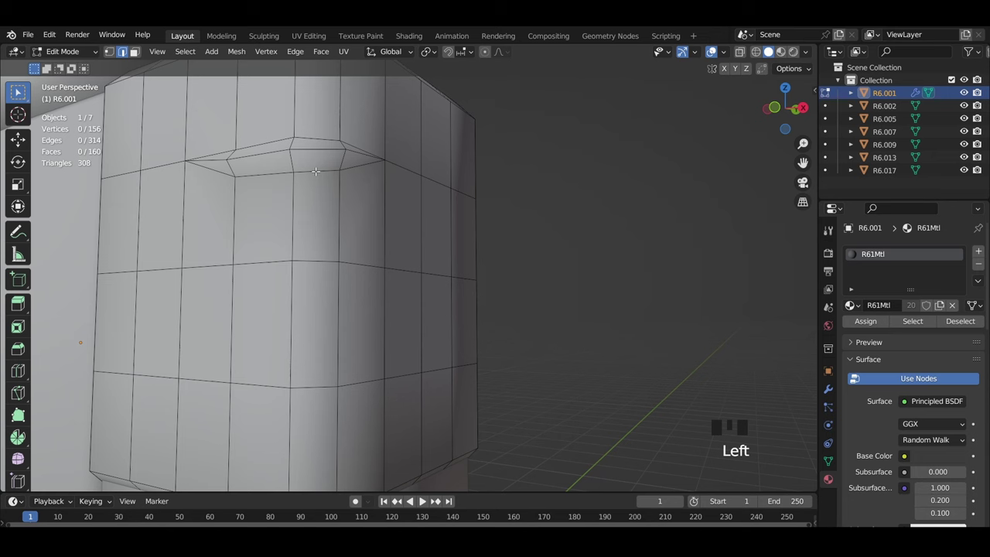
{"action": "middle_click_drag", "start_coordinate": [467, 222], "coordinate": [309, 214]}
{"action": "middle_click_drag", "start_coordinate": [334, 266], "coordinate": [625, 329]}
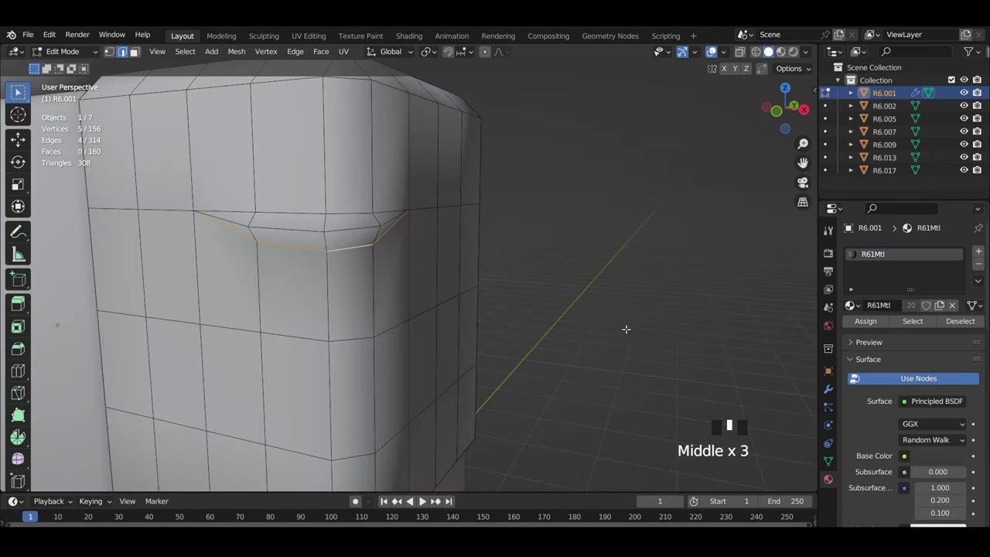
Try marking the fold's lower edges as sharp, undo it and return to edge selection
{"action": "right_click", "coordinate": [626, 329]}
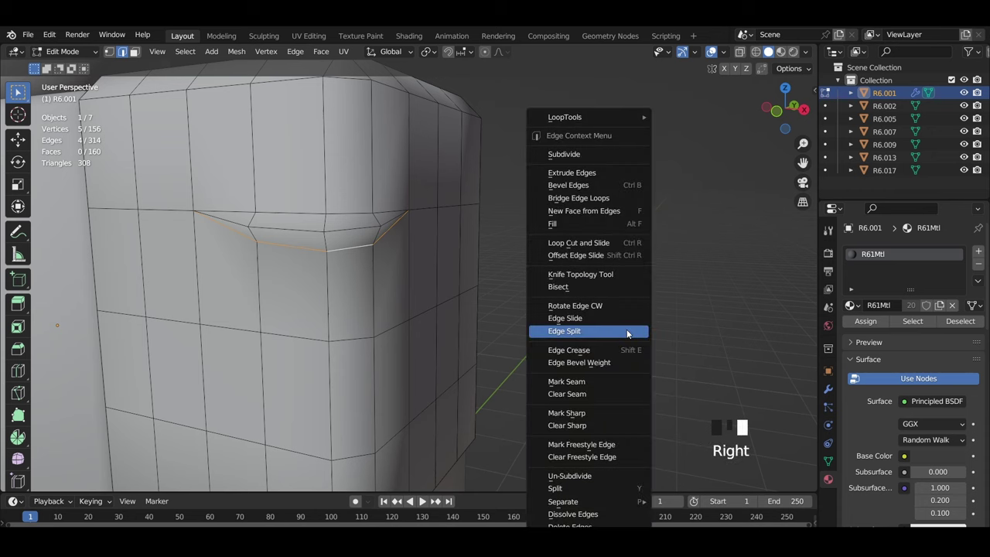
{"action": "left_click", "coordinate": [622, 414]}
{"action": "middle_click_drag", "start_coordinate": [568, 347], "coordinate": [331, 295]}
{"action": "key", "text": "ctrl+z"}
{"action": "scroll", "coordinate": [583, 282], "scroll_direction": "up", "scroll_amount": 4}
{"action": "middle_click_drag", "start_coordinate": [589, 276], "coordinate": [569, 301]}
{"action": "key", "text": "ctrl+e"}
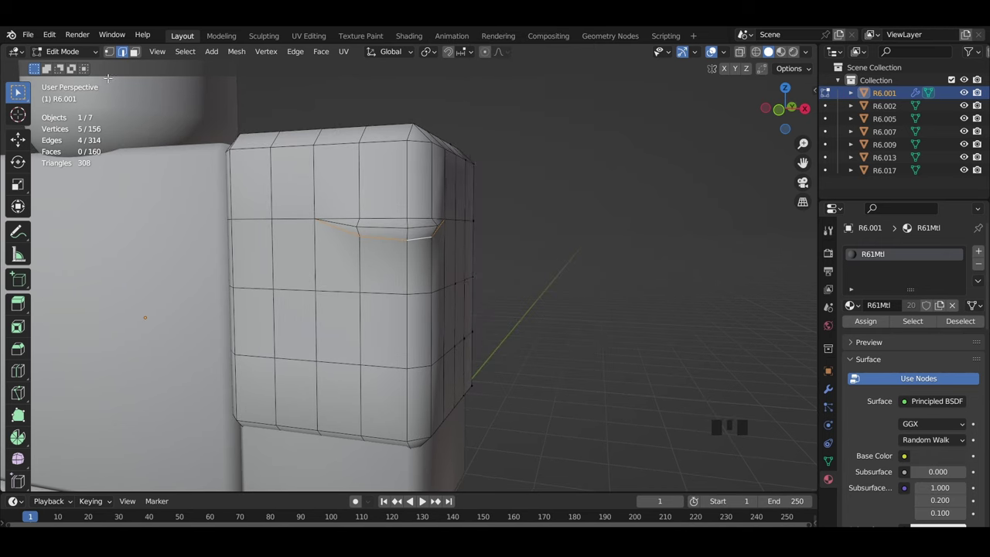
{"action": "key", "text": "1"}
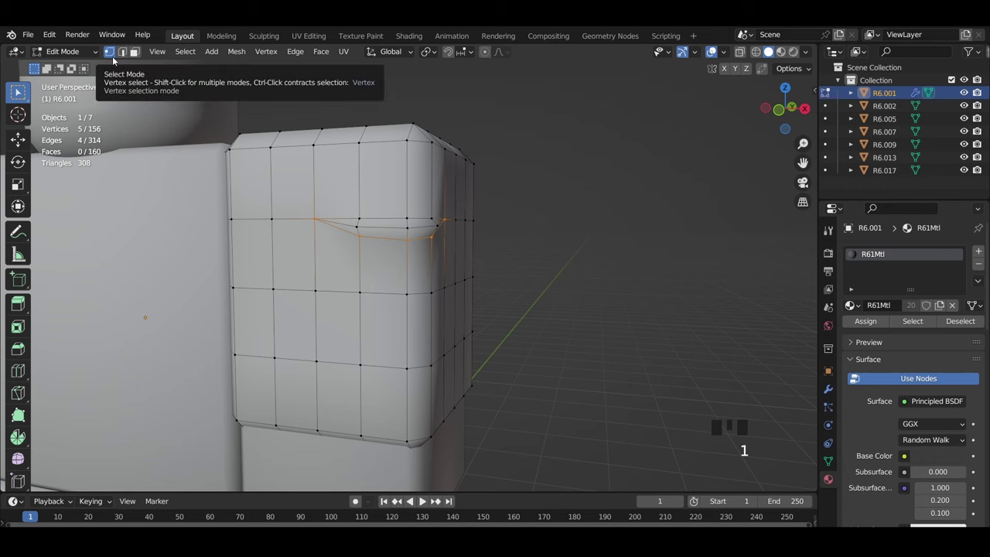
{"action": "scroll", "coordinate": [577, 248], "scroll_direction": "up", "scroll_amount": 3}
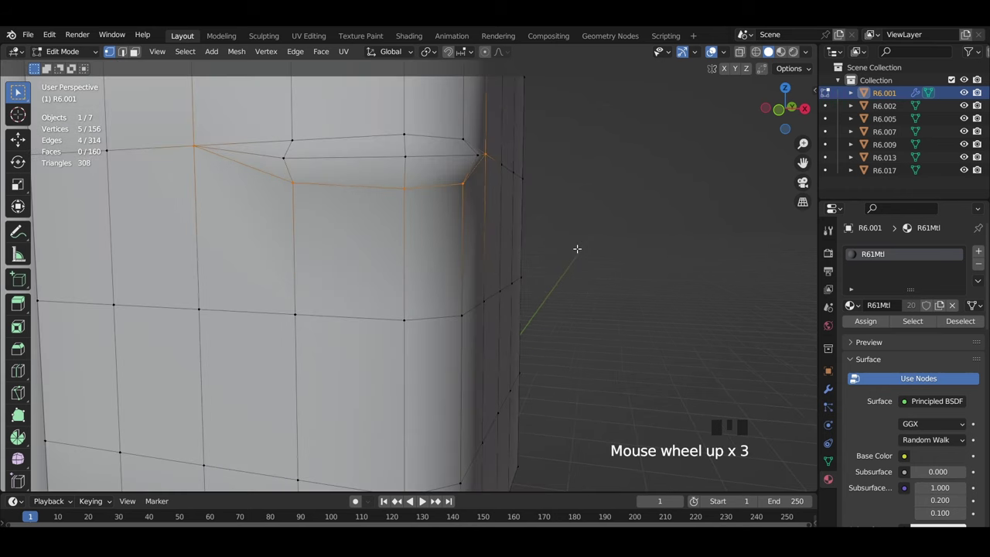
{"action": "key", "text": "2"}
{"action": "scroll", "coordinate": [597, 266], "scroll_direction": "down", "scroll_amount": 3}
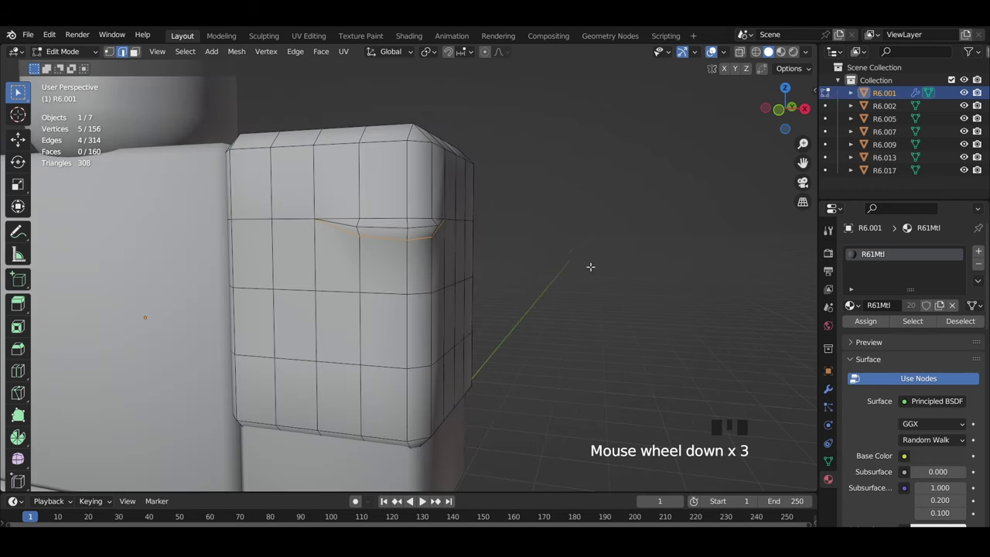
Mark the selected lower edges of the fold as sharp and clear the selection
{"action": "right_click", "coordinate": [576, 262]}
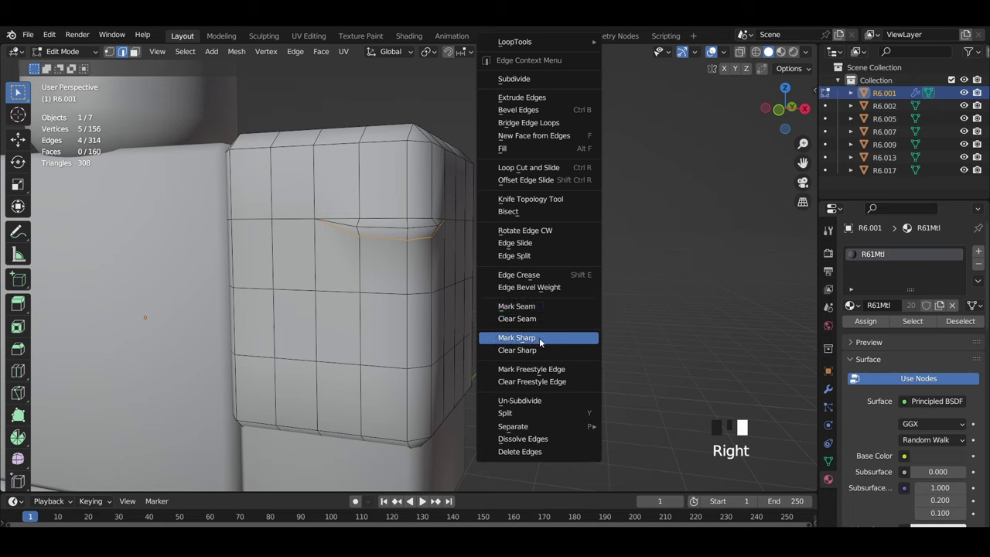
{"action": "left_click", "coordinate": [545, 337]}
{"action": "scroll", "coordinate": [533, 330], "scroll_direction": "down", "scroll_amount": 4}
{"action": "left_click", "coordinate": [533, 331]}
Examine the fold's shading on both sleeves from several sides in Material Preview and Solid shading
{"action": "middle_click_drag", "start_coordinate": [535, 332], "coordinate": [574, 342]}
{"action": "scroll", "coordinate": [575, 342], "scroll_direction": "up", "scroll_amount": 4}
{"action": "middle_click_drag", "start_coordinate": [416, 267], "coordinate": [599, 301], "text": "shift"}
{"action": "scroll", "coordinate": [549, 297], "scroll_direction": "up", "scroll_amount": 3}
{"action": "key", "text": "z"}
{"action": "scroll", "coordinate": [597, 363], "scroll_direction": "down", "scroll_amount": 3}
{"action": "mouse_move", "coordinate": [586, 357]}
{"action": "middle_mouse_down", "text": "shift"}
{"action": "mouse_move", "coordinate": [384, 333]}
{"action": "mouse_move", "coordinate": [413, 333]}
{"action": "middle_mouse_up", "text": "shift"}
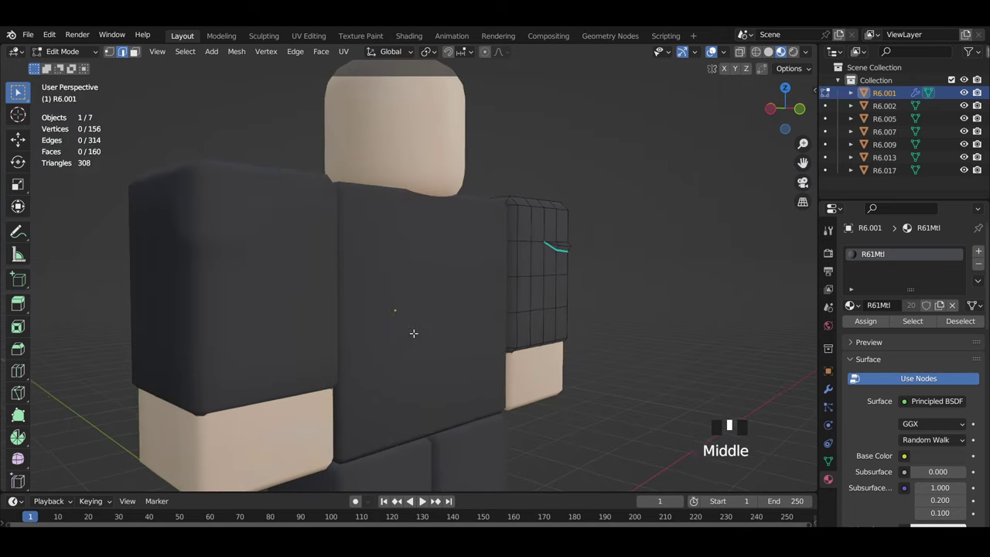
{"action": "key", "text": "z"}
{"action": "mouse_move", "coordinate": [499, 340]}
{"action": "middle_mouse_down"}
{"action": "mouse_move", "coordinate": [548, 344]}
{"action": "mouse_move", "coordinate": [451, 337]}
{"action": "middle_mouse_up"}
{"action": "middle_click_drag", "start_coordinate": [640, 287], "coordinate": [404, 283], "text": "shift"}
{"action": "scroll", "coordinate": [404, 283], "scroll_direction": "up", "scroll_amount": 3}
{"action": "middle_click_drag", "start_coordinate": [603, 299], "coordinate": [618, 312]}
Enable Auto Smooth for the sleeve mesh's normals
{"action": "left_click", "coordinate": [827, 461]}
{"action": "scroll", "coordinate": [898, 437], "scroll_direction": "down", "scroll_amount": 9}
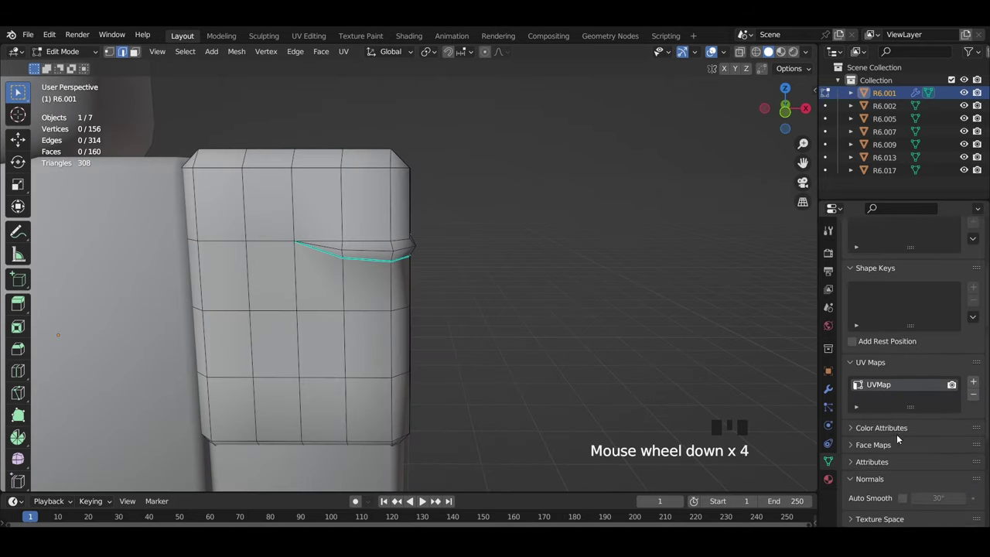
{"action": "left_click", "coordinate": [903, 394]}
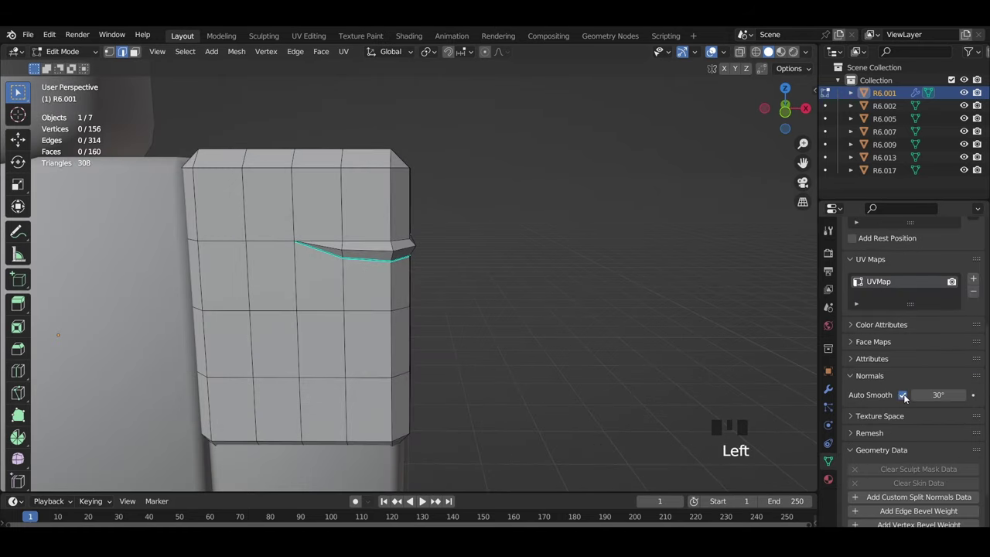
Raise the sleeve mesh's Auto Smooth angle to 180° and compare the fold's shading on both arms
{"action": "scroll", "coordinate": [679, 357], "scroll_direction": "down", "scroll_amount": 3}
{"action": "middle_click_drag", "start_coordinate": [521, 325], "coordinate": [514, 364]}
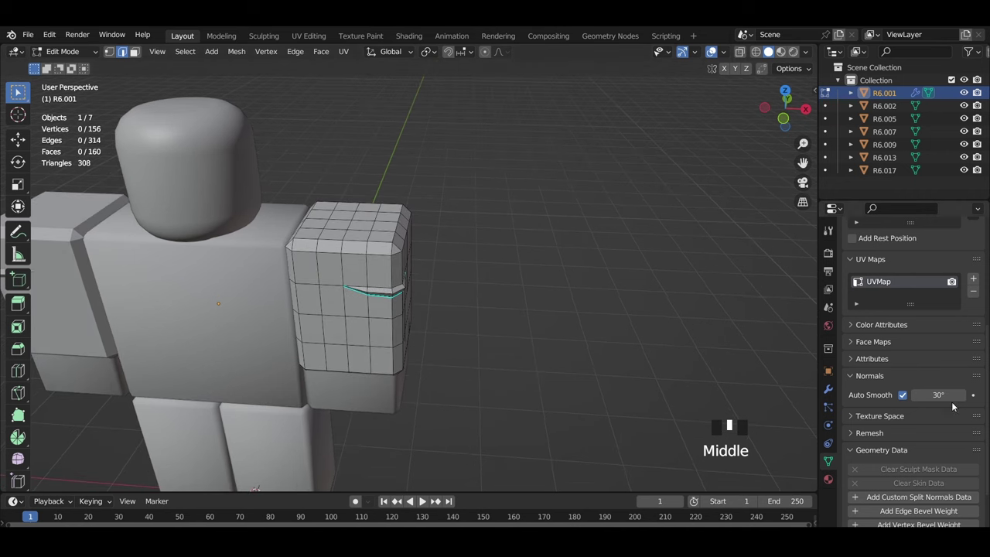
{"action": "middle_click_drag", "start_coordinate": [453, 278], "coordinate": [570, 325]}
{"action": "scroll", "coordinate": [534, 270], "scroll_direction": "up", "scroll_amount": 2}
{"action": "scroll", "coordinate": [498, 256], "scroll_direction": "up", "scroll_amount": 3}
{"action": "middle_click_drag", "start_coordinate": [570, 325], "coordinate": [576, 271], "text": "shift"}
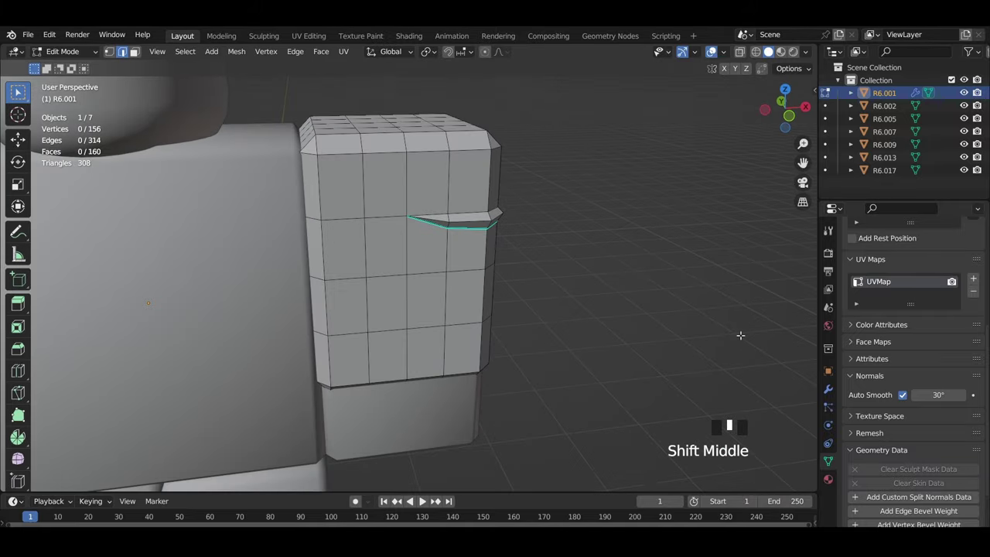
{"action": "left_click_drag", "start_coordinate": [938, 394], "coordinate": [963, 395]}
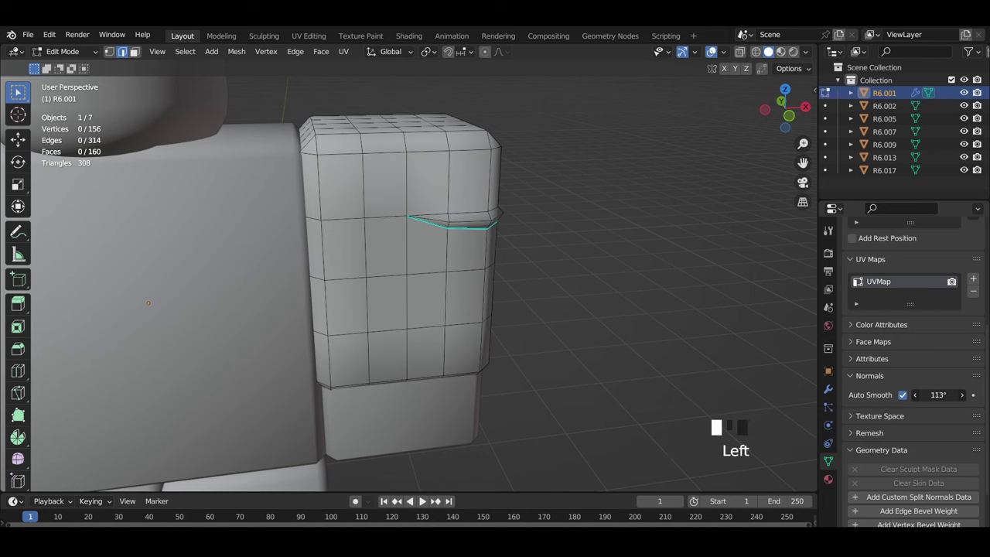
{"action": "scroll", "coordinate": [567, 305], "scroll_direction": "down", "scroll_amount": 3}
{"action": "middle_click_drag", "start_coordinate": [568, 305], "coordinate": [510, 280], "text": "shift"}
{"action": "scroll", "coordinate": [495, 255], "scroll_direction": "up", "scroll_amount": 3}
{"action": "scroll", "coordinate": [470, 283], "scroll_direction": "down", "scroll_amount": 4}
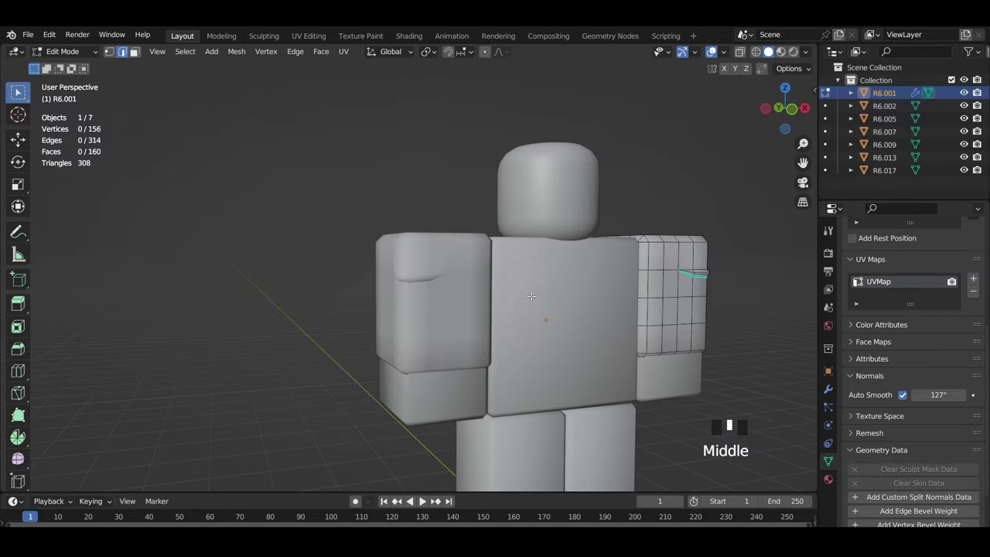
{"action": "scroll", "coordinate": [481, 280], "scroll_direction": "up", "scroll_amount": 2}
{"action": "middle_click_drag", "start_coordinate": [749, 275], "coordinate": [595, 298], "text": "shift"}
{"action": "scroll", "coordinate": [425, 288], "scroll_direction": "up", "scroll_amount": 2}
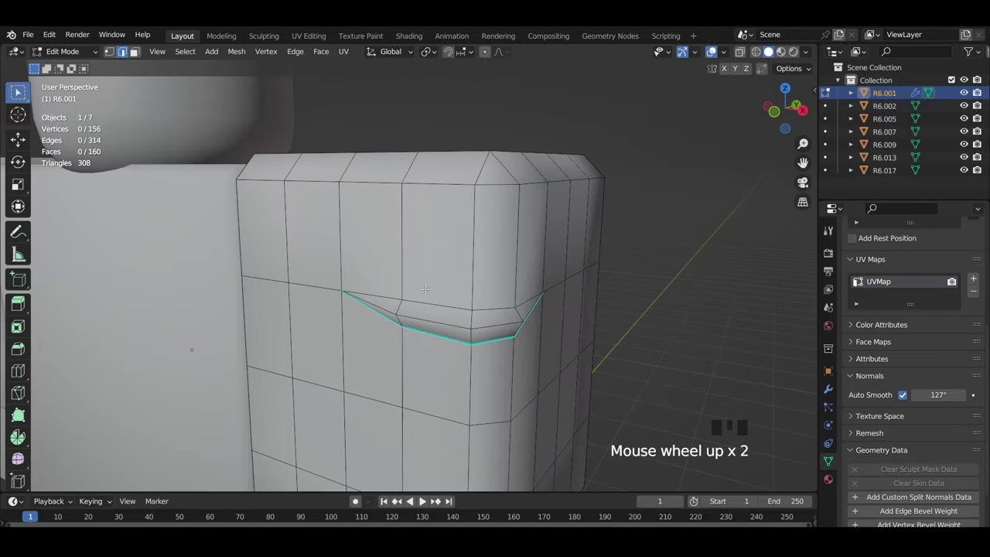
{"action": "left_click", "coordinate": [944, 395]}
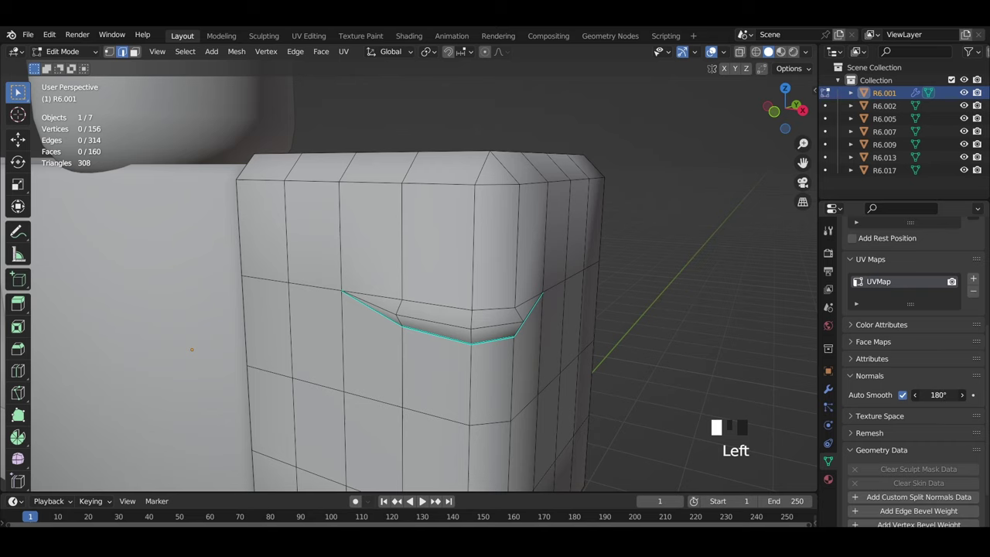
Mark the edge loop around the sleeve's lower hem as sharp
{"action": "middle_click_drag", "start_coordinate": [678, 358], "coordinate": [579, 239]}
{"action": "scroll", "coordinate": [654, 183], "scroll_direction": "up", "scroll_amount": 2}
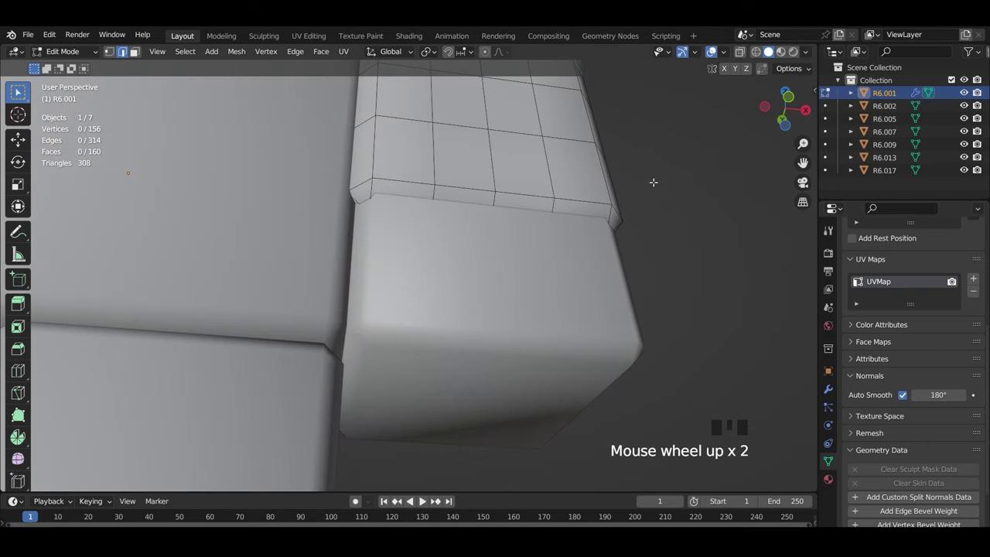
{"action": "middle_click_drag", "start_coordinate": [654, 183], "coordinate": [521, 304], "text": "shift"}
{"action": "scroll", "coordinate": [459, 290], "scroll_direction": "up", "scroll_amount": 2}
{"action": "left_click", "coordinate": [495, 376], "text": "alt"}
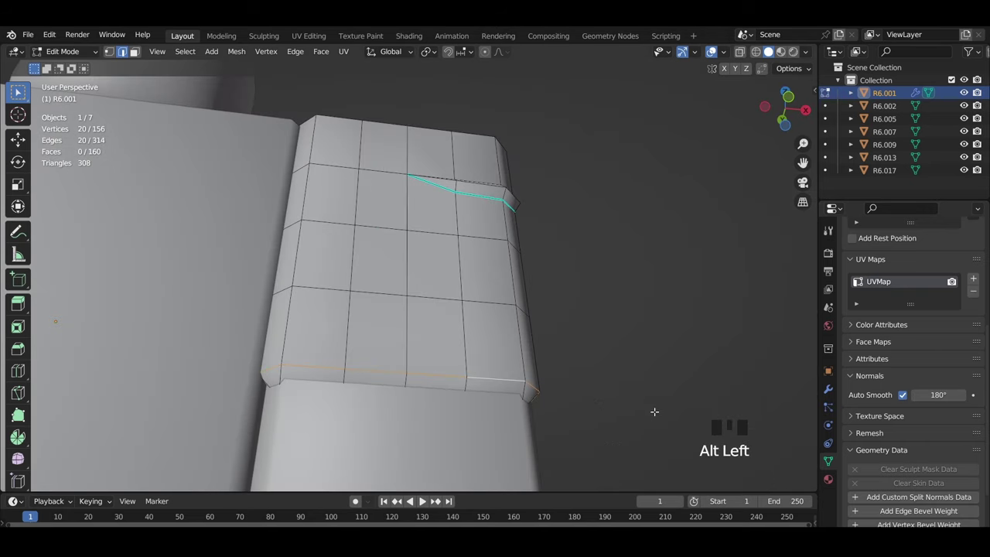
{"action": "key", "text": "ctrl+e"}
{"action": "left_click", "coordinate": [592, 408]}
{"action": "scroll", "coordinate": [539, 337], "scroll_direction": "down", "scroll_amount": 2}
{"action": "middle_click_drag", "start_coordinate": [538, 338], "coordinate": [870, 405]}
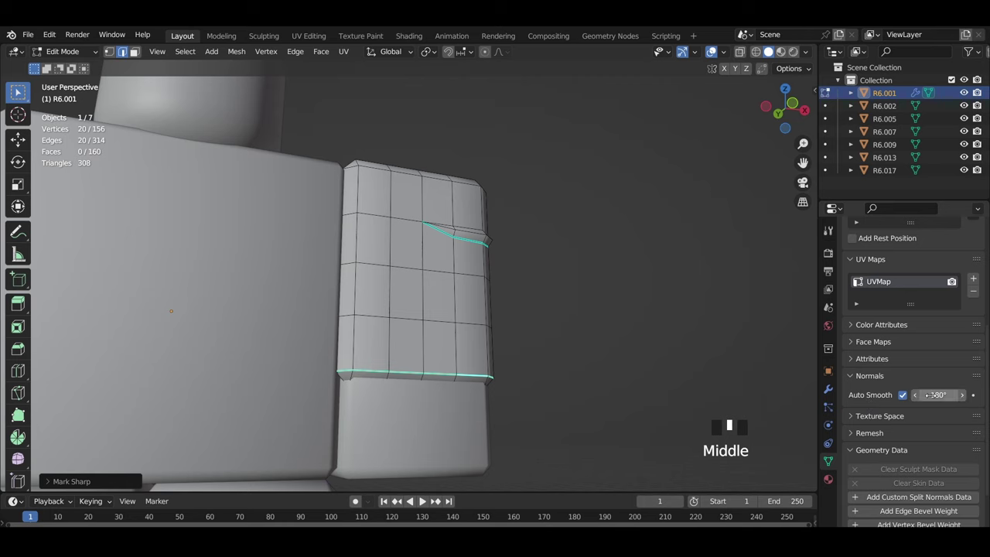
Try lowering the Auto Smooth angle to 49.7°, compare both sleeves, and restore it to 180°
{"action": "middle_click_drag", "start_coordinate": [618, 359], "coordinate": [583, 334]}
{"action": "scroll", "coordinate": [629, 314], "scroll_direction": "down", "scroll_amount": 6}
{"action": "scroll", "coordinate": [618, 313], "scroll_direction": "up", "scroll_amount": 2}
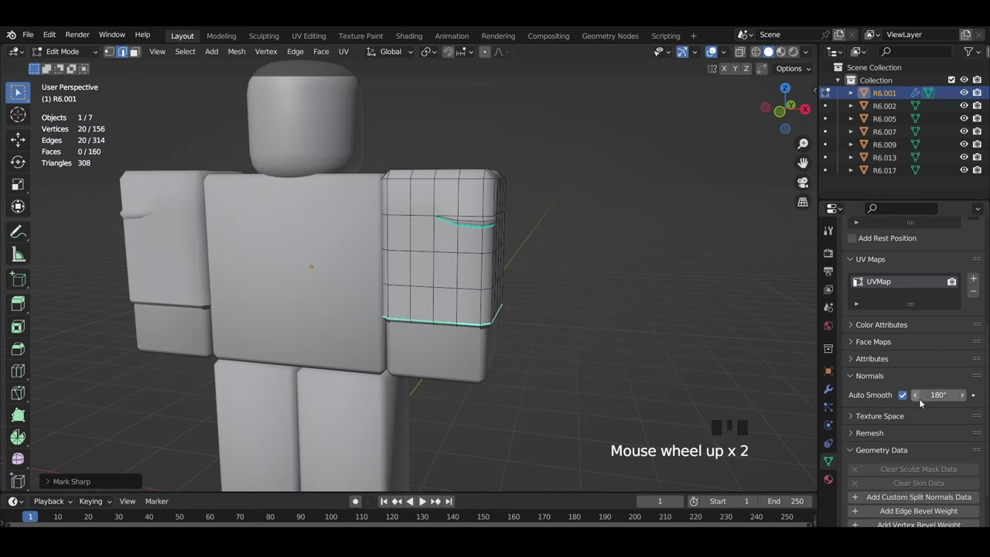
{"action": "middle_click_drag", "start_coordinate": [592, 374], "coordinate": [595, 317]}
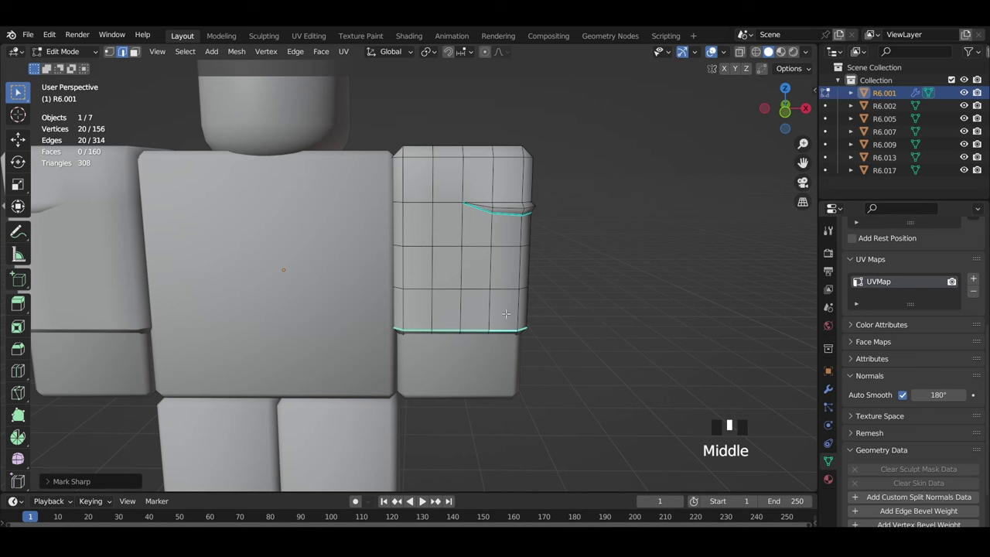
{"action": "left_click_drag", "start_coordinate": [938, 395], "coordinate": [936, 394]}
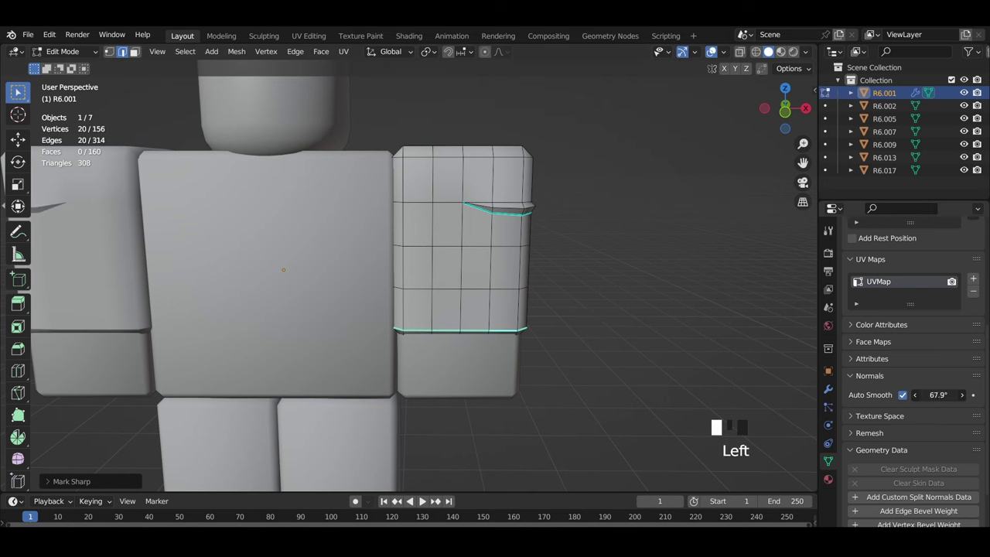
{"action": "scroll", "coordinate": [436, 141], "scroll_direction": "up", "scroll_amount": 3}
{"action": "middle_click_drag", "start_coordinate": [69, 122], "coordinate": [537, 149], "text": "shift"}
{"action": "middle_click_drag", "start_coordinate": [761, 305], "coordinate": [375, 305], "text": "shift"}
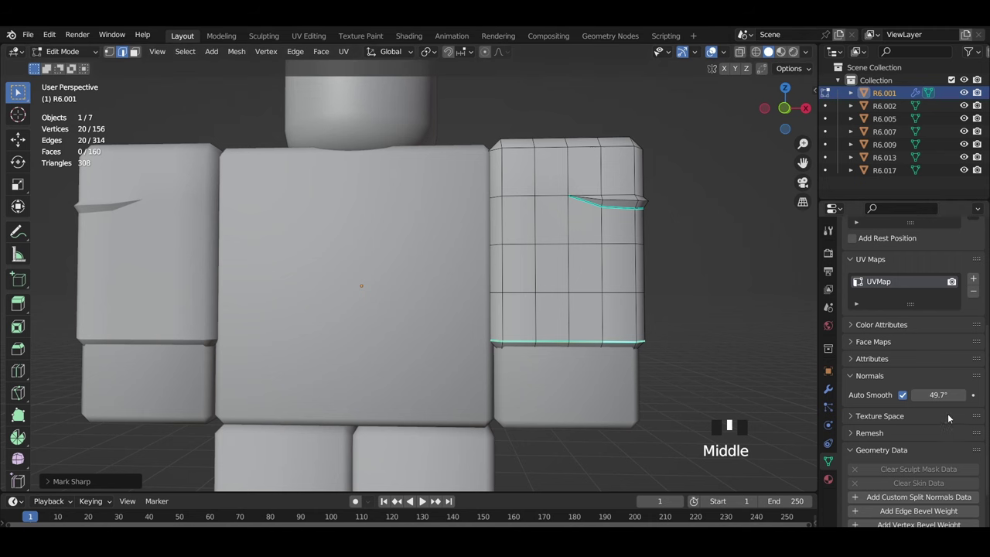
{"action": "left_click_drag", "start_coordinate": [936, 395], "coordinate": [976, 395]}
Slide the vertices along the fold's upper edge near the sleeve's outer front corner along their edges
{"action": "middle_click_drag", "start_coordinate": [693, 311], "coordinate": [552, 300], "text": "shift"}
{"action": "scroll", "coordinate": [553, 299], "scroll_direction": "up", "scroll_amount": 3}
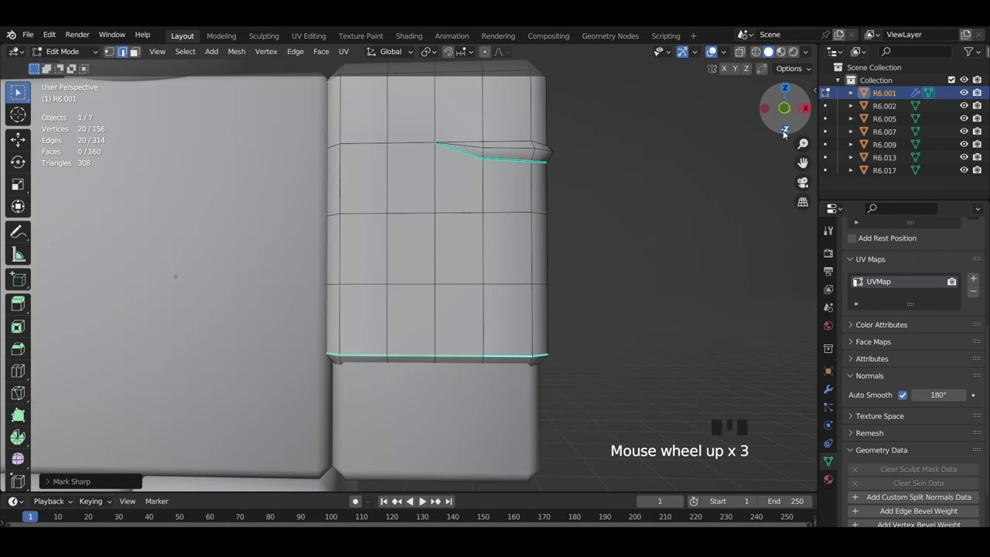
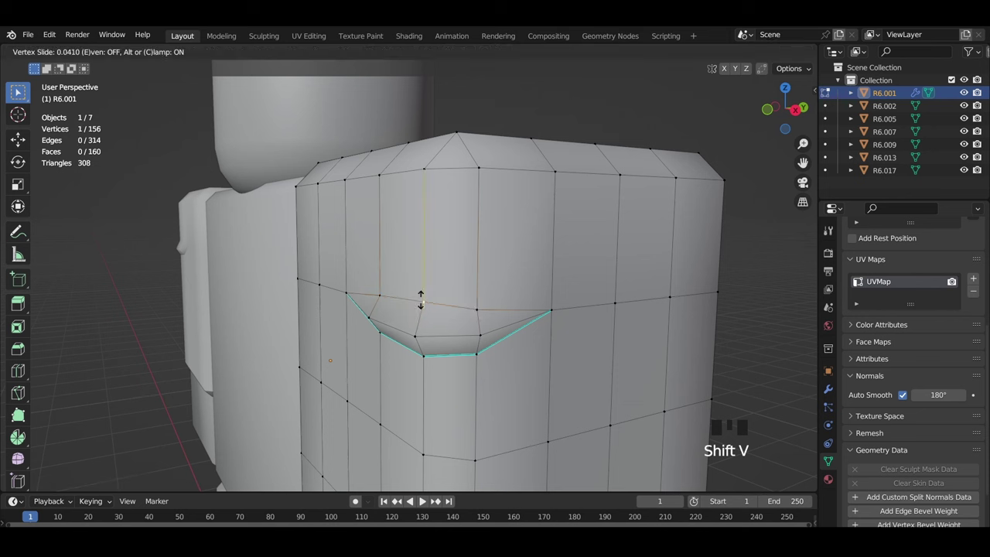
{"action": "left_click", "coordinate": [420, 299]}
{"action": "left_click", "coordinate": [476, 309], "text": "shift"}
{"action": "left_click", "coordinate": [387, 299], "text": "shift"}
{"action": "key", "text": "shift+v"}
{"action": "left_click", "coordinate": [431, 298]}
Scale the two upper faces of the fold along the Z axis and clear the selection
{"action": "scroll", "coordinate": [535, 299], "scroll_direction": "down", "scroll_amount": 6}
{"action": "middle_click_drag", "start_coordinate": [433, 300], "coordinate": [565, 324]}
{"action": "left_click", "coordinate": [534, 300]}
{"action": "scroll", "coordinate": [510, 327], "scroll_direction": "up", "scroll_amount": 1}
{"action": "scroll", "coordinate": [526, 299], "scroll_direction": "up", "scroll_amount": 2}
{"action": "scroll", "coordinate": [527, 300], "scroll_direction": "down", "scroll_amount": 2}
{"action": "middle_click_drag", "start_coordinate": [526, 299], "coordinate": [470, 301]}
{"action": "scroll", "coordinate": [550, 302], "scroll_direction": "down", "scroll_amount": 2}
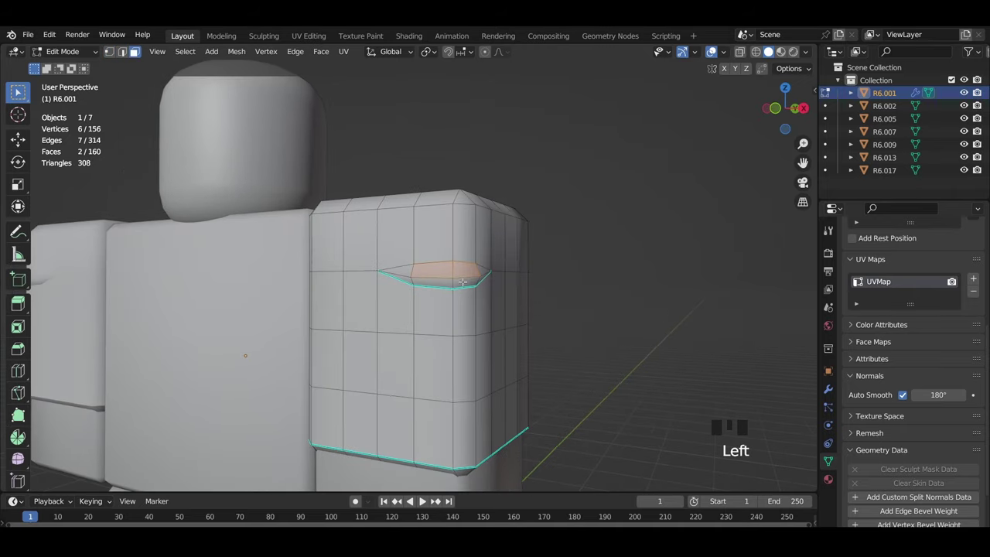
{"action": "key", "text": "s"}
{"action": "key", "text": "z"}
{"action": "left_click", "coordinate": [504, 283]}
{"action": "left_click", "coordinate": [547, 297]}
Slide the fold's end vertex on the sleeve's outer side and the vertex directly below it sideways along their edges
{"action": "middle_click_drag", "start_coordinate": [545, 301], "coordinate": [345, 318]}
{"action": "scroll", "coordinate": [525, 316], "scroll_direction": "down", "scroll_amount": 4}
{"action": "key", "text": "1"}
{"action": "scroll", "coordinate": [344, 318], "scroll_direction": "up", "scroll_amount": 5}
{"action": "left_click", "coordinate": [379, 288]}
{"action": "key", "text": "shift+v"}
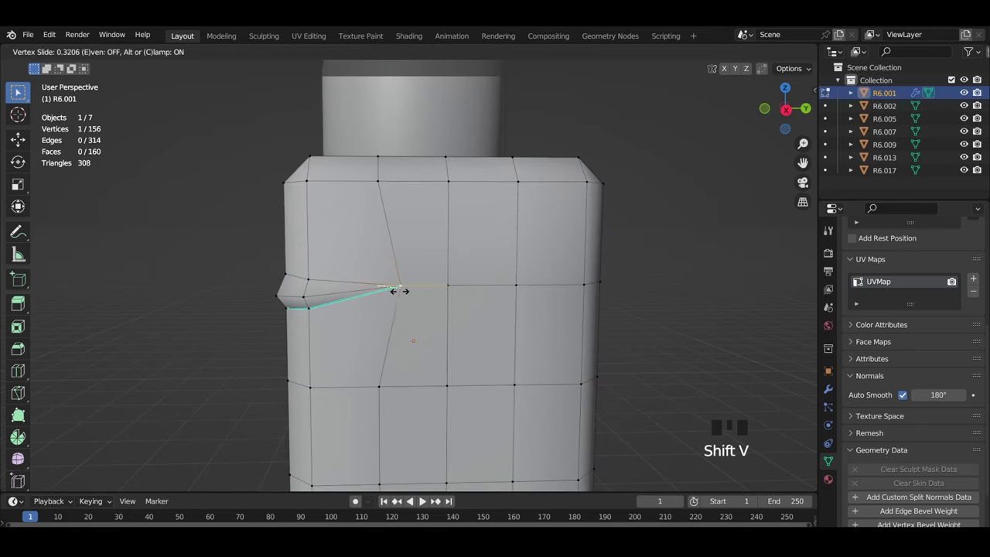
{"action": "left_click", "coordinate": [401, 290]}
{"action": "left_click", "coordinate": [381, 395]}
{"action": "key", "text": "shift+v"}
{"action": "left_click", "coordinate": [396, 393]}
Slide the next lower vertex in the same edge column on the sleeve's outer side slightly sideways
{"action": "middle_click_drag", "start_coordinate": [402, 387], "coordinate": [526, 353]}
{"action": "scroll", "coordinate": [603, 317], "scroll_direction": "down", "scroll_amount": 4}
{"action": "left_click", "coordinate": [636, 300]}
{"action": "middle_click_drag", "start_coordinate": [513, 299], "coordinate": [541, 333]}
{"action": "left_click", "coordinate": [430, 343]}
{"action": "key", "text": "shift+v"}
{"action": "left_click", "coordinate": [436, 343]}
Temporarily hide all of the sleeve's geometry, look at the figure, and reveal the geometry again
{"action": "scroll", "coordinate": [619, 317], "scroll_direction": "down", "scroll_amount": 5}
{"action": "key", "text": "a"}
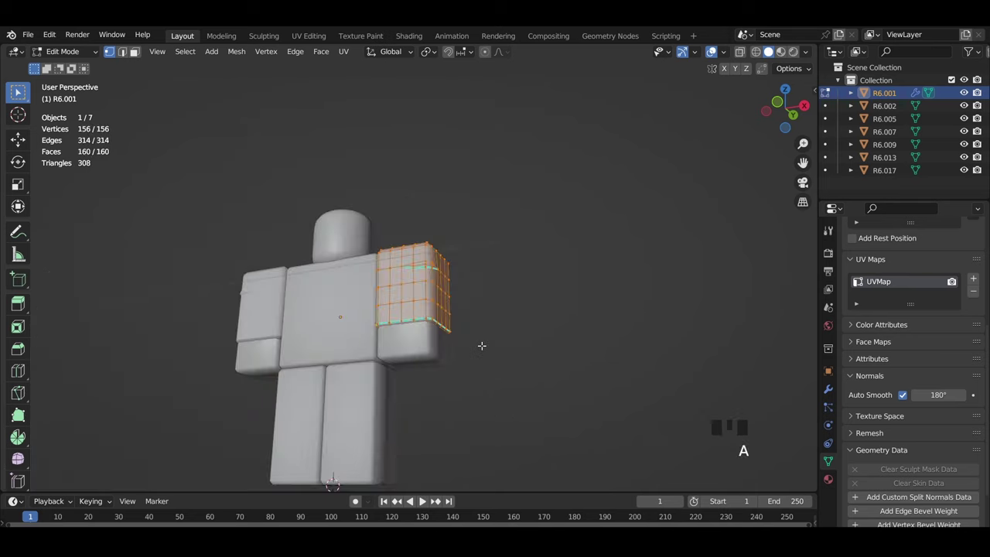
{"action": "key", "text": "h"}
{"action": "scroll", "coordinate": [418, 358], "scroll_direction": "up", "scroll_amount": 1}
{"action": "middle_click_drag", "start_coordinate": [417, 357], "coordinate": [420, 380]}
{"action": "middle_click_drag", "start_coordinate": [448, 340], "coordinate": [491, 323]}
{"action": "key", "text": "alt+h"}
{"action": "left_click", "coordinate": [508, 302]}
Cut the upper and lower outlines of a second, diagonal fold around the sleeve's outer front corner with the Knife tool
{"action": "scroll", "coordinate": [502, 306], "scroll_direction": "up", "scroll_amount": 4}
{"action": "scroll", "coordinate": [491, 324], "scroll_direction": "up", "scroll_amount": 2}
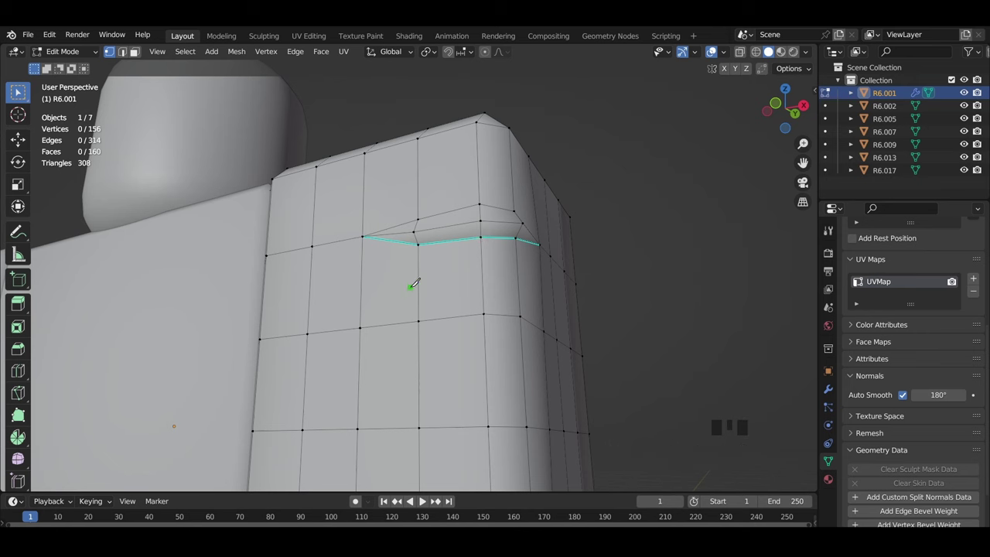
{"action": "scroll", "coordinate": [317, 242], "scroll_direction": "up", "scroll_amount": 1}
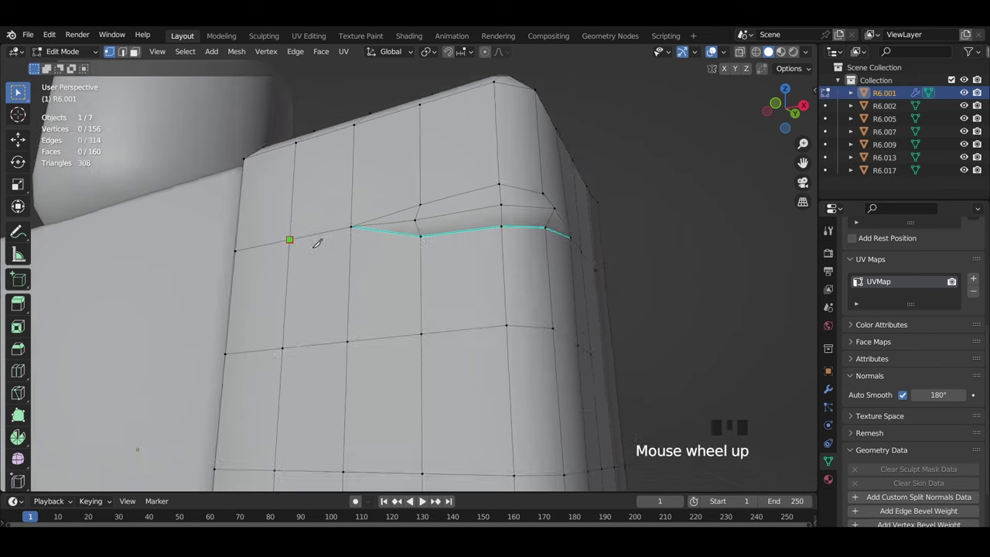
{"action": "middle_click_drag", "start_coordinate": [316, 239], "coordinate": [364, 260]}
{"action": "scroll", "coordinate": [380, 260], "scroll_direction": "down", "scroll_amount": 3}
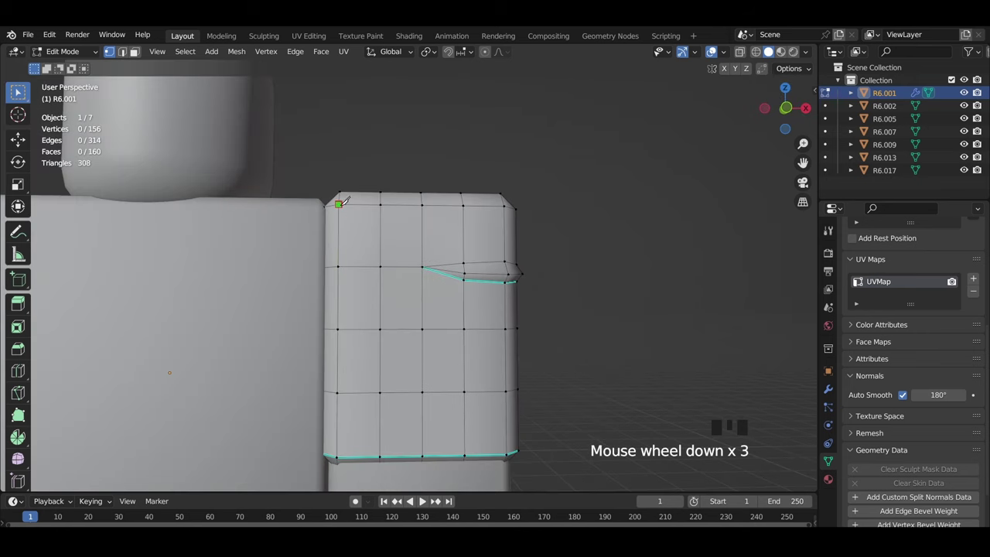
{"action": "scroll", "coordinate": [348, 202], "scroll_direction": "down", "scroll_amount": 4}
{"action": "scroll", "coordinate": [333, 278], "scroll_direction": "up", "scroll_amount": 5}
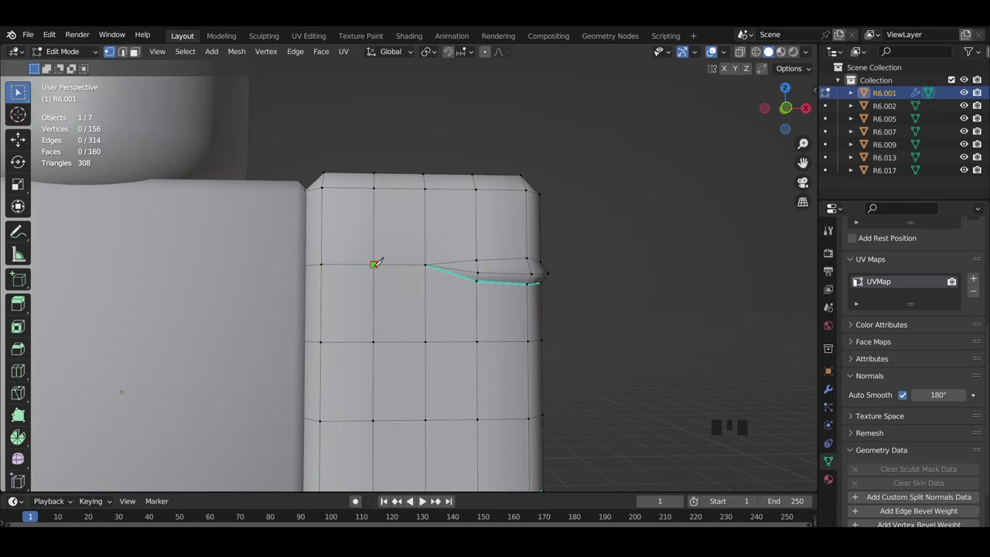
{"action": "scroll", "coordinate": [375, 264], "scroll_direction": "down", "scroll_amount": 6}
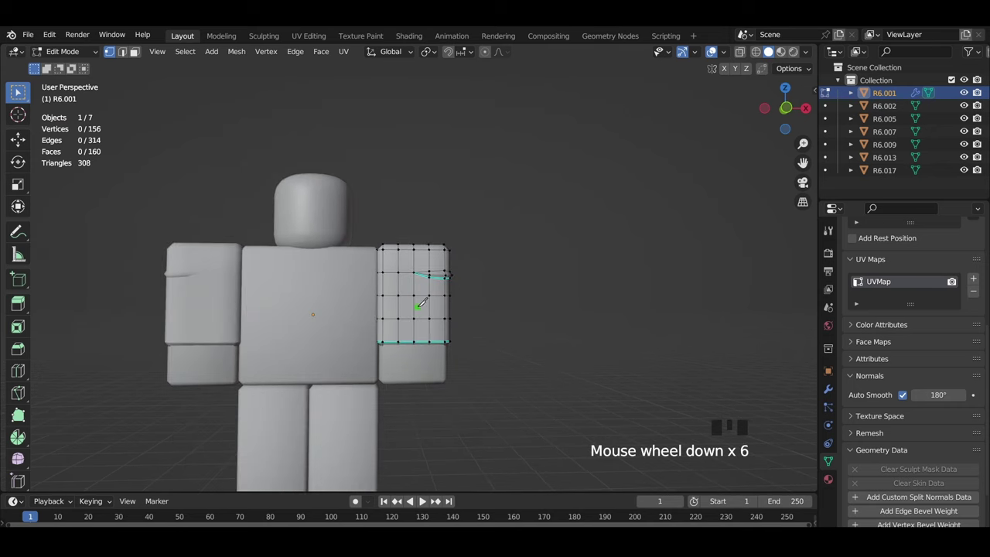
{"action": "middle_click_drag", "start_coordinate": [512, 318], "coordinate": [424, 331]}
{"action": "scroll", "coordinate": [499, 373], "scroll_direction": "up", "scroll_amount": 4}
{"action": "middle_click_drag", "start_coordinate": [424, 330], "coordinate": [389, 288], "text": "shift"}
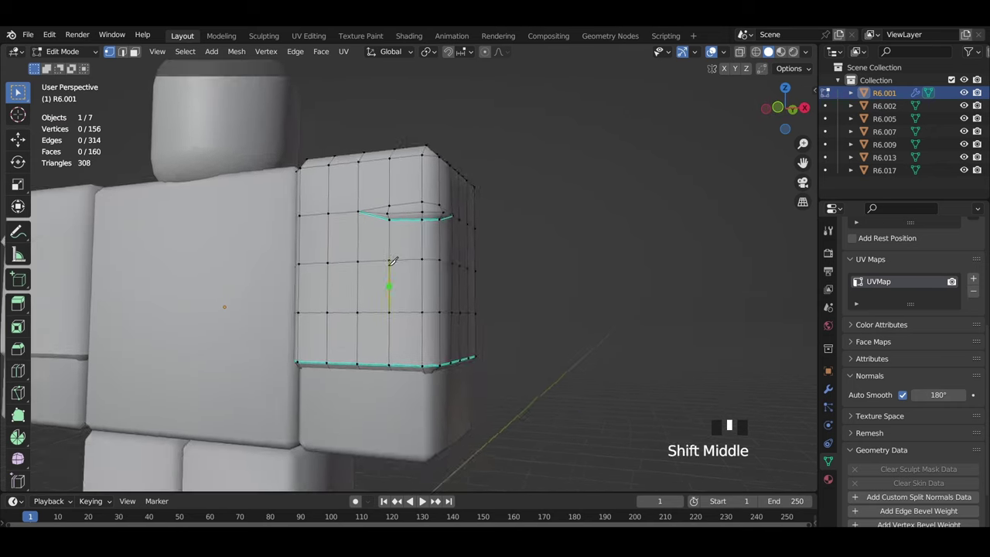
{"action": "scroll", "coordinate": [356, 247], "scroll_direction": "up", "scroll_amount": 3}
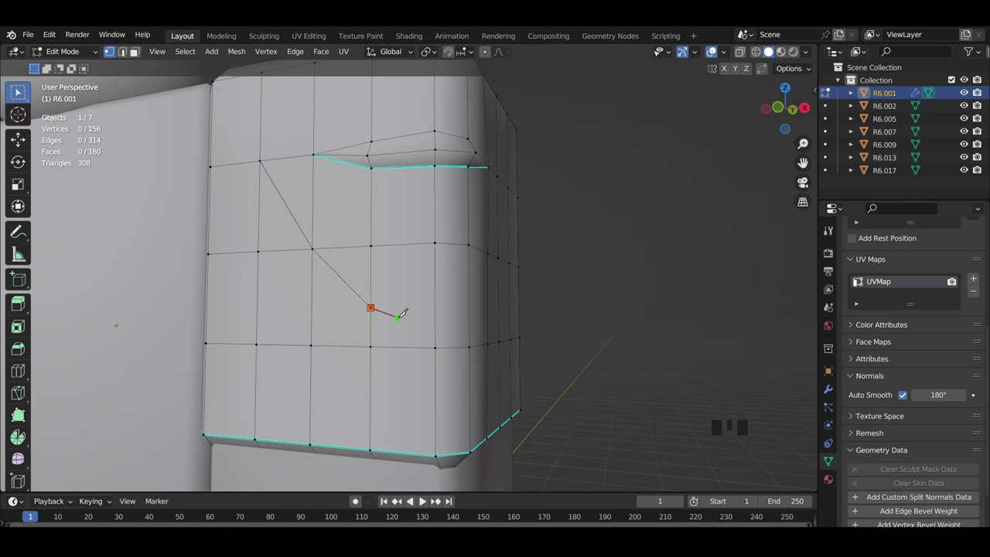
{"action": "middle_click_drag", "start_coordinate": [444, 341], "coordinate": [374, 376]}
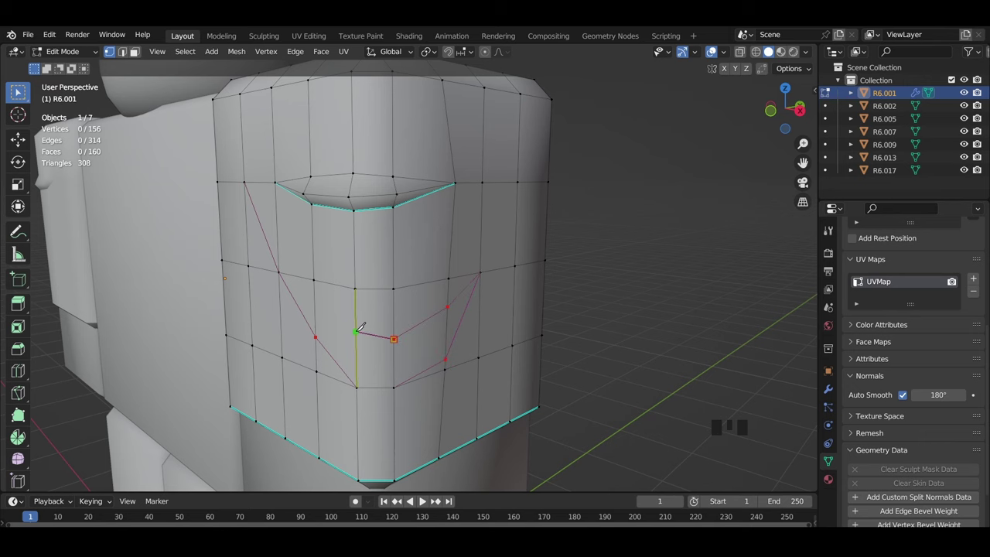
{"action": "middle_click_drag", "start_coordinate": [316, 279], "coordinate": [382, 277]}
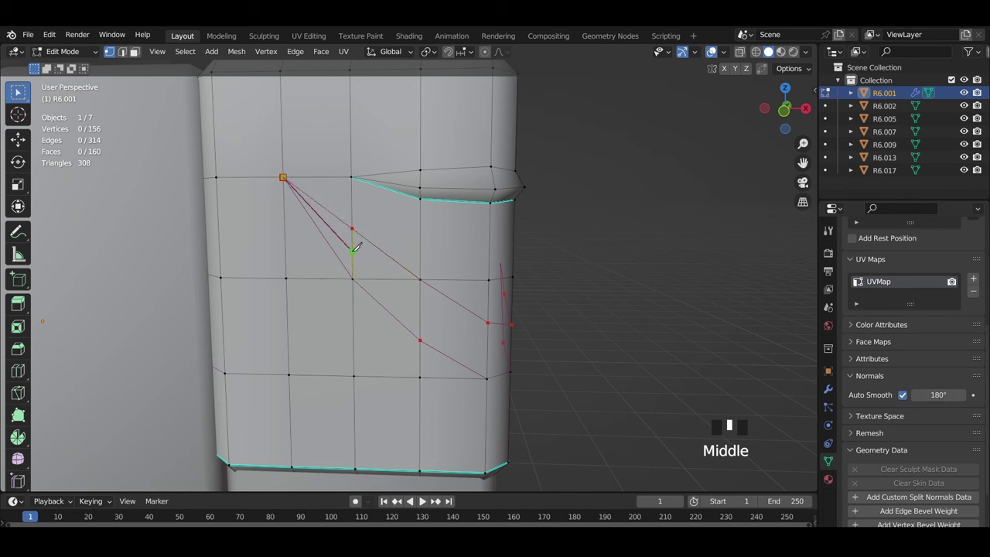
Add a middle cut line between the diagonal fold's two outlines, ending at its outer-side tip, and apply the knife cuts
{"action": "left_click", "coordinate": [421, 313]}
{"action": "middle_click_drag", "start_coordinate": [481, 339], "coordinate": [400, 331]}
{"action": "left_click", "coordinate": [429, 338]}
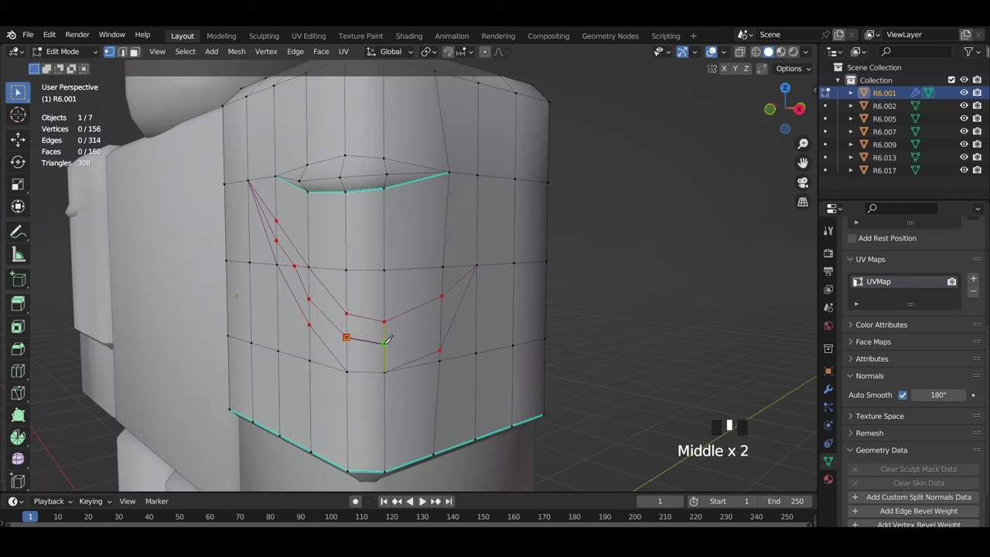
{"action": "left_click", "coordinate": [477, 265]}
{"action": "key", "text": "Return"}
Slide the extra vertex where the diagonal fold's middle line crosses the horizontal edge
{"action": "middle_click_drag", "start_coordinate": [477, 265], "coordinate": [549, 287]}
{"action": "scroll", "coordinate": [545, 287], "scroll_direction": "down", "scroll_amount": 6}
{"action": "scroll", "coordinate": [533, 284], "scroll_direction": "up", "scroll_amount": 6}
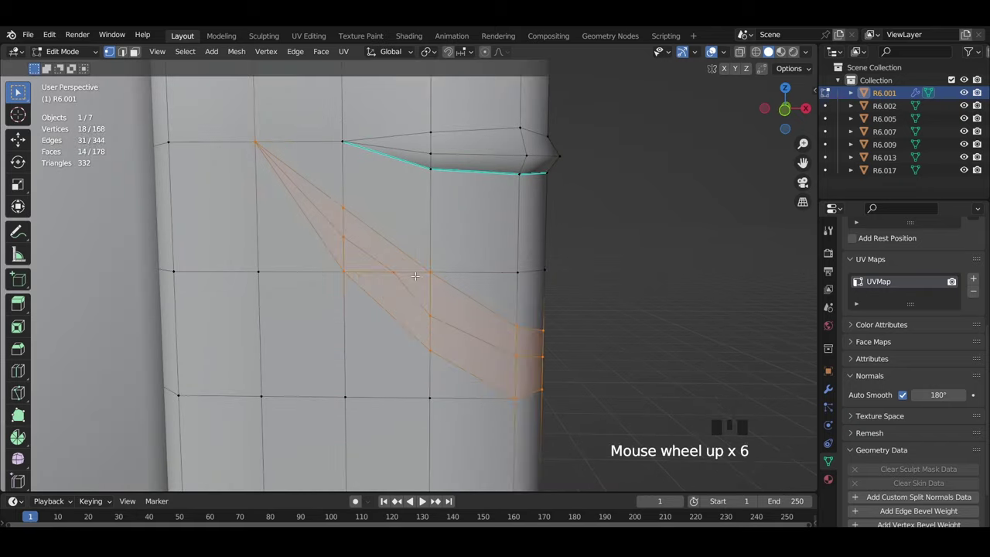
{"action": "left_click", "coordinate": [386, 271]}
{"action": "key", "text": "shift+v"}
{"action": "left_click", "coordinate": [390, 271]}
Try connecting the first fold's lower vertex to the diagonal fold's upper outline, inspect it in wireframe, and undo it
{"action": "scroll", "coordinate": [378, 276], "scroll_direction": "down", "scroll_amount": 5}
{"action": "scroll", "coordinate": [367, 281], "scroll_direction": "up", "scroll_amount": 4}
{"action": "key", "text": "k"}
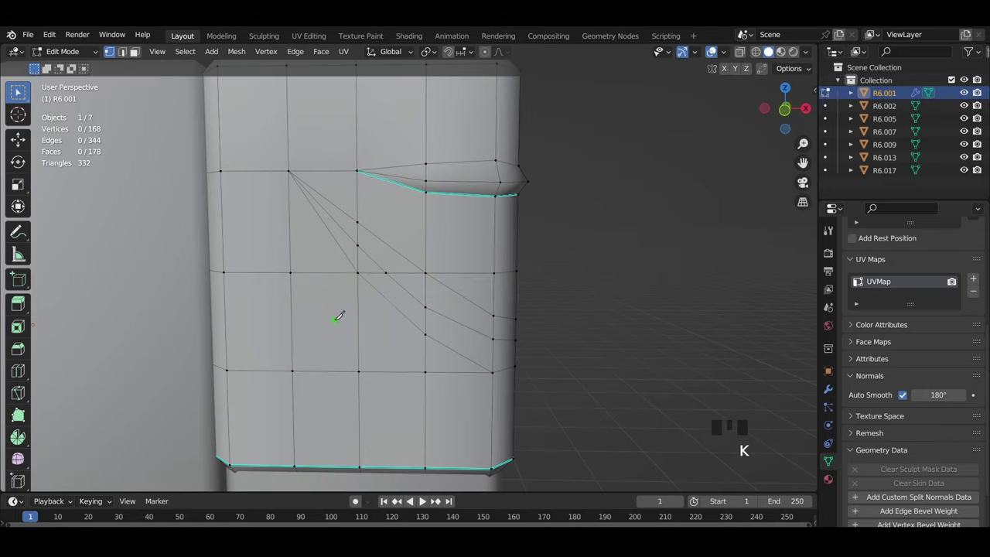
{"action": "scroll", "coordinate": [422, 235], "scroll_direction": "down", "scroll_amount": 1}
{"action": "left_click", "coordinate": [414, 214]}
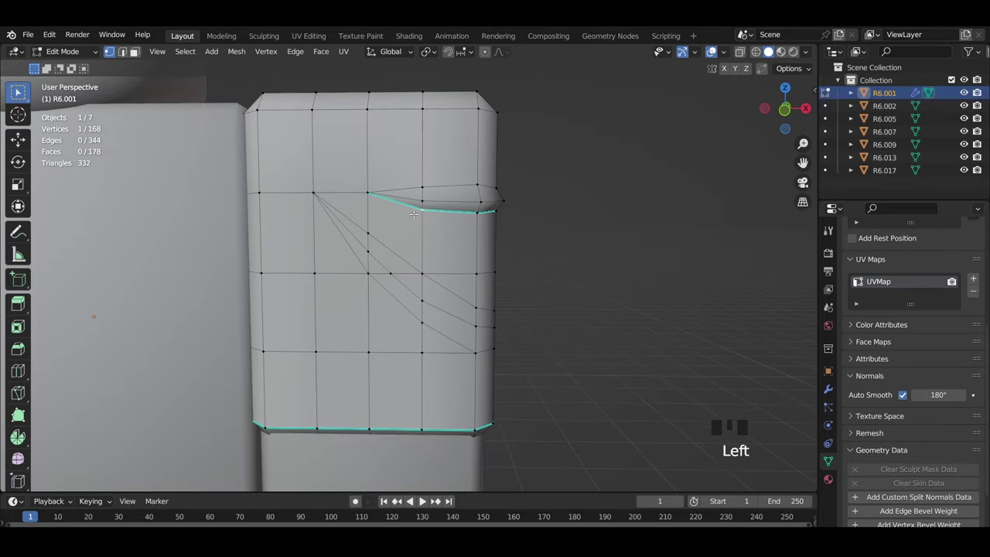
{"action": "left_click", "coordinate": [433, 230]}
{"action": "key", "text": "z"}
{"action": "left_click", "coordinate": [456, 269]}
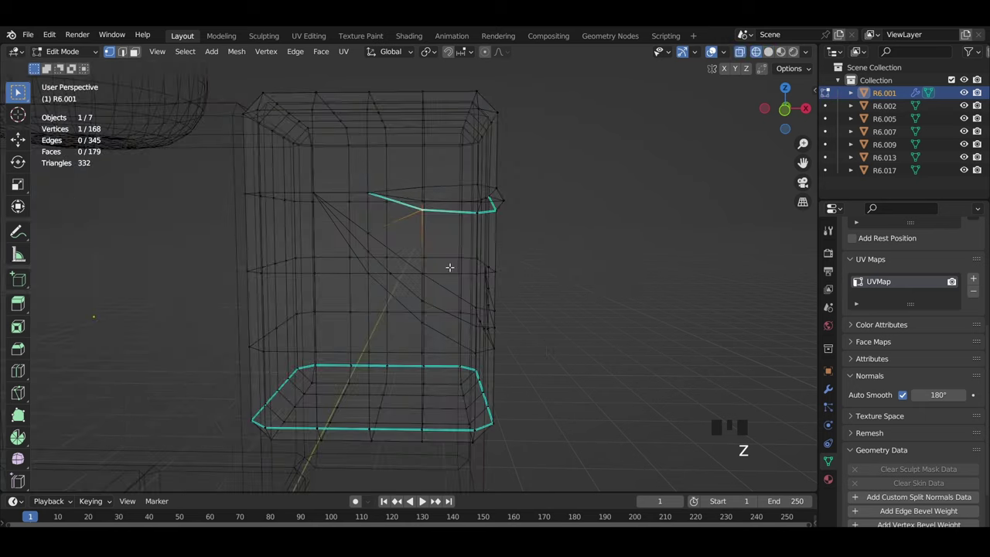
{"action": "key", "text": "z"}
{"action": "left_click", "coordinate": [483, 270]}
{"action": "left_click", "coordinate": [475, 270], "text": "shift"}
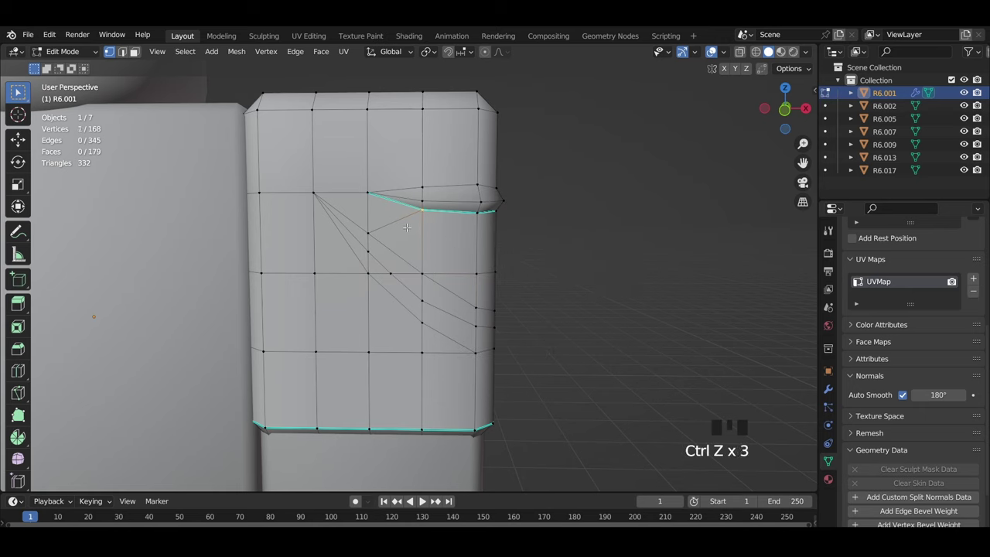
Try merging the short edge on the diagonal fold's middle line at its center
{"action": "scroll", "coordinate": [362, 254], "scroll_direction": "up", "scroll_amount": 3}
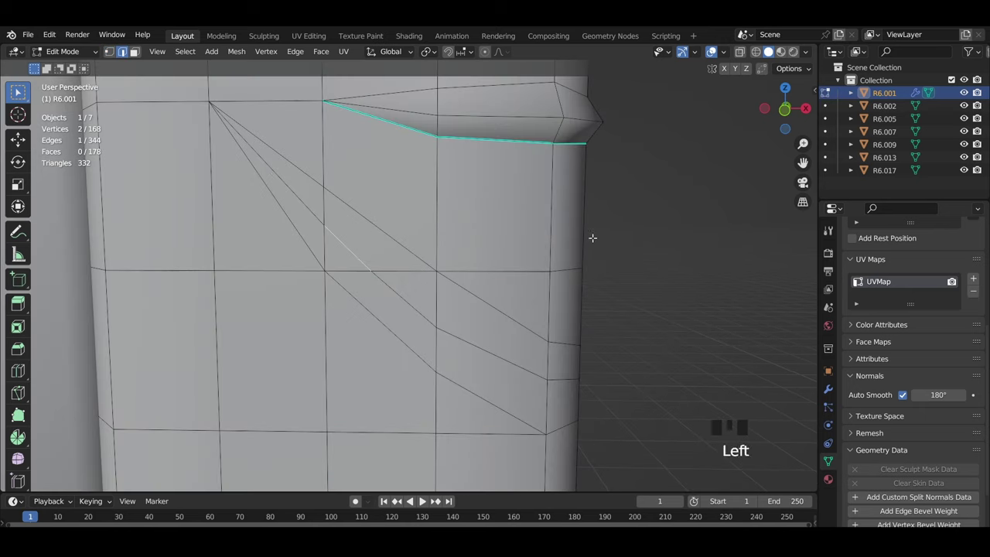
{"action": "key", "text": "m"}
{"action": "key", "text": "m"}
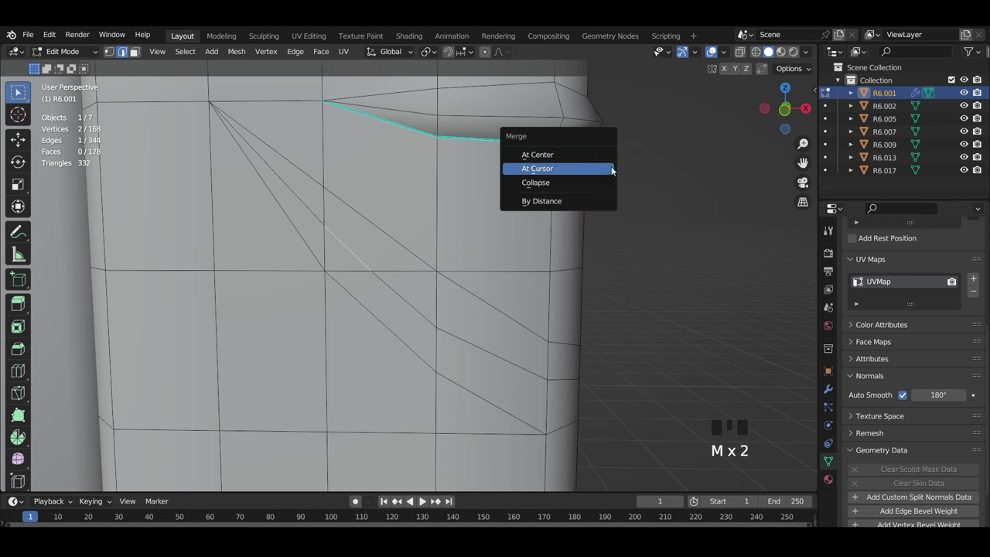
{"action": "key", "text": "grave"}
{"action": "key", "text": "m"}
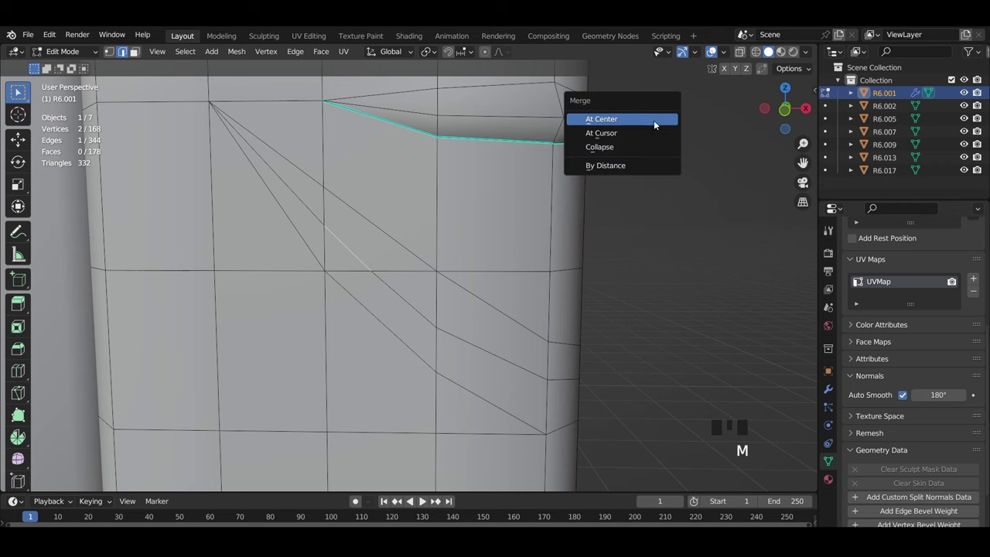
{"action": "left_click", "coordinate": [653, 120]}
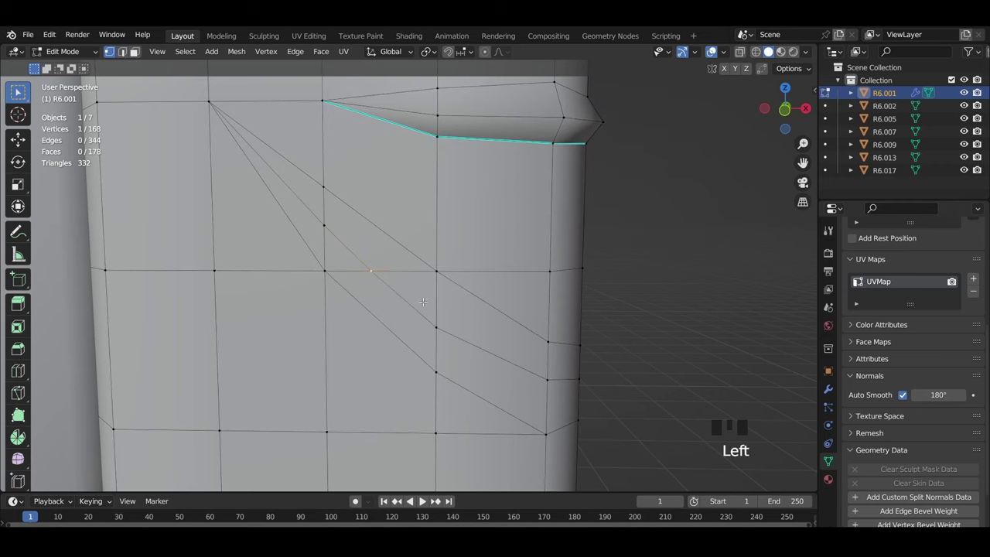
Select the diagonal fold's middle line of vertices and push it outward along the normals with Shrink/Fatten by about 0.04 m
{"action": "scroll", "coordinate": [423, 301], "scroll_direction": "down", "scroll_amount": 3}
{"action": "middle_click_drag", "start_coordinate": [568, 325], "coordinate": [287, 230]}
{"action": "scroll", "coordinate": [471, 307], "scroll_direction": "up", "scroll_amount": 2}
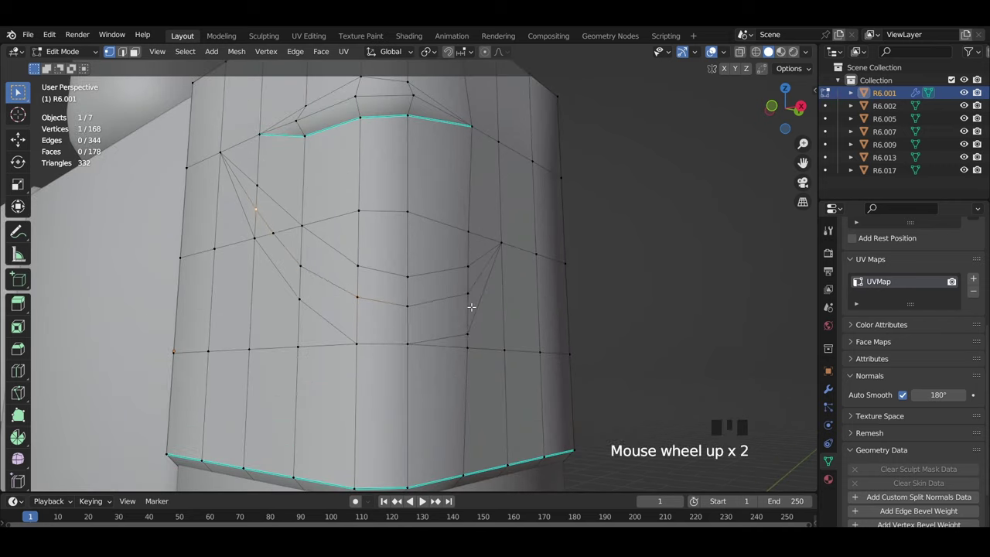
{"action": "scroll", "coordinate": [487, 294], "scroll_direction": "up", "scroll_amount": 3}
{"action": "key", "text": "alt+s"}
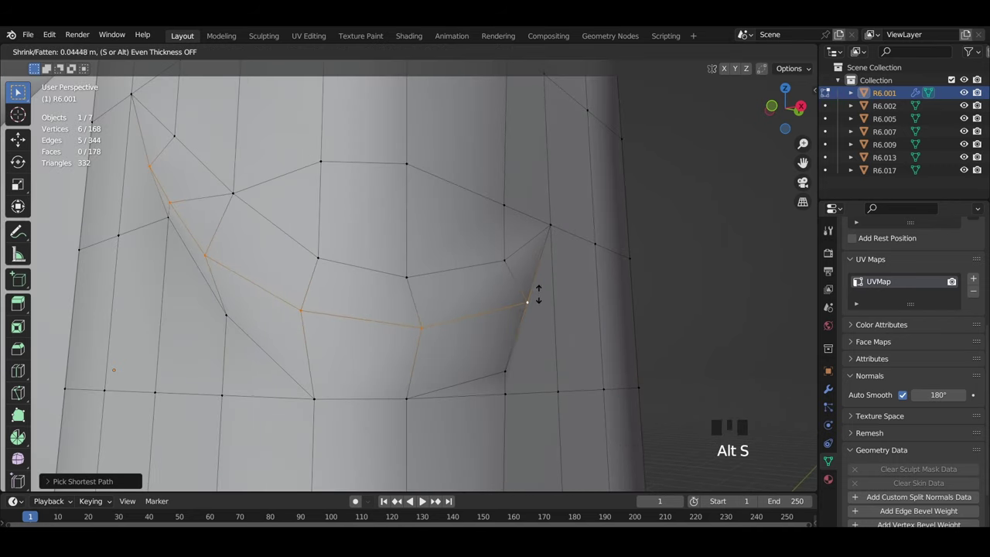
{"action": "left_click", "coordinate": [538, 294]}
Select the diagonal fold's lower outline edges around the sleeve corner and mark them as sharp
{"action": "middle_click_drag", "start_coordinate": [495, 298], "coordinate": [541, 303]}
{"action": "key", "text": "2"}
{"action": "scroll", "coordinate": [495, 298], "scroll_direction": "down", "scroll_amount": 3}
{"action": "middle_click_drag", "start_coordinate": [410, 290], "coordinate": [449, 301]}
{"action": "scroll", "coordinate": [443, 279], "scroll_direction": "up", "scroll_amount": 3}
{"action": "middle_click_drag", "start_coordinate": [432, 267], "coordinate": [406, 255]}
{"action": "left_click", "coordinate": [443, 250], "text": "alt"}
{"action": "left_click", "coordinate": [534, 335], "text": "shift"}
{"action": "middle_click_drag", "start_coordinate": [503, 328], "coordinate": [413, 337]}
{"action": "left_click", "coordinate": [249, 311], "text": "shift"}
{"action": "left_click", "coordinate": [379, 301], "text": "shift"}
{"action": "key", "text": "ctrl+e"}
{"action": "left_click", "coordinate": [553, 370]}
{"action": "key", "text": "g"}
{"action": "left_click", "coordinate": [333, 332]}
Examine the new sleeve folds on both arms from several angles in solid and material preview shading
{"action": "scroll", "coordinate": [417, 337], "scroll_direction": "down", "scroll_amount": 5}
{"action": "left_click", "coordinate": [541, 338]}
{"action": "scroll", "coordinate": [430, 337], "scroll_direction": "down", "scroll_amount": 5}
{"action": "mouse_move", "coordinate": [348, 332]}
{"action": "middle_mouse_down"}
{"action": "mouse_move", "coordinate": [431, 337]}
{"action": "mouse_move", "coordinate": [494, 358]}
{"action": "mouse_move", "coordinate": [482, 356]}
{"action": "middle_mouse_up"}
{"action": "key", "text": "z"}
{"action": "left_click", "coordinate": [494, 423]}
{"action": "scroll", "coordinate": [487, 418], "scroll_direction": "up", "scroll_amount": 2}
{"action": "key", "text": "z"}
{"action": "left_click", "coordinate": [533, 379]}
{"action": "mouse_move", "coordinate": [309, 331]}
{"action": "middle_mouse_down"}
{"action": "mouse_move", "coordinate": [288, 329]}
{"action": "mouse_move", "coordinate": [573, 313]}
{"action": "middle_mouse_up"}
{"action": "scroll", "coordinate": [572, 309], "scroll_direction": "up", "scroll_amount": 2}
{"action": "middle_click_drag", "start_coordinate": [553, 274], "coordinate": [499, 287]}
{"action": "middle_click_drag", "start_coordinate": [708, 300], "coordinate": [682, 301]}
{"action": "key", "text": "z"}
{"action": "left_click", "coordinate": [671, 344]}
{"action": "scroll", "coordinate": [658, 332], "scroll_direction": "up", "scroll_amount": 1}
{"action": "middle_click_drag", "start_coordinate": [638, 325], "coordinate": [616, 322]}
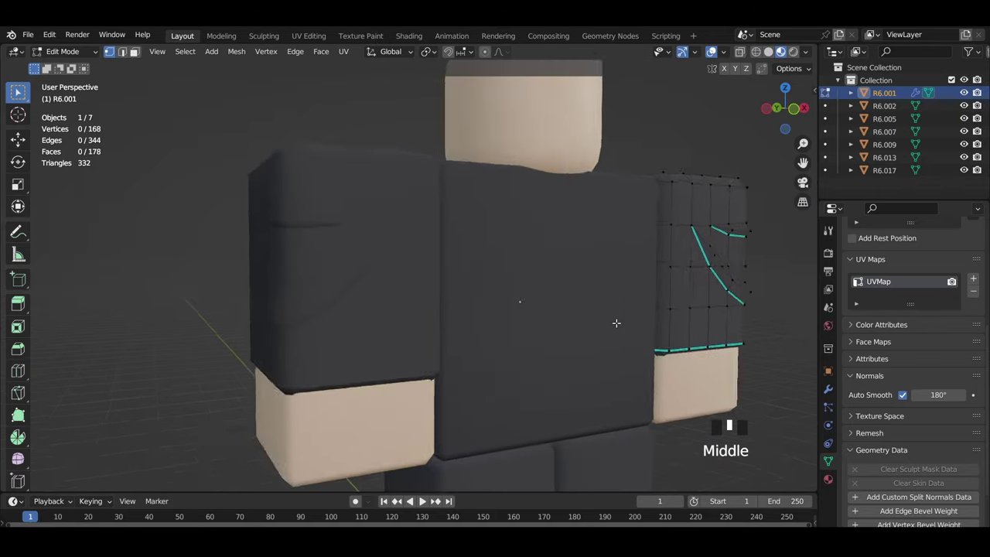
{"action": "key", "text": "z"}
{"action": "left_click", "coordinate": [705, 326]}
{"action": "mouse_move", "coordinate": [738, 327]}
{"action": "middle_mouse_down"}
{"action": "mouse_move", "coordinate": [456, 312]}
{"action": "mouse_move", "coordinate": [531, 300]}
{"action": "mouse_move", "coordinate": [456, 313]}
{"action": "middle_mouse_up"}
{"action": "scroll", "coordinate": [450, 312], "scroll_direction": "down", "scroll_amount": 2}
{"action": "scroll", "coordinate": [456, 317], "scroll_direction": "up", "scroll_amount": 2}
Select the sleeve's bottom hem geometry in wireframe and scale it up slightly from the front view
{"action": "key", "text": "z"}
{"action": "left_click", "coordinate": [409, 340]}
{"action": "middle_click_drag", "start_coordinate": [418, 348], "coordinate": [487, 355]}
{"action": "key", "text": "a"}
{"action": "left_click_drag", "start_coordinate": [398, 323], "coordinate": [704, 392]}
{"action": "scroll", "coordinate": [719, 348], "scroll_direction": "up", "scroll_amount": 2}
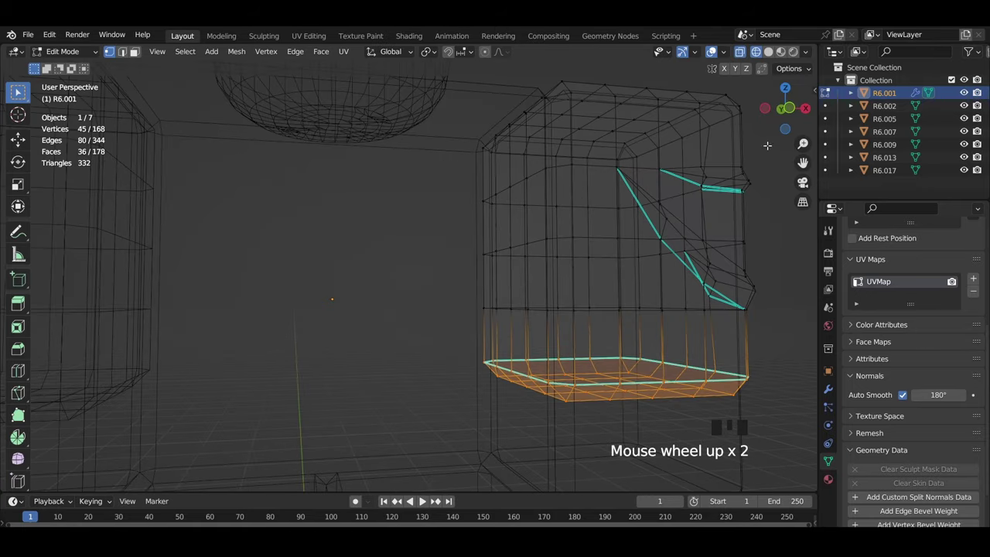
{"action": "left_click", "coordinate": [789, 107]}
{"action": "middle_click_drag", "start_coordinate": [593, 266], "coordinate": [480, 238], "text": "shift"}
{"action": "scroll", "coordinate": [477, 238], "scroll_direction": "up", "scroll_amount": 2}
{"action": "key", "text": "shift+z"}
{"action": "key", "text": "s"}
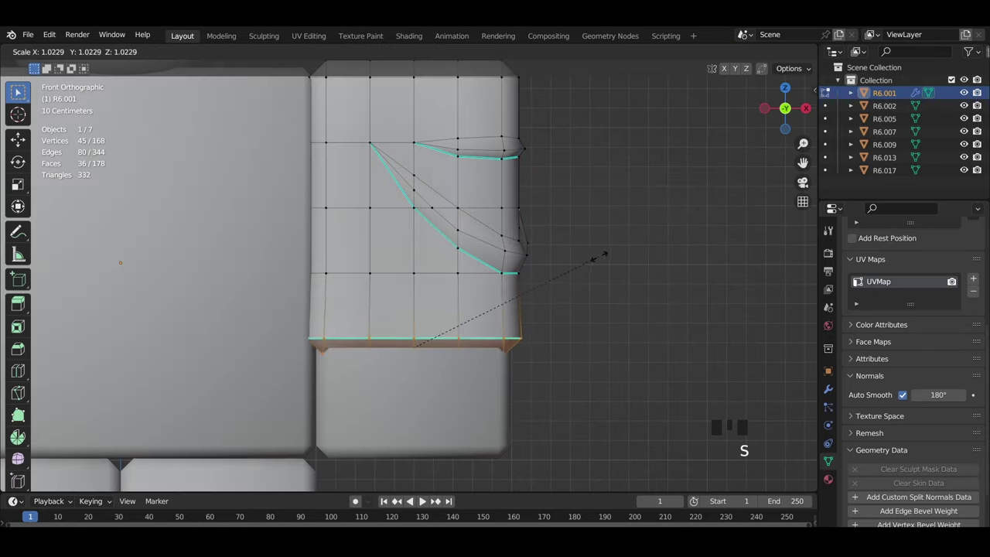
{"action": "left_click", "coordinate": [616, 262]}
Select the edge loop above the sleeve's hem and scale it up with proportional editing
{"action": "key", "text": "shift+z"}
{"action": "left_click_drag", "start_coordinate": [241, 267], "coordinate": [596, 325]}
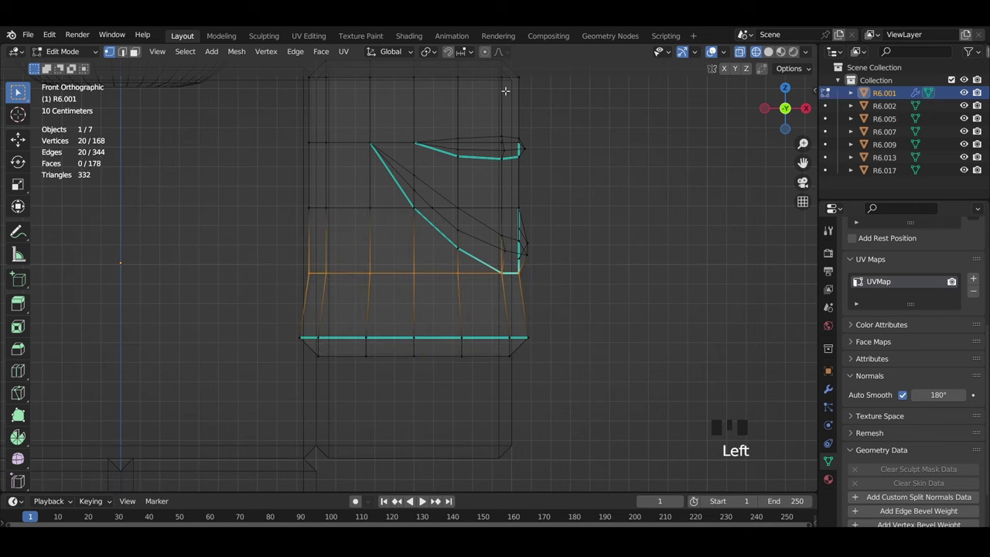
{"action": "key", "text": "s"}
{"action": "left_click", "coordinate": [551, 235]}
{"action": "key", "text": "ctrl+z"}
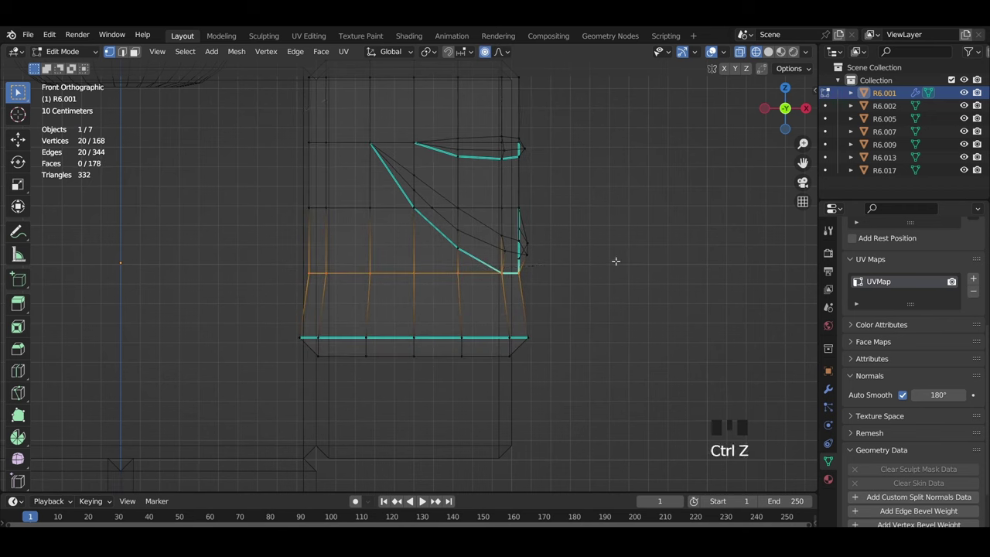
{"action": "key", "text": "s"}
{"action": "scroll", "coordinate": [616, 262], "scroll_direction": "up", "scroll_amount": 2}
{"action": "left_click", "coordinate": [635, 268]}
Select the whole sleeve hem, move it down along Z and scale it wider with proportional editing
{"action": "left_click_drag", "start_coordinate": [531, 436], "coordinate": [263, 315]}
{"action": "left_click_drag", "start_coordinate": [642, 385], "coordinate": [515, 321], "text": "shift"}
{"action": "key", "text": "g"}
{"action": "key", "text": "z"}
{"action": "left_click", "coordinate": [614, 404]}
{"action": "key", "text": "s"}
{"action": "left_click", "coordinate": [658, 410]}
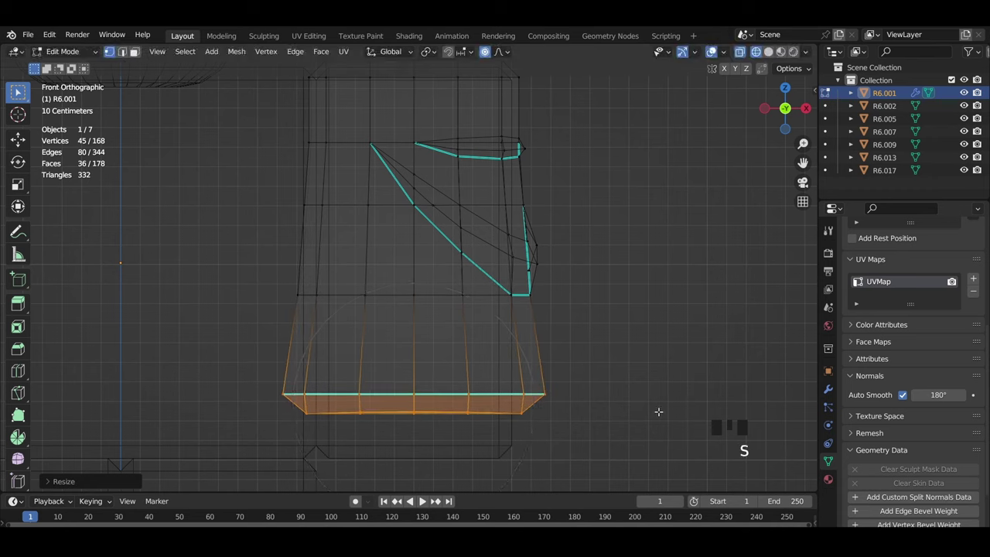
Try moving the selected sleeve hem freely, and undo the move
{"action": "key", "text": "g"}
{"action": "left_click", "coordinate": [644, 376]}
{"action": "key", "text": "shift+z"}
{"action": "scroll", "coordinate": [616, 369], "scroll_direction": "down", "scroll_amount": 3}
{"action": "key", "text": "ctrl+z"}
Examine the lengthened, flared sleeves in material preview from the front and at an angle
{"action": "scroll", "coordinate": [568, 378], "scroll_direction": "down", "scroll_amount": 3}
{"action": "key", "text": "z"}
{"action": "scroll", "coordinate": [488, 389], "scroll_direction": "up", "scroll_amount": 2}
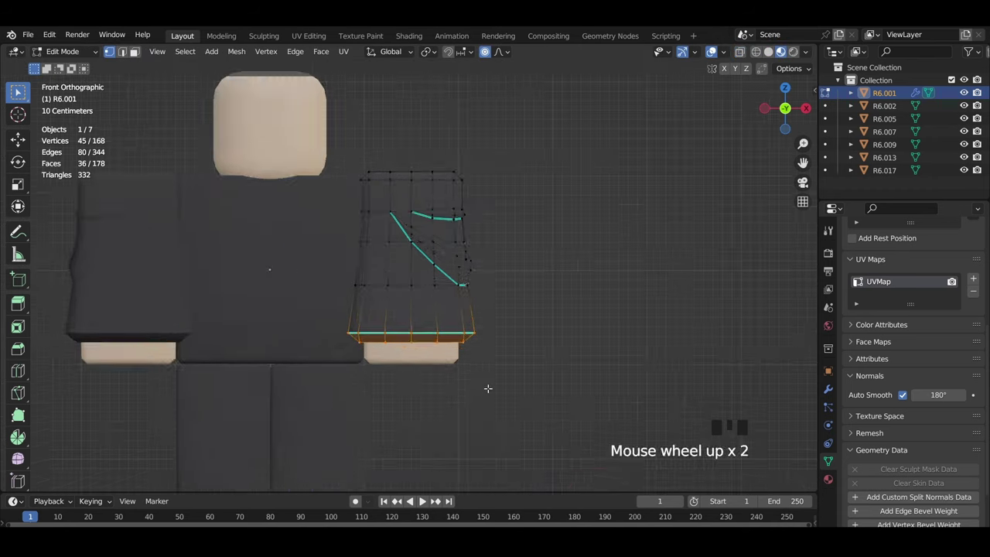
{"action": "scroll", "coordinate": [590, 366], "scroll_direction": "down", "scroll_amount": 5}
{"action": "mouse_move", "coordinate": [488, 389]}
{"action": "middle_mouse_down"}
{"action": "mouse_move", "coordinate": [590, 366]}
{"action": "mouse_move", "coordinate": [437, 364]}
{"action": "middle_mouse_up"}
{"action": "left_click", "coordinate": [590, 366]}
{"action": "scroll", "coordinate": [472, 355], "scroll_direction": "up", "scroll_amount": 5}
{"action": "key", "text": "z"}
{"action": "mouse_move", "coordinate": [540, 315]}
{"action": "middle_mouse_down"}
{"action": "mouse_move", "coordinate": [557, 358]}
{"action": "mouse_move", "coordinate": [544, 316]}
{"action": "middle_mouse_up"}
Try shifting the sleeve hem along the X axis with proportional editing, and undo the move
{"action": "key", "text": "ctrl+z"}
{"action": "key", "text": "g"}
{"action": "key", "text": "x"}
{"action": "left_click", "coordinate": [549, 314]}
{"action": "key", "text": "z"}
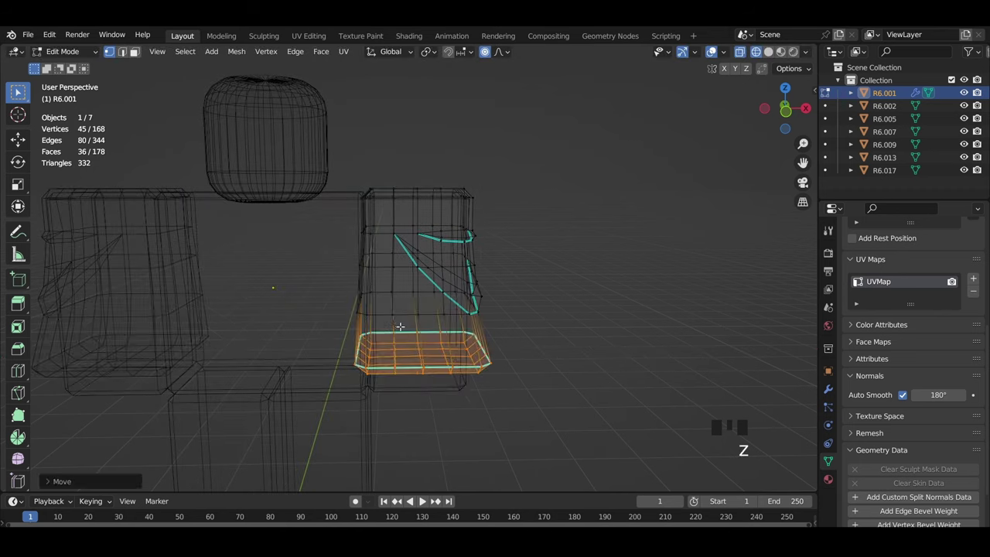
{"action": "key", "text": "ctrl+z"}
Select the torso-side vertices of the loop above the hem and move them along X, away from the torso, without proportional editing
{"action": "left_click_drag", "start_coordinate": [347, 388], "coordinate": [318, 279]}
{"action": "left_click", "coordinate": [788, 118]}
{"action": "scroll", "coordinate": [363, 252], "scroll_direction": "up", "scroll_amount": 2}
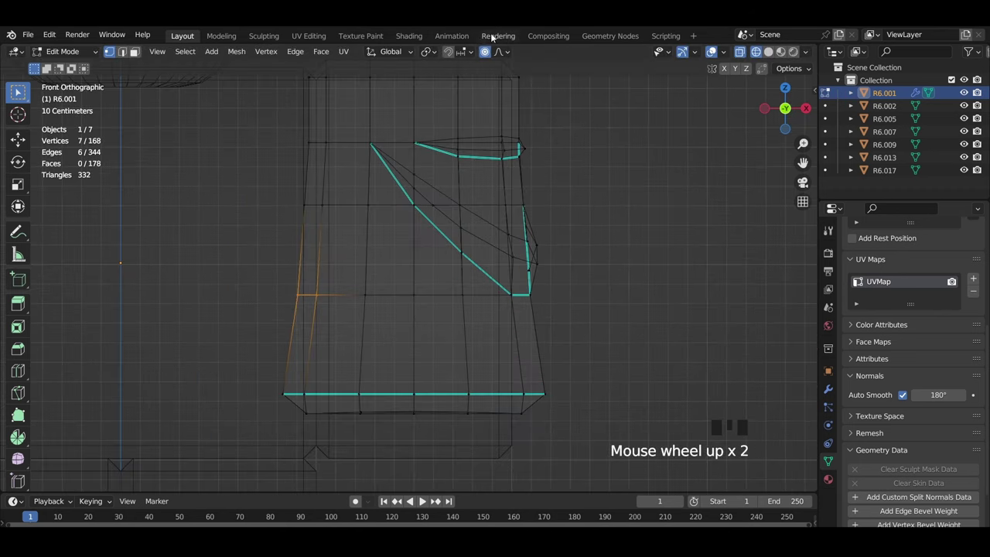
{"action": "key", "text": "g"}
{"action": "key", "text": "x"}
{"action": "left_click", "coordinate": [330, 300]}
Move the hem's torso-side corner about 0.06 m along X, and shift the torso-side vertices of the mid-sleeve loop along X
{"action": "key", "text": "g"}
{"action": "key", "text": "x"}
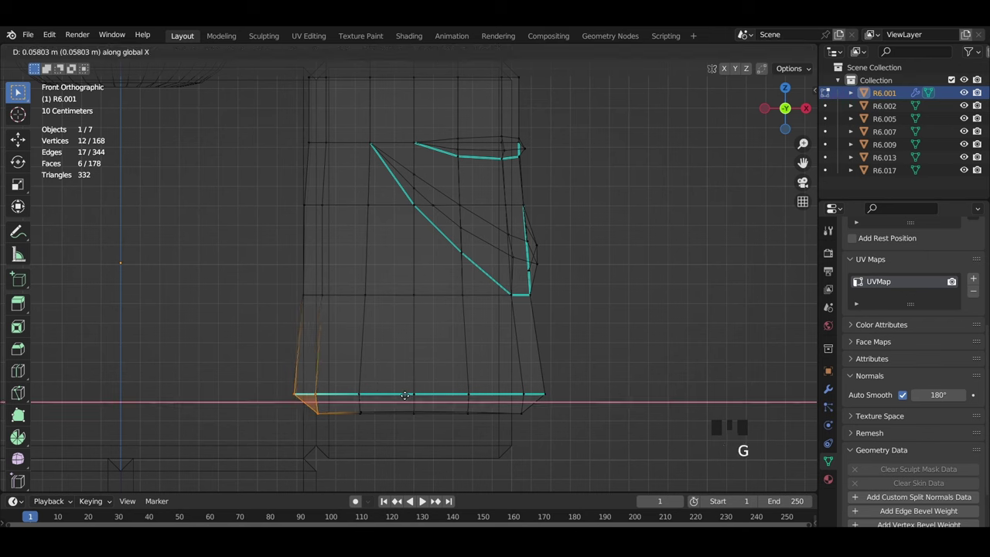
{"action": "left_click", "coordinate": [403, 398]}
{"action": "key", "text": "a"}
{"action": "left_click_drag", "start_coordinate": [339, 229], "coordinate": [277, 181]}
{"action": "key", "text": "g"}
{"action": "key", "text": "x"}
{"action": "left_click", "coordinate": [367, 211]}
Check the sleeve's straightened torso side in shaded view
{"action": "key", "text": "a"}
{"action": "left_click_drag", "start_coordinate": [340, 446], "coordinate": [236, 368]}
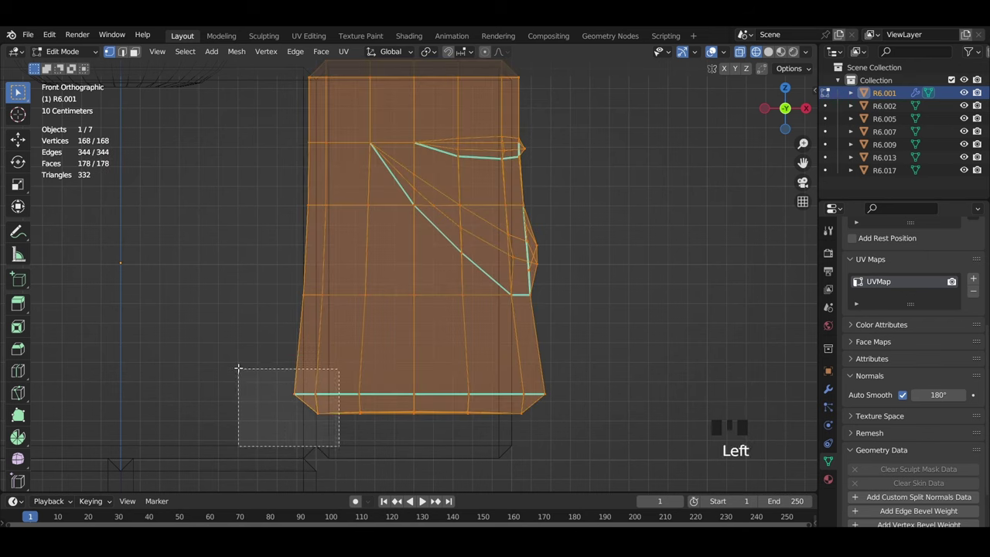
{"action": "key", "text": "z"}
{"action": "left_click", "coordinate": [284, 369]}
{"action": "scroll", "coordinate": [309, 331], "scroll_direction": "down", "scroll_amount": 7}
{"action": "left_click", "coordinate": [485, 317]}
{"action": "scroll", "coordinate": [534, 351], "scroll_direction": "up", "scroll_amount": 3}
Select the hem's outer corner in wireframe and lower it with proportional editing enabled
{"action": "key", "text": "z"}
{"action": "left_click", "coordinate": [487, 358]}
{"action": "left_click_drag", "start_coordinate": [556, 379], "coordinate": [453, 311]}
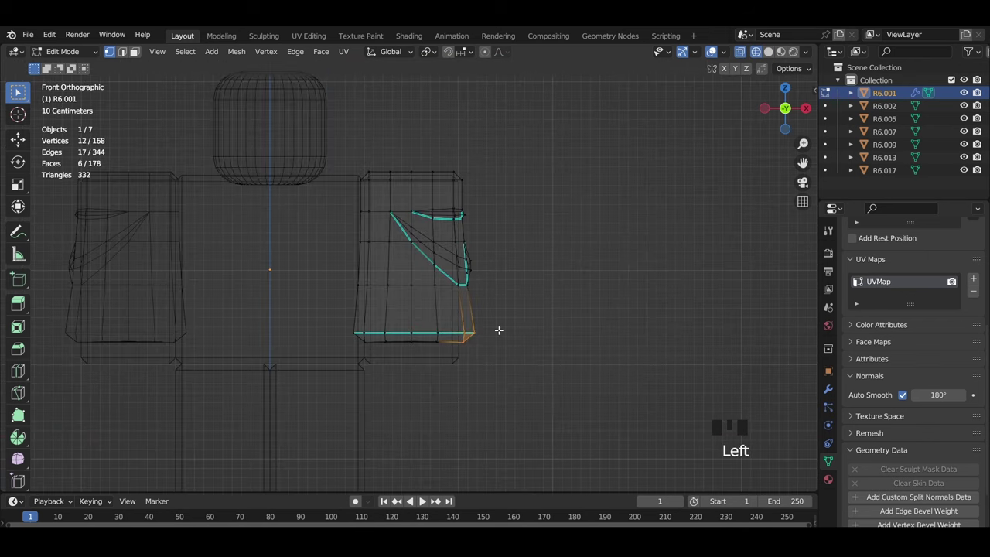
{"action": "left_click", "coordinate": [486, 53]}
{"action": "scroll", "coordinate": [517, 347], "scroll_direction": "up", "scroll_amount": 2}
{"action": "key", "text": "g"}
{"action": "left_click", "coordinate": [520, 371]}
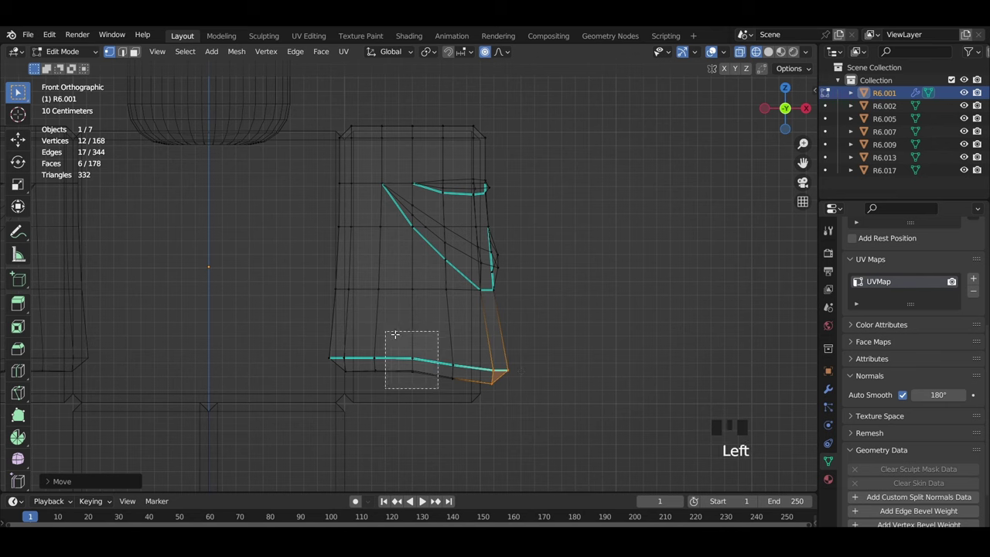
Select the hem's middle column of vertices and raise it by about 0.03 m with proportional editing
{"action": "left_click_drag", "start_coordinate": [395, 334], "coordinate": [392, 333]}
{"action": "left_click_drag", "start_coordinate": [434, 340], "coordinate": [399, 344]}
{"action": "key", "text": "g"}
{"action": "left_click", "coordinate": [456, 386]}
{"action": "key", "text": "g"}
{"action": "right_click", "coordinate": [422, 373]}
{"action": "key", "text": "g"}
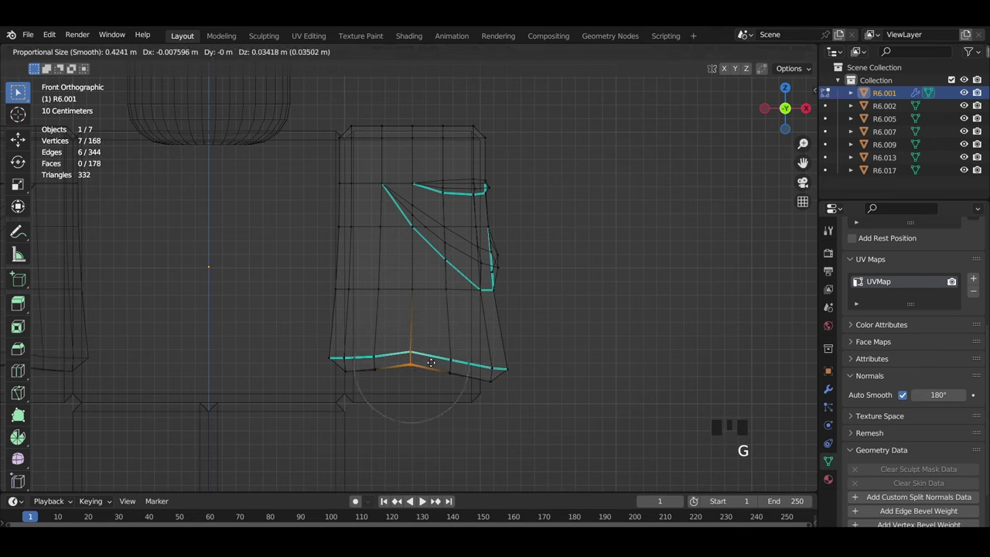
{"action": "left_click", "coordinate": [396, 362]}
Move the hem's vertex columns beside the middle one to shape a gentle wave
{"action": "key", "text": "g"}
{"action": "left_click", "coordinate": [439, 345]}
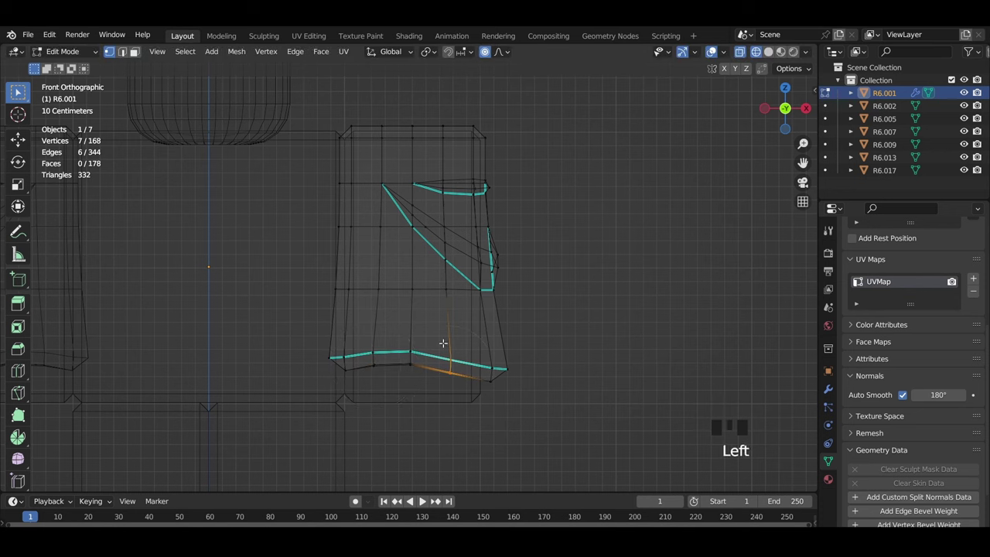
{"action": "key", "text": "g"}
{"action": "left_click", "coordinate": [472, 395]}
Examine the wavy sleeve hem in solid shading from the side and around the figure
{"action": "scroll", "coordinate": [494, 390], "scroll_direction": "down", "scroll_amount": 4}
{"action": "key", "text": "z"}
{"action": "left_click", "coordinate": [610, 374]}
{"action": "middle_click_drag", "start_coordinate": [609, 373], "coordinate": [517, 338]}
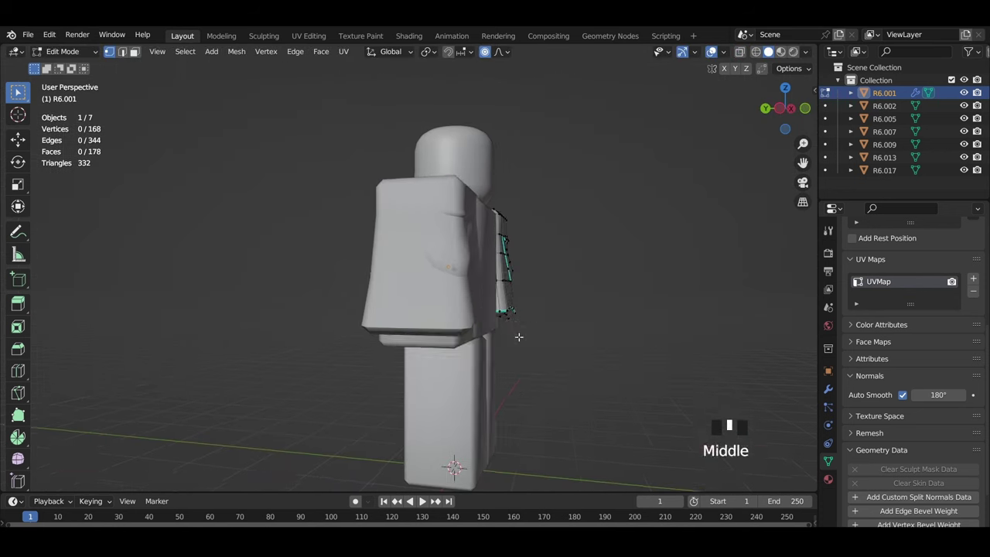
{"action": "scroll", "coordinate": [514, 344], "scroll_direction": "down", "scroll_amount": 3}
{"action": "key", "text": "z"}
{"action": "mouse_move", "coordinate": [495, 384]}
{"action": "middle_mouse_down"}
{"action": "mouse_move", "coordinate": [363, 357]}
{"action": "mouse_move", "coordinate": [404, 378]}
{"action": "middle_mouse_up"}
Select the sleeve's hem in wireframe and scale it along the Z axis with proportional editing
{"action": "key", "text": "z"}
{"action": "key", "text": "a"}
{"action": "left_click_drag", "start_coordinate": [475, 348], "coordinate": [348, 291]}
{"action": "key", "text": "s"}
{"action": "key", "text": "z"}
{"action": "left_click", "coordinate": [533, 336]}
Select the sleeve hem's sharp edge loop, turn off proportional editing and scale the loop
{"action": "key", "text": "z"}
{"action": "middle_click_drag", "start_coordinate": [531, 334], "coordinate": [507, 255]}
{"action": "scroll", "coordinate": [495, 255], "scroll_direction": "up", "scroll_amount": 3}
{"action": "left_click", "coordinate": [435, 235], "text": "alt"}
{"action": "left_click", "coordinate": [434, 235], "text": "alt"}
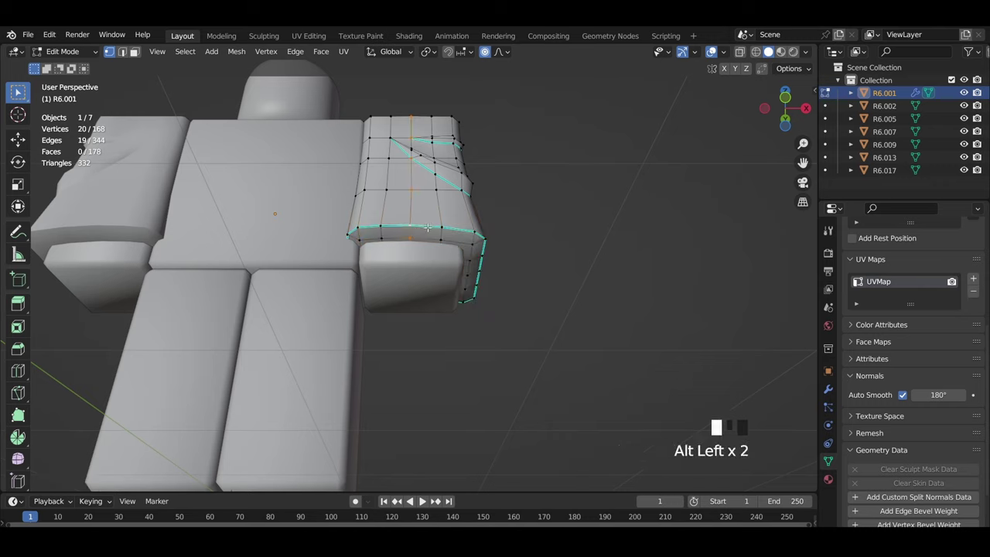
{"action": "middle_click_drag", "start_coordinate": [437, 237], "coordinate": [454, 297]}
{"action": "scroll", "coordinate": [454, 297], "scroll_direction": "up", "scroll_amount": 2}
{"action": "left_click", "coordinate": [499, 52]}
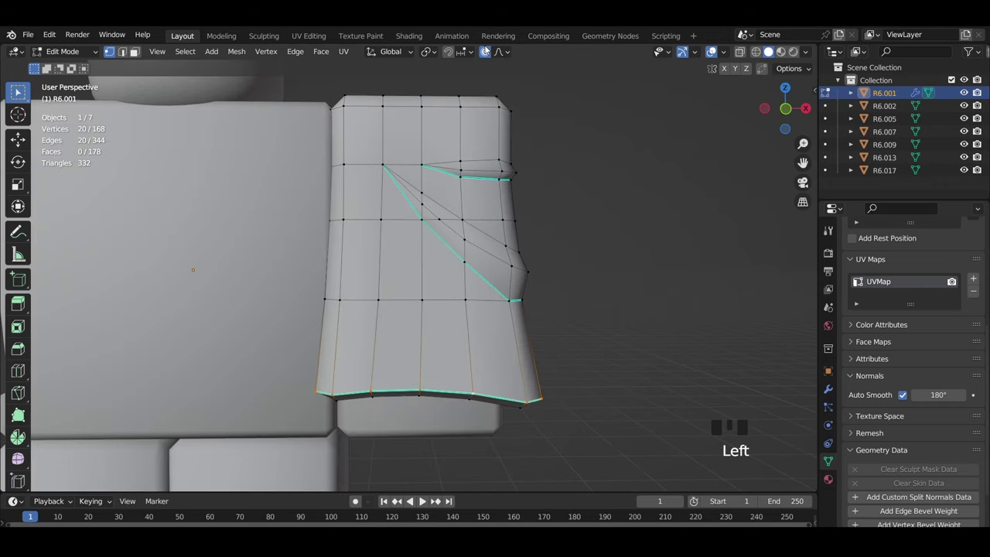
{"action": "left_click", "coordinate": [485, 51]}
{"action": "middle_click_drag", "start_coordinate": [476, 362], "coordinate": [462, 280], "text": "shift"}
{"action": "key", "text": "s"}
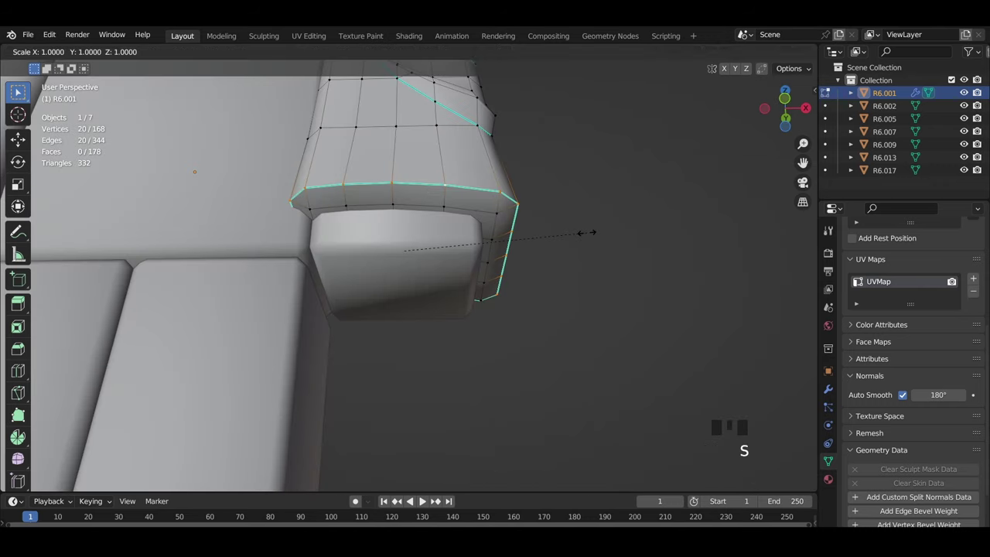
{"action": "left_click", "coordinate": [574, 228]}
Add a loop cut around the sleeve just above the hem's sharp edge
{"action": "middle_click_drag", "start_coordinate": [510, 229], "coordinate": [501, 280]}
{"action": "key", "text": "ctrl+r"}
{"action": "left_click", "coordinate": [452, 270]}
{"action": "left_click", "coordinate": [456, 294]}
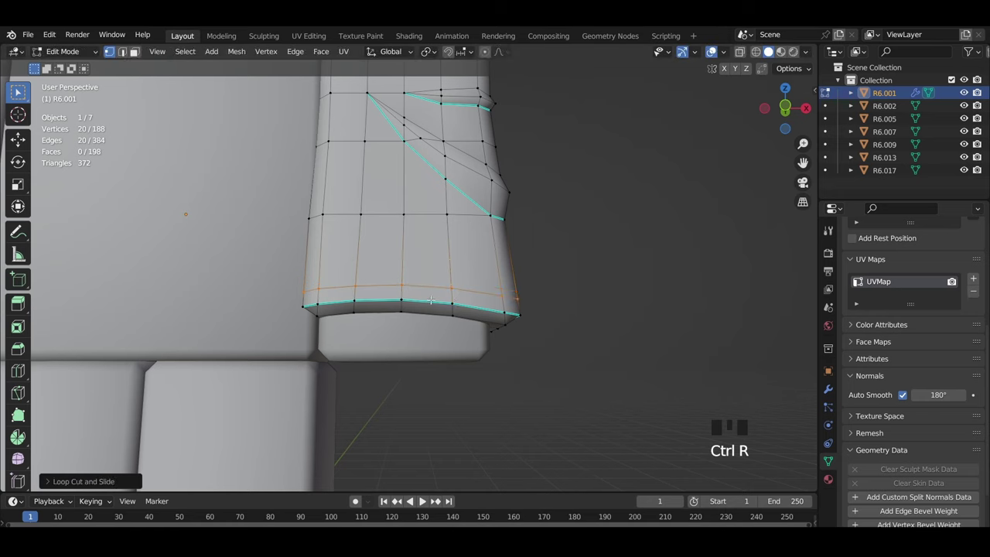
Scale the hem's sharp edge loop outward and raise it along Z to fold it up as a cuff
{"action": "left_click", "coordinate": [457, 302], "text": "alt"}
{"action": "middle_click_drag", "start_coordinate": [457, 302], "coordinate": [468, 370]}
{"action": "key", "text": "s"}
{"action": "left_click", "coordinate": [488, 406]}
{"action": "key", "text": "g"}
{"action": "key", "text": "z"}
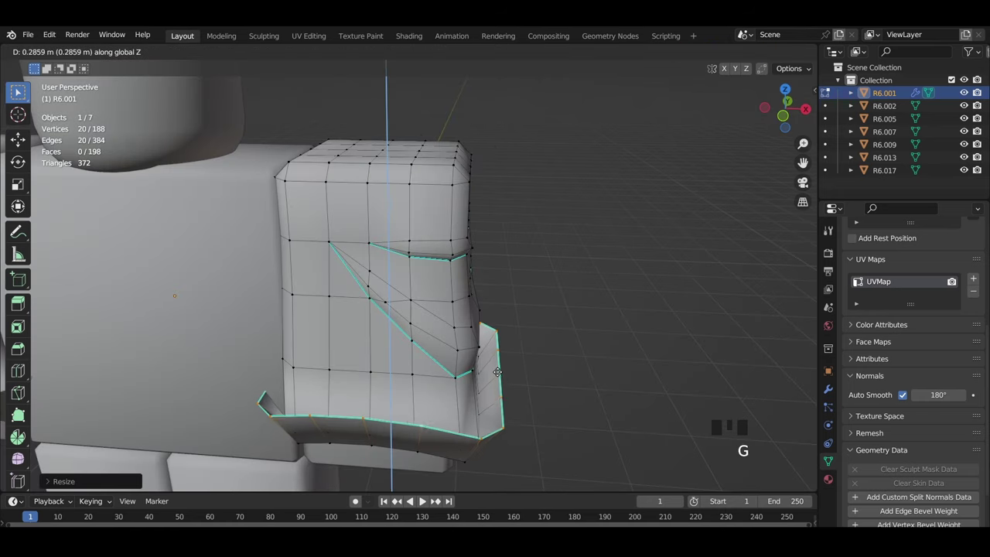
{"action": "left_click", "coordinate": [496, 361]}
Rescale the folded cuff loop and adjust its height along Z
{"action": "key", "text": "s"}
{"action": "left_click", "coordinate": [609, 406]}
{"action": "key", "text": "g"}
{"action": "key", "text": "z"}
{"action": "left_click", "coordinate": [612, 429]}
Select the edge loop inside the cuff's fold, scale it and mark it sharp
{"action": "middle_click_drag", "start_coordinate": [459, 429], "coordinate": [511, 426]}
{"action": "left_click", "coordinate": [478, 470], "text": "alt"}
{"action": "key", "text": "s"}
{"action": "left_click", "coordinate": [466, 480]}
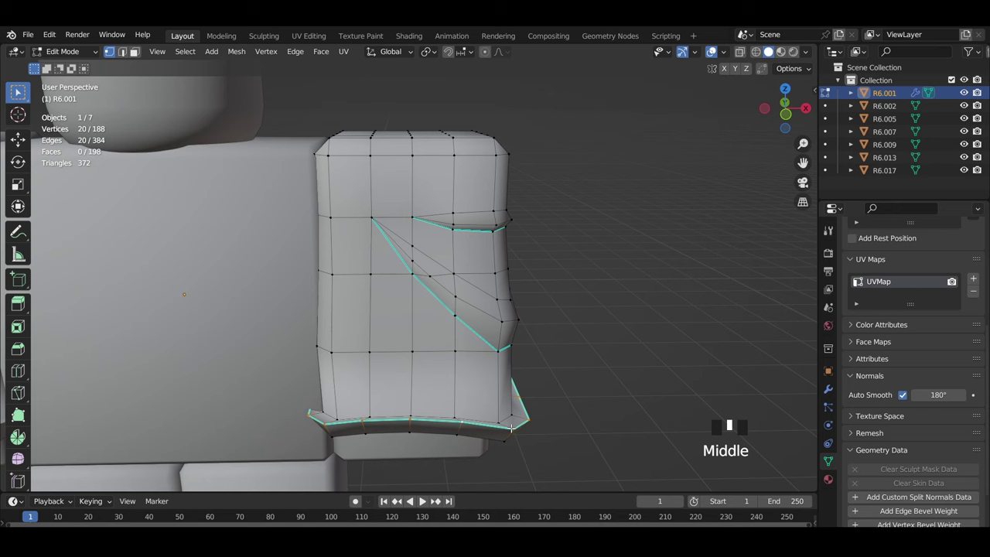
{"action": "left_click", "coordinate": [430, 410], "text": "alt"}
{"action": "key", "text": "s"}
{"action": "left_click", "coordinate": [511, 433]}
{"action": "key", "text": "ctrl+e"}
{"action": "left_click", "coordinate": [594, 449]}
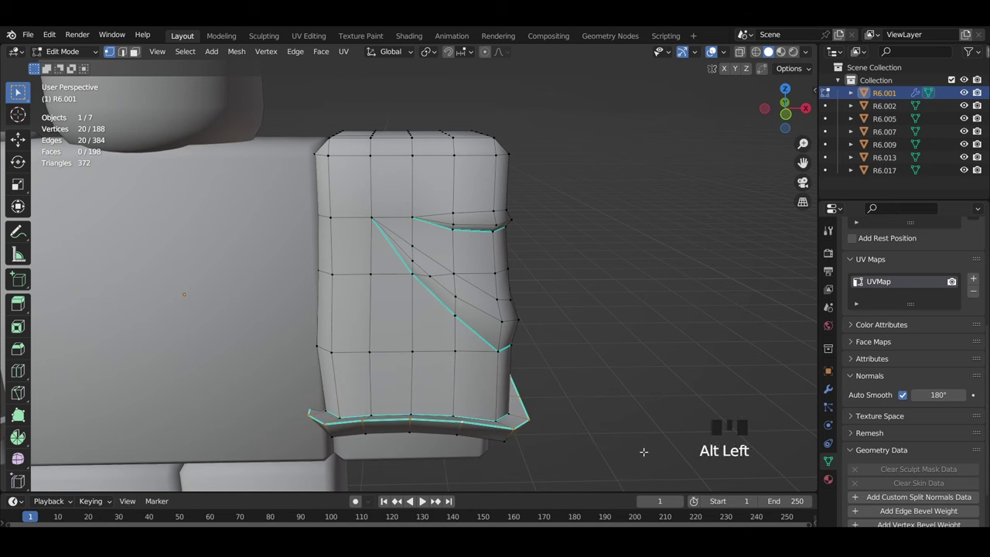
Clear the sharp marking from the cuff's outer edge loop, raise the loop along Z and scale it
{"action": "key", "text": "ctrl+e"}
{"action": "left_click", "coordinate": [641, 466]}
{"action": "key", "text": "g"}
{"action": "key", "text": "z"}
{"action": "left_click", "coordinate": [639, 441]}
{"action": "key", "text": "s"}
{"action": "left_click", "coordinate": [633, 436]}
{"action": "key", "text": "z"}
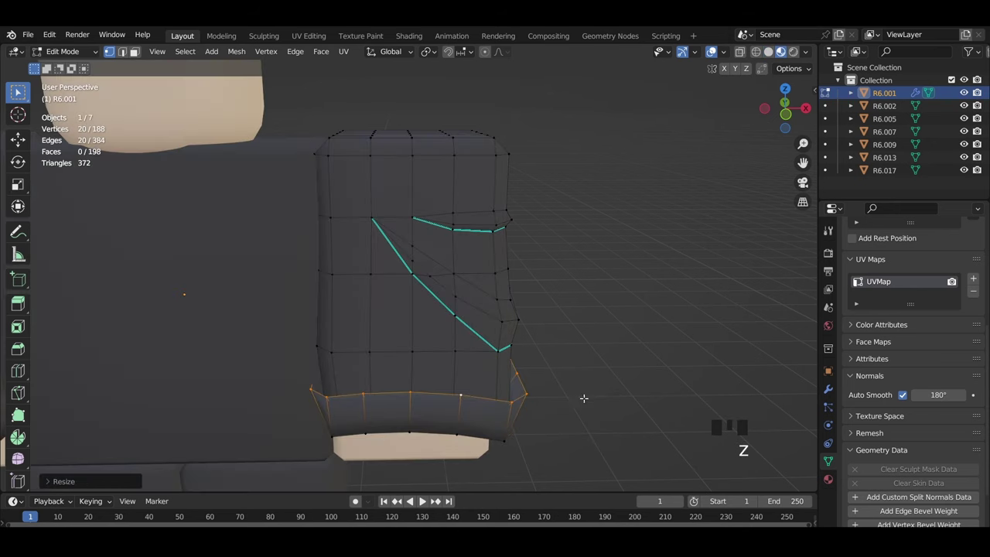
Mark the cuff's upper and lower edge loops as sharp
{"action": "key", "text": "ctrl+e"}
{"action": "left_click", "coordinate": [541, 376]}
{"action": "mouse_move", "coordinate": [541, 376]}
{"action": "middle_mouse_down"}
{"action": "mouse_move", "coordinate": [474, 324]}
{"action": "mouse_move", "coordinate": [641, 304]}
{"action": "middle_mouse_up"}
{"action": "left_click", "coordinate": [447, 338], "text": "alt"}
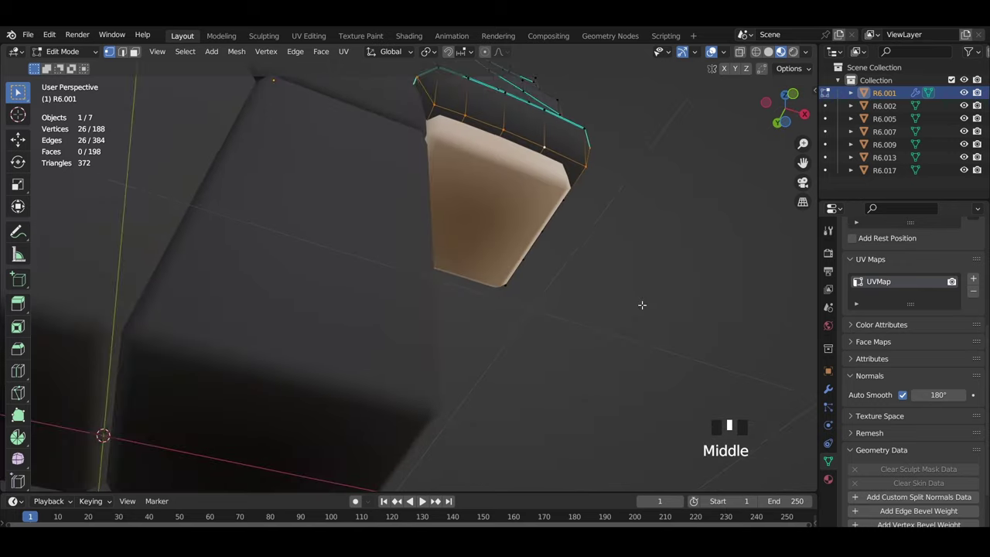
{"action": "key", "text": "ctrl+e"}
Select the faces closing the underside of the sleeve in wireframe and delete them
{"action": "middle_click_drag", "start_coordinate": [510, 278], "coordinate": [450, 247]}
{"action": "key", "text": "z"}
{"action": "key", "text": "2"}
{"action": "key", "text": "shift+z"}
{"action": "key", "text": "a"}
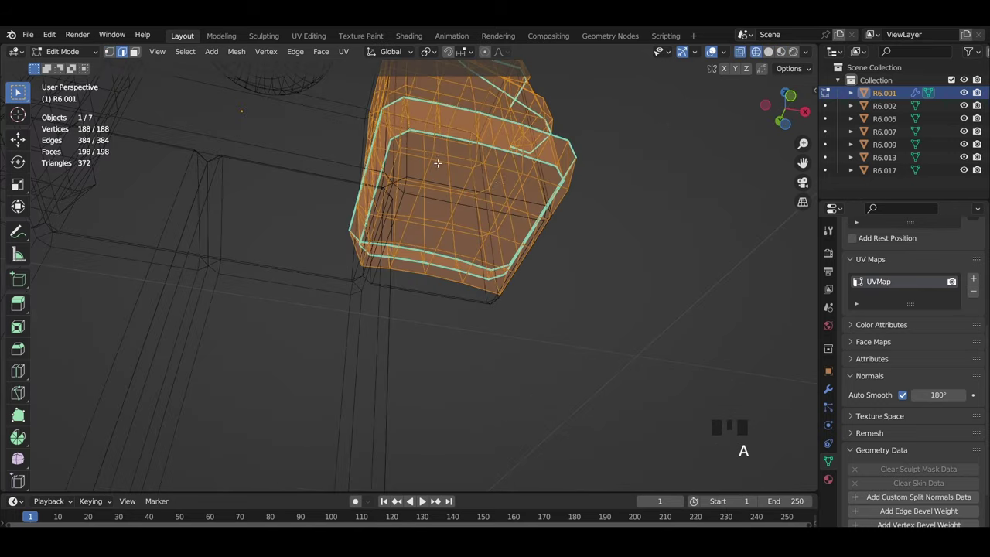
{"action": "middle_click_drag", "start_coordinate": [426, 134], "coordinate": [475, 254]}
{"action": "left_click_drag", "start_coordinate": [600, 426], "coordinate": [279, 322]}
{"action": "key", "text": "x"}
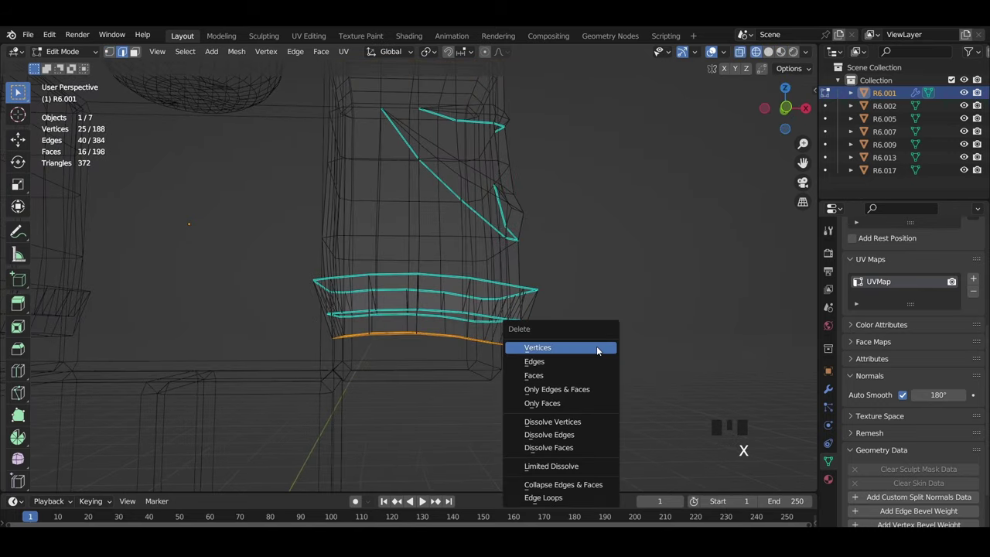
{"action": "left_click", "coordinate": [590, 377]}
Select the open edge loop at the underside of the cuff and mark it sharp
{"action": "left_click", "coordinate": [395, 329], "text": "alt"}
{"action": "middle_click_drag", "start_coordinate": [396, 331], "coordinate": [454, 348]}
{"action": "key", "text": "shift+z"}
{"action": "key", "text": "ctrl+e"}
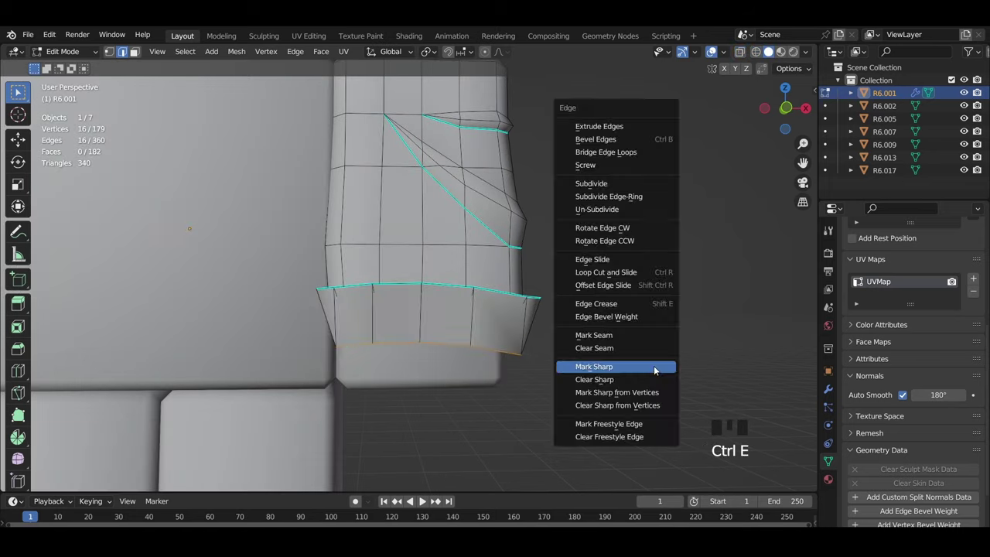
{"action": "left_click", "coordinate": [656, 368]}
Extrude the cuff's open bottom loop in place and scale it inward to form a rim
{"action": "mouse_move", "coordinate": [654, 367]}
{"action": "middle_mouse_down"}
{"action": "mouse_move", "coordinate": [619, 349]}
{"action": "mouse_move", "coordinate": [613, 320]}
{"action": "middle_mouse_up"}
{"action": "key", "text": "e"}
{"action": "right_click", "coordinate": [613, 320]}
{"action": "key", "text": "s"}
{"action": "left_click", "coordinate": [553, 302]}
Examine the new cuff from below and from the front of the figure in different shading modes
{"action": "mouse_move", "coordinate": [553, 302]}
{"action": "middle_mouse_down"}
{"action": "mouse_move", "coordinate": [530, 168]}
{"action": "mouse_move", "coordinate": [482, 196]}
{"action": "mouse_move", "coordinate": [353, 169]}
{"action": "mouse_move", "coordinate": [417, 167]}
{"action": "middle_mouse_up"}
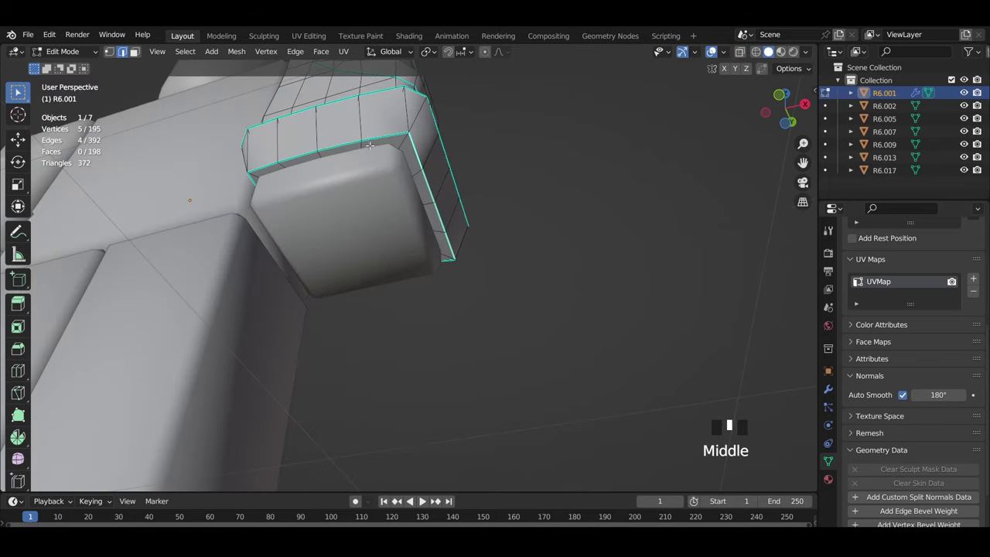
{"action": "left_click", "coordinate": [495, 266]}
{"action": "middle_click_drag", "start_coordinate": [495, 267], "coordinate": [520, 321]}
{"action": "scroll", "coordinate": [532, 327], "scroll_direction": "down", "scroll_amount": 6}
{"action": "key", "text": "z"}
{"action": "left_click", "coordinate": [511, 366]}
{"action": "middle_click_drag", "start_coordinate": [511, 366], "coordinate": [560, 358]}
{"action": "key", "text": "z"}
{"action": "left_click", "coordinate": [603, 357]}
{"action": "scroll", "coordinate": [406, 314], "scroll_direction": "up", "scroll_amount": 1}
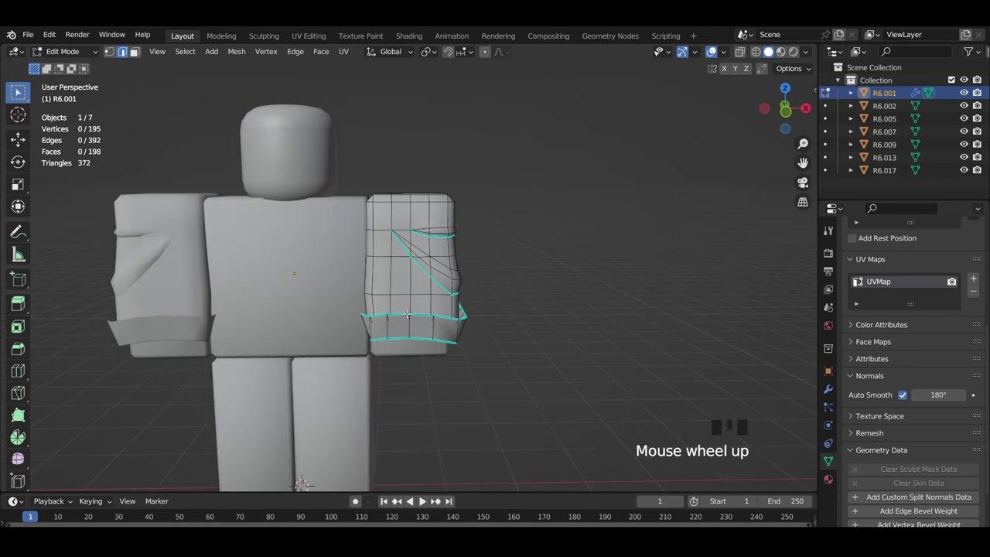
Move the cuff's top edge loop along Z and flatten it with a Z scale of 0
{"action": "key", "text": "g"}
{"action": "key", "text": "z"}
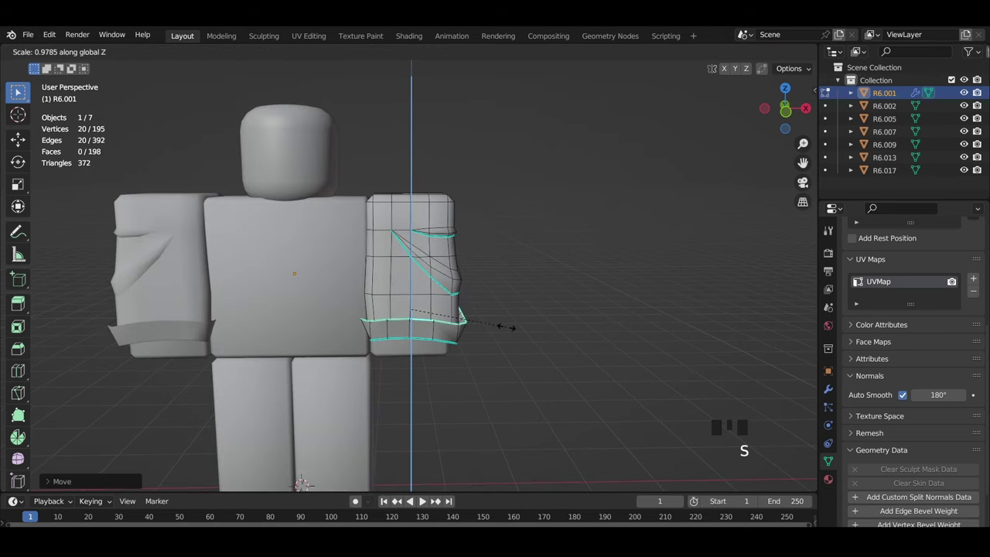
{"action": "key", "text": "0"}
{"action": "key", "text": "Return"}
{"action": "middle_click_drag", "start_coordinate": [502, 328], "coordinate": [495, 209]}
{"action": "scroll", "coordinate": [495, 208], "scroll_direction": "up", "scroll_amount": 3}
{"action": "left_click", "coordinate": [780, 99]}
{"action": "key", "text": "s"}
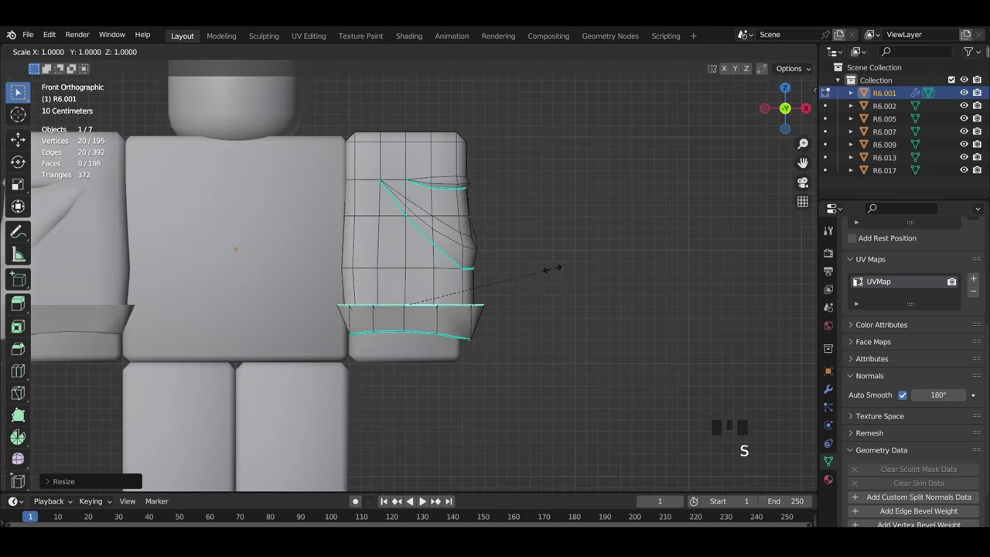
{"action": "key", "text": "Escape"}
Slide individual vertices of the cuff along their edges
{"action": "key", "text": "1"}
{"action": "scroll", "coordinate": [414, 341], "scroll_direction": "up", "scroll_amount": 3}
{"action": "key", "text": "shift+v"}
{"action": "left_click", "coordinate": [459, 346]}
{"action": "middle_click_drag", "start_coordinate": [460, 346], "coordinate": [358, 313]}
{"action": "left_click", "coordinate": [354, 310]}
{"action": "key", "text": "shift+v"}
{"action": "left_click", "coordinate": [384, 322]}
{"action": "left_click", "coordinate": [464, 363]}
Undo the vertex slides on the cuff
{"action": "mouse_move", "coordinate": [464, 364]}
{"action": "middle_mouse_down"}
{"action": "mouse_move", "coordinate": [415, 364]}
{"action": "mouse_move", "coordinate": [552, 351]}
{"action": "mouse_move", "coordinate": [499, 303]}
{"action": "mouse_move", "coordinate": [477, 299]}
{"action": "mouse_move", "coordinate": [252, 306]}
{"action": "mouse_move", "coordinate": [395, 320]}
{"action": "middle_mouse_up"}
{"action": "key", "text": "z"}
{"action": "scroll", "coordinate": [416, 365], "scroll_direction": "down", "scroll_amount": 3}
{"action": "scroll", "coordinate": [552, 351], "scroll_direction": "up", "scroll_amount": 3}
{"action": "key", "text": "ctrl+z"}
{"action": "key", "text": "ctrl+z"}
{"action": "key", "text": "ctrl+z"}
{"action": "key", "text": "ctrl+z"}
{"action": "key", "text": "ctrl+z"}
{"action": "key", "text": "ctrl+z"}
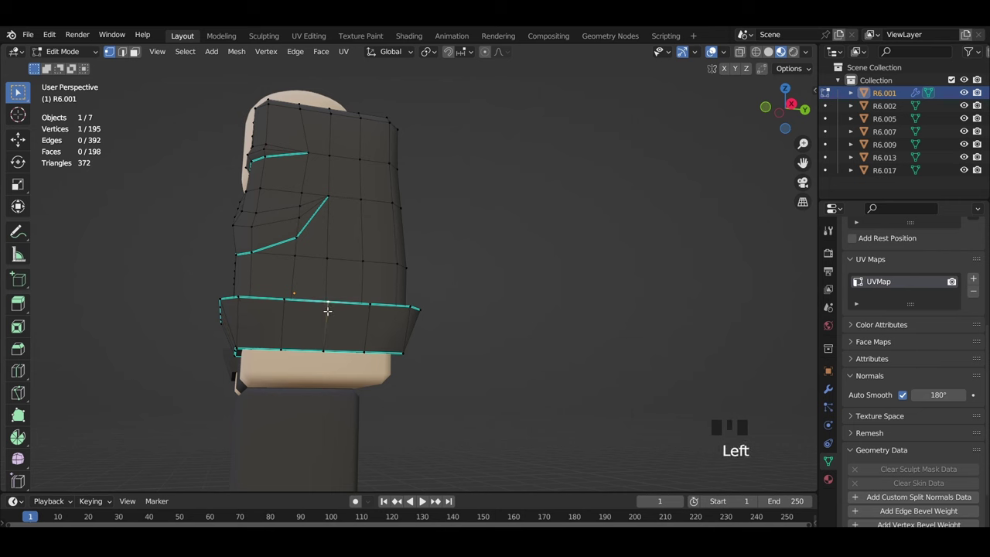
Slide the middle vertex of the cuff's top edge downward on the sleeve's outer side
{"action": "key", "text": "shift+v"}
{"action": "left_click", "coordinate": [327, 335]}
{"action": "mouse_move", "coordinate": [327, 334]}
{"action": "middle_mouse_down"}
{"action": "mouse_move", "coordinate": [583, 365]}
{"action": "mouse_move", "coordinate": [543, 311]}
{"action": "mouse_move", "coordinate": [680, 310]}
{"action": "mouse_move", "coordinate": [671, 355]}
{"action": "middle_mouse_up"}
{"action": "left_click", "coordinate": [584, 364]}
{"action": "scroll", "coordinate": [584, 365], "scroll_direction": "down", "scroll_amount": 5}
{"action": "key", "text": "z"}
{"action": "key", "text": "z"}
{"action": "left_click", "coordinate": [695, 418]}
{"action": "mouse_move", "coordinate": [694, 410]}
{"action": "middle_mouse_down"}
{"action": "mouse_move", "coordinate": [515, 366]}
{"action": "mouse_move", "coordinate": [498, 351]}
{"action": "middle_mouse_up"}
{"action": "scroll", "coordinate": [448, 276], "scroll_direction": "up", "scroll_amount": 6}
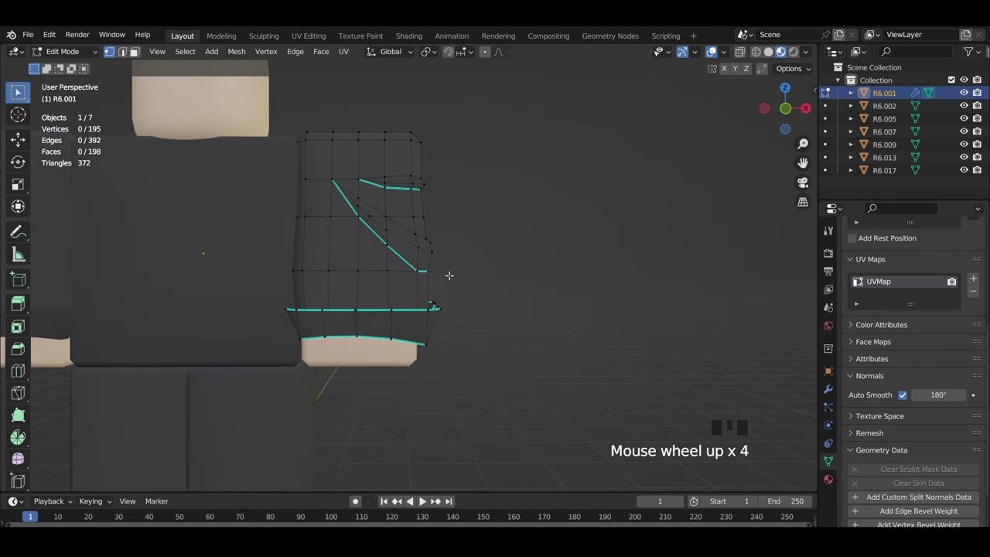
Select the sleeve's edge loop above the cuff in front wireframe view and scale it with proportional editing
{"action": "left_click", "coordinate": [786, 110]}
{"action": "key", "text": "z"}
{"action": "left_click", "coordinate": [325, 308]}
{"action": "scroll", "coordinate": [242, 310], "scroll_direction": "up", "scroll_amount": 1}
{"action": "left_click_drag", "start_coordinate": [479, 285], "coordinate": [540, 290]}
{"action": "scroll", "coordinate": [397, 83], "scroll_direction": "up", "scroll_amount": 3}
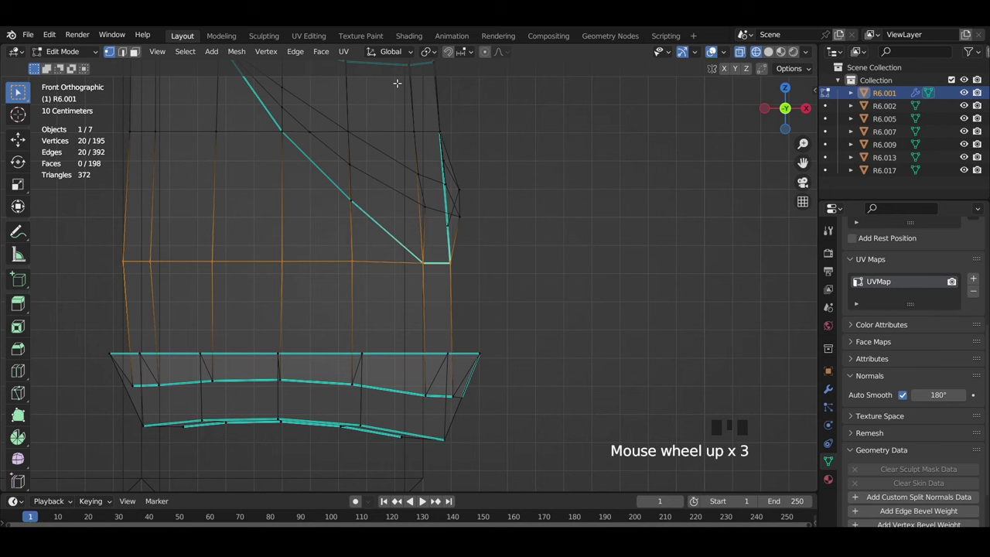
{"action": "left_click", "coordinate": [485, 54]}
{"action": "key", "text": "s"}
{"action": "left_click", "coordinate": [464, 313]}
Select the whole cuff and enlarge it slightly in repeated scalings with proportional editing
{"action": "scroll", "coordinate": [473, 324], "scroll_direction": "down", "scroll_amount": 2}
{"action": "key", "text": "a"}
{"action": "left_click_drag", "start_coordinate": [533, 419], "coordinate": [172, 314]}
{"action": "key", "text": "s"}
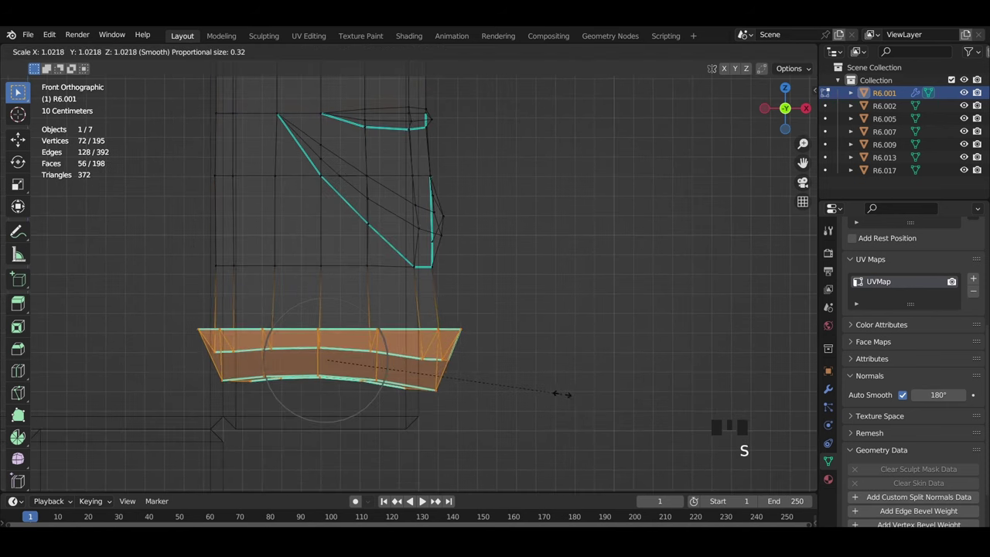
{"action": "left_click", "coordinate": [570, 395]}
{"action": "key", "text": "s"}
{"action": "key", "text": "s"}
{"action": "left_click", "coordinate": [495, 325]}
{"action": "left_click_drag", "start_coordinate": [543, 415], "coordinate": [176, 313]}
{"action": "key", "text": "s"}
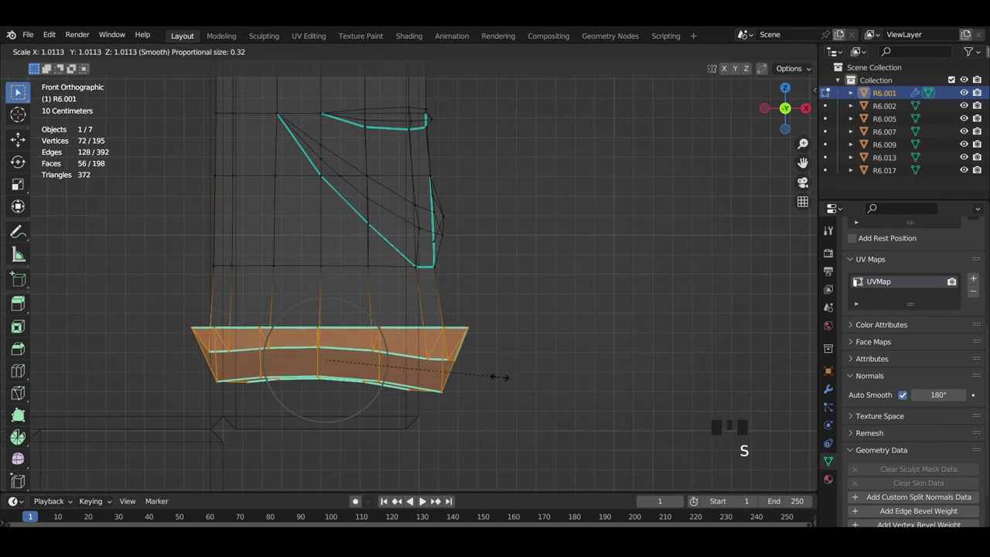
{"action": "left_click", "coordinate": [506, 376]}
Select the cuff's torso-side vertices and shift them slightly along X, away from the torso
{"action": "key", "text": "shift+z"}
{"action": "scroll", "coordinate": [647, 338], "scroll_direction": "down", "scroll_amount": 6}
{"action": "scroll", "coordinate": [516, 306], "scroll_direction": "up", "scroll_amount": 1}
{"action": "key", "text": "z"}
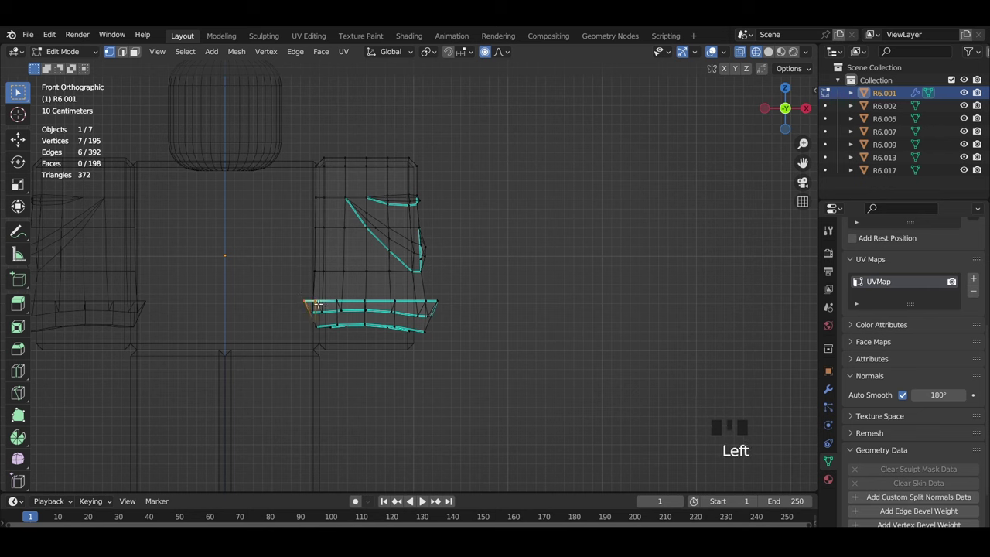
{"action": "key", "text": "g"}
{"action": "left_click", "coordinate": [320, 304]}
{"action": "key", "text": "ctrl+z"}
{"action": "key", "text": "g"}
{"action": "key", "text": "x"}
{"action": "left_click", "coordinate": [455, 303]}
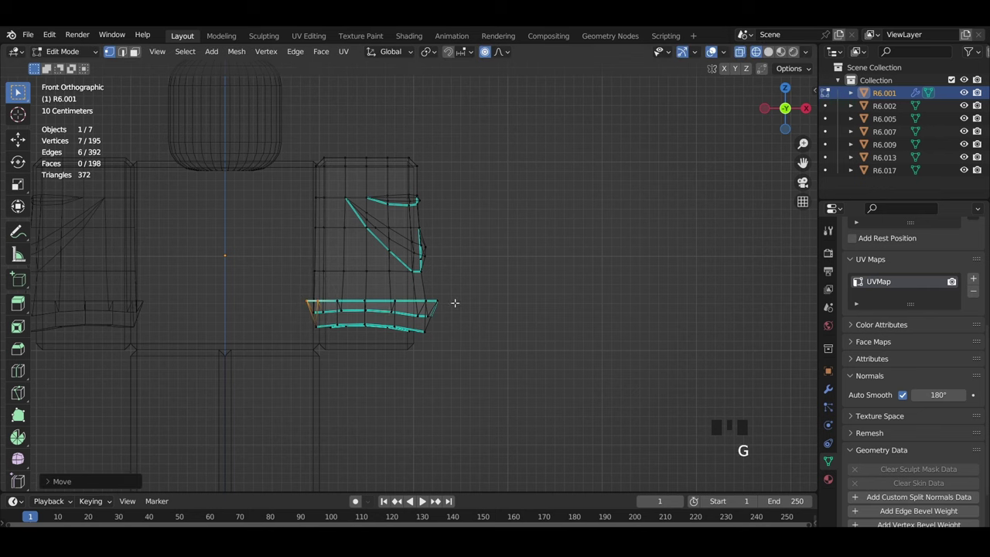
Clear the selection and switch the viewport from wireframe to solid shading
{"action": "left_click", "coordinate": [454, 304]}
{"action": "key", "text": "z"}
{"action": "mouse_move", "coordinate": [455, 309]}
{"action": "middle_mouse_down"}
{"action": "mouse_move", "coordinate": [433, 325]}
{"action": "mouse_move", "coordinate": [405, 378]}
{"action": "mouse_move", "coordinate": [435, 341]}
{"action": "middle_mouse_up"}
{"action": "key", "text": "z"}
{"action": "scroll", "coordinate": [404, 387], "scroll_direction": "down", "scroll_amount": 5}
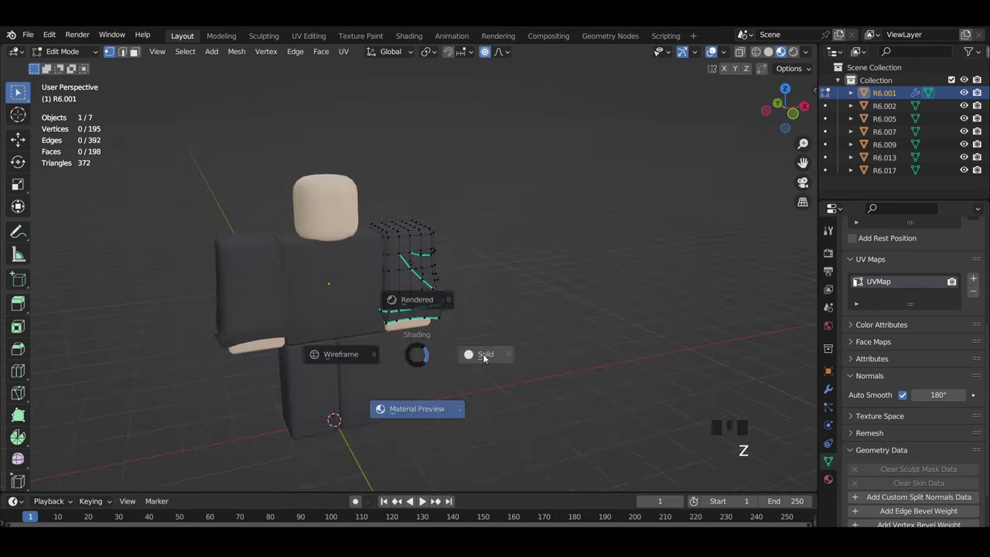
{"action": "left_click", "coordinate": [484, 357]}
Knife a small closed diamond-like outline across the sleeve's back outer corner, around its middle edge loop
{"action": "scroll", "coordinate": [485, 355], "scroll_direction": "up", "scroll_amount": 1}
{"action": "middle_click_drag", "start_coordinate": [487, 355], "coordinate": [634, 332]}
{"action": "middle_click_drag", "start_coordinate": [414, 341], "coordinate": [286, 340]}
{"action": "middle_click_drag", "start_coordinate": [286, 341], "coordinate": [473, 309], "text": "shift"}
{"action": "scroll", "coordinate": [463, 317], "scroll_direction": "up", "scroll_amount": 4}
{"action": "key", "text": "k"}
{"action": "scroll", "coordinate": [363, 294], "scroll_direction": "up", "scroll_amount": 2}
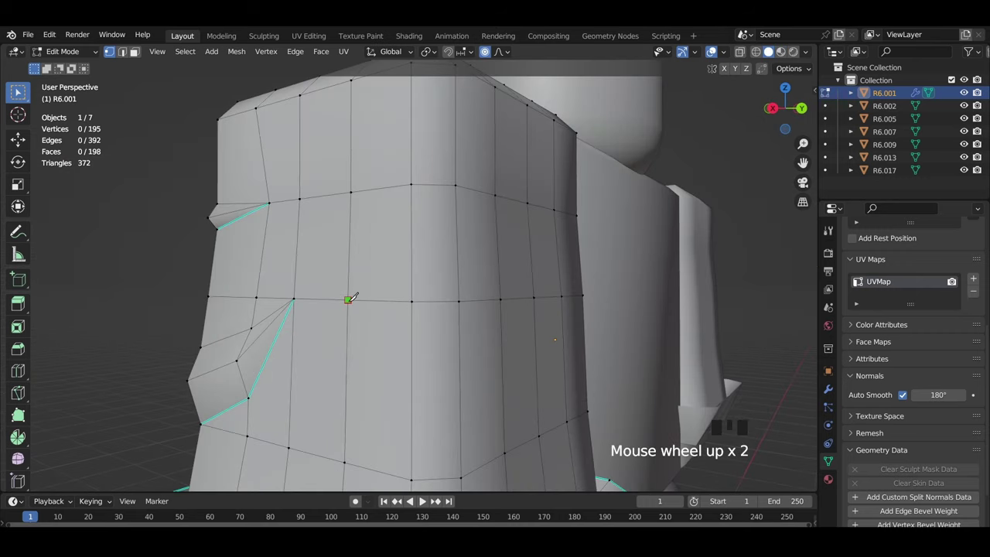
{"action": "left_click", "coordinate": [460, 337]}
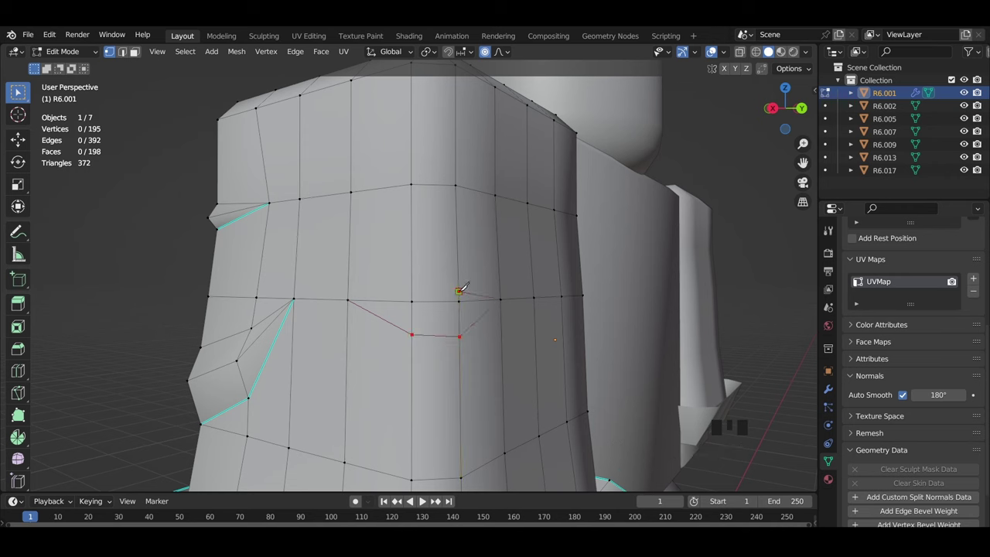
{"action": "left_click", "coordinate": [348, 300]}
{"action": "key", "text": "Return"}
{"action": "key", "text": "2"}
{"action": "key", "text": "alt+s"}
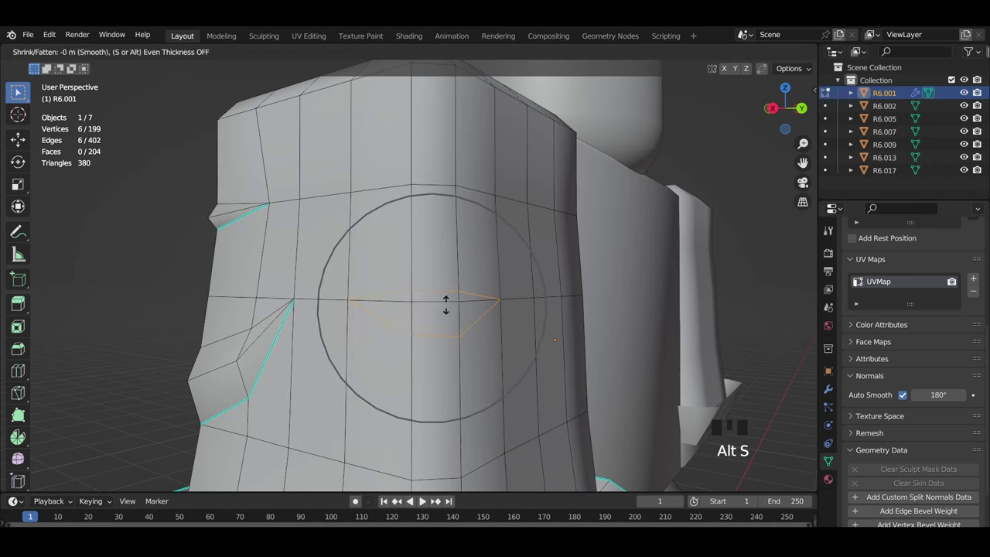
{"action": "left_click", "coordinate": [445, 305]}
{"action": "key", "text": "ctrl+z"}
Turn off proportional editing, push the cut outline's middle edge outward with Shrink/Fatten and lower it along Z
{"action": "left_click", "coordinate": [438, 303]}
{"action": "left_click", "coordinate": [485, 51]}
{"action": "key", "text": "alt+s"}
{"action": "left_click", "coordinate": [512, 241]}
{"action": "key", "text": "g"}
{"action": "key", "text": "z"}
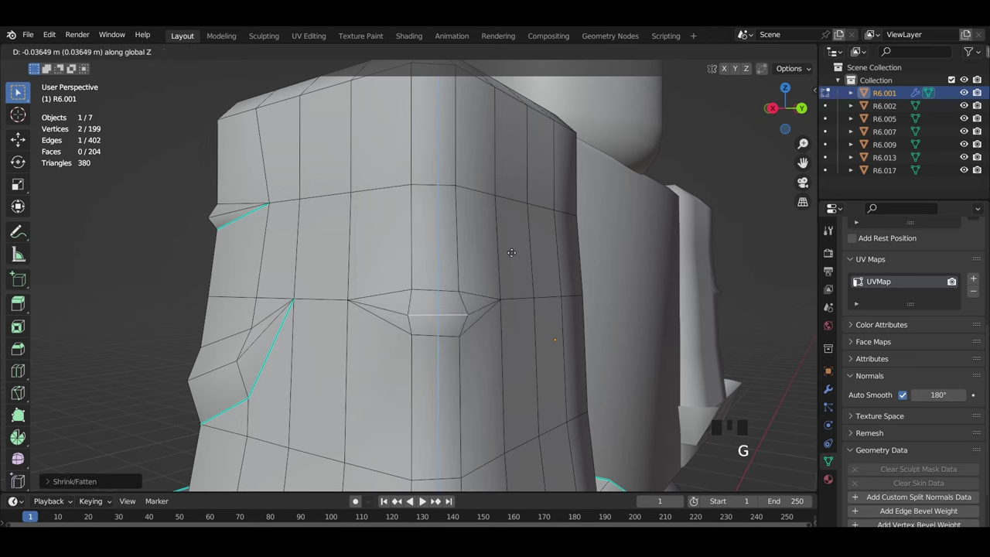
{"action": "left_click", "coordinate": [513, 259]}
Mark the three lower edges of the new corner fold as sharp
{"action": "middle_click_drag", "start_coordinate": [510, 267], "coordinate": [529, 267]}
{"action": "key", "text": "2"}
{"action": "left_click", "coordinate": [456, 338], "text": "alt"}
{"action": "key", "text": "ctrl+e"}
{"action": "left_click", "coordinate": [563, 361]}
{"action": "middle_click_drag", "start_coordinate": [486, 336], "coordinate": [434, 334]}
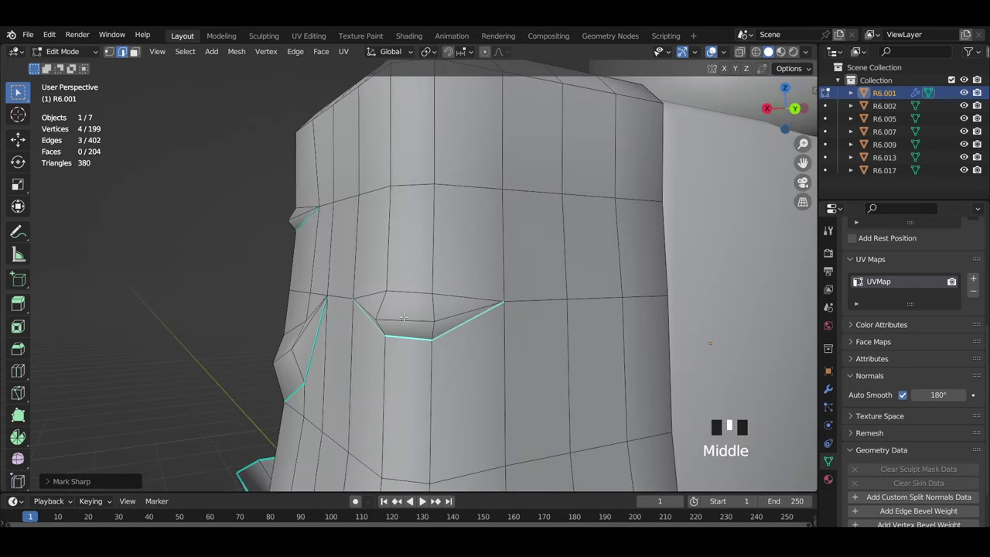
Scale and rotate the raised middle edge of the corner fold
{"action": "left_click", "coordinate": [405, 318]}
{"action": "key", "text": "s"}
{"action": "left_click", "coordinate": [515, 340]}
{"action": "key", "text": "r"}
{"action": "middle_click_drag", "start_coordinate": [515, 340], "coordinate": [557, 338]}
{"action": "key", "text": "z"}
{"action": "scroll", "coordinate": [552, 380], "scroll_direction": "down", "scroll_amount": 3}
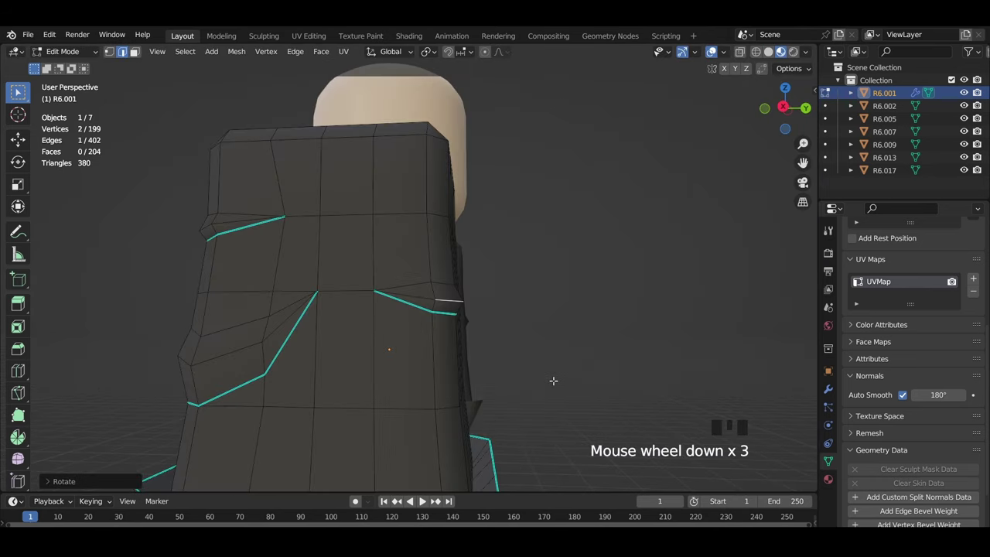
Select the two central faces of the corner fold and shift them slightly along Z in solid shading
{"action": "mouse_move", "coordinate": [552, 379]}
{"action": "middle_mouse_down"}
{"action": "mouse_move", "coordinate": [413, 306]}
{"action": "mouse_move", "coordinate": [442, 303]}
{"action": "middle_mouse_up"}
{"action": "key", "text": "3"}
{"action": "left_click", "coordinate": [420, 296]}
{"action": "left_click", "coordinate": [418, 288], "text": "shift"}
{"action": "key", "text": "g"}
{"action": "key", "text": "z"}
{"action": "left_click", "coordinate": [486, 291]}
{"action": "key", "text": "z"}
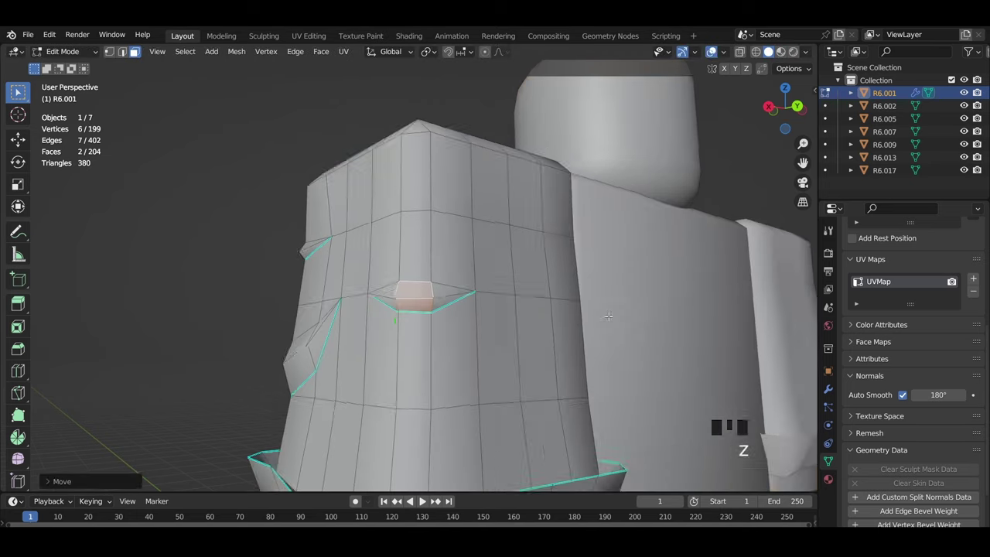
Try to knife a second, tapering fold outline from the corner fold's lower edge toward the sleeve's back
{"action": "scroll", "coordinate": [433, 333], "scroll_direction": "up", "scroll_amount": 1}
{"action": "key", "text": "k"}
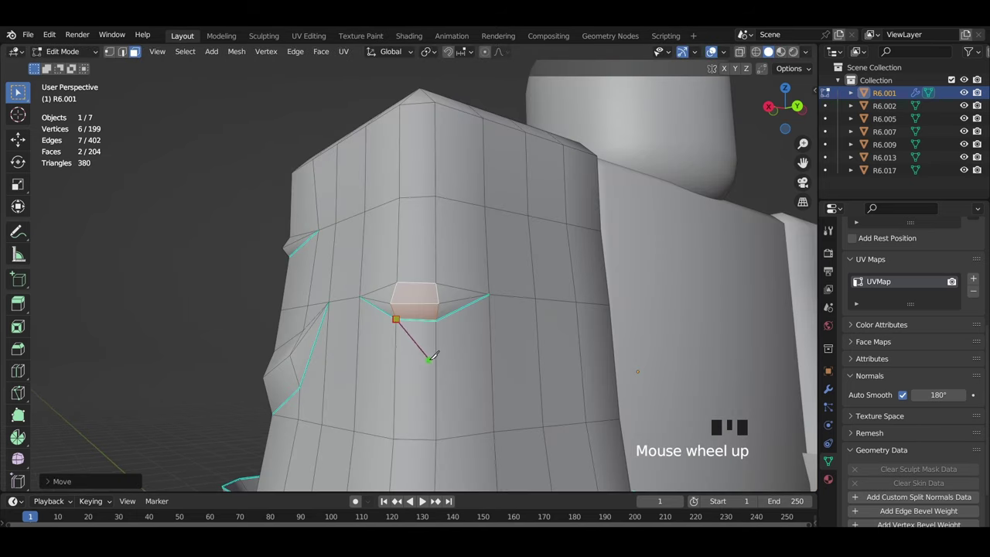
{"action": "left_click", "coordinate": [492, 374]}
{"action": "left_click", "coordinate": [538, 367]}
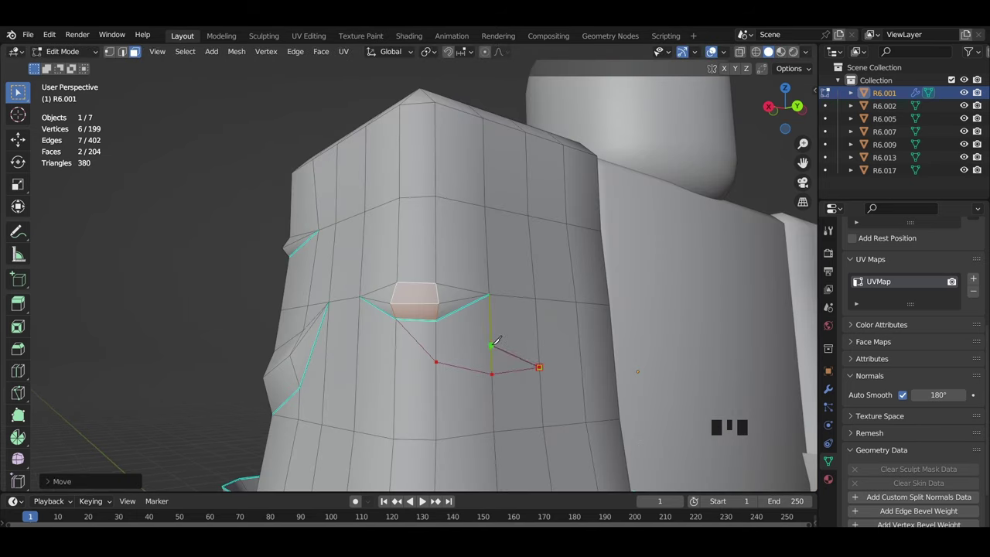
{"action": "left_click", "coordinate": [437, 318]}
{"action": "key", "text": "Return"}
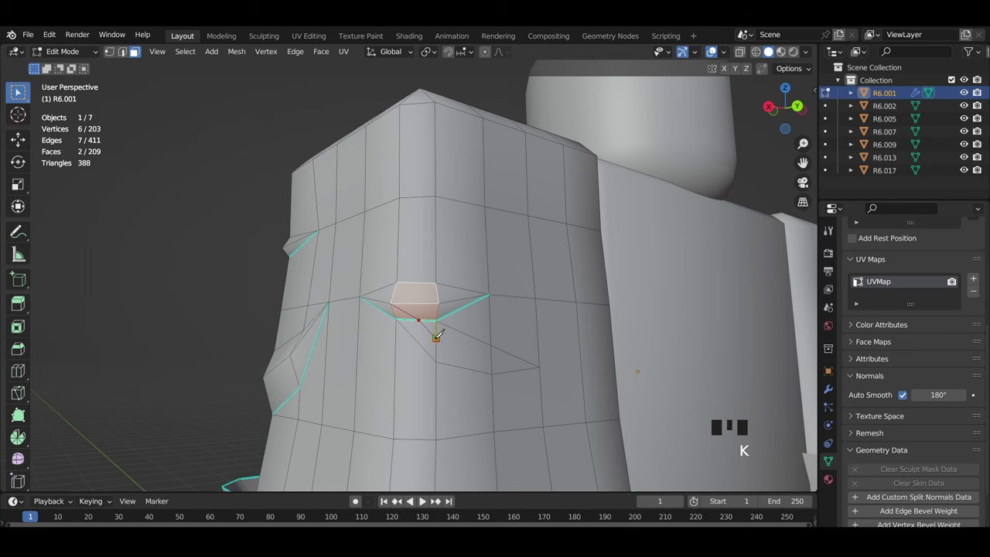
{"action": "left_click", "coordinate": [540, 367]}
{"action": "key", "text": "Return"}
Try a vertex slide at the corner fold's lower edge and undo it together with the second fold's cuts
{"action": "middle_click_drag", "start_coordinate": [539, 367], "coordinate": [529, 382]}
{"action": "key", "text": "1"}
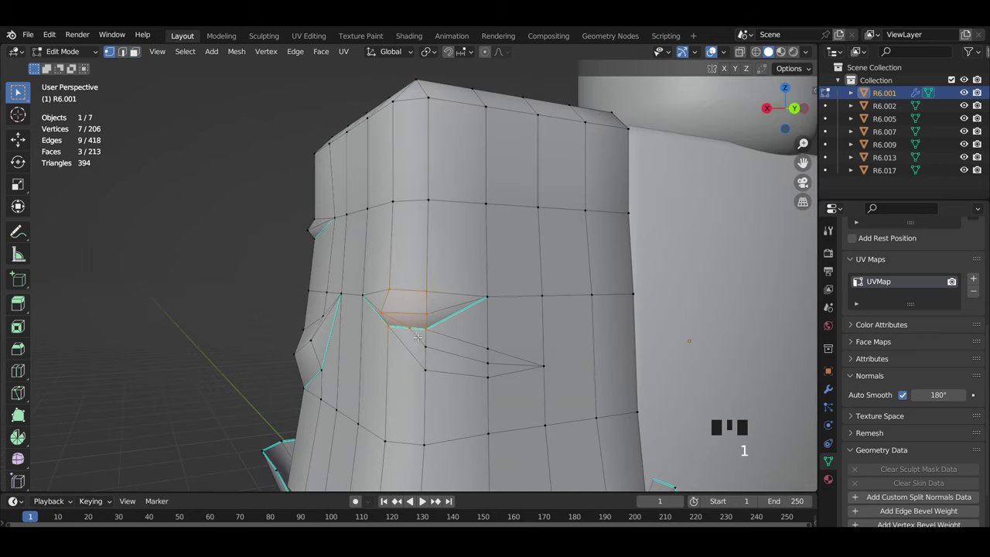
{"action": "key", "text": "shift+v"}
{"action": "left_click", "coordinate": [446, 327]}
{"action": "key", "text": "ctrl+z"}
{"action": "key", "text": "ctrl+z"}
{"action": "key", "text": "ctrl+z"}
{"action": "key", "text": "ctrl+z"}
{"action": "key", "text": "ctrl+z"}
{"action": "key", "text": "ctrl+z"}
{"action": "key", "text": "ctrl+shift+z"}
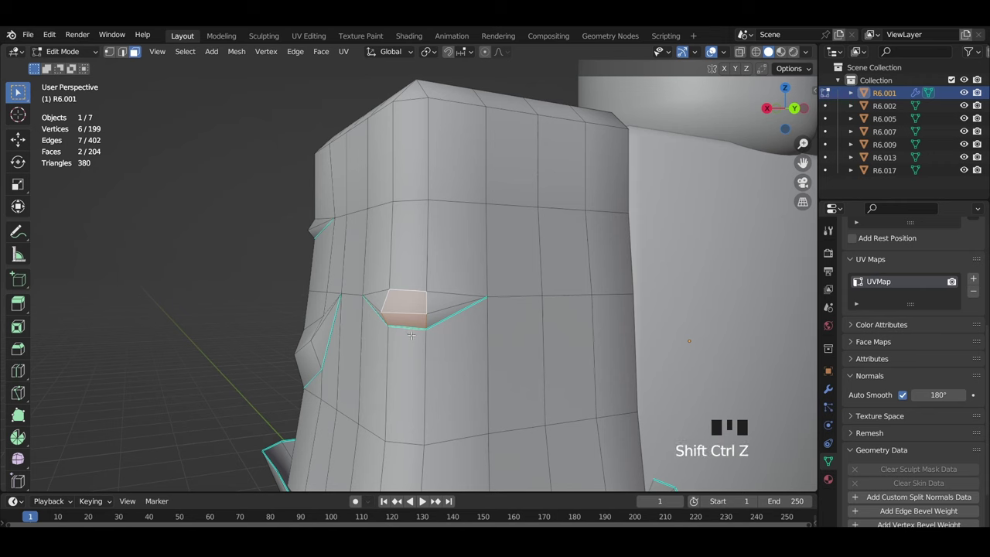
{"action": "key", "text": "l"}
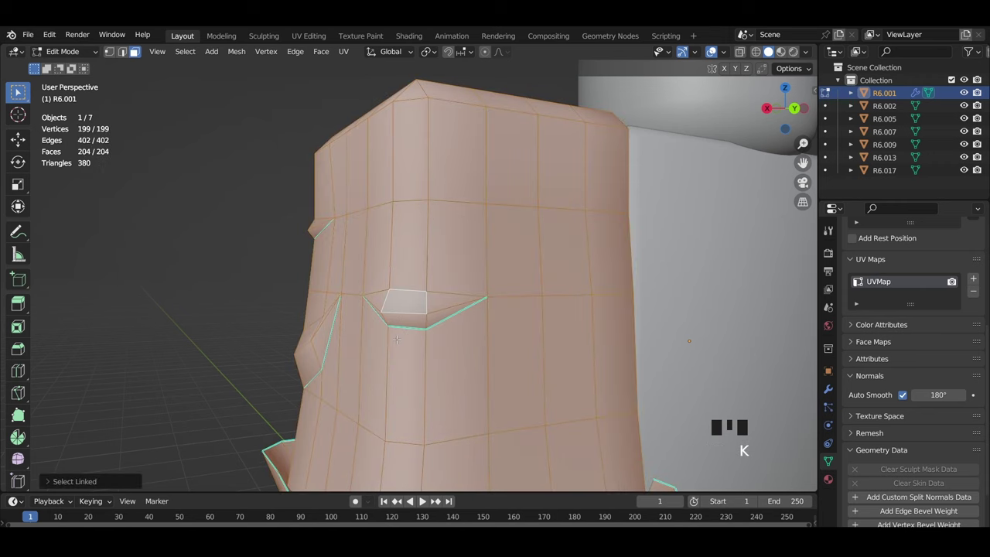
{"action": "left_click", "coordinate": [396, 339]}
{"action": "key", "text": "2"}
{"action": "left_click", "coordinate": [405, 330]}
{"action": "middle_click_drag", "start_coordinate": [408, 332], "coordinate": [458, 368]}
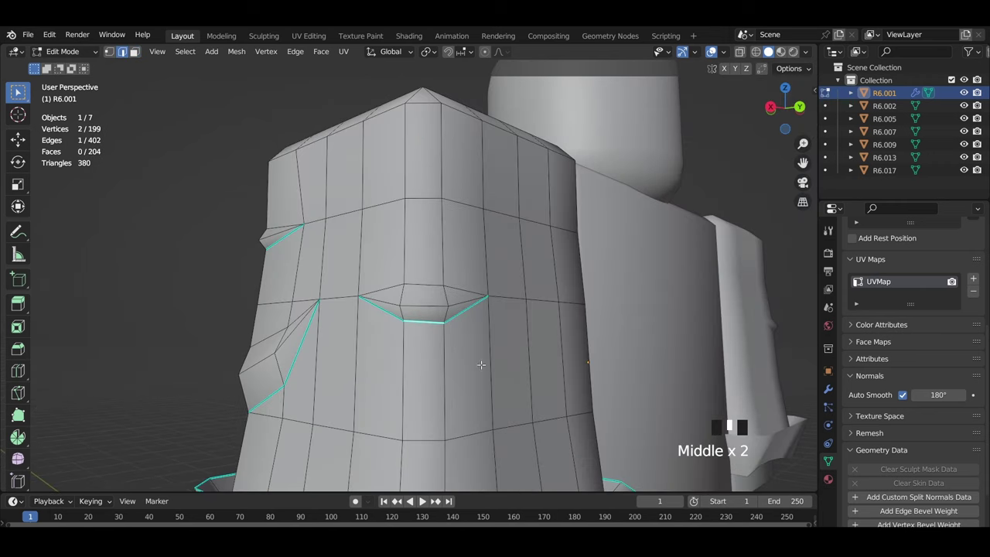
{"action": "middle_click_drag", "start_coordinate": [188, 281], "coordinate": [182, 282]}
{"action": "left_click", "coordinate": [185, 282]}
Knife a tapering second fold with a middle line from the corner fold's lower edge onto the sleeve's back
{"action": "key", "text": "k"}
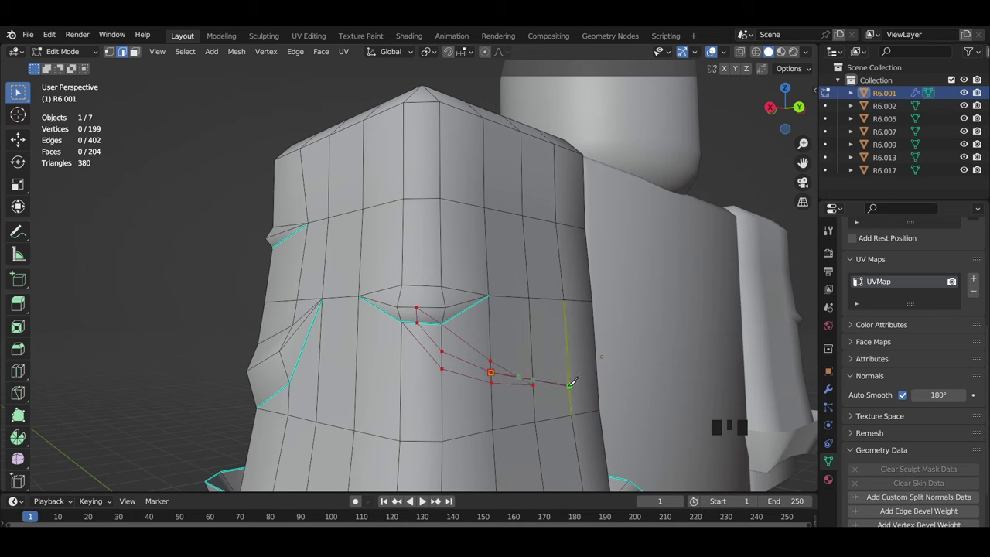
{"action": "left_click", "coordinate": [534, 383]}
{"action": "key", "text": "Return"}
{"action": "scroll", "coordinate": [533, 381], "scroll_direction": "up", "scroll_amount": 2}
{"action": "middle_click_drag", "start_coordinate": [534, 379], "coordinate": [527, 379]}
Connect the corner fold's upper outer vertex to the new cut vertex on its raised middle edge
{"action": "key", "text": "1"}
{"action": "left_click", "coordinate": [402, 296], "text": "shift"}
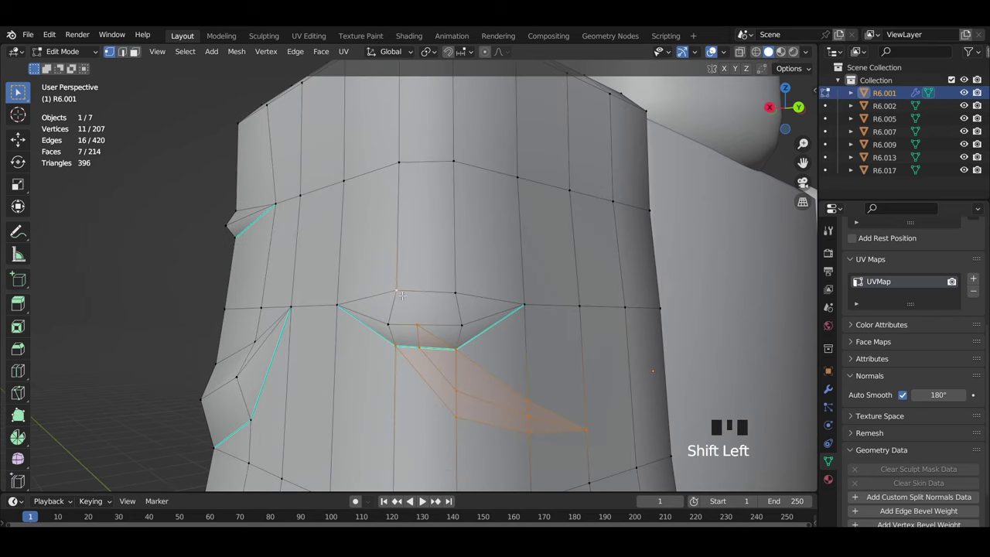
{"action": "left_click", "coordinate": [402, 296]}
{"action": "left_click", "coordinate": [417, 322], "text": "shift"}
{"action": "key", "text": "j"}
{"action": "key", "text": "k"}
{"action": "key", "text": "2"}
{"action": "key", "text": "1"}
Slide the new vertex along the corner fold's middle edge and dissolve the stray diagonal edge leading from it
{"action": "left_click", "coordinate": [417, 321]}
{"action": "key", "text": "shift+v"}
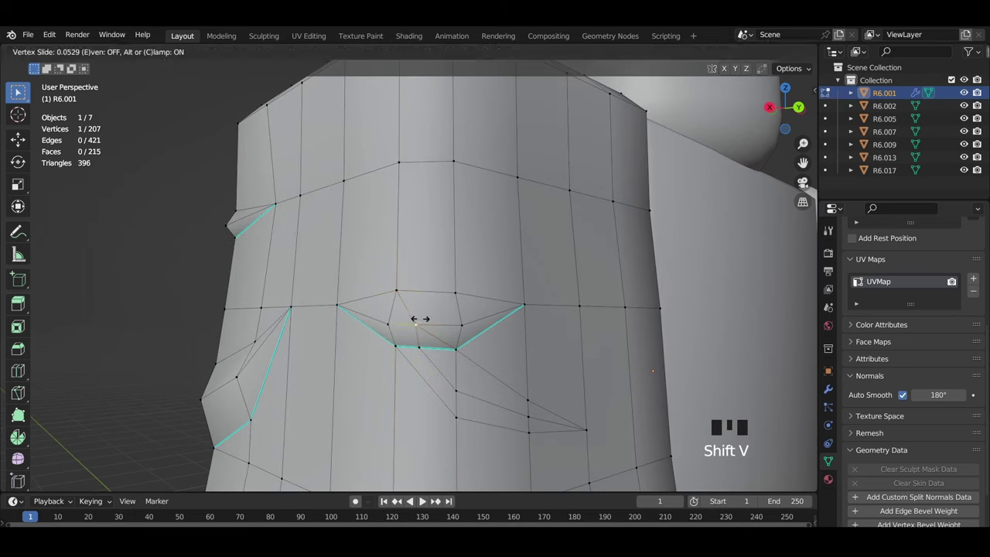
{"action": "left_click", "coordinate": [419, 318]}
{"action": "key", "text": "x"}
{"action": "left_click", "coordinate": [538, 446]}
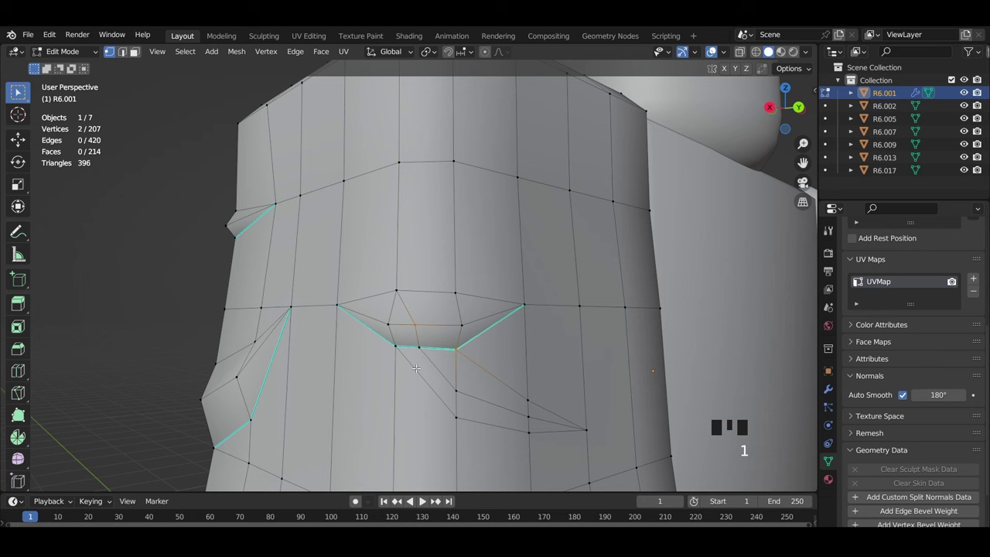
Select the vertex path along the second fold's middle line and push it outward with two Shrink/Fatten passes
{"action": "left_click", "coordinate": [532, 416], "text": "ctrl+shift"}
{"action": "key", "text": "alt+s"}
{"action": "left_click", "coordinate": [535, 405]}
{"action": "middle_click_drag", "start_coordinate": [535, 405], "coordinate": [537, 364]}
{"action": "key", "text": "alt+s"}
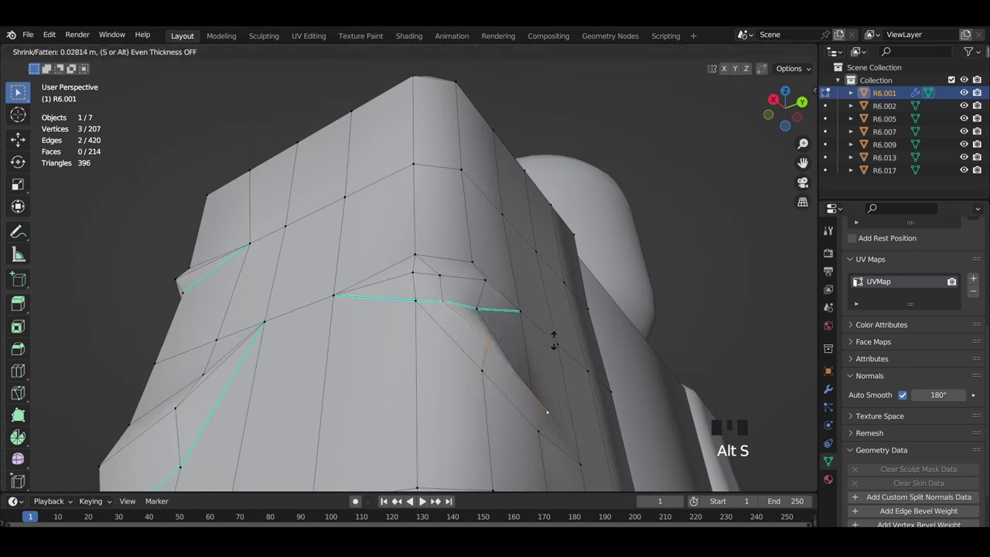
{"action": "left_click", "coordinate": [560, 335]}
Adjust the vertex where the two folds meet with repeated Shrink/Fatten passes
{"action": "left_click", "coordinate": [439, 304]}
{"action": "key", "text": "alt+s"}
{"action": "left_click", "coordinate": [443, 294]}
{"action": "middle_click_drag", "start_coordinate": [444, 298], "coordinate": [484, 370]}
{"action": "key", "text": "2"}
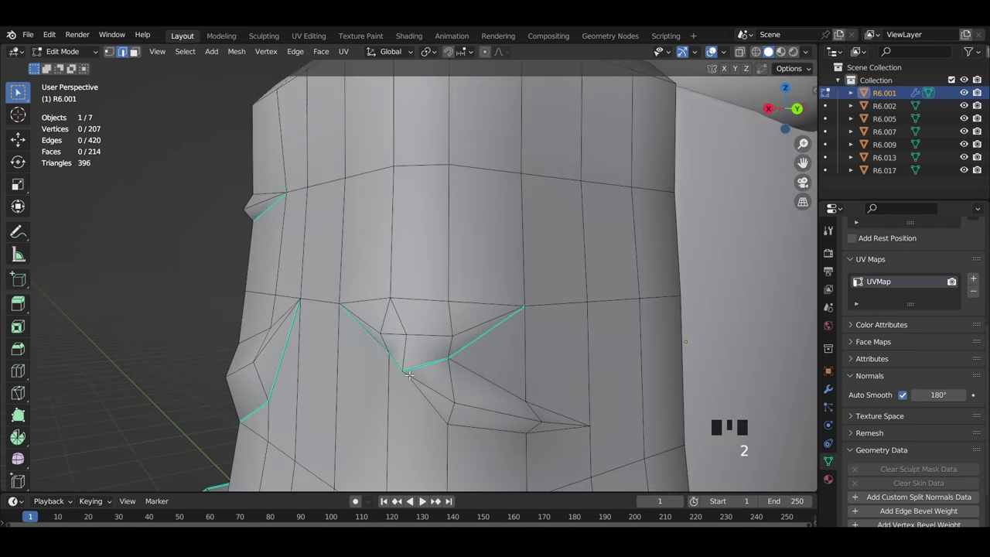
{"action": "key", "text": "1"}
{"action": "left_click", "coordinate": [406, 374]}
{"action": "key", "text": "alt+s"}
{"action": "left_click", "coordinate": [406, 378]}
Move individual vertices around the junction of the two folds to even out their shape
{"action": "middle_click_drag", "start_coordinate": [411, 374], "coordinate": [540, 359]}
{"action": "key", "text": "g"}
{"action": "middle_click_drag", "start_coordinate": [459, 371], "coordinate": [465, 300]}
{"action": "left_click", "coordinate": [507, 361]}
{"action": "left_click", "coordinate": [490, 329]}
{"action": "key", "text": "g"}
{"action": "left_click", "coordinate": [497, 325]}
{"action": "key", "text": "g"}
{"action": "left_click", "coordinate": [472, 385]}
{"action": "left_click", "coordinate": [423, 360]}
{"action": "key", "text": "g"}
{"action": "left_click", "coordinate": [491, 380]}
Select the three lower edges of the second fold and mark them as sharp
{"action": "key", "text": "2"}
{"action": "double_click", "coordinate": [441, 380]}
{"action": "middle_click_drag", "start_coordinate": [692, 425], "coordinate": [666, 408]}
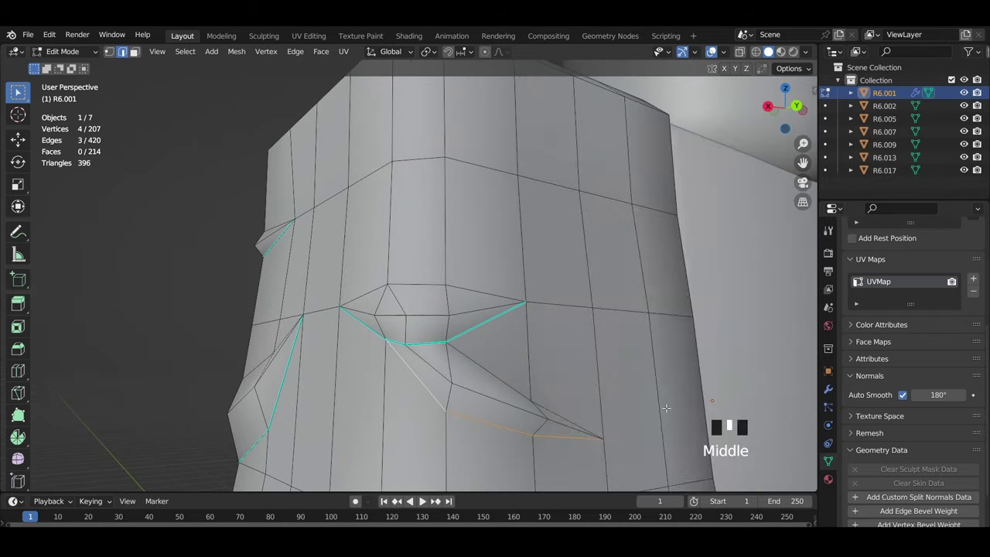
{"action": "key", "text": "ctrl+e"}
{"action": "left_click", "coordinate": [665, 407]}
Reposition the second fold's upper middle-line vertex and the vertices on the edge shared by both folds
{"action": "key", "text": "1"}
{"action": "left_click", "coordinate": [453, 384]}
{"action": "key", "text": "g"}
{"action": "left_click", "coordinate": [449, 381]}
{"action": "left_click", "coordinate": [447, 348]}
{"action": "key", "text": "g"}
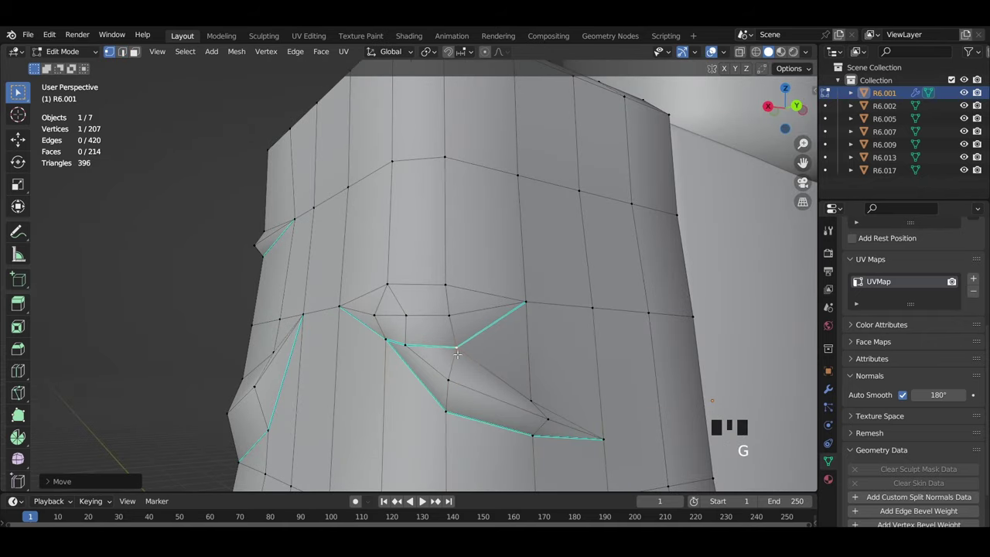
{"action": "left_click", "coordinate": [405, 346]}
{"action": "left_click", "coordinate": [406, 346]}
{"action": "key", "text": "g"}
{"action": "left_click", "coordinate": [418, 337]}
{"action": "left_click", "coordinate": [407, 317]}
Change the sharp marking of the short edge at the junction of the two folds
{"action": "middle_click_drag", "start_coordinate": [418, 321], "coordinate": [483, 356]}
{"action": "key", "text": "2"}
{"action": "key", "text": "ctrl+e"}
{"action": "left_click", "coordinate": [494, 398]}
{"action": "scroll", "coordinate": [494, 363], "scroll_direction": "down", "scroll_amount": 7}
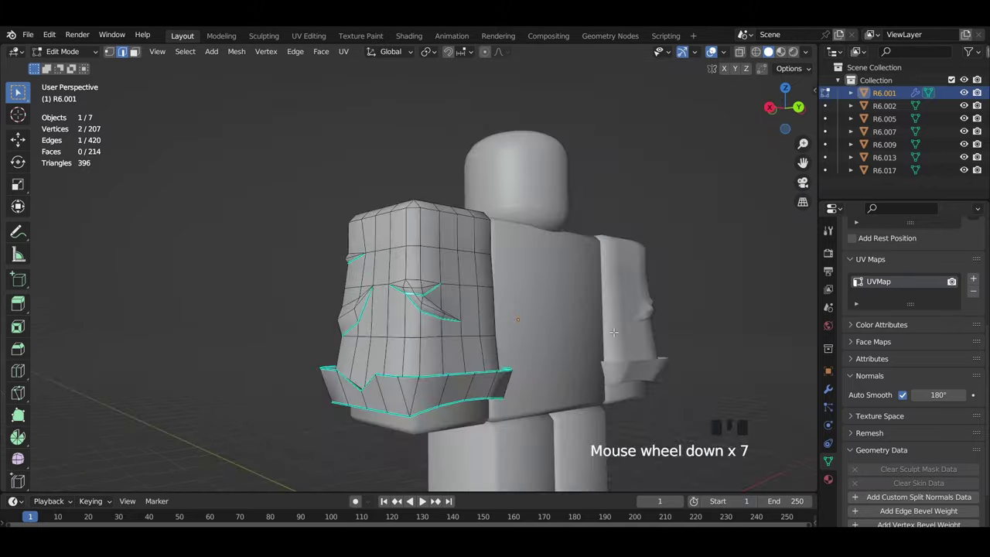
Select the middle-line vertex near the second fold's tip and adjust its height with Shrink/Fatten
{"action": "left_click", "coordinate": [607, 340]}
{"action": "middle_click_drag", "start_coordinate": [607, 340], "coordinate": [564, 358]}
{"action": "scroll", "coordinate": [495, 361], "scroll_direction": "up", "scroll_amount": 4}
{"action": "key", "text": "1"}
{"action": "left_click", "coordinate": [478, 364]}
{"action": "mouse_move", "coordinate": [479, 363]}
{"action": "middle_mouse_down"}
{"action": "mouse_move", "coordinate": [560, 282]}
{"action": "mouse_move", "coordinate": [552, 366]}
{"action": "mouse_move", "coordinate": [471, 376]}
{"action": "middle_mouse_up"}
{"action": "key", "text": "alt+s"}
{"action": "left_click", "coordinate": [561, 286]}
Examine the sleeve's folds from several sides, zoomed out and close up
{"action": "key", "text": "k"}
{"action": "middle_click_drag", "start_coordinate": [402, 392], "coordinate": [402, 408]}
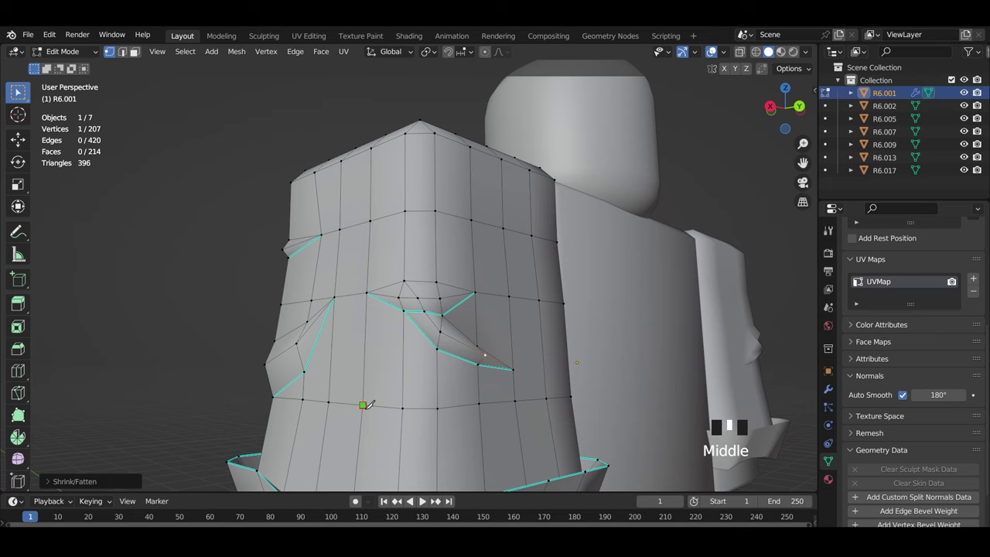
{"action": "middle_click_drag", "start_coordinate": [528, 358], "coordinate": [445, 356]}
{"action": "scroll", "coordinate": [418, 354], "scroll_direction": "down", "scroll_amount": 5}
{"action": "left_click", "coordinate": [298, 349]}
{"action": "middle_click_drag", "start_coordinate": [298, 349], "coordinate": [452, 301]}
{"action": "scroll", "coordinate": [520, 299], "scroll_direction": "up", "scroll_amount": 3}
{"action": "scroll", "coordinate": [452, 301], "scroll_direction": "down", "scroll_amount": 4}
{"action": "middle_click_drag", "start_coordinate": [619, 302], "coordinate": [518, 300], "text": "shift"}
{"action": "scroll", "coordinate": [518, 300], "scroll_direction": "up", "scroll_amount": 3}
{"action": "mouse_move", "coordinate": [518, 300]}
{"action": "middle_mouse_down"}
{"action": "mouse_move", "coordinate": [530, 298]}
{"action": "mouse_move", "coordinate": [504, 337]}
{"action": "mouse_move", "coordinate": [515, 332]}
{"action": "mouse_move", "coordinate": [475, 334]}
{"action": "mouse_move", "coordinate": [533, 332]}
{"action": "mouse_move", "coordinate": [444, 352]}
{"action": "middle_mouse_up"}
{"action": "scroll", "coordinate": [515, 332], "scroll_direction": "up", "scroll_amount": 2}
{"action": "scroll", "coordinate": [533, 332], "scroll_direction": "down", "scroll_amount": 5}
{"action": "key", "text": "z"}
{"action": "scroll", "coordinate": [439, 386], "scroll_direction": "up", "scroll_amount": 3}
{"action": "middle_click_drag", "start_coordinate": [439, 387], "coordinate": [449, 371]}
{"action": "middle_click_drag", "start_coordinate": [325, 353], "coordinate": [680, 340], "text": "shift"}
{"action": "key", "text": "z"}
{"action": "scroll", "coordinate": [481, 338], "scroll_direction": "up", "scroll_amount": 4}
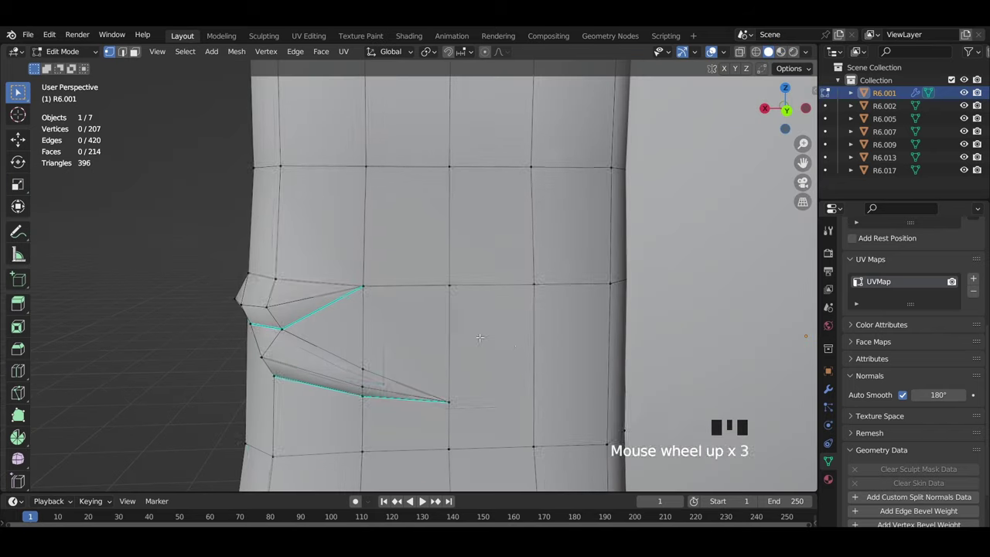
Select the two upper edges of the lower, tapering fold and mark them as sharp
{"action": "key", "text": "2"}
{"action": "left_click", "coordinate": [336, 341], "text": "alt"}
{"action": "right_click", "coordinate": [619, 374]}
{"action": "left_click", "coordinate": [619, 374]}
{"action": "scroll", "coordinate": [618, 374], "scroll_direction": "down", "scroll_amount": 5}
{"action": "middle_click_drag", "start_coordinate": [804, 313], "coordinate": [627, 302], "text": "shift"}
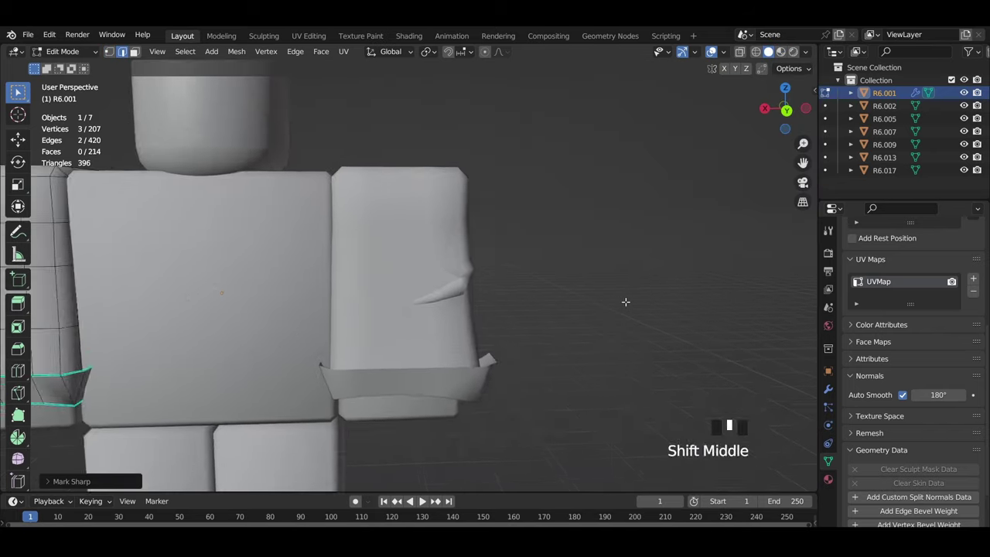
Mark the upper edges of the small fold above it as sharp, including the one at its outer end
{"action": "scroll", "coordinate": [627, 303], "scroll_direction": "up", "scroll_amount": 1}
{"action": "left_click", "coordinate": [618, 310]}
{"action": "key", "text": "z"}
{"action": "mouse_move", "coordinate": [574, 358]}
{"action": "middle_mouse_down"}
{"action": "mouse_move", "coordinate": [498, 320]}
{"action": "mouse_move", "coordinate": [681, 309]}
{"action": "middle_mouse_up"}
{"action": "scroll", "coordinate": [585, 292], "scroll_direction": "up", "scroll_amount": 3}
{"action": "middle_click_drag", "start_coordinate": [495, 305], "coordinate": [525, 286]}
{"action": "middle_click_drag", "start_coordinate": [526, 286], "coordinate": [445, 303], "text": "shift"}
{"action": "scroll", "coordinate": [563, 232], "scroll_direction": "down", "scroll_amount": 4}
{"action": "key", "text": "ctrl+e"}
{"action": "left_click", "coordinate": [568, 341]}
{"action": "left_click", "coordinate": [403, 331]}
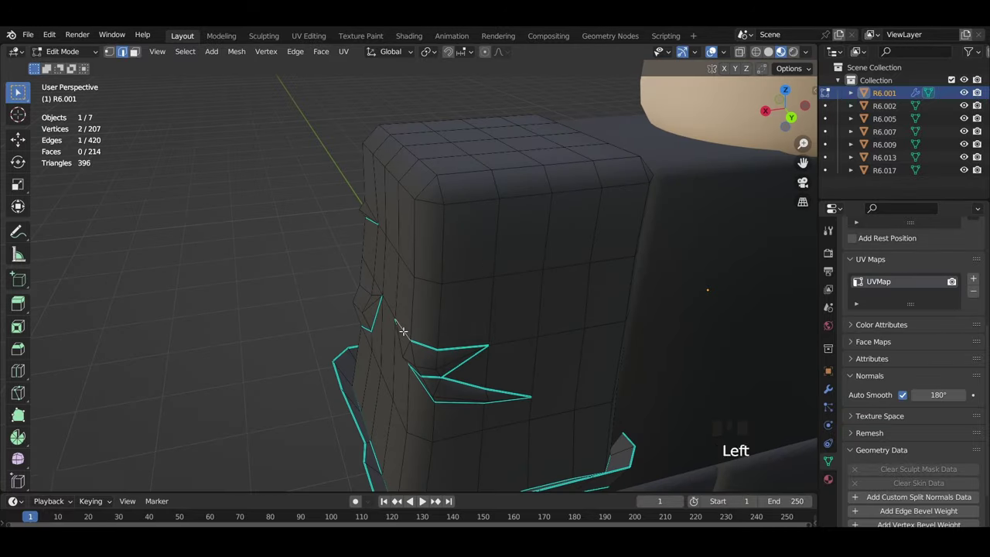
{"action": "key", "text": "ctrl+e"}
{"action": "left_click", "coordinate": [556, 348]}
Adjust the sharp marking of the lower edge at the small fold's outer tip
{"action": "key", "text": "z"}
{"action": "scroll", "coordinate": [570, 379], "scroll_direction": "down", "scroll_amount": 4}
{"action": "middle_click_drag", "start_coordinate": [570, 372], "coordinate": [495, 349], "text": "shift"}
{"action": "scroll", "coordinate": [498, 349], "scroll_direction": "up", "scroll_amount": 1}
{"action": "left_click", "coordinate": [549, 348]}
{"action": "scroll", "coordinate": [464, 344], "scroll_direction": "up", "scroll_amount": 1}
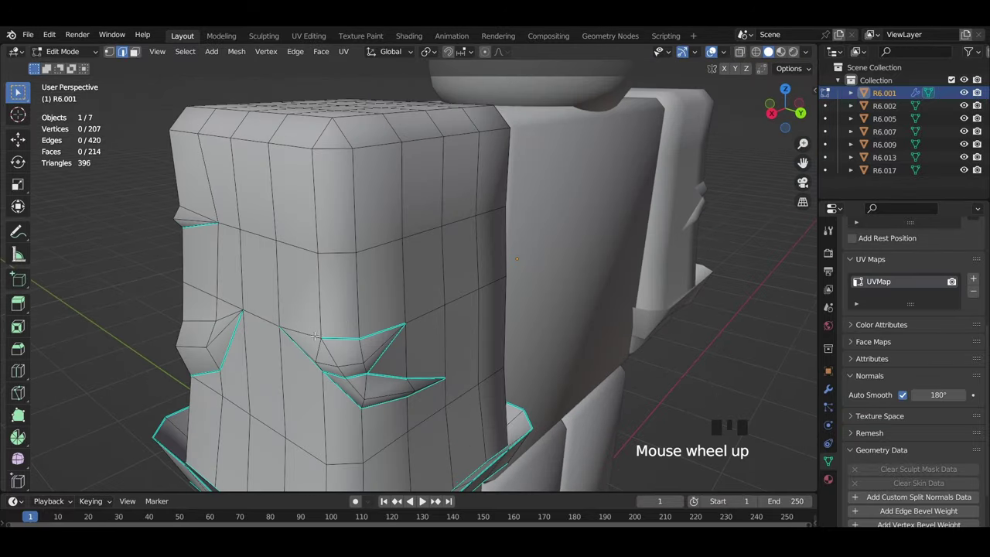
{"action": "left_click", "coordinate": [291, 335]}
{"action": "key", "text": "ctrl+e"}
{"action": "left_click", "coordinate": [514, 365]}
{"action": "key", "text": "ctrl+e"}
{"action": "left_click", "coordinate": [471, 304]}
Select the outer corner vertex on the large diagonal fold's bulge and adjust its height with Shrink/Fatten
{"action": "mouse_move", "coordinate": [471, 305]}
{"action": "middle_mouse_down"}
{"action": "mouse_move", "coordinate": [541, 303]}
{"action": "mouse_move", "coordinate": [463, 456]}
{"action": "mouse_move", "coordinate": [429, 267]}
{"action": "middle_mouse_up"}
{"action": "scroll", "coordinate": [533, 309], "scroll_direction": "down", "scroll_amount": 4}
{"action": "key", "text": "z"}
{"action": "scroll", "coordinate": [429, 267], "scroll_direction": "up", "scroll_amount": 2}
{"action": "left_click", "coordinate": [413, 301]}
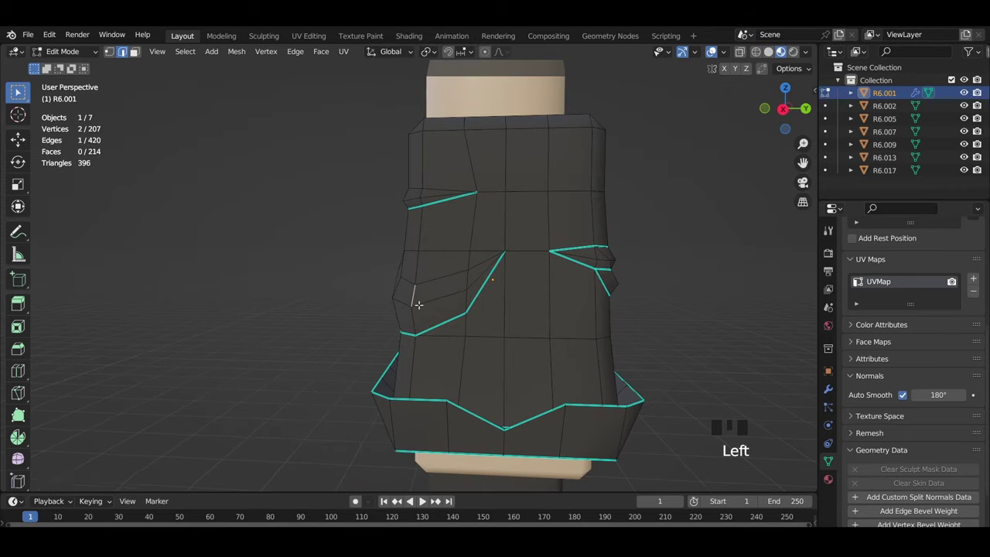
{"action": "key", "text": "ctrl+z"}
{"action": "left_click", "coordinate": [415, 306]}
{"action": "key", "text": "alt+s"}
{"action": "left_click", "coordinate": [422, 304]}
Examine the large diagonal fold and the mirrored sleeve from different angles and in different shading modes
{"action": "key", "text": "z"}
{"action": "scroll", "coordinate": [425, 305], "scroll_direction": "down", "scroll_amount": 3}
{"action": "middle_click_drag", "start_coordinate": [426, 305], "coordinate": [511, 301]}
{"action": "middle_click_drag", "start_coordinate": [433, 302], "coordinate": [379, 298], "text": "shift"}
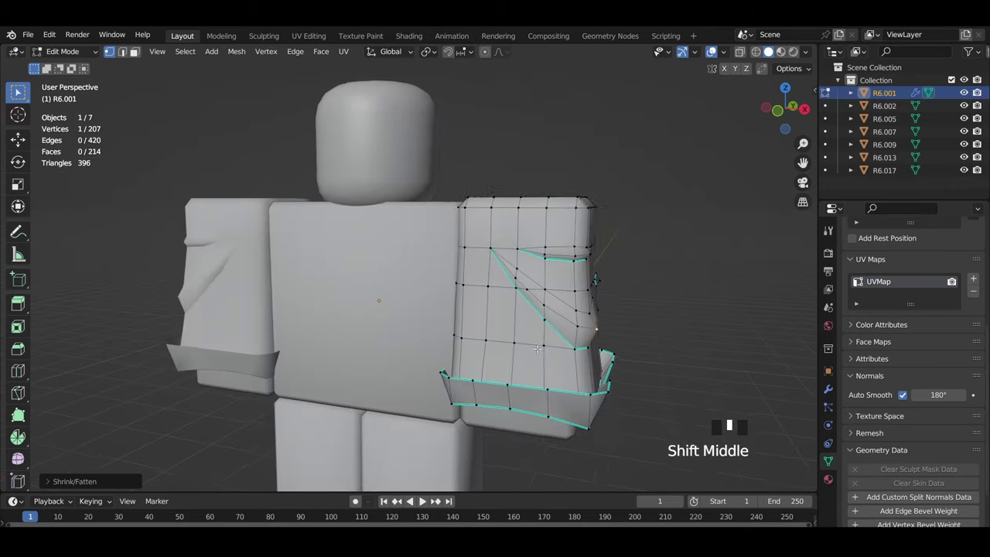
{"action": "middle_click_drag", "start_coordinate": [239, 301], "coordinate": [368, 325]}
{"action": "key", "text": "z"}
{"action": "key", "text": "z"}
{"action": "scroll", "coordinate": [642, 318], "scroll_direction": "up", "scroll_amount": 2}
{"action": "mouse_move", "coordinate": [464, 295]}
{"action": "middle_mouse_down"}
{"action": "mouse_move", "coordinate": [653, 316]}
{"action": "mouse_move", "coordinate": [477, 290]}
{"action": "middle_mouse_up"}
{"action": "scroll", "coordinate": [477, 290], "scroll_direction": "up", "scroll_amount": 2}
{"action": "middle_click_drag", "start_coordinate": [365, 307], "coordinate": [418, 309]}
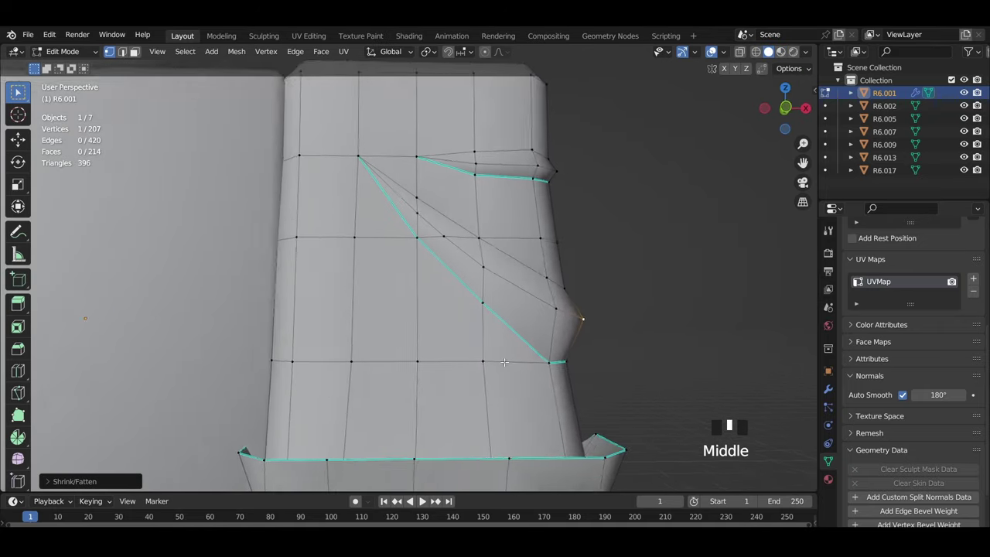
{"action": "key", "text": "ctrl+r"}
{"action": "key", "text": "Escape"}
{"action": "middle_click_drag", "start_coordinate": [549, 418], "coordinate": [495, 388]}
{"action": "key", "text": "l"}
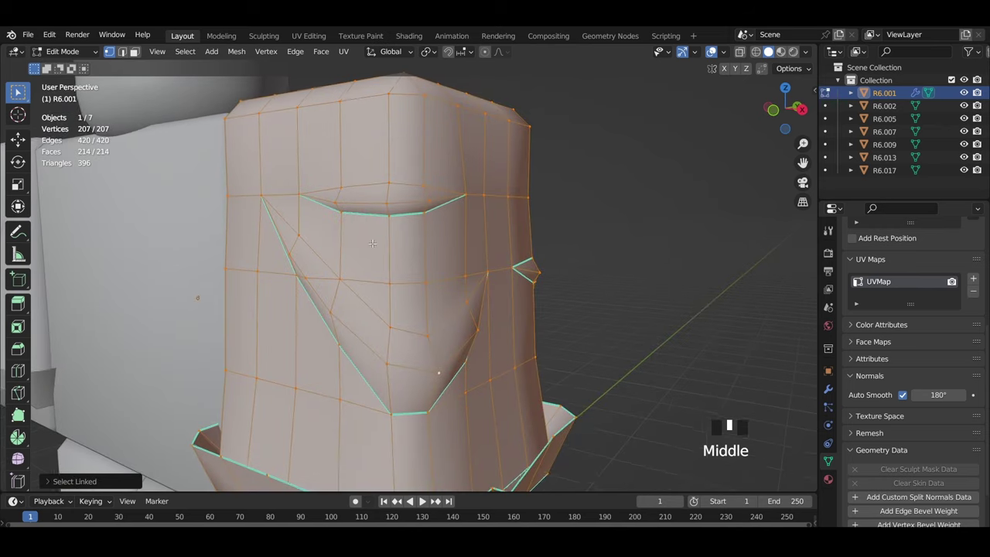
{"action": "key", "text": "k"}
{"action": "left_click", "coordinate": [636, 306]}
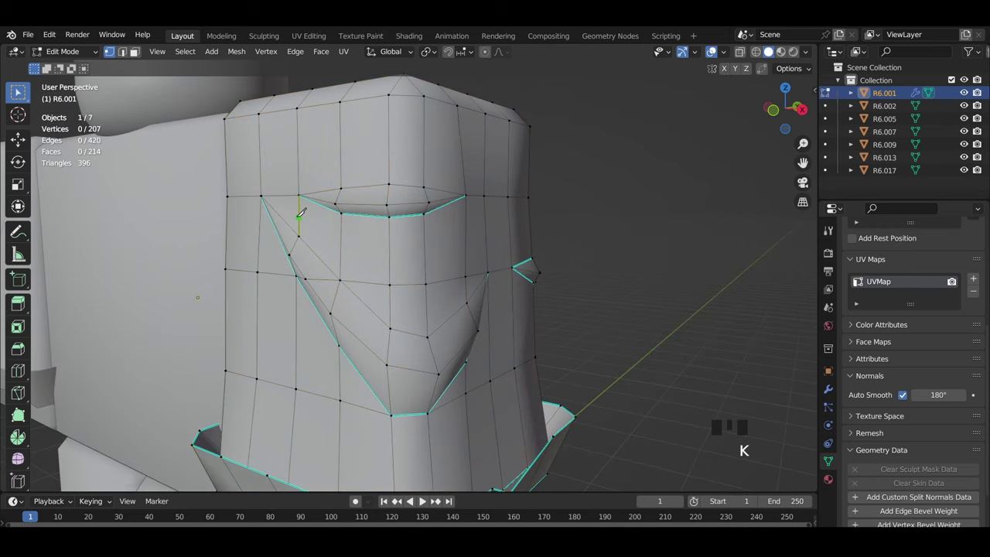
{"action": "scroll", "coordinate": [301, 214], "scroll_direction": "up", "scroll_amount": 3}
{"action": "middle_click_drag", "start_coordinate": [280, 188], "coordinate": [325, 219]}
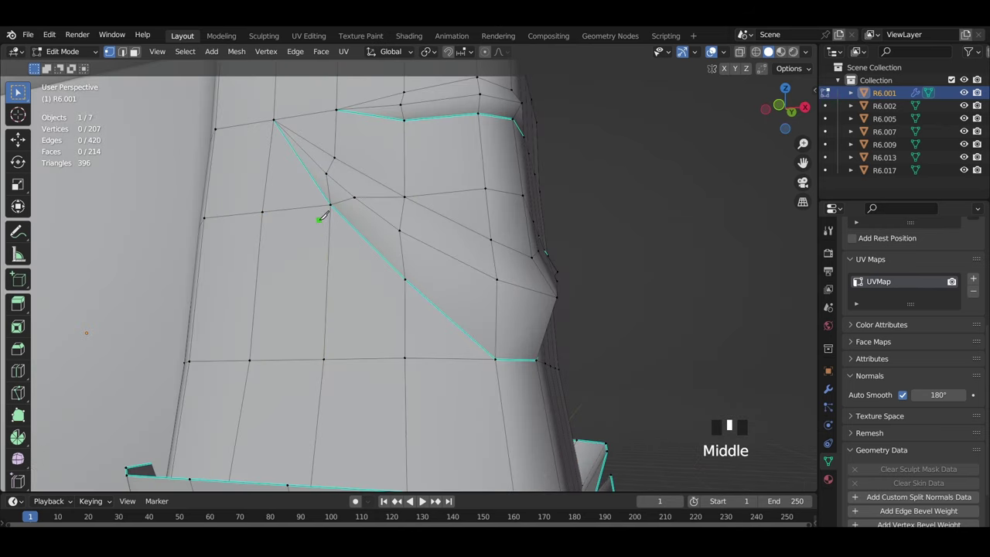
{"action": "scroll", "coordinate": [328, 318], "scroll_direction": "down", "scroll_amount": 6}
{"action": "middle_click_drag", "start_coordinate": [328, 319], "coordinate": [111, 363]}
{"action": "scroll", "coordinate": [192, 346], "scroll_direction": "up", "scroll_amount": 7}
{"action": "middle_click_drag", "start_coordinate": [193, 344], "coordinate": [126, 371], "text": "shift"}
{"action": "left_click", "coordinate": [466, 254]}
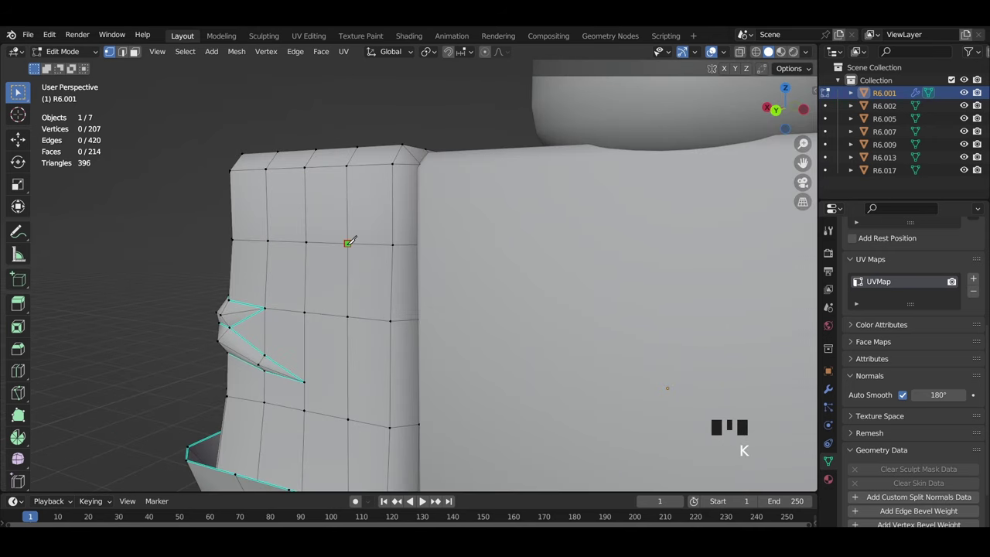
{"action": "key", "text": "z"}
{"action": "key", "text": "a"}
{"action": "mouse_move", "coordinate": [462, 258]}
{"action": "middle_mouse_down"}
{"action": "mouse_move", "coordinate": [486, 265]}
{"action": "mouse_move", "coordinate": [488, 288]}
{"action": "middle_mouse_up"}
{"action": "key", "text": "alt+a"}
{"action": "key", "text": "z"}
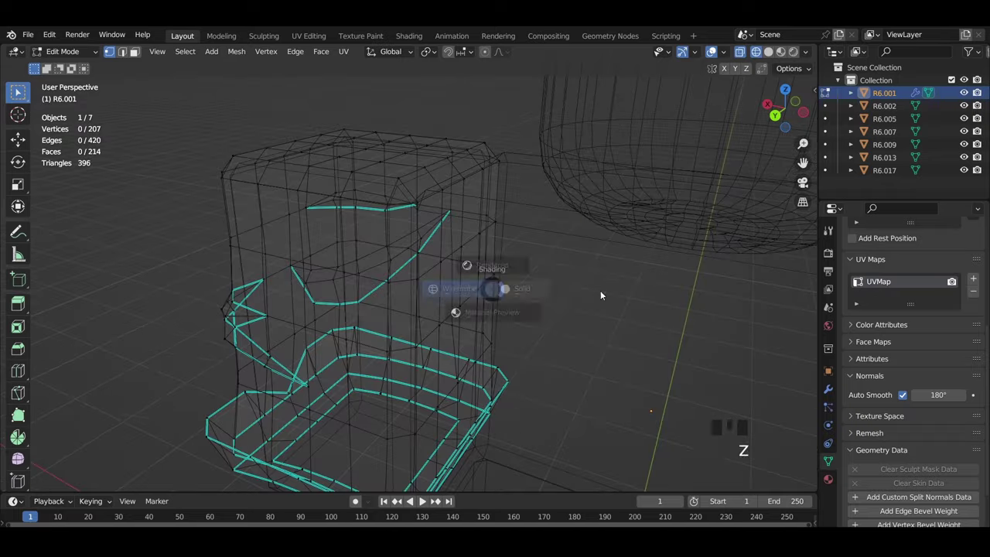
{"action": "middle_click_drag", "start_coordinate": [600, 293], "coordinate": [569, 288]}
{"action": "key", "text": "k"}
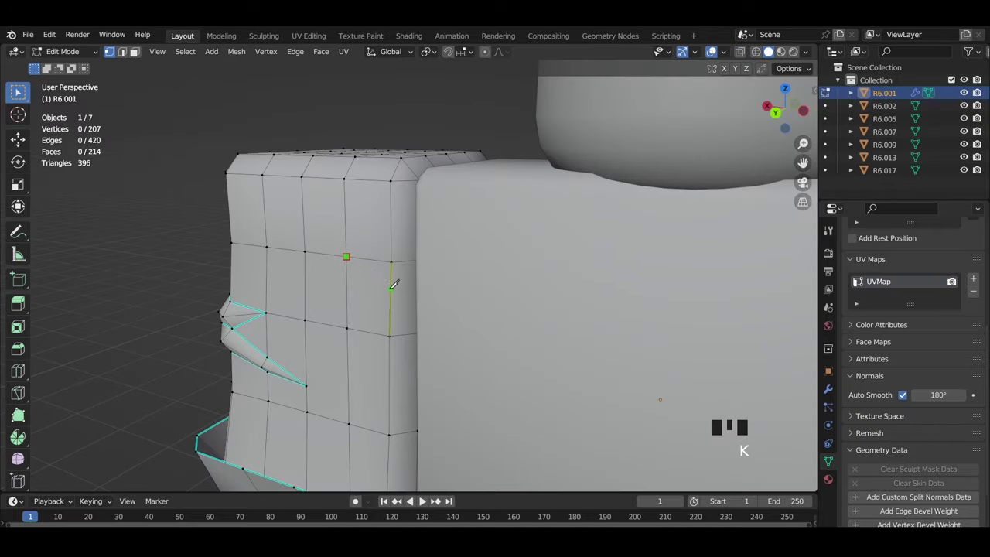
{"action": "key", "text": "Escape"}
Hide the torso object R6.013 in Object Mode and reopen the sleeve mesh R6.001 in Edit Mode
{"action": "left_click", "coordinate": [72, 52]}
{"action": "left_click", "coordinate": [68, 68]}
{"action": "left_click", "coordinate": [594, 274]}
{"action": "key", "text": "h"}
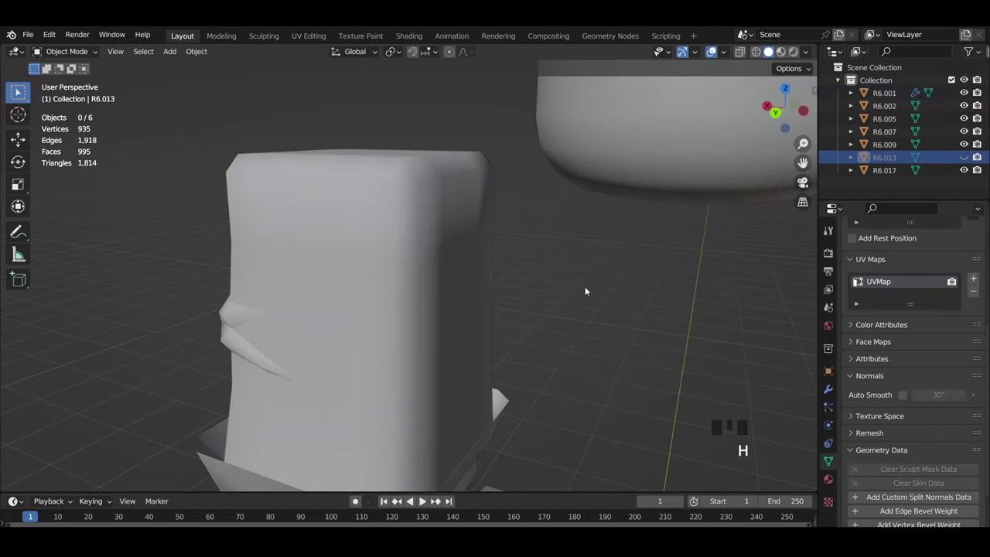
{"action": "left_click", "coordinate": [449, 291]}
{"action": "left_click", "coordinate": [71, 53]}
{"action": "left_click", "coordinate": [68, 82]}
{"action": "left_click", "coordinate": [756, 276]}
Cut a small fold outline with a middle line around the sleeve's inner corner using the Knife tool
{"action": "scroll", "coordinate": [371, 270], "scroll_direction": "up", "scroll_amount": 1}
{"action": "key", "text": "k"}
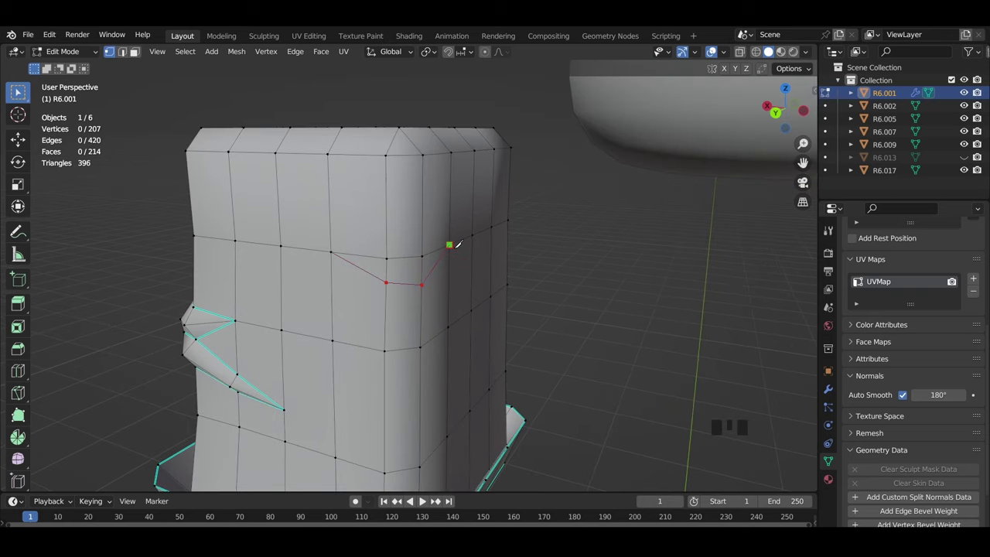
{"action": "left_click", "coordinate": [331, 252]}
{"action": "key", "text": "Return"}
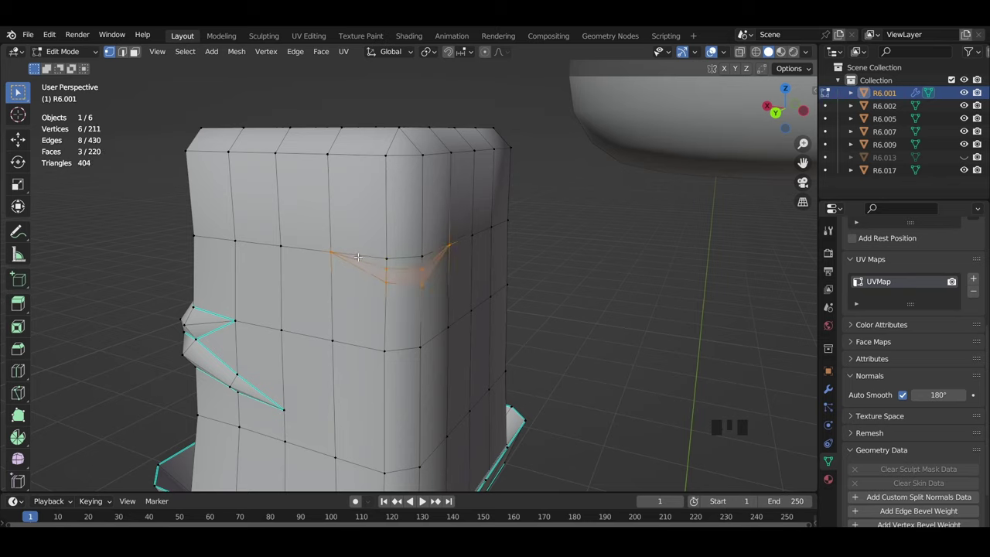
Slide the new fold's lower corner vertex slightly upward along its edge to level the bottom line
{"action": "scroll", "coordinate": [446, 260], "scroll_direction": "up", "scroll_amount": 3}
{"action": "left_click", "coordinate": [441, 290]}
{"action": "key", "text": "2"}
{"action": "key", "text": "ctrl+z"}
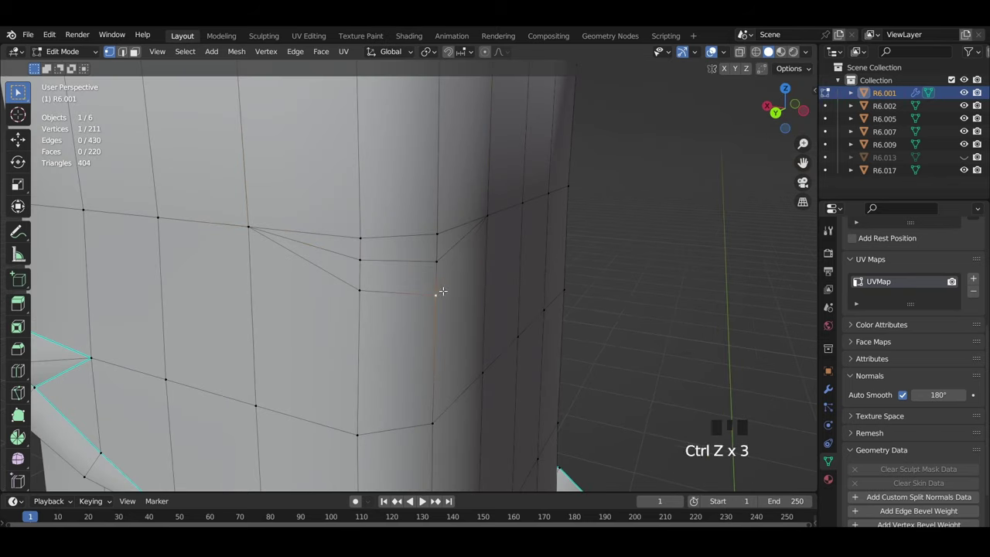
{"action": "key", "text": "shift+v"}
{"action": "left_click", "coordinate": [437, 291]}
Select the three edges of the new corner fold's middle line and mark them as sharp
{"action": "key", "text": "2"}
{"action": "left_click", "coordinate": [394, 261], "text": "alt"}
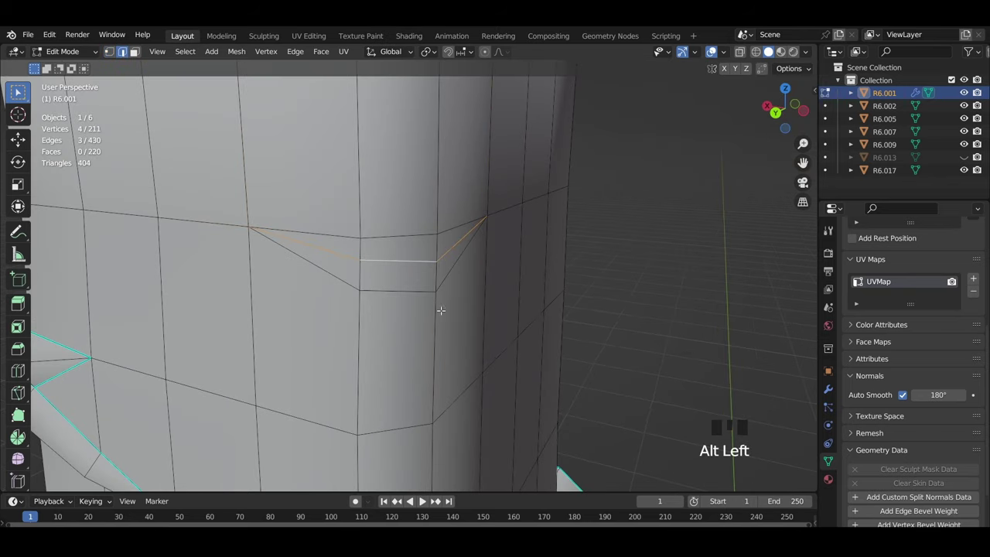
{"action": "scroll", "coordinate": [440, 310], "scroll_direction": "down", "scroll_amount": 2}
{"action": "key", "text": "ctrl+e"}
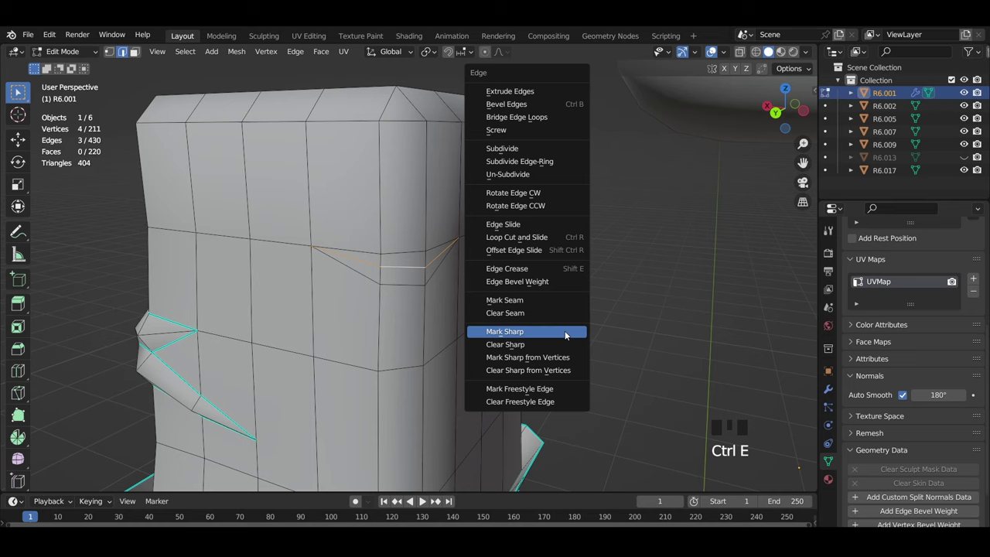
{"action": "left_click", "coordinate": [565, 335]}
Rotate the short central edge of the sharp middle line and push it inward about 0.02 m with Shrink/Fatten
{"action": "scroll", "coordinate": [465, 301], "scroll_direction": "up", "scroll_amount": 3}
{"action": "left_click", "coordinate": [430, 266]}
{"action": "middle_click_drag", "start_coordinate": [480, 270], "coordinate": [506, 259]}
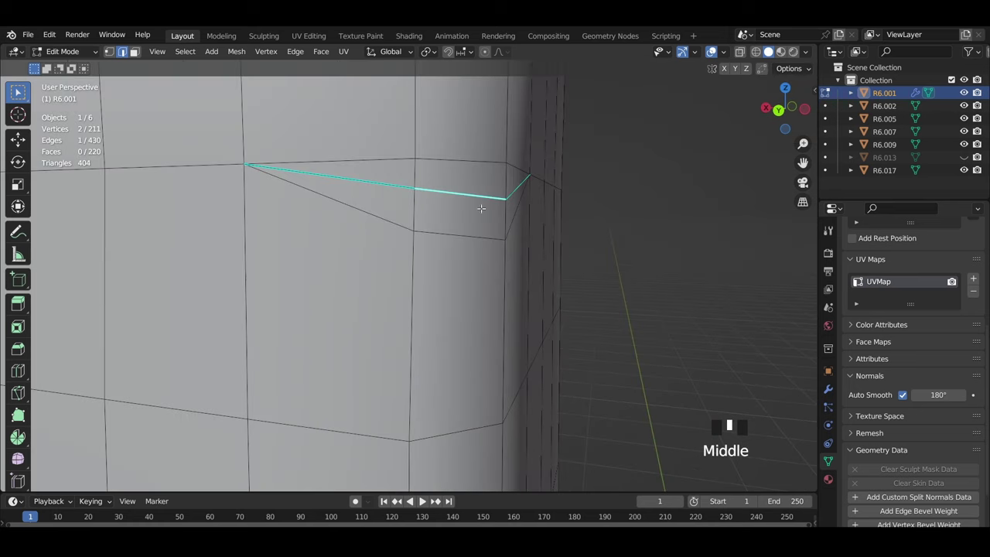
{"action": "key", "text": "r"}
{"action": "left_click", "coordinate": [559, 217]}
{"action": "key", "text": "r"}
{"action": "left_click", "coordinate": [545, 209]}
{"action": "key", "text": "alt+s"}
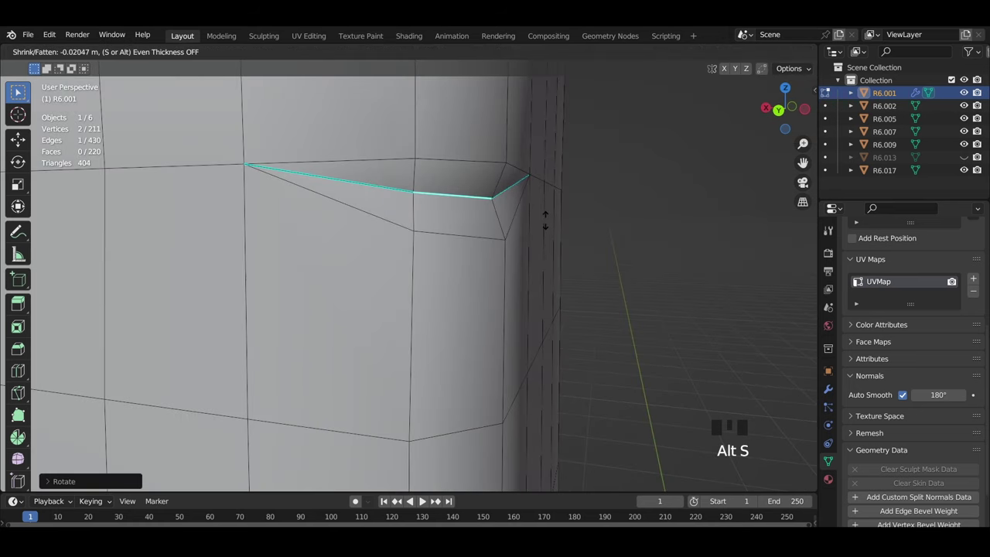
{"action": "left_click", "coordinate": [546, 220]}
Move the corner fold's upper edge up and then its lower edge vertically along the global Z axis
{"action": "scroll", "coordinate": [420, 175], "scroll_direction": "down", "scroll_amount": 2}
{"action": "left_click", "coordinate": [435, 206]}
{"action": "key", "text": "g"}
{"action": "key", "text": "z"}
{"action": "left_click", "coordinate": [436, 200]}
{"action": "left_click", "coordinate": [437, 250]}
{"action": "key", "text": "g"}
{"action": "key", "text": "z"}
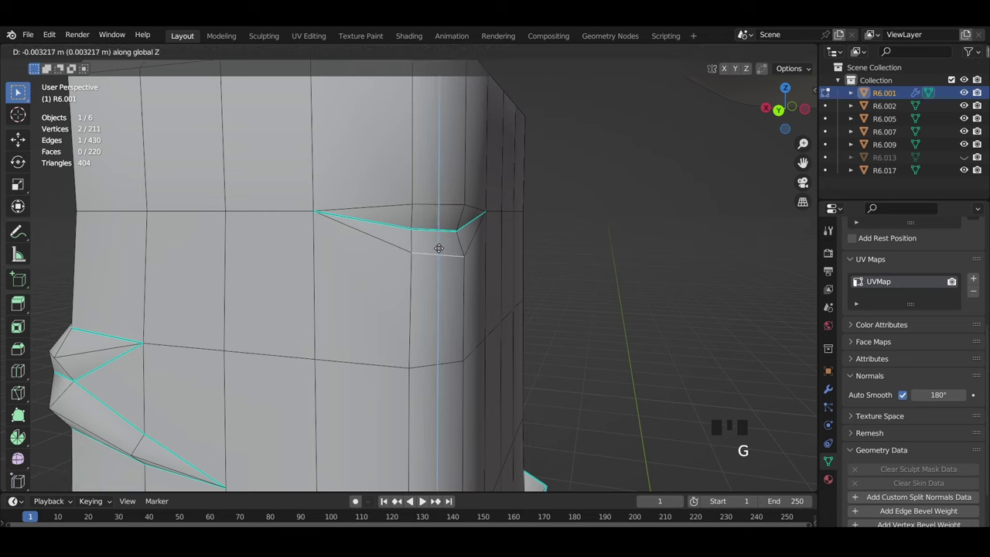
{"action": "left_click", "coordinate": [437, 251]}
Cut the outline of a second fold directly below the corner fold, tapering to a point on the sleeve's flat side
{"action": "scroll", "coordinate": [425, 263], "scroll_direction": "down", "scroll_amount": 1}
{"action": "key", "text": "k"}
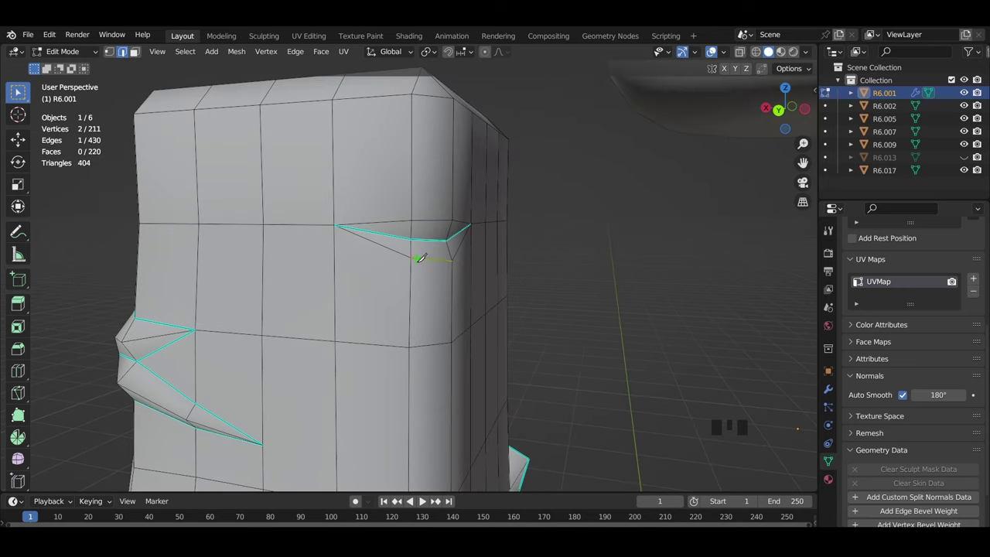
{"action": "left_click", "coordinate": [335, 323]}
{"action": "left_click", "coordinate": [452, 298]}
{"action": "middle_click_drag", "start_coordinate": [488, 283], "coordinate": [454, 298]}
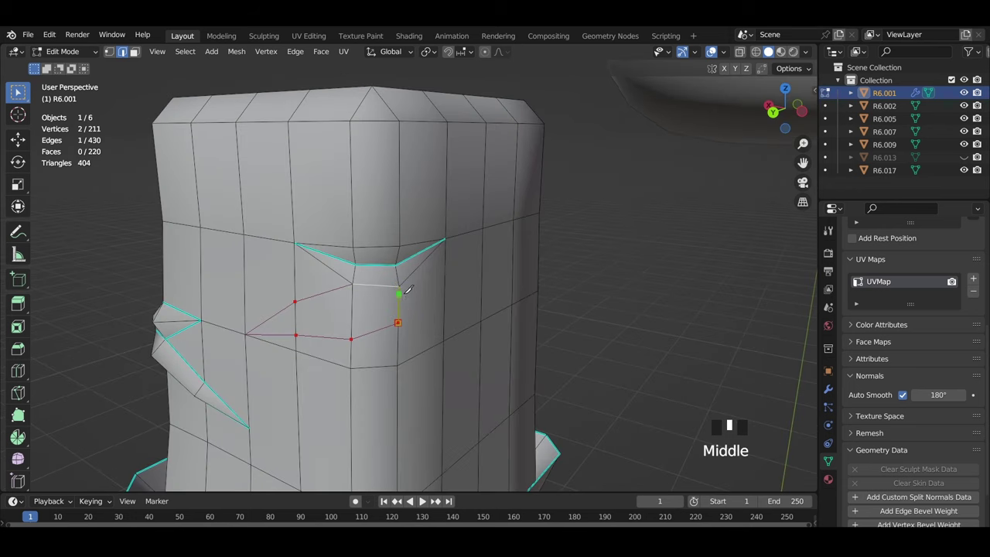
{"action": "key", "text": "Return"}
Cut a middle line through the second corner fold and slide its central vertex down along the edge
{"action": "key", "text": "k"}
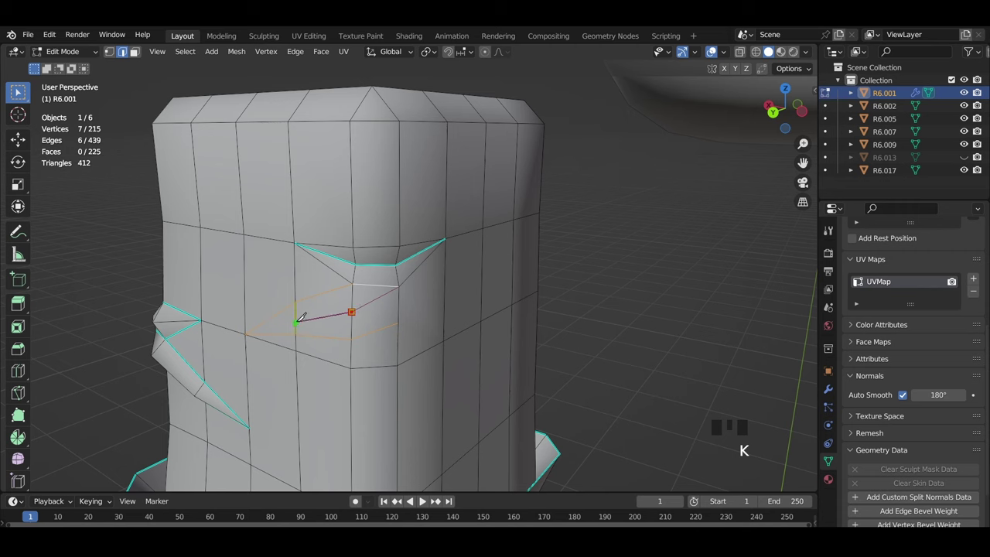
{"action": "left_click", "coordinate": [246, 334]}
{"action": "key", "text": "Return"}
{"action": "left_click", "coordinate": [351, 315]}
{"action": "key", "text": "1"}
{"action": "left_click", "coordinate": [351, 315]}
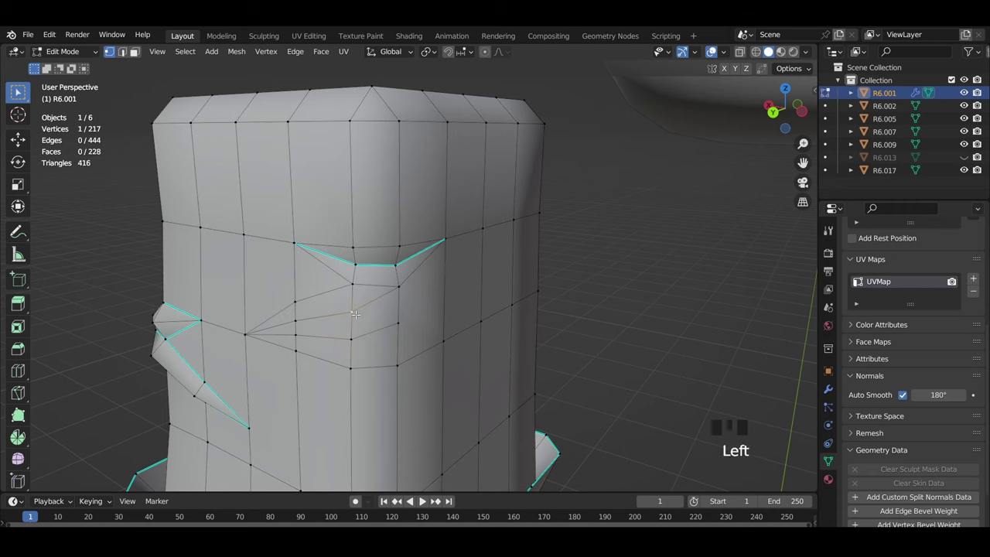
{"action": "key", "text": "shift+v"}
{"action": "left_click", "coordinate": [350, 325]}
Select the second corner fold's edge at the sleeve corner and adjust its depth with Shrink/Fatten
{"action": "middle_click_drag", "start_coordinate": [338, 314], "coordinate": [504, 350]}
{"action": "scroll", "coordinate": [570, 318], "scroll_direction": "up", "scroll_amount": 2}
{"action": "key", "text": "2"}
{"action": "left_click", "coordinate": [580, 324]}
{"action": "key", "text": "alt+s"}
{"action": "left_click", "coordinate": [608, 330]}
Mark the second corner fold's middle line as sharp and reposition the line's end vertex on the sleeve corner
{"action": "left_click", "coordinate": [510, 341], "text": "alt"}
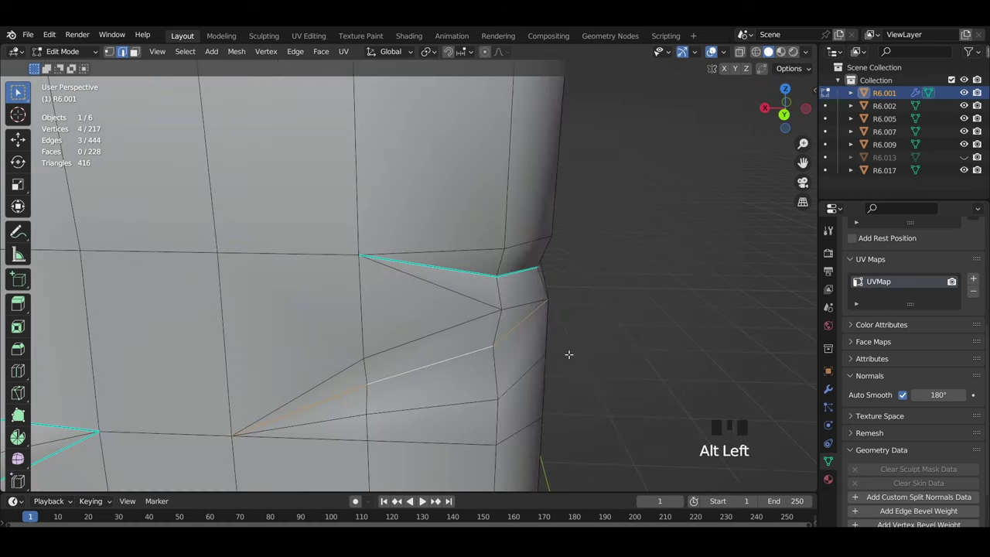
{"action": "key", "text": "ctrl+e"}
{"action": "left_click", "coordinate": [606, 361]}
{"action": "key", "text": "1"}
{"action": "left_click", "coordinate": [554, 303]}
{"action": "key", "text": "g"}
{"action": "left_click", "coordinate": [546, 301]}
{"action": "middle_click_drag", "start_coordinate": [544, 302], "coordinate": [506, 306]}
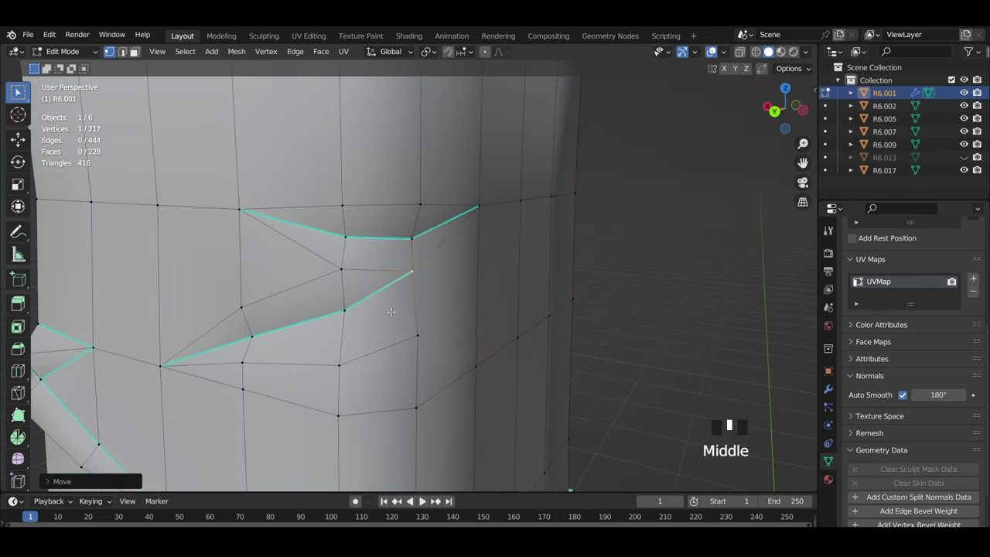
Slide the vertex below the second fold's sharp end along its edge and join it to the neighbouring vertex beside the corner
{"action": "left_click", "coordinate": [418, 334]}
{"action": "key", "text": "shift+v"}
{"action": "left_click", "coordinate": [420, 325]}
{"action": "left_click", "coordinate": [477, 210], "text": "shift"}
{"action": "left_click", "coordinate": [406, 318]}
{"action": "left_click", "coordinate": [485, 360], "text": "shift"}
{"action": "key", "text": "j"}
{"action": "scroll", "coordinate": [555, 360], "scroll_direction": "down", "scroll_amount": 2}
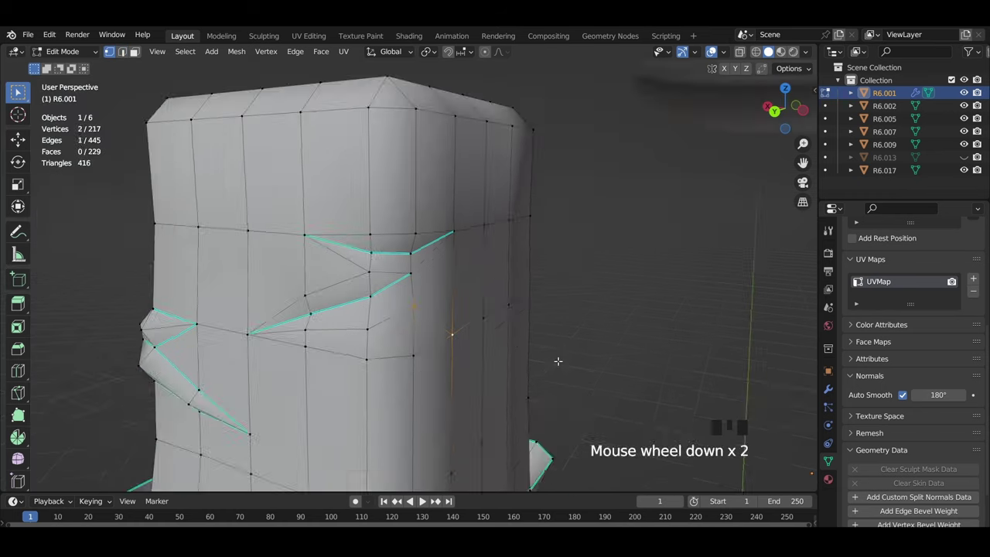
Select the second fold's column of stacked vertices along the sleeve corner
{"action": "left_click", "coordinate": [557, 361]}
{"action": "middle_click_drag", "start_coordinate": [425, 320], "coordinate": [487, 315]}
{"action": "left_click", "coordinate": [474, 296]}
{"action": "left_click", "coordinate": [492, 303]}
{"action": "left_click", "coordinate": [489, 280], "text": "shift"}
{"action": "left_click", "coordinate": [492, 261], "text": "shift"}
{"action": "key", "text": "a"}
{"action": "key", "text": "s"}
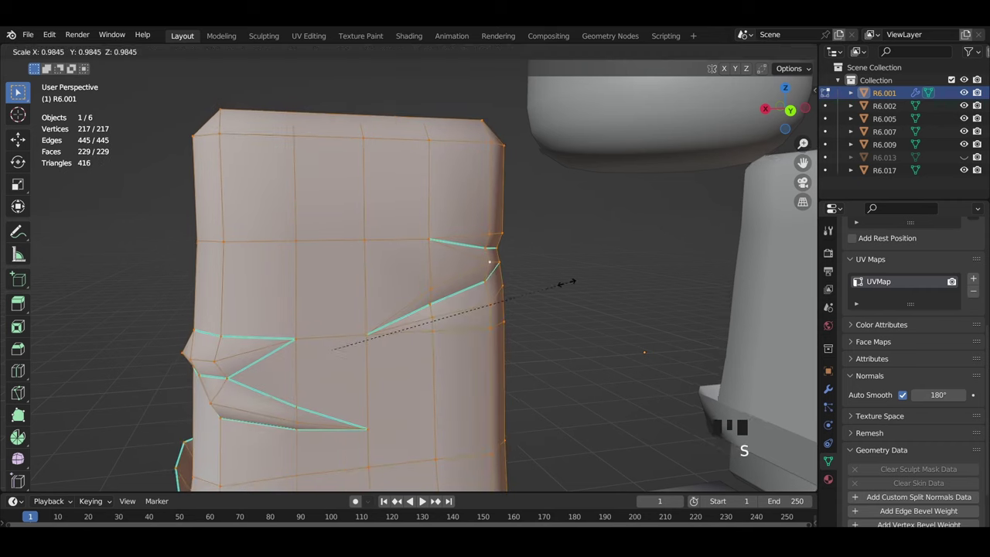
{"action": "left_click", "coordinate": [559, 284]}
{"action": "key", "text": "ctrl+z"}
{"action": "key", "text": "ctrl+z"}
Scale the selected fold vertices along the Z axis and move the fold's pointed tip vertically along Z
{"action": "key", "text": "s"}
{"action": "key", "text": "z"}
{"action": "left_click", "coordinate": [530, 295]}
{"action": "left_click", "coordinate": [367, 335]}
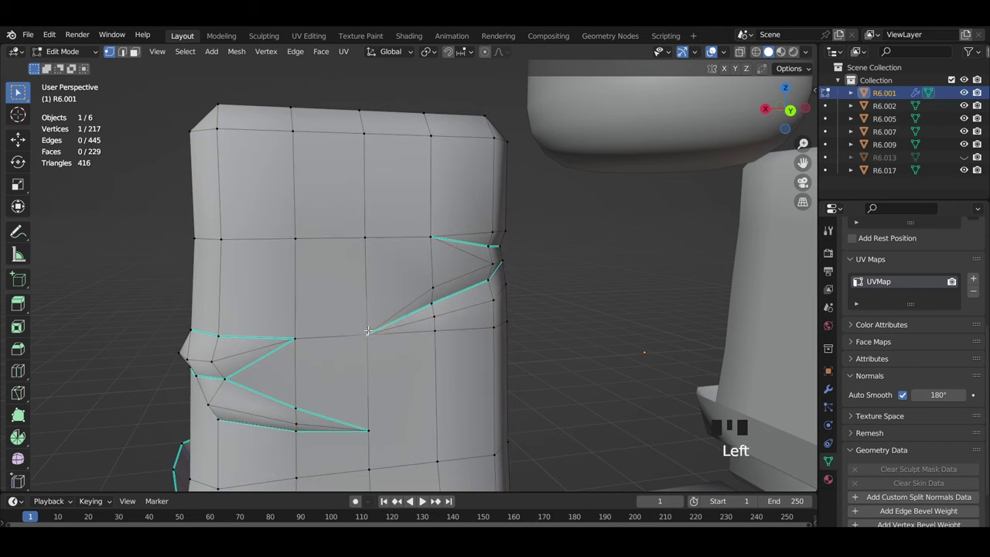
{"action": "key", "text": "g"}
{"action": "key", "text": "z"}
{"action": "left_click", "coordinate": [368, 322]}
Scale the column of vertices between the second fold's tip and the sleeve corner
{"action": "left_click_drag", "start_coordinate": [443, 328], "coordinate": [418, 280]}
{"action": "key", "text": "s"}
{"action": "left_click", "coordinate": [480, 289]}
{"action": "left_click", "coordinate": [545, 292]}
Cut a slanted fold around the sleeve corner just above the cuff, with an outline pointed at both ends and a middle line
{"action": "middle_click_drag", "start_coordinate": [539, 294], "coordinate": [497, 281]}
{"action": "scroll", "coordinate": [482, 279], "scroll_direction": "down", "scroll_amount": 4}
{"action": "scroll", "coordinate": [482, 278], "scroll_direction": "up", "scroll_amount": 3}
{"action": "middle_click_drag", "start_coordinate": [383, 259], "coordinate": [269, 295]}
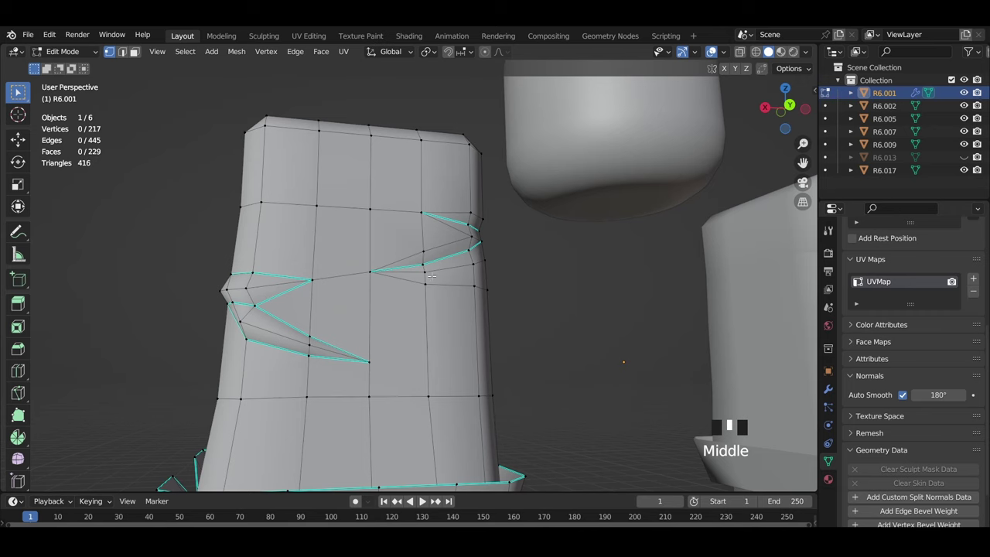
{"action": "middle_click_drag", "start_coordinate": [367, 325], "coordinate": [277, 341], "text": "shift"}
{"action": "scroll", "coordinate": [309, 331], "scroll_direction": "up", "scroll_amount": 2}
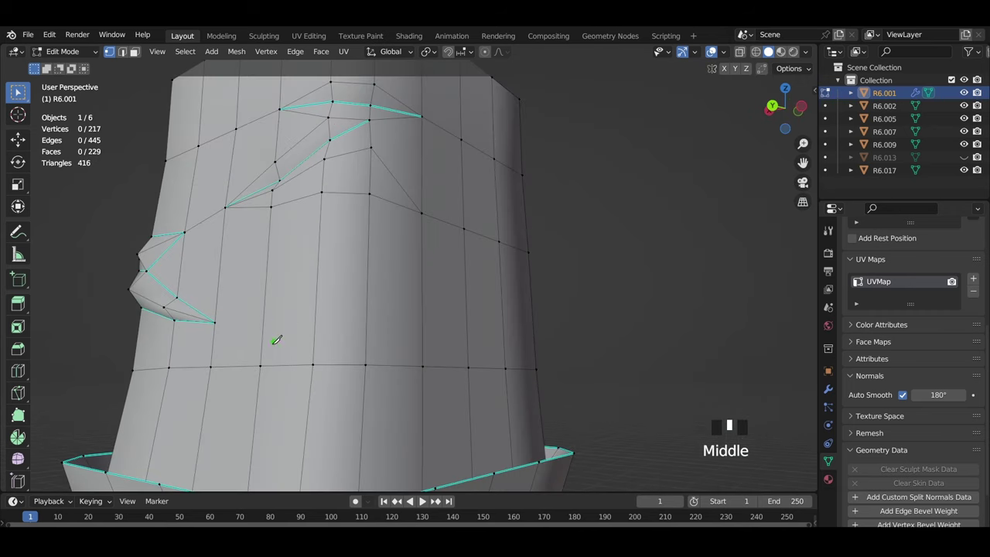
{"action": "left_click", "coordinate": [363, 415]}
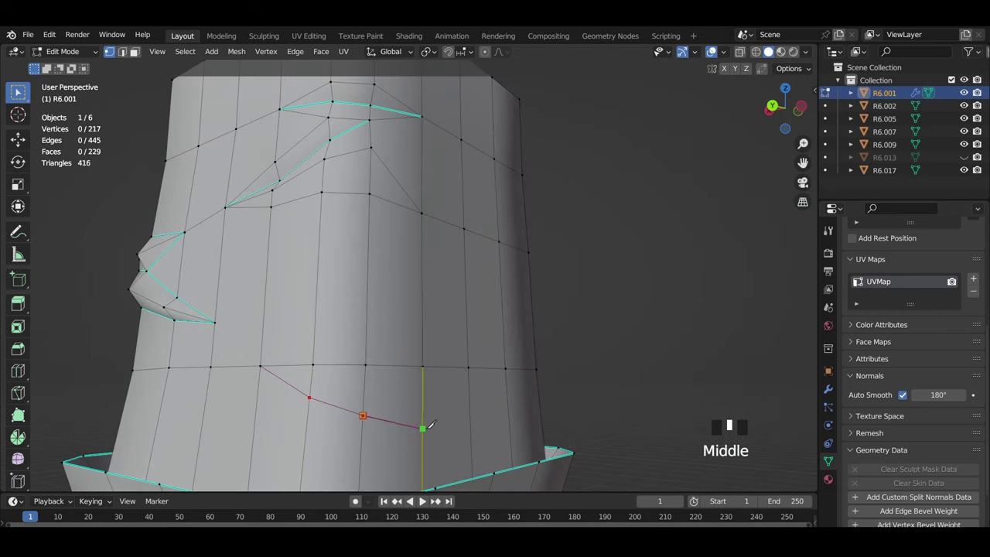
{"action": "left_click", "coordinate": [422, 427]}
{"action": "left_click", "coordinate": [471, 437]}
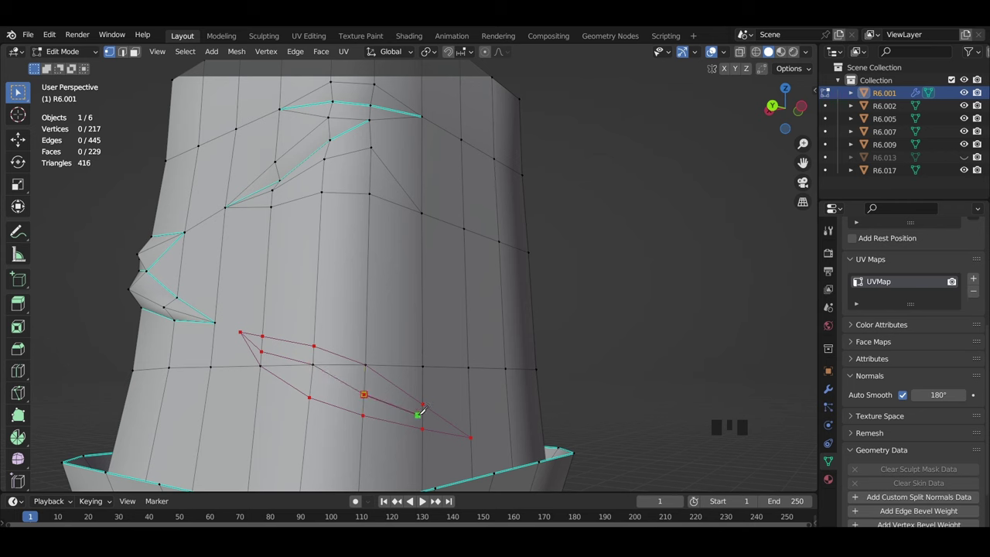
{"action": "key", "text": "Return"}
Slide two vertices of the new lower fold's middle line along their edges and select the line's inner vertices
{"action": "left_click", "coordinate": [313, 365]}
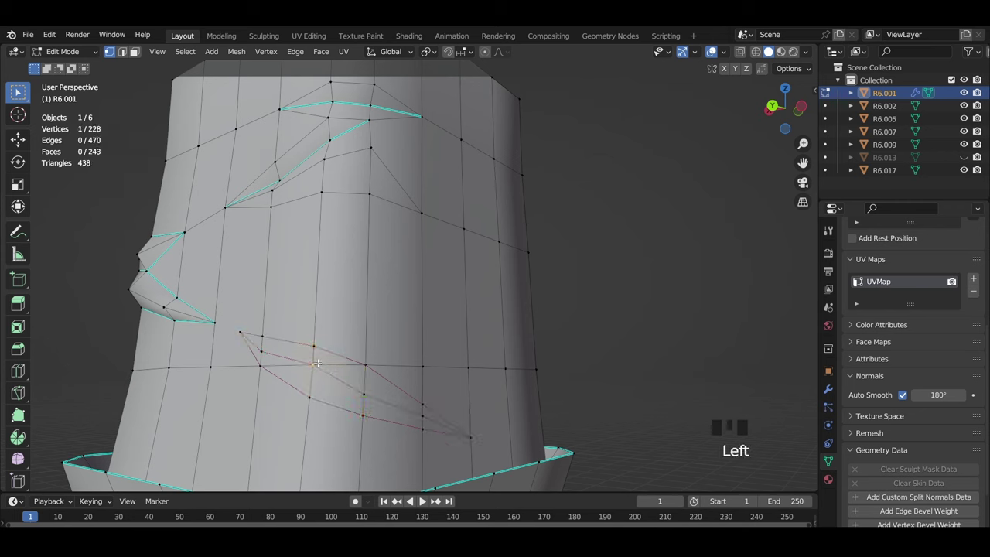
{"action": "key", "text": "shift+v"}
{"action": "left_click", "coordinate": [307, 367]}
{"action": "left_click", "coordinate": [259, 351]}
{"action": "key", "text": "shift+v"}
{"action": "left_click", "coordinate": [261, 349]}
{"action": "left_click", "coordinate": [415, 418], "text": "ctrl+shift"}
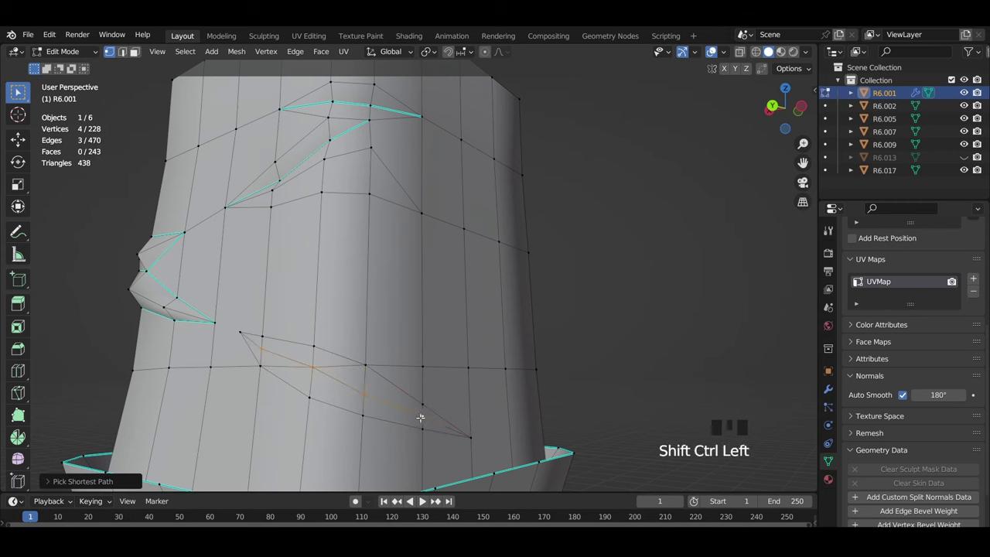
Try changing the depth of the lower fold's middle line with Shrink/Fatten, then undo it
{"action": "key", "text": "alt+s"}
{"action": "left_click", "coordinate": [425, 412]}
{"action": "key", "text": "2"}
{"action": "left_click", "coordinate": [354, 412], "text": "alt"}
{"action": "middle_click_drag", "start_coordinate": [407, 402], "coordinate": [385, 406]}
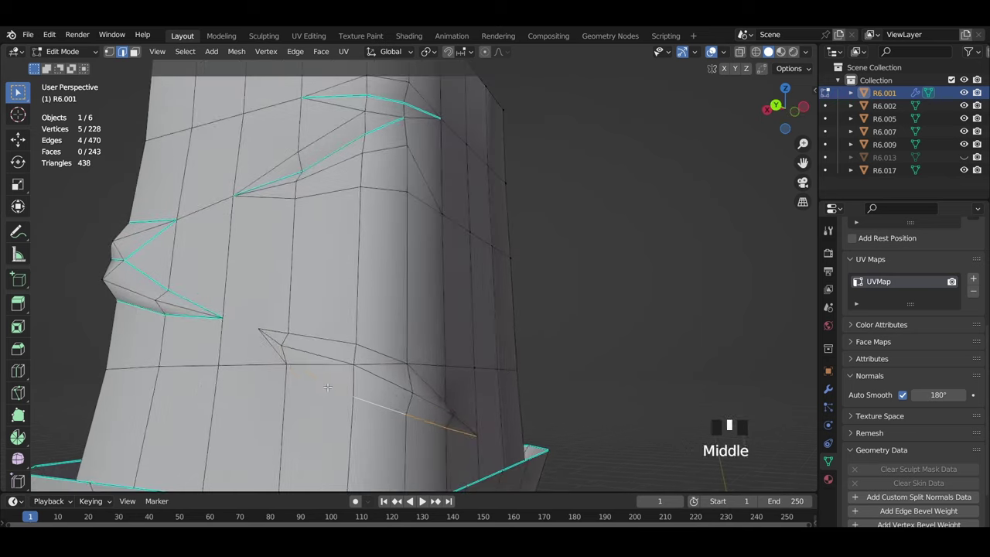
{"action": "key", "text": "ctrl+z"}
{"action": "key", "text": "ctrl+z"}
{"action": "key", "text": "ctrl+z"}
{"action": "key", "text": "ctrl+z"}
{"action": "key", "text": "ctrl+z"}
Extend the selection to both tips of the lower fold's middle line and mark the whole line as sharp
{"action": "key", "text": "2"}
{"action": "left_click", "coordinate": [454, 428], "text": "shift"}
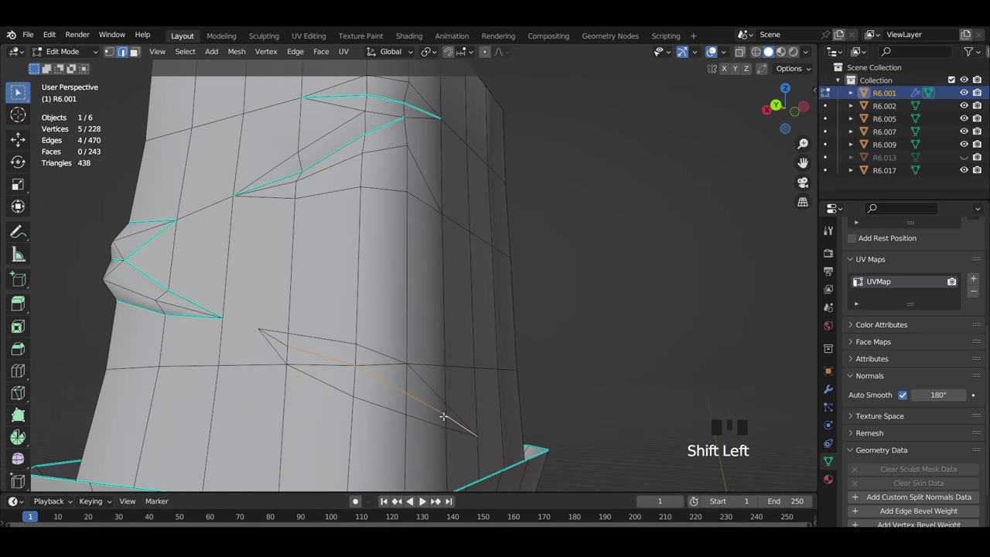
{"action": "left_click", "coordinate": [285, 343], "text": "shift"}
{"action": "key", "text": "ctrl+e"}
{"action": "left_click", "coordinate": [498, 379]}
Try limiting the selection to the inner edges of the lower fold's sharp line
{"action": "left_click", "coordinate": [329, 360]}
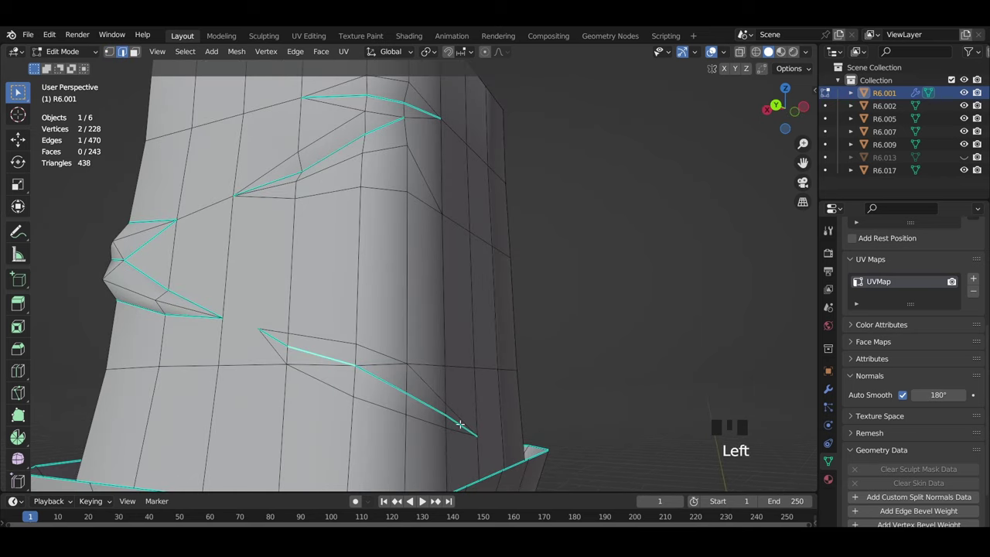
{"action": "left_click", "coordinate": [437, 413], "text": "ctrl+shift"}
{"action": "key", "text": "ctrl+z"}
{"action": "key", "text": "ctrl+z"}
{"action": "middle_click_drag", "start_coordinate": [345, 378], "coordinate": [438, 411]}
{"action": "scroll", "coordinate": [433, 385], "scroll_direction": "up", "scroll_amount": 2}
{"action": "left_click", "coordinate": [438, 411], "text": "shift"}
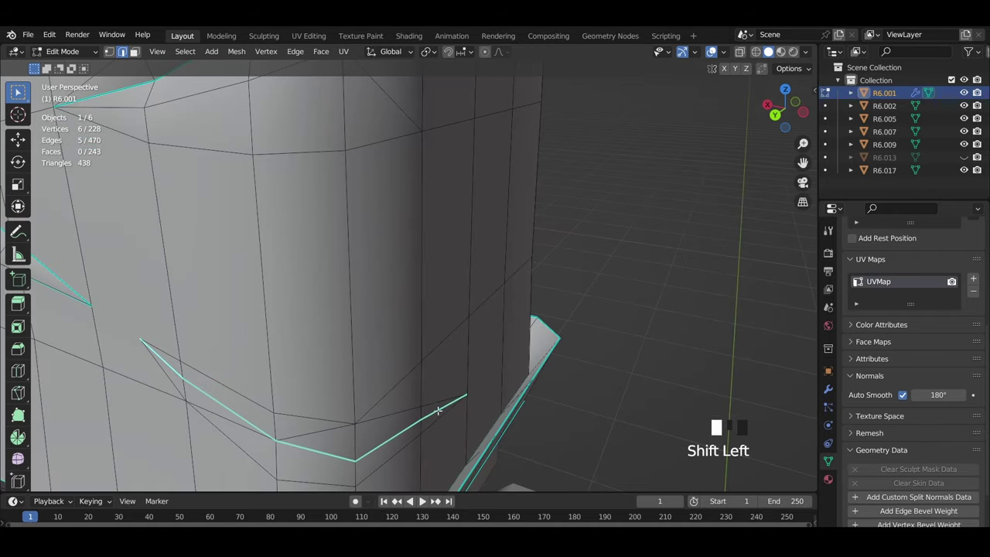
{"action": "left_click", "coordinate": [173, 366], "text": "shift"}
{"action": "middle_click_drag", "start_coordinate": [342, 393], "coordinate": [362, 349], "text": "shift"}
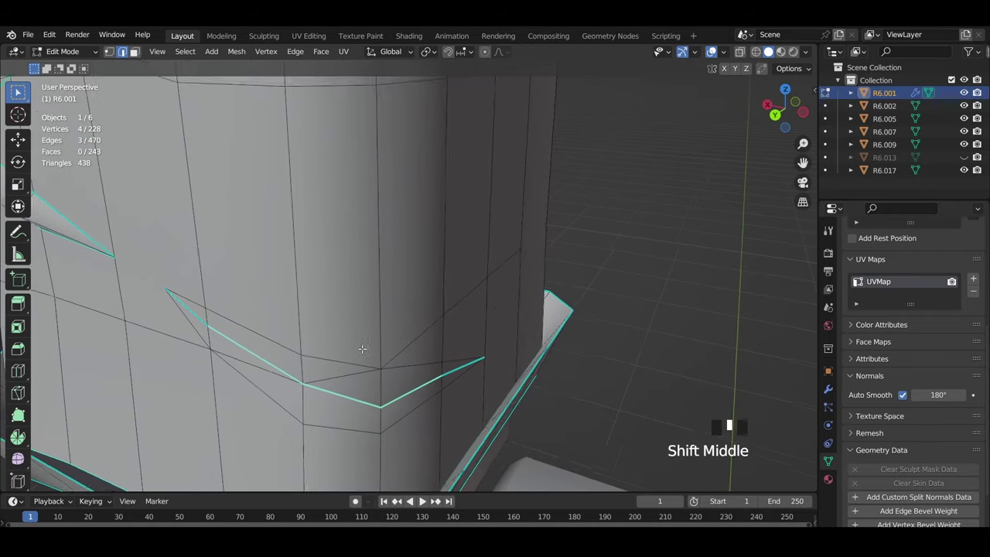
{"action": "left_click", "coordinate": [497, 318]}
{"action": "key", "text": "ctrl+z"}
{"action": "key", "text": "ctrl+z"}
{"action": "key", "text": "ctrl+z"}
Try Shrink/Fatten on the lower fold's sharp line, check its depth in wireframe, and undo it
{"action": "key", "text": "alt+s"}
{"action": "left_click", "coordinate": [533, 348]}
{"action": "key", "text": "shift+z"}
{"action": "mouse_move", "coordinate": [193, 315]}
{"action": "middle_mouse_down"}
{"action": "mouse_move", "coordinate": [198, 385]}
{"action": "mouse_move", "coordinate": [345, 314]}
{"action": "mouse_move", "coordinate": [383, 338]}
{"action": "middle_mouse_up"}
{"action": "scroll", "coordinate": [382, 338], "scroll_direction": "up", "scroll_amount": 1}
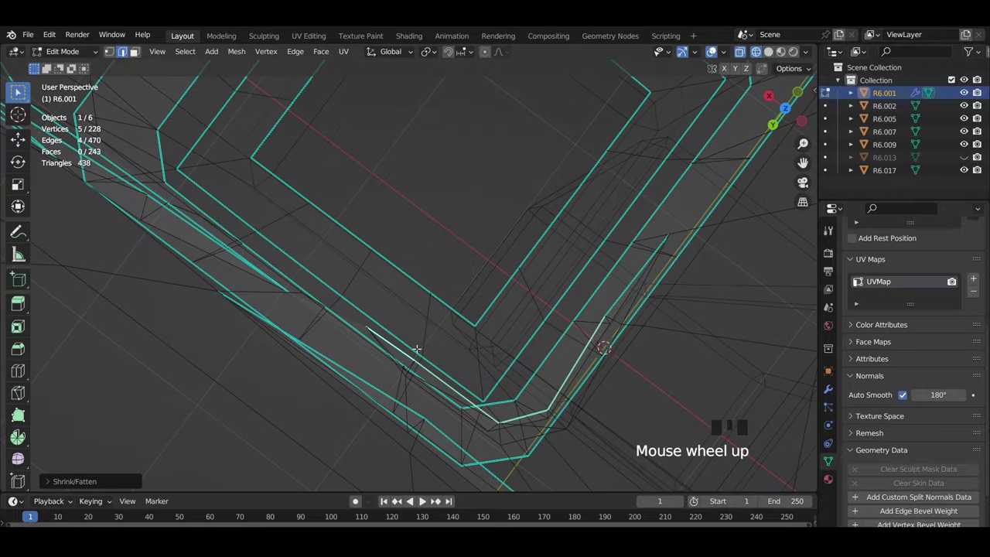
{"action": "key", "text": "ctrl+z"}
{"action": "key", "text": "ctrl+z"}
{"action": "key", "text": "ctrl+z"}
Return to solid shading, try pushing the complete sharp line including its pointed ends inward with Shrink/Fatten, and undo it
{"action": "middle_click_drag", "start_coordinate": [438, 362], "coordinate": [526, 300]}
{"action": "mouse_move", "coordinate": [526, 300]}
{"action": "middle_mouse_down", "text": "shift"}
{"action": "mouse_move", "coordinate": [567, 265]}
{"action": "mouse_move", "coordinate": [544, 274]}
{"action": "middle_mouse_up", "text": "shift"}
{"action": "key", "text": "shift+z"}
{"action": "scroll", "coordinate": [568, 265], "scroll_direction": "up", "scroll_amount": 2}
{"action": "scroll", "coordinate": [543, 274], "scroll_direction": "up", "scroll_amount": 2}
{"action": "key", "text": "alt+s"}
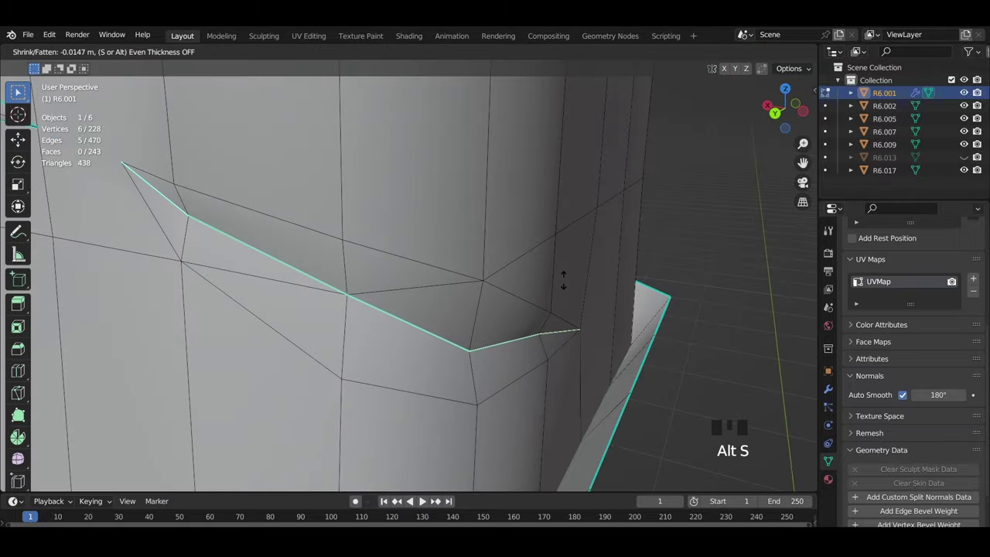
{"action": "left_click", "coordinate": [564, 281]}
{"action": "key", "text": "ctrl+z"}
{"action": "scroll", "coordinate": [304, 246], "scroll_direction": "down", "scroll_amount": 4}
{"action": "key", "text": "ctrl+z"}
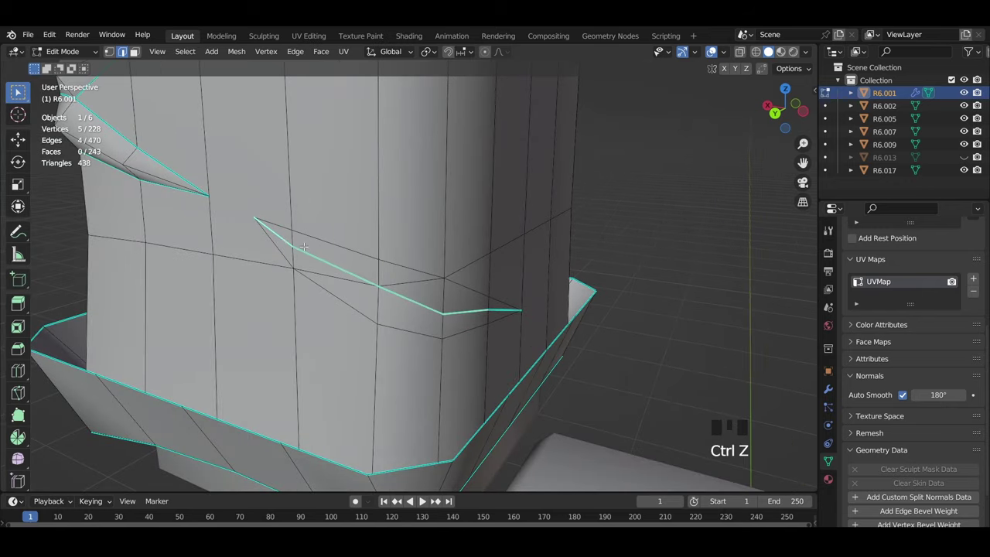
Push only the inner edges of the lower fold's sharp line inward with Shrink/Fatten and slide one of its vertices along the edge
{"action": "left_click", "coordinate": [286, 240], "text": "shift"}
{"action": "key", "text": "alt+s"}
{"action": "left_click", "coordinate": [534, 264]}
{"action": "mouse_move", "coordinate": [533, 272]}
{"action": "middle_mouse_down"}
{"action": "mouse_move", "coordinate": [420, 269]}
{"action": "mouse_move", "coordinate": [464, 258]}
{"action": "mouse_move", "coordinate": [583, 289]}
{"action": "mouse_move", "coordinate": [526, 266]}
{"action": "middle_mouse_up"}
{"action": "key", "text": "shift+v"}
{"action": "left_click", "coordinate": [394, 260]}
{"action": "key", "text": "1"}
{"action": "left_click", "coordinate": [543, 282]}
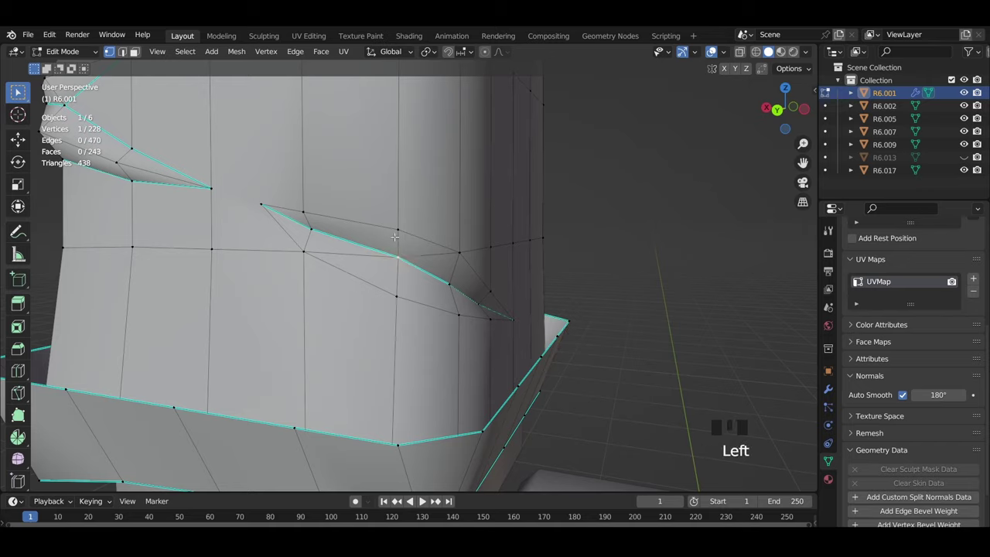
Isolate the large face between the sleeve folds to examine its outline and vertices, then unhide the rest of the mesh
{"action": "scroll", "coordinate": [394, 236], "scroll_direction": "down", "scroll_amount": 4}
{"action": "middle_click_drag", "start_coordinate": [433, 232], "coordinate": [502, 348], "text": "shift"}
{"action": "middle_click_drag", "start_coordinate": [569, 334], "coordinate": [590, 355]}
{"action": "scroll", "coordinate": [612, 318], "scroll_direction": "down", "scroll_amount": 4}
{"action": "key", "text": "a"}
{"action": "scroll", "coordinate": [565, 264], "scroll_direction": "up", "scroll_amount": 3}
{"action": "key", "text": "3"}
{"action": "left_click", "coordinate": [450, 298]}
{"action": "key", "text": "shift+h"}
{"action": "left_click", "coordinate": [662, 313]}
{"action": "scroll", "coordinate": [526, 371], "scroll_direction": "up", "scroll_amount": 4}
{"action": "key", "text": "1"}
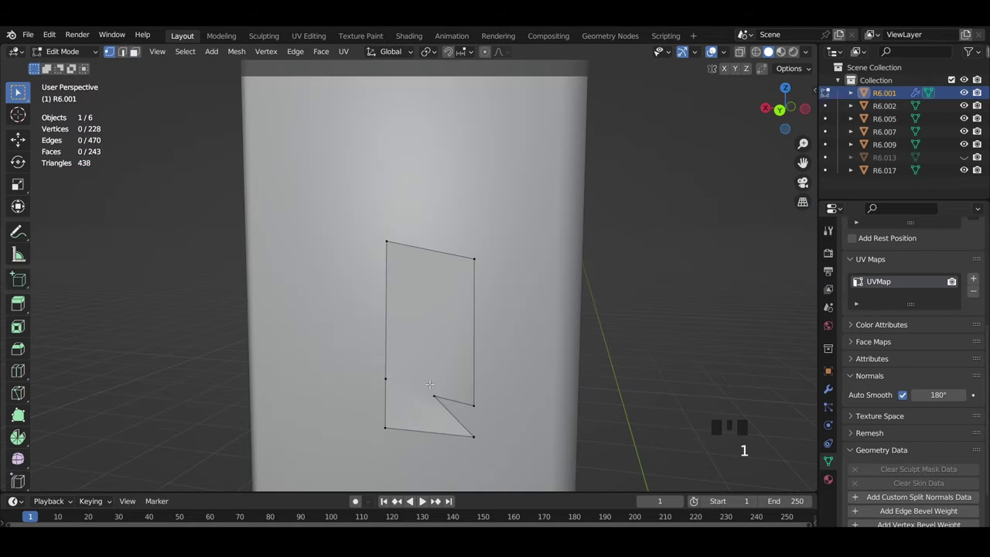
{"action": "middle_click_drag", "start_coordinate": [429, 396], "coordinate": [402, 398], "text": "shift"}
{"action": "key", "text": "alt+h"}
Cut the large face between the folds with edges from three fold corners meeting at a new vertex inside it
{"action": "scroll", "coordinate": [464, 333], "scroll_direction": "up", "scroll_amount": 3}
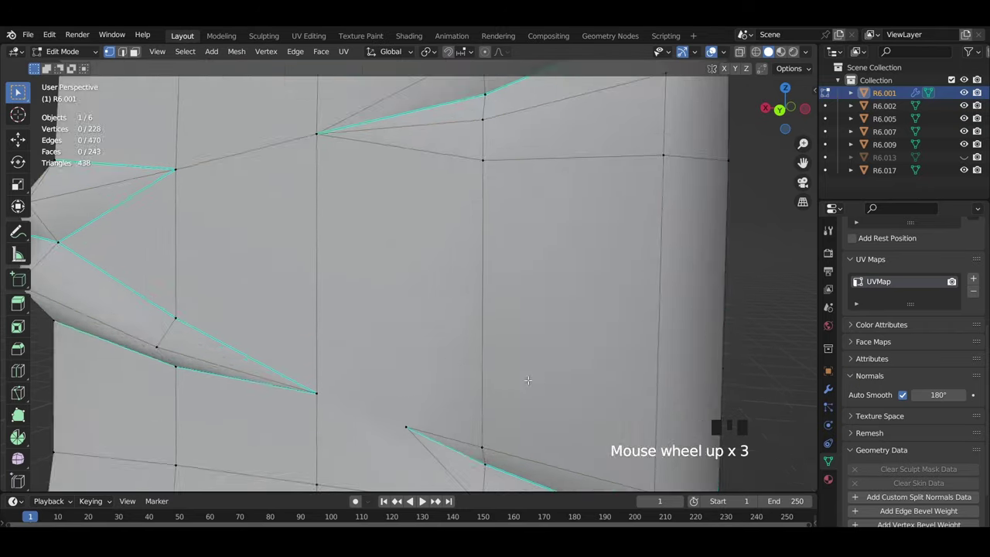
{"action": "key", "text": "k"}
{"action": "scroll", "coordinate": [408, 305], "scroll_direction": "up", "scroll_amount": 1}
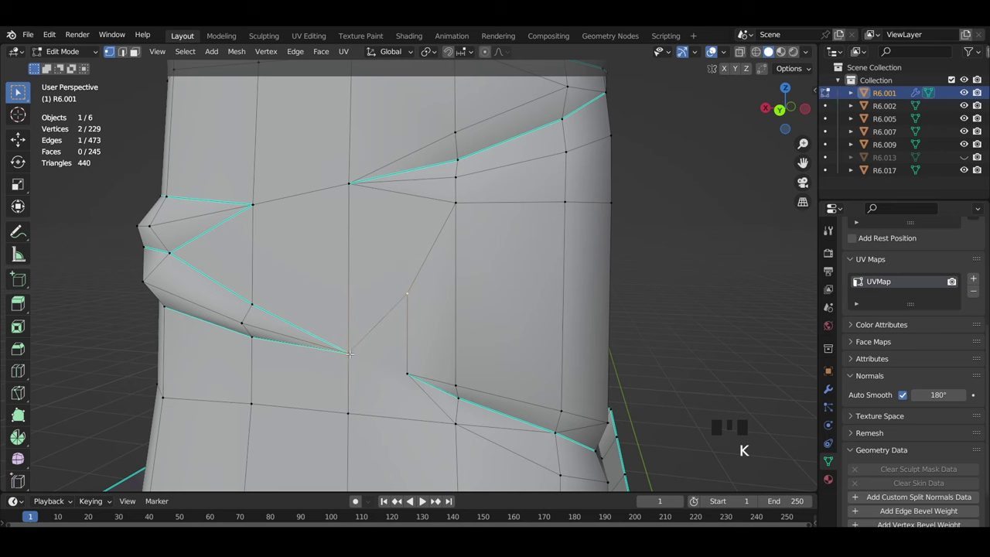
Knife an edge joining the tip of the long left fold to the tip of the lower-right fold
{"action": "key", "text": "h"}
{"action": "key", "text": "ctrl+z"}
{"action": "key", "text": "k"}
{"action": "scroll", "coordinate": [539, 333], "scroll_direction": "down", "scroll_amount": 5}
{"action": "mouse_move", "coordinate": [414, 292]}
{"action": "middle_mouse_down"}
{"action": "mouse_move", "coordinate": [436, 315]}
{"action": "mouse_move", "coordinate": [429, 304]}
{"action": "middle_mouse_up"}
{"action": "scroll", "coordinate": [437, 315], "scroll_direction": "up", "scroll_amount": 2}
Check the shapes of the individual faces around the new cut between the folds
{"action": "key", "text": "3"}
{"action": "left_click", "coordinate": [437, 317]}
{"action": "left_click", "coordinate": [430, 331]}
{"action": "left_click", "coordinate": [458, 280]}
{"action": "left_click", "coordinate": [440, 249]}
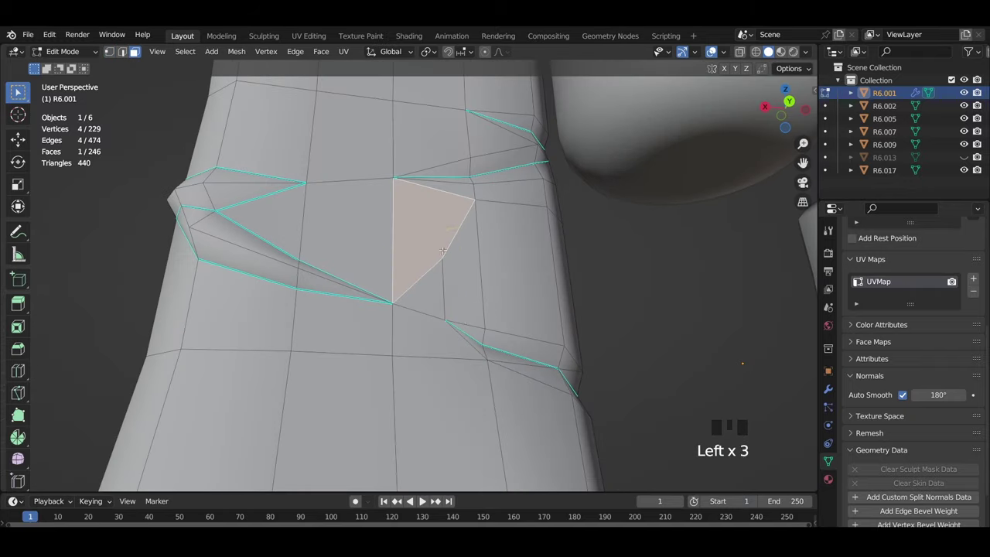
{"action": "right_click", "coordinate": [401, 262]}
{"action": "middle_click_drag", "start_coordinate": [400, 262], "coordinate": [406, 332]}
Slide the junction vertex between the folds down its edge toward the lower-right fold's tip
{"action": "key", "text": "1"}
{"action": "left_click", "coordinate": [644, 288]}
{"action": "scroll", "coordinate": [599, 306], "scroll_direction": "down", "scroll_amount": 4}
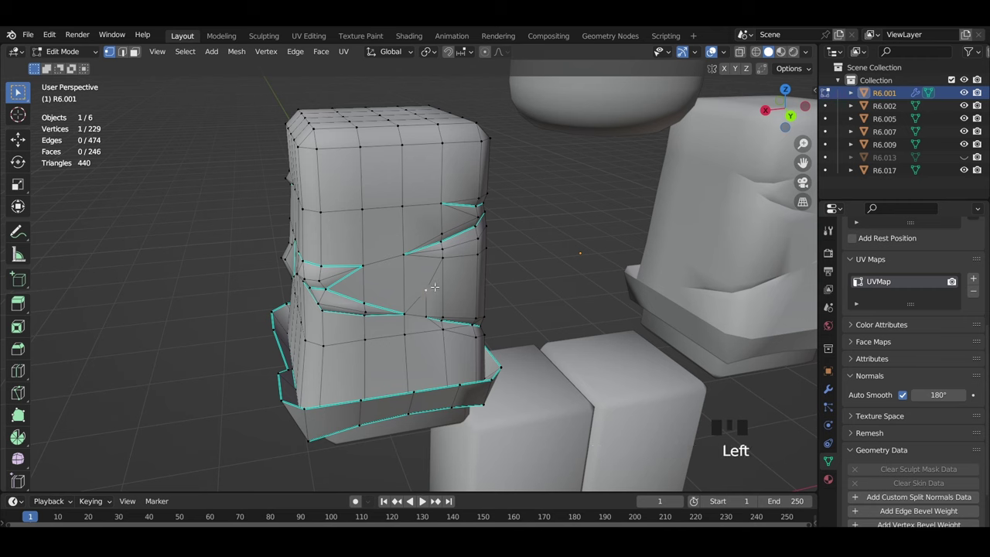
{"action": "key", "text": "shift+v"}
{"action": "middle_click_drag", "start_coordinate": [435, 287], "coordinate": [479, 319]}
{"action": "scroll", "coordinate": [460, 321], "scroll_direction": "up", "scroll_amount": 4}
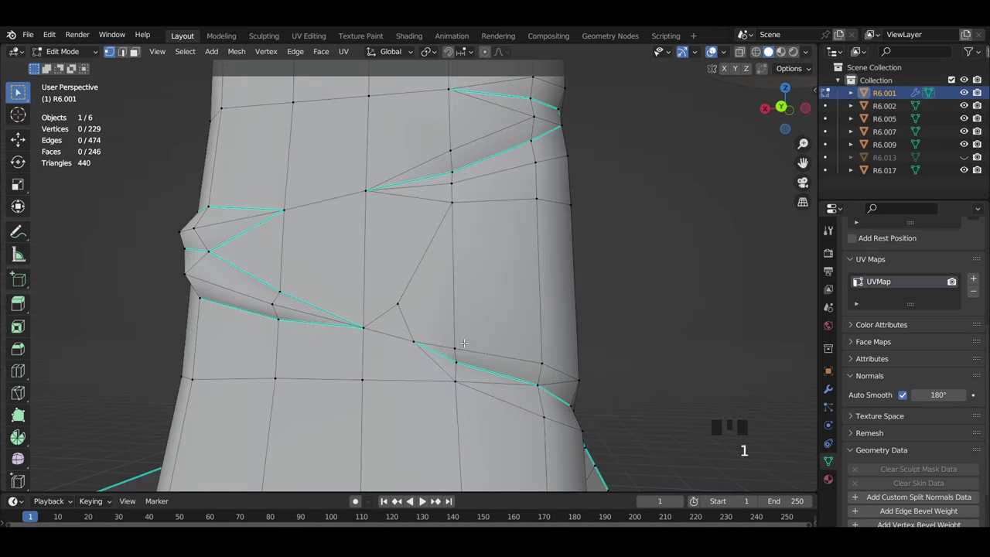
Reposition vertices around the lower-right fold by moving one freely and sliding another along its edge
{"action": "left_click", "coordinate": [456, 347]}
{"action": "middle_click_drag", "start_coordinate": [588, 293], "coordinate": [599, 329]}
{"action": "key", "text": "g"}
{"action": "left_click", "coordinate": [643, 301]}
{"action": "middle_click_drag", "start_coordinate": [629, 379], "coordinate": [455, 229]}
{"action": "left_click", "coordinate": [620, 342]}
{"action": "scroll", "coordinate": [500, 300], "scroll_direction": "up", "scroll_amount": 3}
{"action": "mouse_move", "coordinate": [501, 300]}
{"action": "middle_mouse_down"}
{"action": "mouse_move", "coordinate": [433, 288]}
{"action": "mouse_move", "coordinate": [479, 267]}
{"action": "mouse_move", "coordinate": [539, 283]}
{"action": "mouse_move", "coordinate": [495, 298]}
{"action": "middle_mouse_up"}
{"action": "left_click", "coordinate": [456, 256]}
{"action": "key", "text": "g"}
{"action": "key", "text": "g"}
{"action": "left_click", "coordinate": [457, 262]}
Examine the reworked topology around the front folds from near and far
{"action": "scroll", "coordinate": [538, 283], "scroll_direction": "down", "scroll_amount": 5}
{"action": "left_click", "coordinate": [530, 292]}
{"action": "scroll", "coordinate": [531, 291], "scroll_direction": "up", "scroll_amount": 2}
{"action": "scroll", "coordinate": [495, 298], "scroll_direction": "up", "scroll_amount": 2}
{"action": "left_click", "coordinate": [491, 300]}
{"action": "scroll", "coordinate": [510, 309], "scroll_direction": "down", "scroll_amount": 2}
{"action": "middle_click_drag", "start_coordinate": [693, 362], "coordinate": [715, 290], "text": "shift"}
{"action": "left_click", "coordinate": [715, 290]}
{"action": "scroll", "coordinate": [395, 339], "scroll_direction": "up", "scroll_amount": 3}
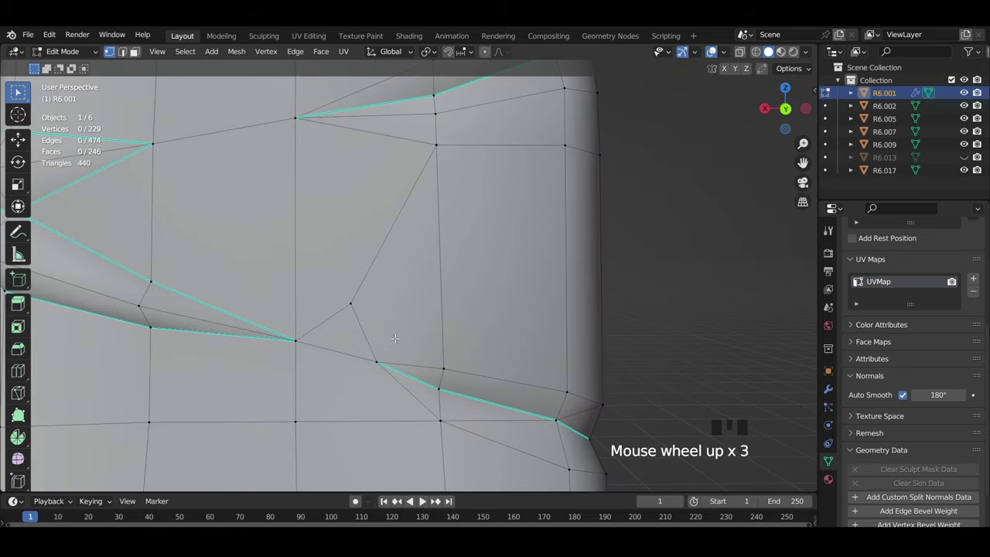
{"action": "scroll", "coordinate": [381, 337], "scroll_direction": "down", "scroll_amount": 5}
{"action": "middle_click_drag", "start_coordinate": [381, 337], "coordinate": [373, 396], "text": "shift"}
{"action": "scroll", "coordinate": [387, 333], "scroll_direction": "up", "scroll_amount": 3}
Slide the side-face vertex next to the upper-right fold upward, level with the edge running below the crease
{"action": "left_click", "coordinate": [388, 326]}
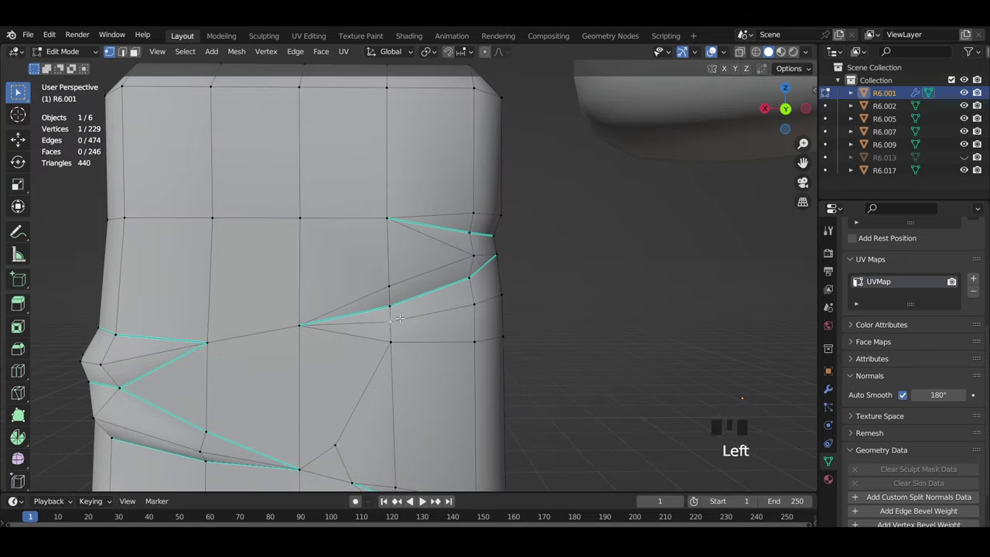
{"action": "middle_click_drag", "start_coordinate": [520, 315], "coordinate": [416, 321]}
{"action": "key", "text": "k"}
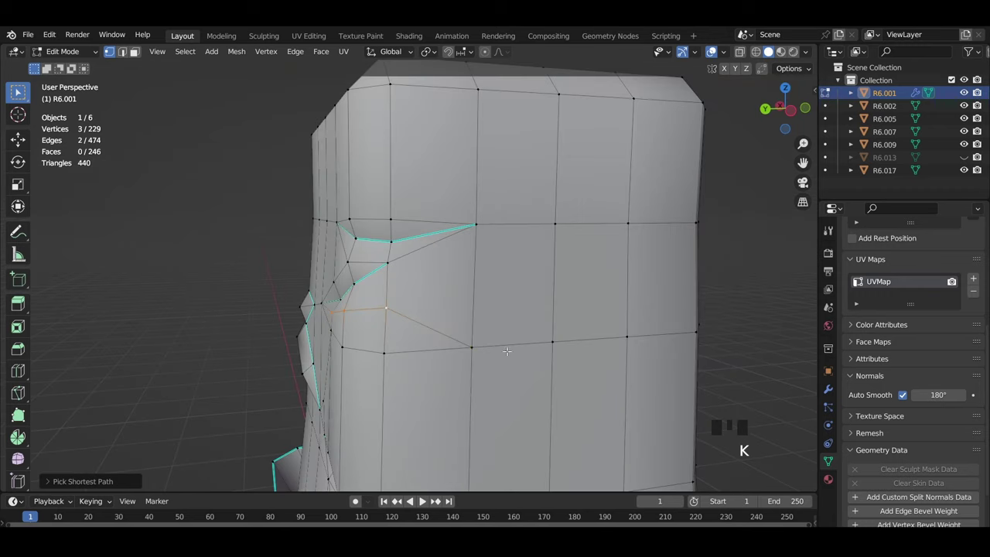
{"action": "left_click", "coordinate": [492, 350]}
{"action": "key", "text": "shift+v"}
{"action": "left_click", "coordinate": [452, 308]}
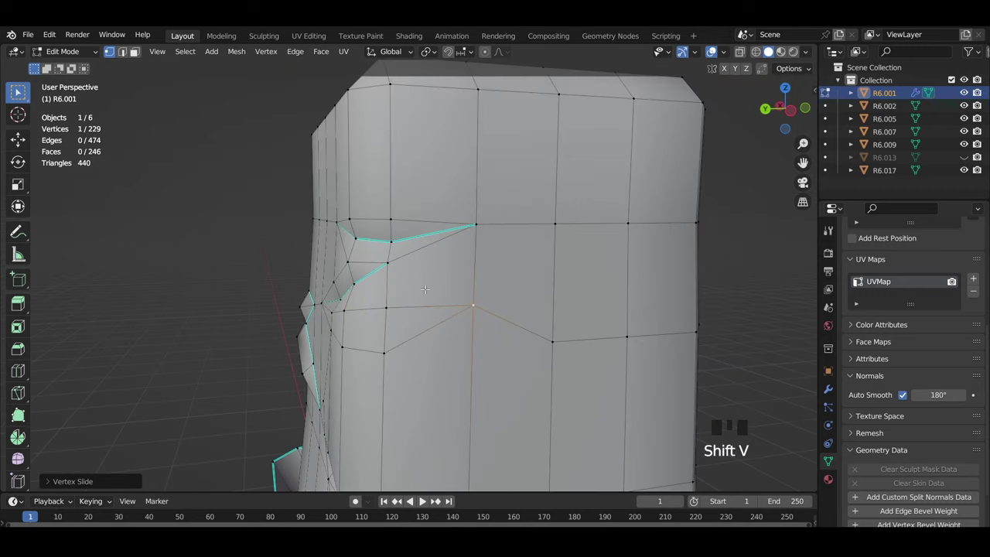
Cut an edge from the upper-right crease's end to the raised side vertex, and slide the crease's end vertex
{"action": "left_click", "coordinate": [475, 304]}
{"action": "key", "text": "Return"}
{"action": "middle_click_drag", "start_coordinate": [475, 304], "coordinate": [508, 301]}
{"action": "left_click", "coordinate": [419, 256]}
{"action": "key", "text": "shift+v"}
{"action": "left_click", "coordinate": [417, 278]}
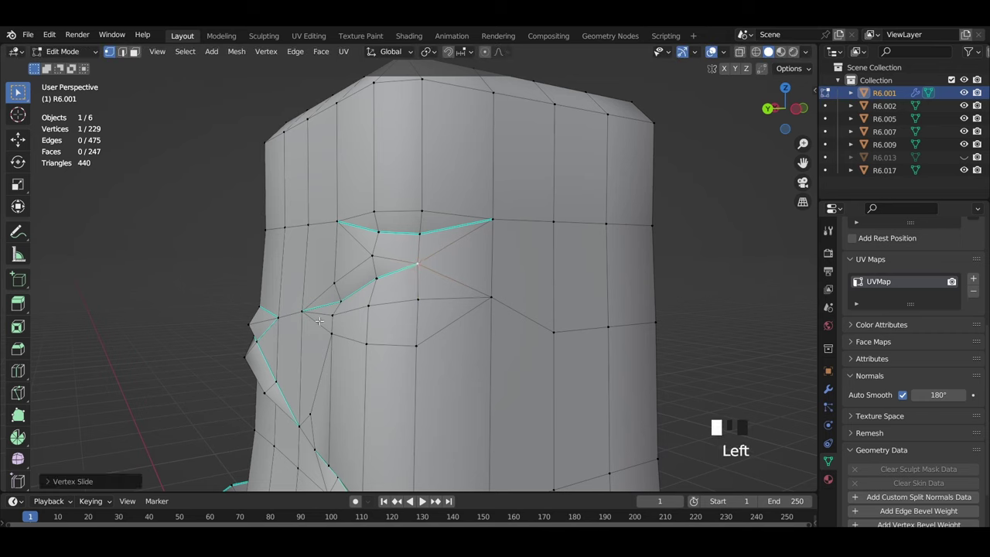
Fatten the row of three vertices below the upper-right crease outward to form a bulging fold
{"action": "middle_click_drag", "start_coordinate": [335, 318], "coordinate": [462, 288]}
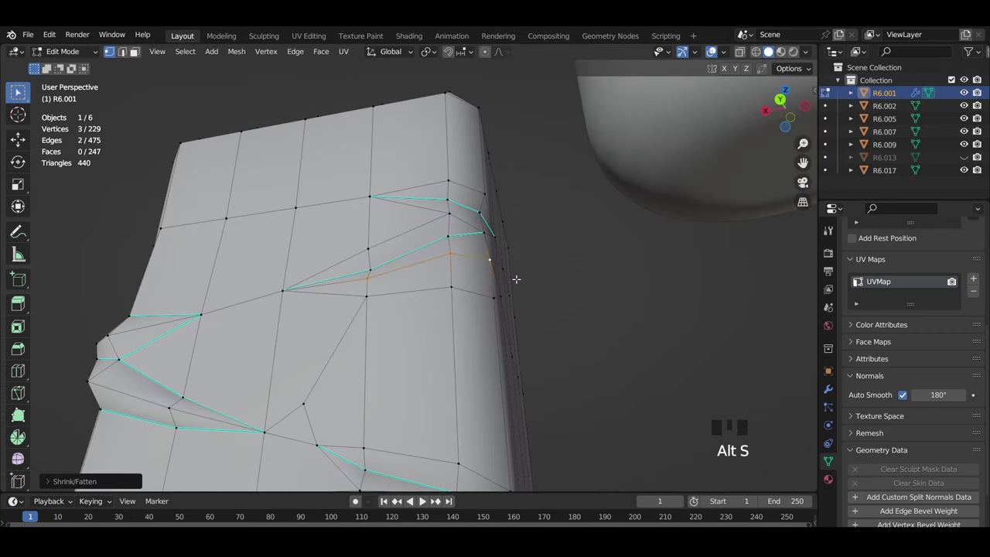
{"action": "key", "text": "alt+s"}
{"action": "middle_click_drag", "start_coordinate": [525, 270], "coordinate": [548, 330]}
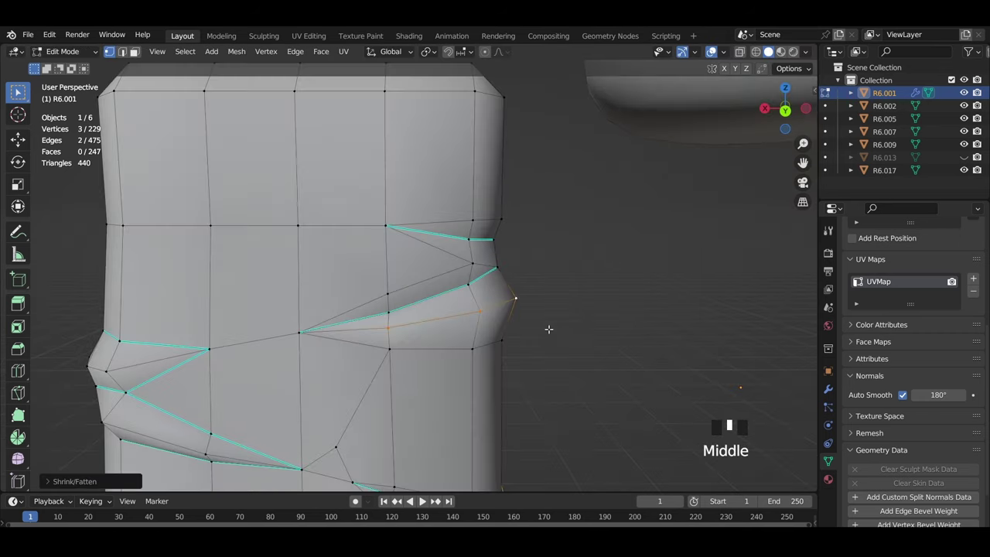
Mark the lower border edges of the bulging upper-right fold as sharp
{"action": "key", "text": "2"}
{"action": "middle_click_drag", "start_coordinate": [388, 349], "coordinate": [384, 362]}
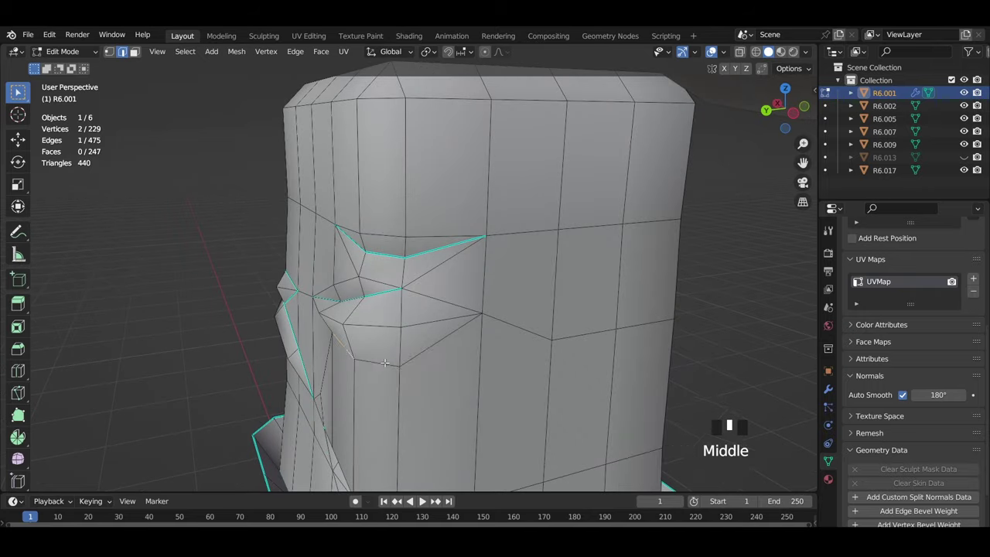
{"action": "middle_click_drag", "start_coordinate": [519, 358], "coordinate": [658, 342]}
{"action": "key", "text": "ctrl+e"}
{"action": "left_click", "coordinate": [658, 343]}
Slide the front vertices of the bulge's sharp lower border along their edges to refine its line
{"action": "key", "text": "1"}
{"action": "left_click", "coordinate": [358, 347]}
{"action": "key", "text": "shift+v"}
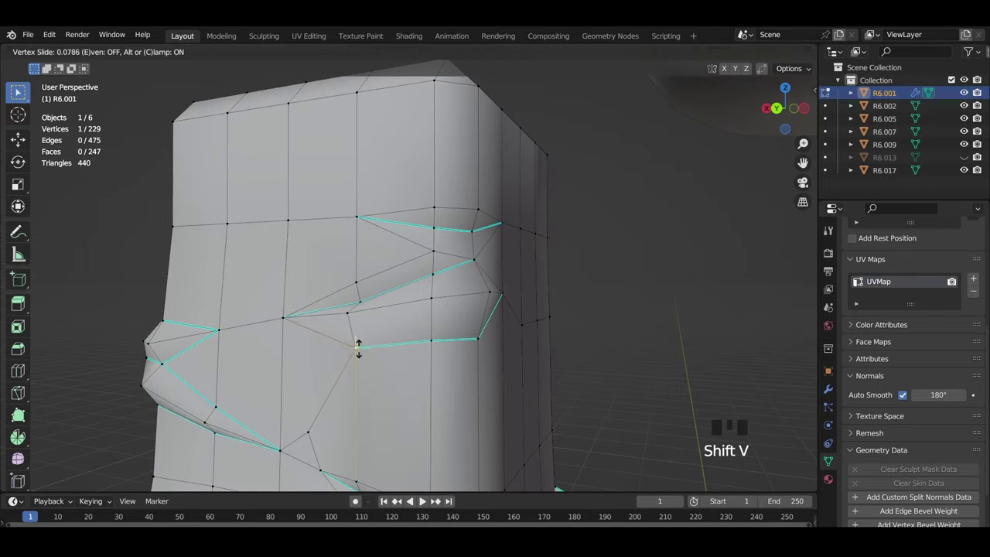
{"action": "left_click", "coordinate": [358, 352]}
{"action": "key", "text": "shift+v"}
{"action": "left_click", "coordinate": [433, 360]}
{"action": "mouse_move", "coordinate": [388, 332]}
{"action": "middle_mouse_down"}
{"action": "mouse_move", "coordinate": [471, 348]}
{"action": "mouse_move", "coordinate": [623, 338]}
{"action": "mouse_move", "coordinate": [654, 346]}
{"action": "mouse_move", "coordinate": [570, 316]}
{"action": "mouse_move", "coordinate": [550, 328]}
{"action": "mouse_move", "coordinate": [602, 340]}
{"action": "middle_mouse_up"}
{"action": "key", "text": "shift+v"}
{"action": "left_click", "coordinate": [432, 352]}
{"action": "left_click", "coordinate": [443, 356]}
Inspect the fold shading on both arms from several sides in different viewport shading modes
{"action": "scroll", "coordinate": [498, 362], "scroll_direction": "down", "scroll_amount": 4}
{"action": "left_click", "coordinate": [623, 338]}
{"action": "key", "text": "z"}
{"action": "mouse_move", "coordinate": [598, 400]}
{"action": "middle_mouse_down"}
{"action": "mouse_move", "coordinate": [643, 389]}
{"action": "mouse_move", "coordinate": [600, 381]}
{"action": "middle_mouse_up"}
{"action": "key", "text": "z"}
{"action": "left_click", "coordinate": [680, 378]}
{"action": "middle_click_drag", "start_coordinate": [680, 378], "coordinate": [642, 377]}
{"action": "middle_click_drag", "start_coordinate": [642, 376], "coordinate": [544, 392], "text": "shift"}
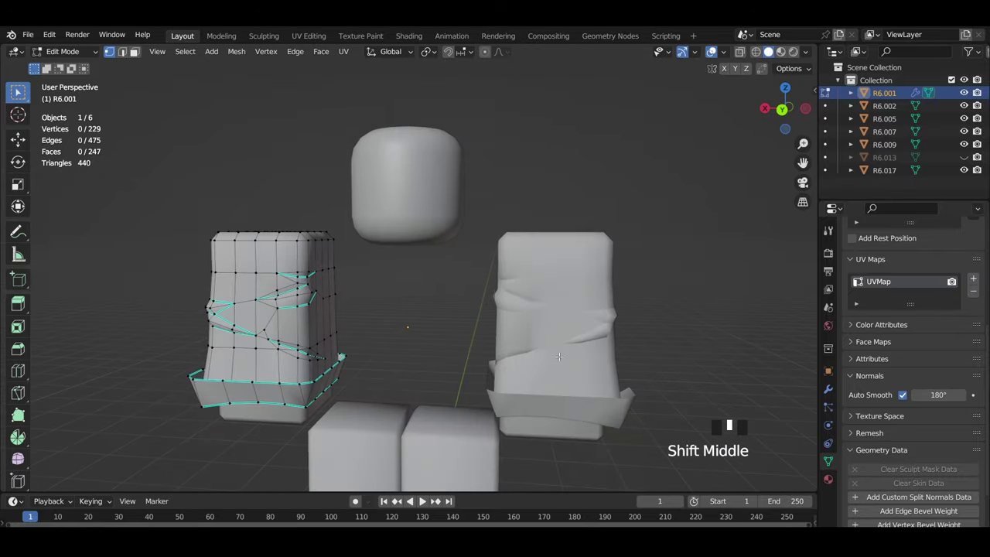
{"action": "scroll", "coordinate": [544, 392], "scroll_direction": "up", "scroll_amount": 3}
{"action": "middle_click_drag", "start_coordinate": [657, 387], "coordinate": [483, 325], "text": "shift"}
{"action": "middle_click_drag", "start_coordinate": [482, 324], "coordinate": [506, 321]}
{"action": "key", "text": "z"}
{"action": "left_click", "coordinate": [510, 388]}
{"action": "scroll", "coordinate": [510, 388], "scroll_direction": "down", "scroll_amount": 4}
{"action": "middle_click_drag", "start_coordinate": [511, 388], "coordinate": [804, 350]}
{"action": "key", "text": "z"}
{"action": "left_click", "coordinate": [718, 353]}
{"action": "middle_click_drag", "start_coordinate": [681, 325], "coordinate": [439, 306], "text": "shift"}
Knife a narrow pointed fold across the arm's rounded corner and shrink its centre edge inward about 0.017 m
{"action": "scroll", "coordinate": [475, 287], "scroll_direction": "up", "scroll_amount": 4}
{"action": "key", "text": "k"}
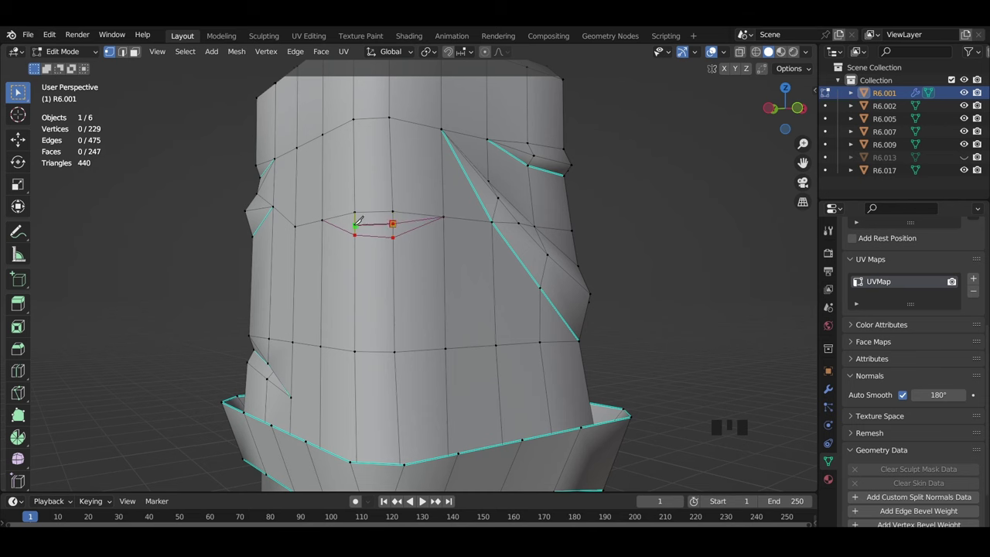
{"action": "left_click", "coordinate": [373, 225]}
{"action": "key", "text": "alt+s"}
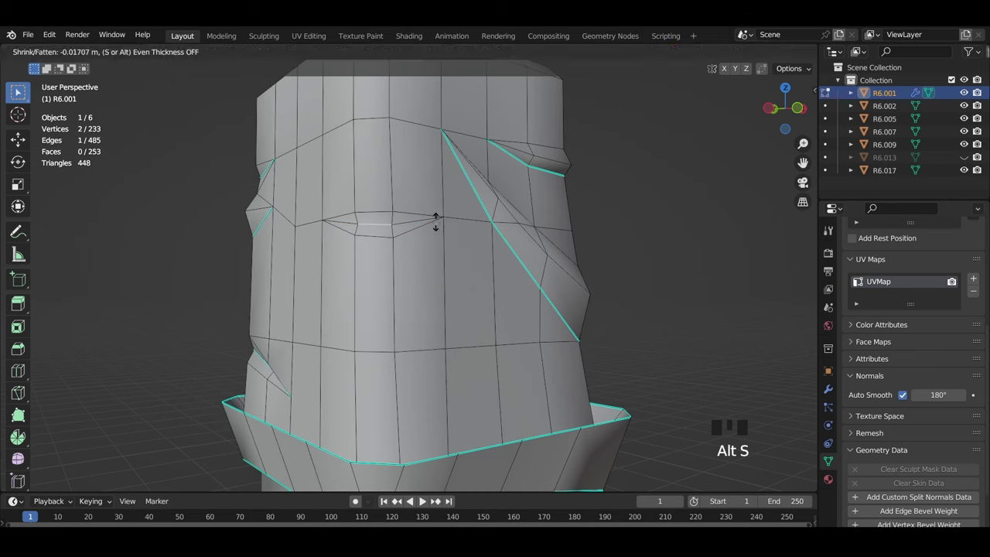
{"action": "left_click", "coordinate": [435, 221]}
Mark the corner fold's central edge line as sharp
{"action": "left_click", "coordinate": [376, 226], "text": "alt"}
{"action": "key", "text": "ctrl+e"}
{"action": "left_click", "coordinate": [689, 358]}
{"action": "middle_click_drag", "start_coordinate": [421, 264], "coordinate": [371, 297]}
{"action": "key", "text": "1"}
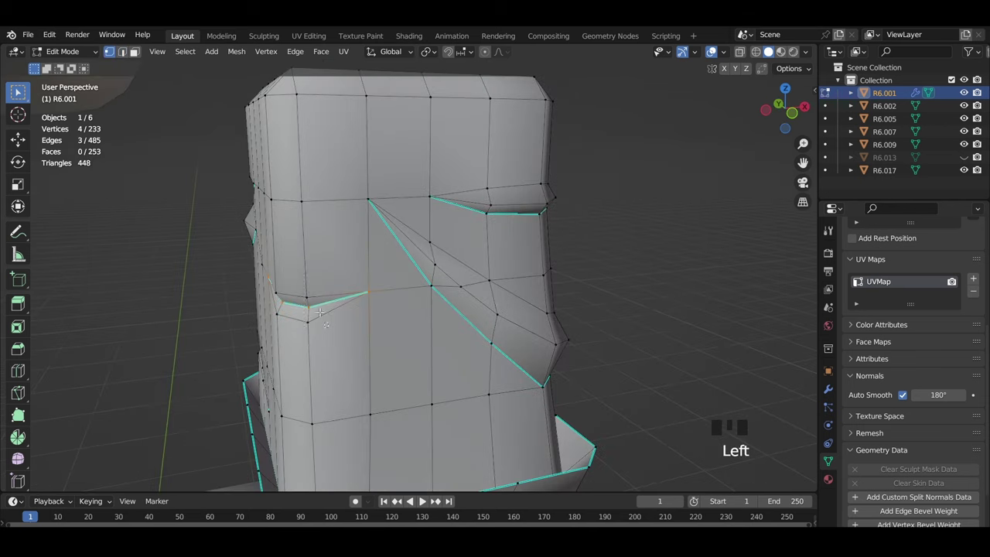
{"action": "left_click_drag", "start_coordinate": [367, 319], "coordinate": [302, 273]}
{"action": "key", "text": "g"}
{"action": "key", "text": "z"}
{"action": "left_click", "coordinate": [344, 278]}
{"action": "key", "text": "ctrl+z"}
Reshape the corner fold by raising its end vertex beside the long diagonal crease
{"action": "key", "text": "s"}
{"action": "left_click", "coordinate": [365, 292]}
{"action": "key", "text": "g"}
{"action": "left_click", "coordinate": [365, 289]}
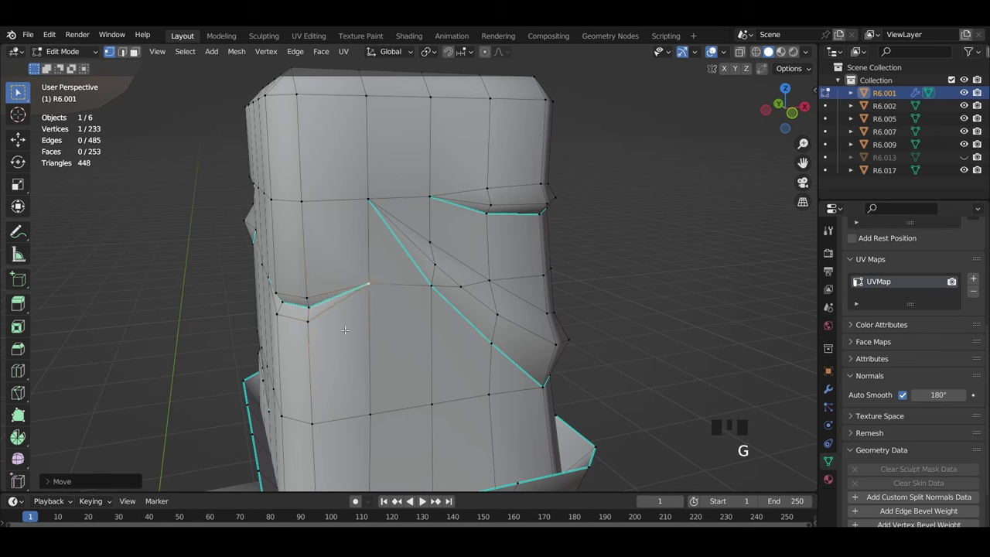
{"action": "key", "text": "g"}
{"action": "left_click", "coordinate": [365, 291]}
{"action": "left_click", "coordinate": [370, 291], "text": "shift"}
{"action": "key", "text": "g"}
{"action": "left_click", "coordinate": [372, 281]}
{"action": "scroll", "coordinate": [373, 280], "scroll_direction": "down", "scroll_amount": 3}
{"action": "left_click", "coordinate": [508, 324]}
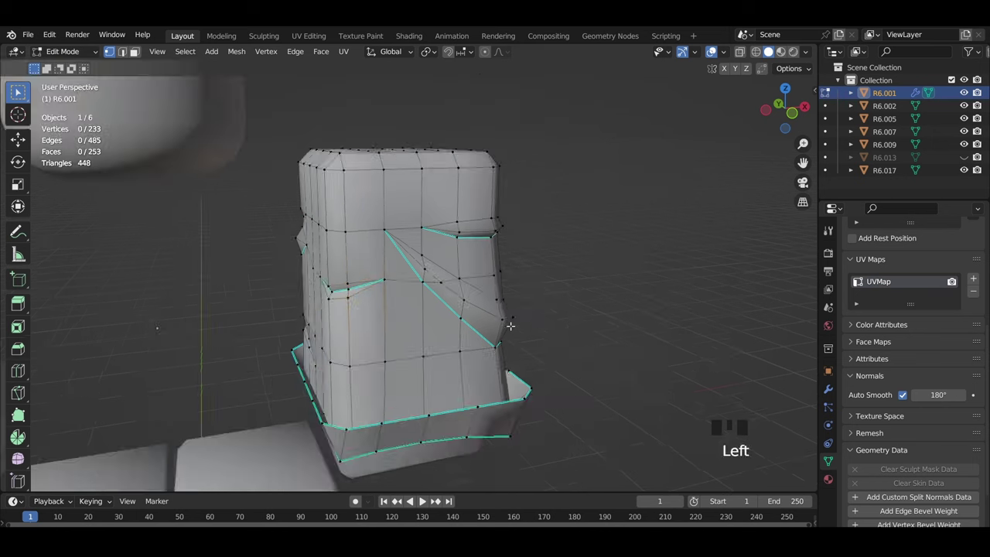
Slide the corner fold's opposite end vertex away from the corner to lengthen the fold
{"action": "scroll", "coordinate": [508, 325], "scroll_direction": "down", "scroll_amount": 4}
{"action": "key", "text": "z"}
{"action": "mouse_move", "coordinate": [471, 358]}
{"action": "middle_mouse_down"}
{"action": "mouse_move", "coordinate": [365, 325]}
{"action": "mouse_move", "coordinate": [542, 319]}
{"action": "mouse_move", "coordinate": [449, 313]}
{"action": "middle_mouse_up"}
{"action": "key", "text": "z"}
{"action": "scroll", "coordinate": [366, 325], "scroll_direction": "up", "scroll_amount": 1}
{"action": "scroll", "coordinate": [373, 237], "scroll_direction": "up", "scroll_amount": 4}
{"action": "left_click", "coordinate": [370, 236]}
{"action": "key", "text": "shift+v"}
{"action": "left_click", "coordinate": [360, 235]}
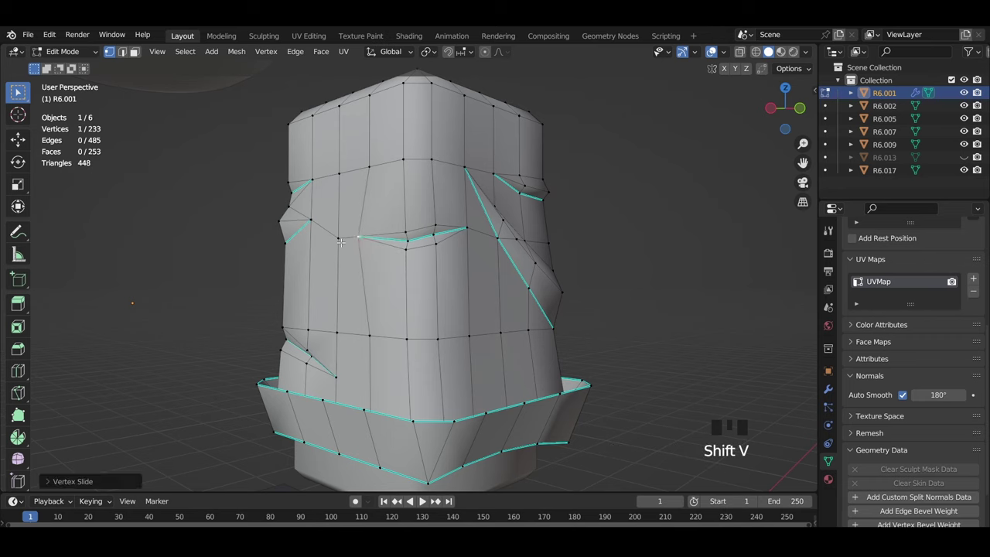
{"action": "key", "text": "shift+v"}
{"action": "left_click", "coordinate": [359, 235]}
Lower the column of three vertices nearest the corner fold's raised end along Z
{"action": "scroll", "coordinate": [409, 235], "scroll_direction": "up", "scroll_amount": 2}
{"action": "left_click_drag", "start_coordinate": [443, 234], "coordinate": [467, 172]}
{"action": "key", "text": "g"}
{"action": "key", "text": "z"}
{"action": "left_click", "coordinate": [456, 173]}
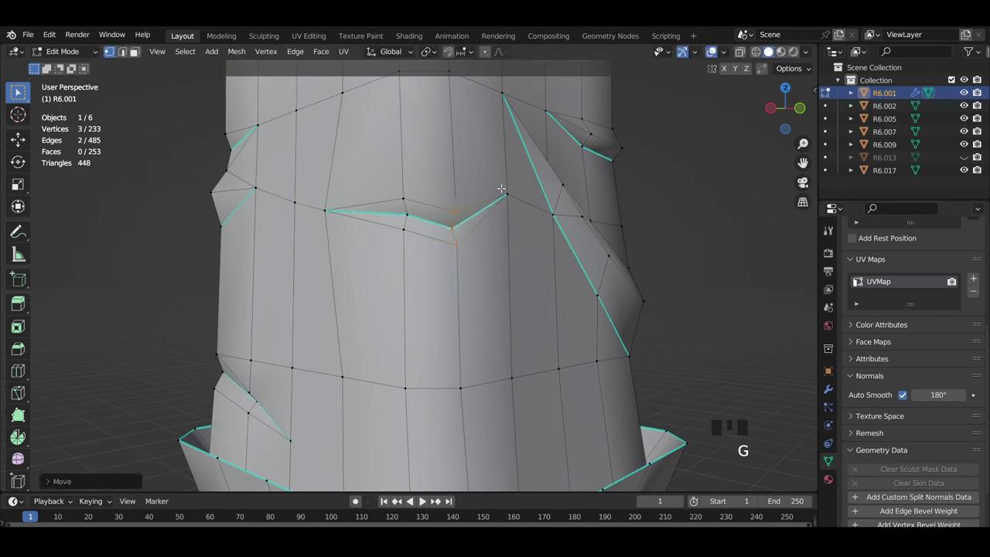
Lower the corner fold's raised end vertex along Z, and move its six middle vertices down
{"action": "left_click", "coordinate": [505, 192]}
{"action": "key", "text": "g"}
{"action": "key", "text": "z"}
{"action": "left_click", "coordinate": [505, 233]}
{"action": "key", "text": "g"}
{"action": "key", "text": "z"}
{"action": "left_click", "coordinate": [505, 243]}
{"action": "left_click_drag", "start_coordinate": [484, 273], "coordinate": [369, 166]}
{"action": "key", "text": "g"}
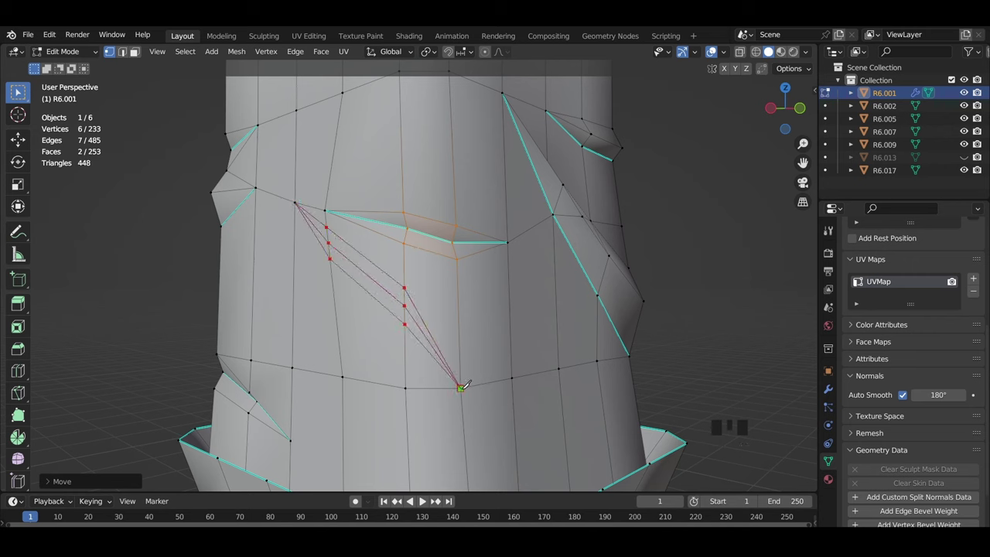
Knife a diagonal fold below the corner fold and offset its centre edge with Shrink/Fatten
{"action": "key", "text": "2"}
{"action": "left_click", "coordinate": [384, 291]}
{"action": "key", "text": "alt+s"}
{"action": "left_click", "coordinate": [402, 296]}
Mark the diagonal fold's central edge line as sharp
{"action": "left_click", "coordinate": [397, 296], "text": "alt"}
{"action": "key", "text": "ctrl+e"}
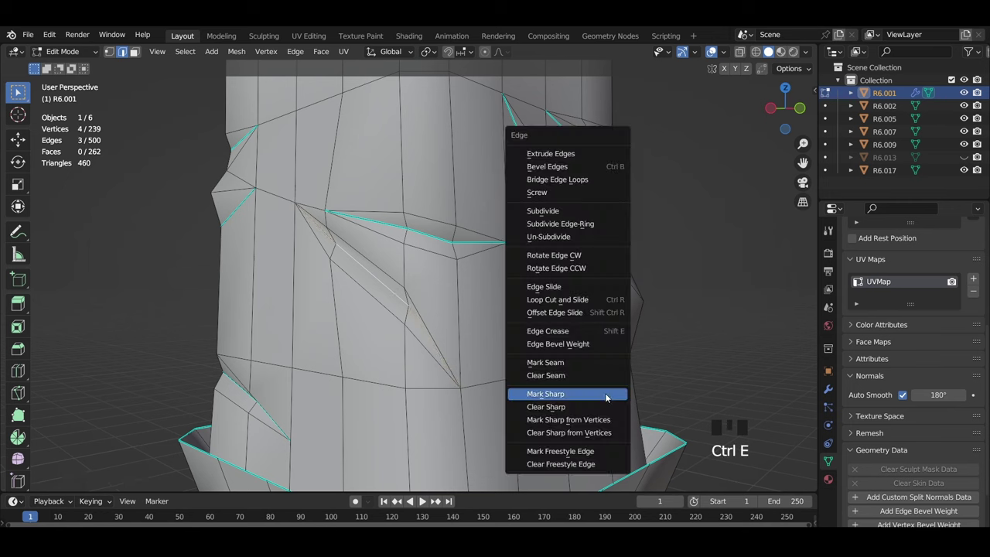
{"action": "left_click", "coordinate": [605, 397]}
Adjust the three vertices across the diagonal fold's lower part by moving and scaling them
{"action": "key", "text": "1"}
{"action": "key", "text": "g"}
{"action": "left_click", "coordinate": [470, 298]}
{"action": "scroll", "coordinate": [609, 338], "scroll_direction": "down", "scroll_amount": 5}
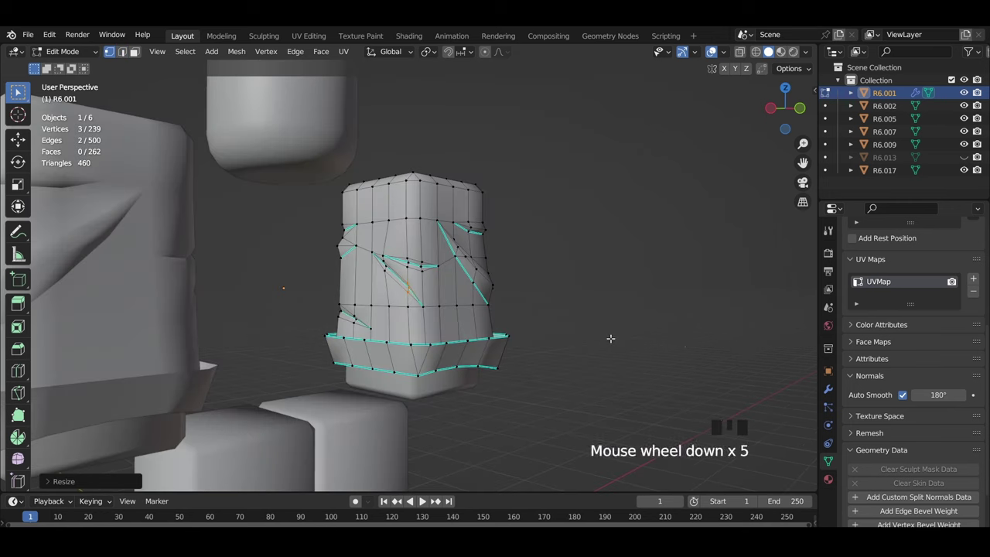
Move the crease edge in the middle of the diagonal fold along Z in two adjustments
{"action": "scroll", "coordinate": [399, 307], "scroll_direction": "up", "scroll_amount": 5}
{"action": "key", "text": "2"}
{"action": "left_click", "coordinate": [388, 294]}
{"action": "key", "text": "g"}
{"action": "key", "text": "z"}
{"action": "left_click", "coordinate": [444, 294]}
{"action": "key", "text": "g"}
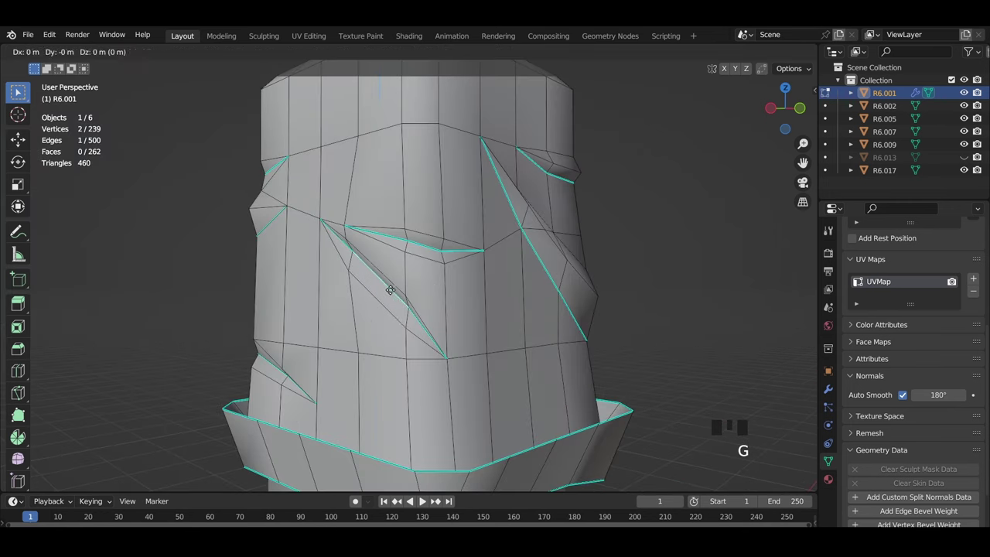
{"action": "key", "text": "z"}
{"action": "left_click", "coordinate": [391, 297]}
Select the three vertices across the diagonal fold's lower part and move them along Z
{"action": "middle_click_drag", "start_coordinate": [391, 297], "coordinate": [448, 299]}
{"action": "scroll", "coordinate": [541, 301], "scroll_direction": "up", "scroll_amount": 7}
{"action": "key", "text": "1"}
{"action": "left_click", "coordinate": [669, 305]}
{"action": "scroll", "coordinate": [681, 324], "scroll_direction": "down", "scroll_amount": 3}
{"action": "middle_click_drag", "start_coordinate": [754, 421], "coordinate": [533, 352], "text": "shift"}
{"action": "left_click_drag", "start_coordinate": [543, 357], "coordinate": [466, 273]}
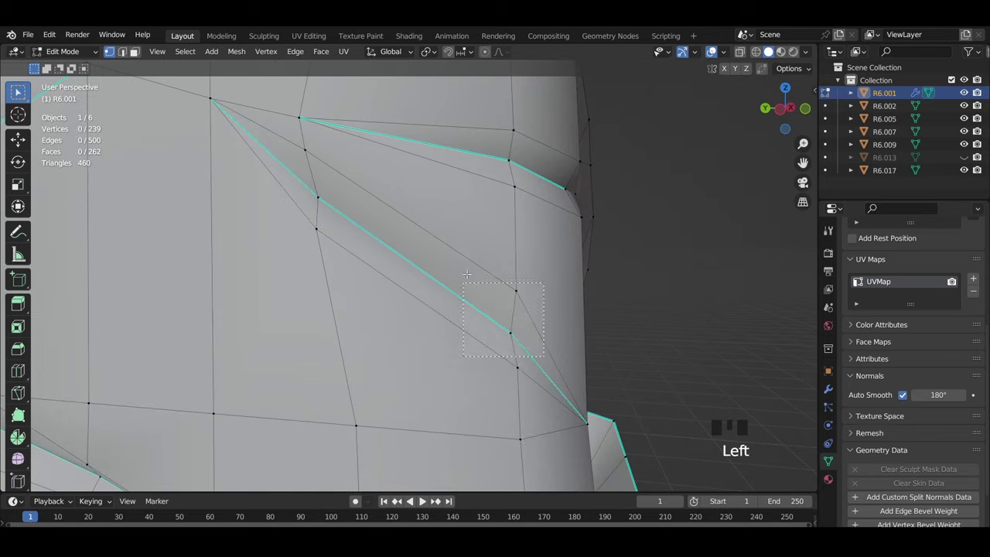
{"action": "left_click_drag", "start_coordinate": [536, 458], "coordinate": [493, 350], "text": "shift"}
{"action": "key", "text": "g"}
{"action": "key", "text": "z"}
{"action": "left_click", "coordinate": [597, 273]}
Move the three vertices across the diagonal fold's upper part along Z and scale them along Z
{"action": "scroll", "coordinate": [494, 270], "scroll_direction": "down", "scroll_amount": 2}
{"action": "left_click_drag", "start_coordinate": [366, 264], "coordinate": [317, 176]}
{"action": "key", "text": "g"}
{"action": "key", "text": "z"}
{"action": "left_click", "coordinate": [396, 212]}
{"action": "key", "text": "s"}
{"action": "key", "text": "z"}
{"action": "left_click", "coordinate": [391, 215]}
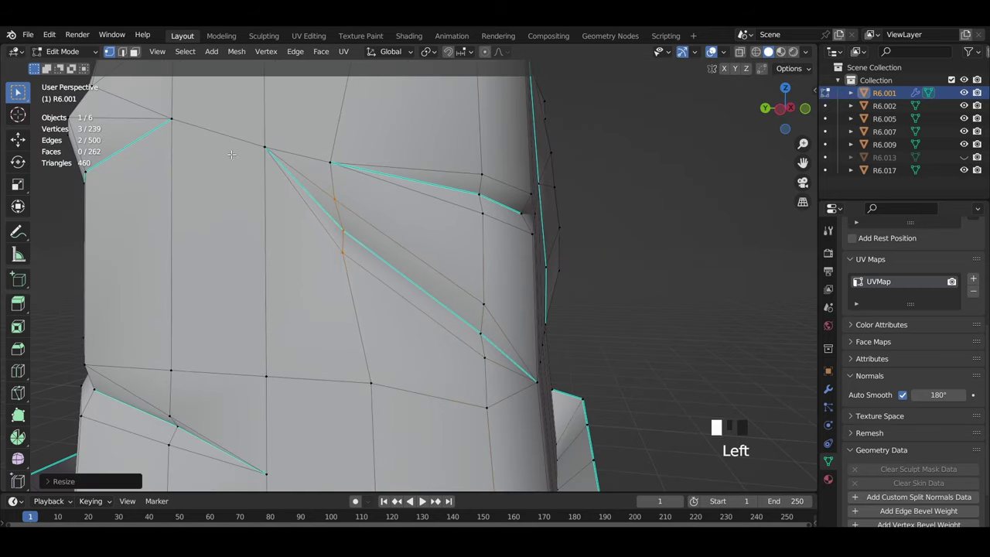
Move the pointed end vertex of the corner fold above the diagonal fold along Z
{"action": "left_click", "coordinate": [328, 161]}
{"action": "key", "text": "g"}
{"action": "key", "text": "z"}
{"action": "left_click", "coordinate": [332, 147]}
{"action": "middle_click_drag", "start_coordinate": [371, 201], "coordinate": [309, 224]}
{"action": "scroll", "coordinate": [332, 247], "scroll_direction": "down", "scroll_amount": 4}
{"action": "scroll", "coordinate": [337, 268], "scroll_direction": "up", "scroll_amount": 2}
{"action": "middle_click_drag", "start_coordinate": [352, 263], "coordinate": [416, 267]}
{"action": "key", "text": "1"}
{"action": "key", "text": "shift+v"}
{"action": "left_click", "coordinate": [341, 338]}
{"action": "key", "text": "ctrl+z"}
Scale and move the diagonal fold's three lower cross vertices along Z, and adjust the fold with a vertex slide
{"action": "key", "text": "s"}
{"action": "key", "text": "z"}
{"action": "left_click", "coordinate": [295, 350]}
{"action": "key", "text": "g"}
{"action": "key", "text": "z"}
{"action": "left_click", "coordinate": [298, 350]}
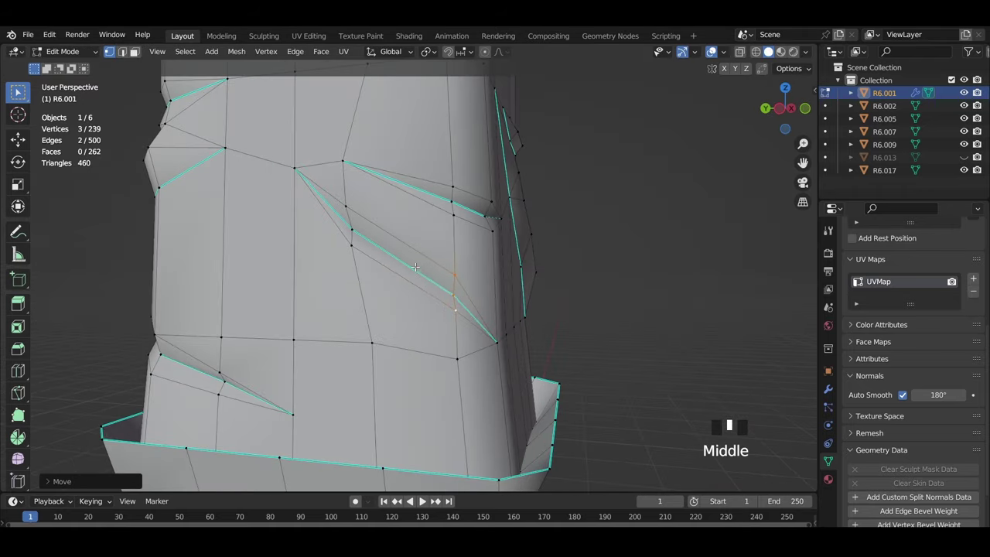
{"action": "key", "text": "shift+v"}
{"action": "left_click", "coordinate": [386, 347]}
Knife a continuous cut around the arm just above the cuff, starting from the tip of the small lower fold
{"action": "scroll", "coordinate": [298, 380], "scroll_direction": "down", "scroll_amount": 2}
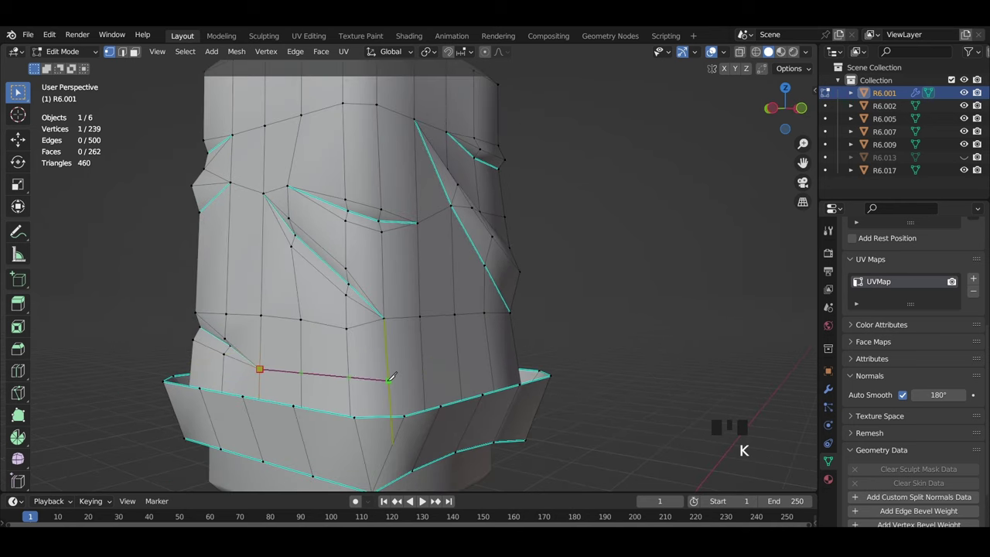
{"action": "mouse_move", "coordinate": [391, 378]}
{"action": "middle_mouse_down"}
{"action": "mouse_move", "coordinate": [440, 382]}
{"action": "mouse_move", "coordinate": [392, 373]}
{"action": "middle_mouse_up"}
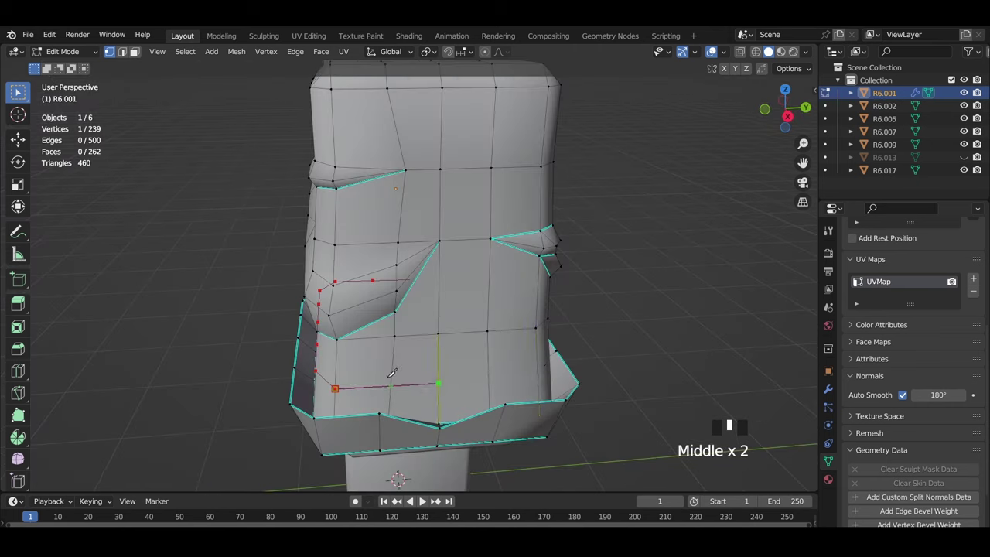
{"action": "left_click", "coordinate": [550, 367]}
{"action": "middle_click_drag", "start_coordinate": [550, 366], "coordinate": [410, 387]}
{"action": "middle_click_drag", "start_coordinate": [464, 402], "coordinate": [425, 396]}
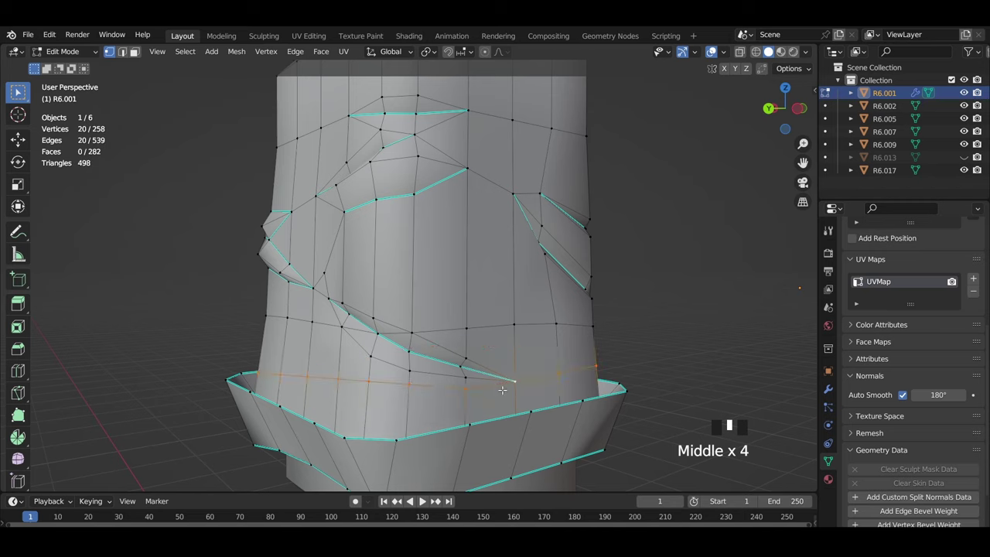
{"action": "middle_click_drag", "start_coordinate": [502, 389], "coordinate": [571, 389]}
Flatten the new knife-cut loop along Z with a scale of 0, using wireframe shading
{"action": "key", "text": "z"}
{"action": "key", "text": "s"}
{"action": "key", "text": "z"}
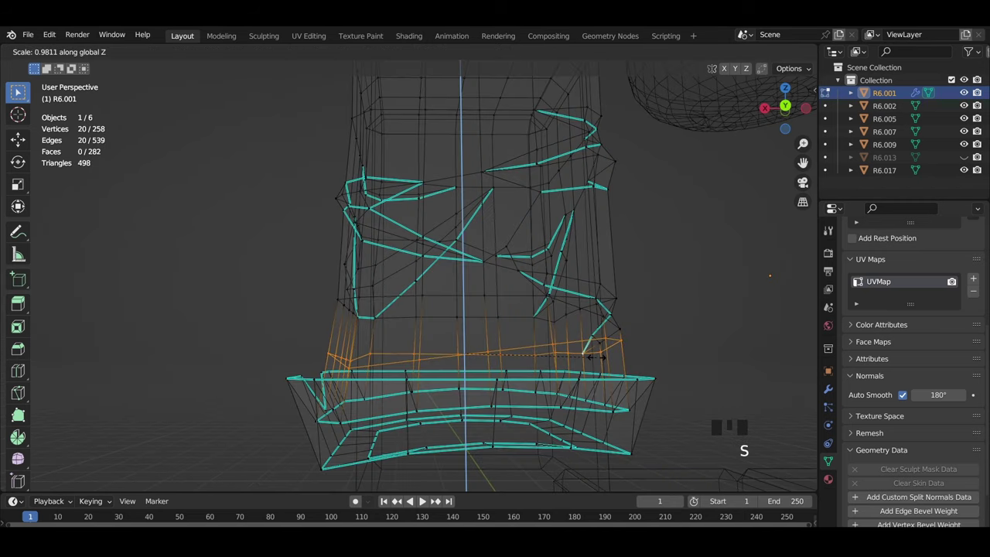
{"action": "type", "text": "9"}
{"action": "key", "text": "Escape"}
{"action": "type", "text": "s0"}
{"action": "key", "text": "Return"}
{"action": "key", "text": "z"}
Add an edge loop between the flattened loop and the cuff, and scale it
{"action": "mouse_move", "coordinate": [618, 341]}
{"action": "middle_mouse_down"}
{"action": "mouse_move", "coordinate": [652, 322]}
{"action": "mouse_move", "coordinate": [497, 333]}
{"action": "middle_mouse_up"}
{"action": "scroll", "coordinate": [497, 333], "scroll_direction": "up", "scroll_amount": 5}
{"action": "left_click", "coordinate": [420, 249]}
{"action": "mouse_move", "coordinate": [541, 363]}
{"action": "middle_mouse_down"}
{"action": "mouse_move", "coordinate": [387, 371]}
{"action": "mouse_move", "coordinate": [394, 247]}
{"action": "mouse_move", "coordinate": [266, 286]}
{"action": "middle_mouse_up"}
{"action": "scroll", "coordinate": [386, 371], "scroll_direction": "down", "scroll_amount": 6}
{"action": "scroll", "coordinate": [387, 371], "scroll_direction": "up", "scroll_amount": 2}
{"action": "key", "text": "ctrl+r"}
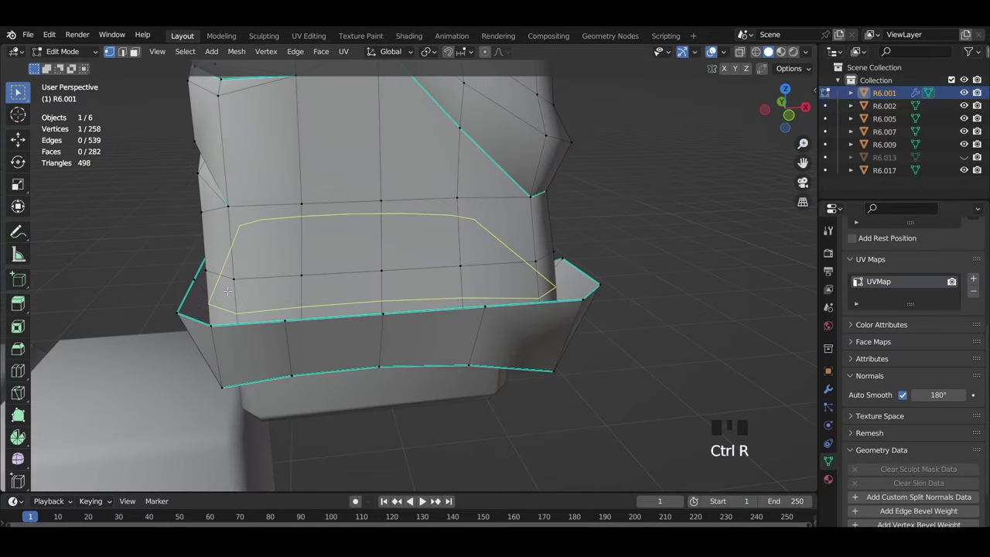
{"action": "middle_click_drag", "start_coordinate": [530, 301], "coordinate": [544, 379], "text": "shift"}
{"action": "key", "text": "s"}
{"action": "left_click", "coordinate": [614, 362]}
{"action": "middle_click_drag", "start_coordinate": [614, 362], "coordinate": [536, 333]}
Add a second, centred edge loop above the cuff and scale it
{"action": "key", "text": "ctrl+r"}
{"action": "left_click", "coordinate": [532, 344]}
{"action": "right_click", "coordinate": [535, 345]}
{"action": "key", "text": "s"}
{"action": "left_click", "coordinate": [593, 344]}
Select a whole edge loop just above the cuff and scale it to shape the sleeve's overhang
{"action": "left_click", "coordinate": [473, 332], "text": "alt"}
{"action": "key", "text": "s"}
{"action": "left_click", "coordinate": [544, 335]}
{"action": "key", "text": "s"}
{"action": "left_click", "coordinate": [660, 338]}
{"action": "middle_click_drag", "start_coordinate": [534, 309], "coordinate": [534, 379], "text": "shift"}
{"action": "middle_click_drag", "start_coordinate": [402, 352], "coordinate": [487, 350]}
{"action": "middle_click_drag", "start_coordinate": [402, 348], "coordinate": [521, 338]}
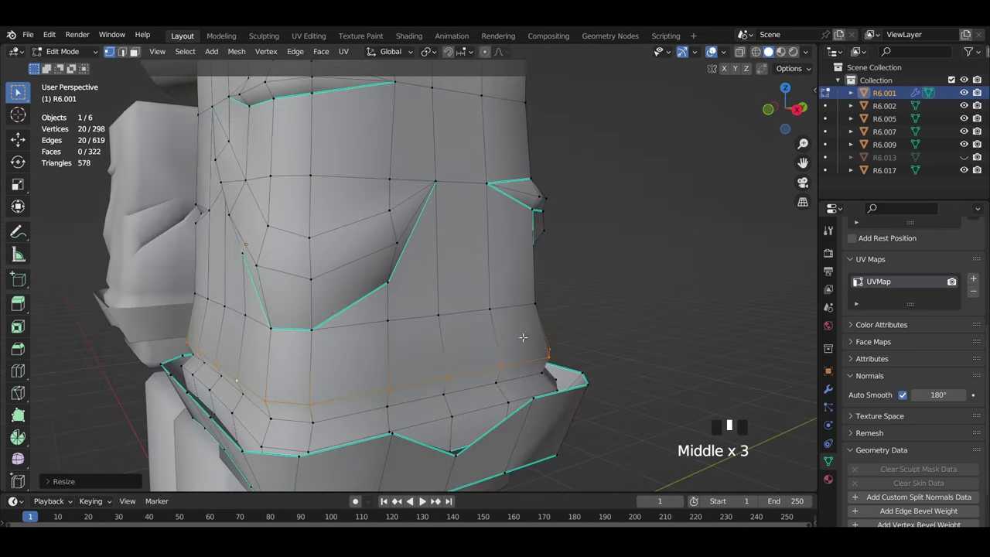
Mark the selected edge loop of the sleeve's overhang as sharp
{"action": "scroll", "coordinate": [464, 332], "scroll_direction": "down", "scroll_amount": 4}
{"action": "middle_click_drag", "start_coordinate": [414, 329], "coordinate": [446, 327]}
{"action": "scroll", "coordinate": [446, 328], "scroll_direction": "up", "scroll_amount": 2}
{"action": "key", "text": "2"}
{"action": "key", "text": "ctrl+e"}
{"action": "left_click", "coordinate": [643, 357]}
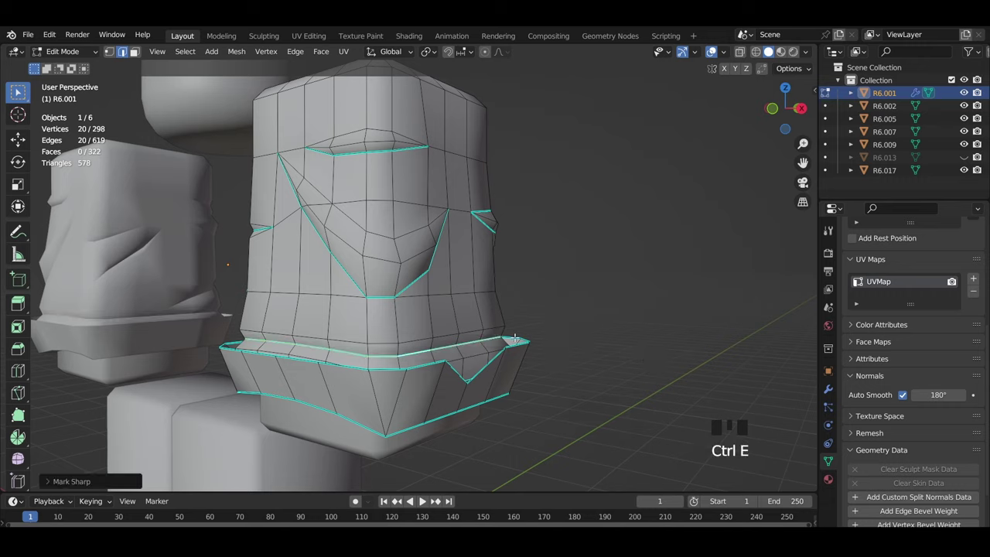
Turn on proportional editing and move four faces of the overhang above the cuff along Z
{"action": "middle_click_drag", "start_coordinate": [588, 340], "coordinate": [641, 323]}
{"action": "left_click", "coordinate": [641, 322]}
{"action": "scroll", "coordinate": [486, 311], "scroll_direction": "down", "scroll_amount": 8}
{"action": "middle_click_drag", "start_coordinate": [486, 311], "coordinate": [499, 337]}
{"action": "scroll", "coordinate": [351, 389], "scroll_direction": "up", "scroll_amount": 4}
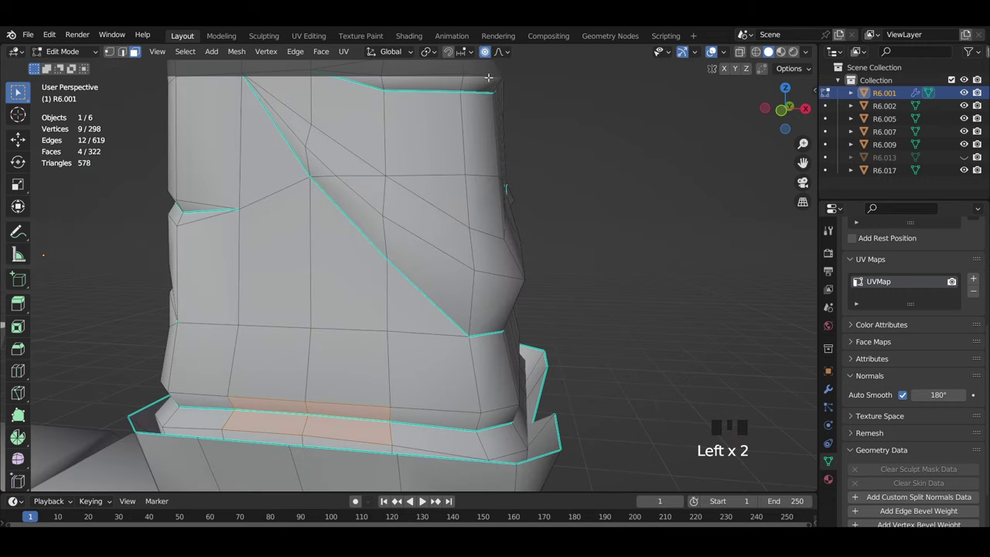
{"action": "key", "text": "g"}
{"action": "key", "text": "z"}
{"action": "left_click", "coordinate": [501, 204]}
{"action": "middle_click_drag", "start_coordinate": [406, 386], "coordinate": [449, 393]}
{"action": "key", "text": "1"}
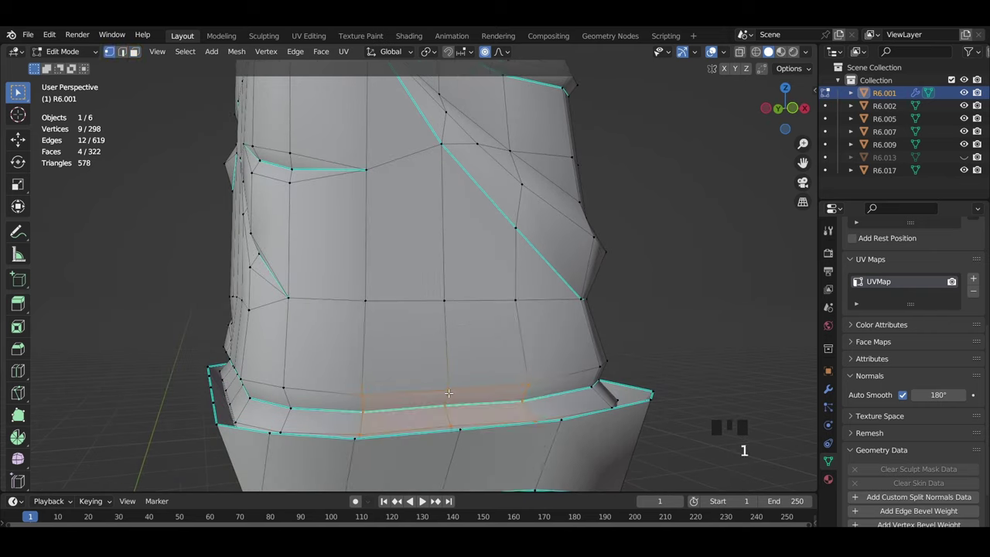
{"action": "left_click", "coordinate": [448, 393]}
{"action": "key", "text": "g"}
{"action": "key", "text": "z"}
{"action": "left_click", "coordinate": [511, 380]}
{"action": "middle_click_drag", "start_coordinate": [379, 382], "coordinate": [538, 382]}
{"action": "key", "text": "ctrl+z"}
Move the four selected overhang faces along Z again with proportional editing
{"action": "key", "text": "g"}
{"action": "key", "text": "z"}
{"action": "left_click", "coordinate": [610, 383]}
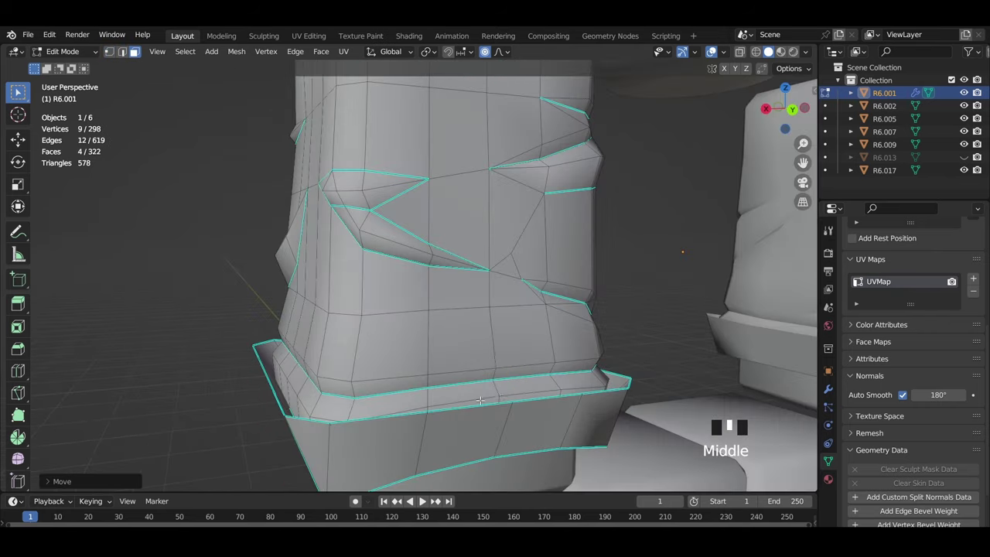
Select overhang faces on another side of the arm and move them with proportional editing
{"action": "left_click_drag", "start_coordinate": [456, 368], "coordinate": [507, 388]}
{"action": "key", "text": "g"}
{"action": "key", "text": "z"}
{"action": "left_click", "coordinate": [500, 381]}
{"action": "key", "text": "ctrl+z"}
{"action": "key", "text": "g"}
{"action": "left_click", "coordinate": [514, 372]}
{"action": "left_click", "coordinate": [573, 335]}
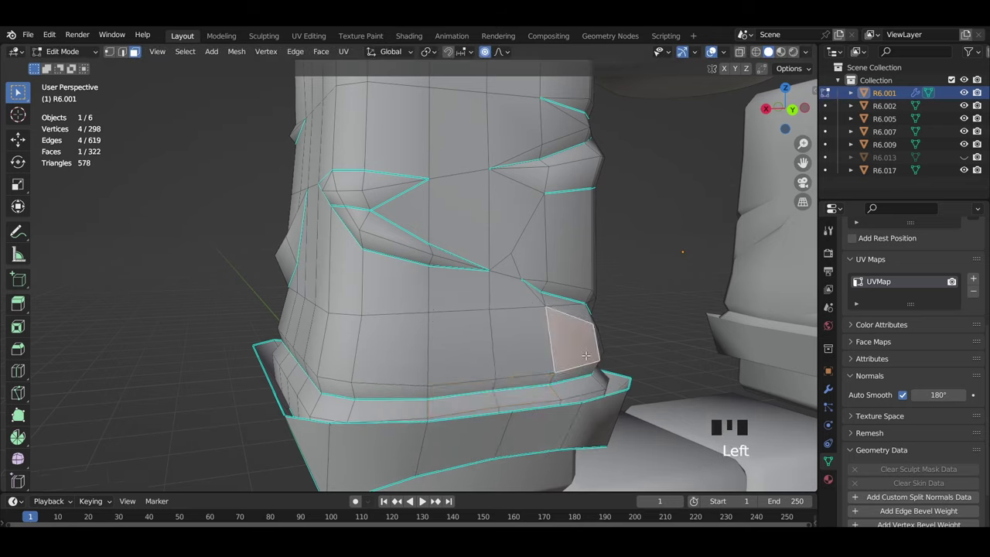
Examine the sleeve on the whole character in Material Preview, and return to solid shading
{"action": "scroll", "coordinate": [580, 331], "scroll_direction": "down", "scroll_amount": 5}
{"action": "middle_click_drag", "start_coordinate": [471, 333], "coordinate": [521, 340]}
{"action": "scroll", "coordinate": [521, 340], "scroll_direction": "down", "scroll_amount": 3}
{"action": "key", "text": "z"}
{"action": "scroll", "coordinate": [488, 378], "scroll_direction": "up", "scroll_amount": 3}
{"action": "middle_click_drag", "start_coordinate": [488, 378], "coordinate": [455, 378]}
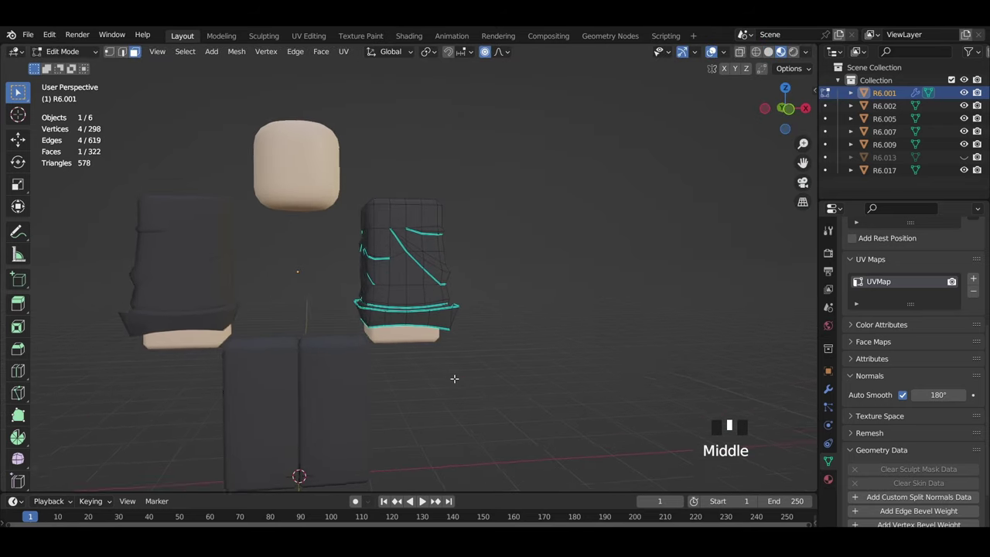
{"action": "scroll", "coordinate": [453, 377], "scroll_direction": "up", "scroll_amount": 4}
{"action": "key", "text": "z"}
Add a loop cut between the folds and the overhang, turn off proportional editing, and scale the loop
{"action": "key", "text": "ctrl+r"}
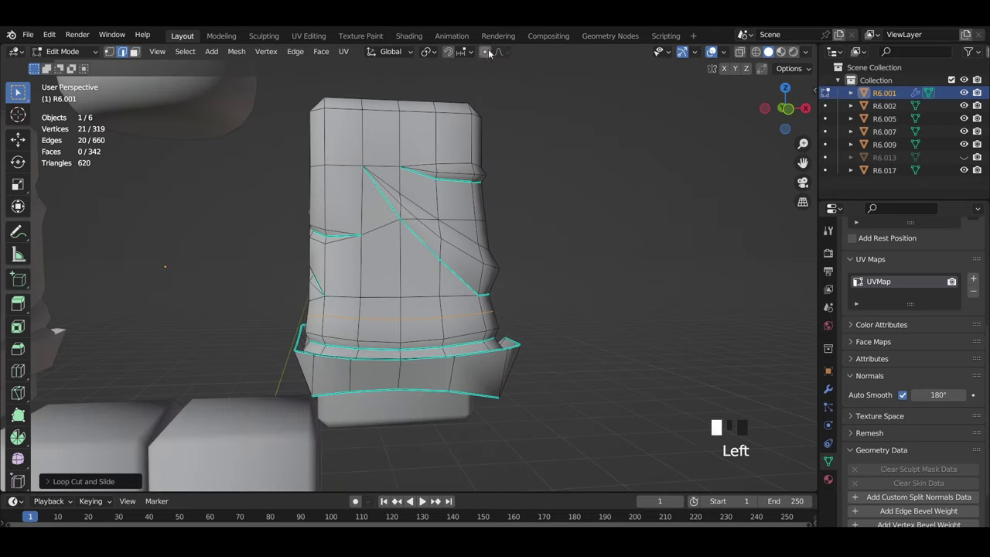
{"action": "key", "text": "s"}
{"action": "left_click", "coordinate": [556, 242]}
{"action": "middle_click_drag", "start_coordinate": [473, 292], "coordinate": [608, 306]}
{"action": "key", "text": "ctrl+z"}
{"action": "key", "text": "s"}
{"action": "left_click", "coordinate": [515, 312]}
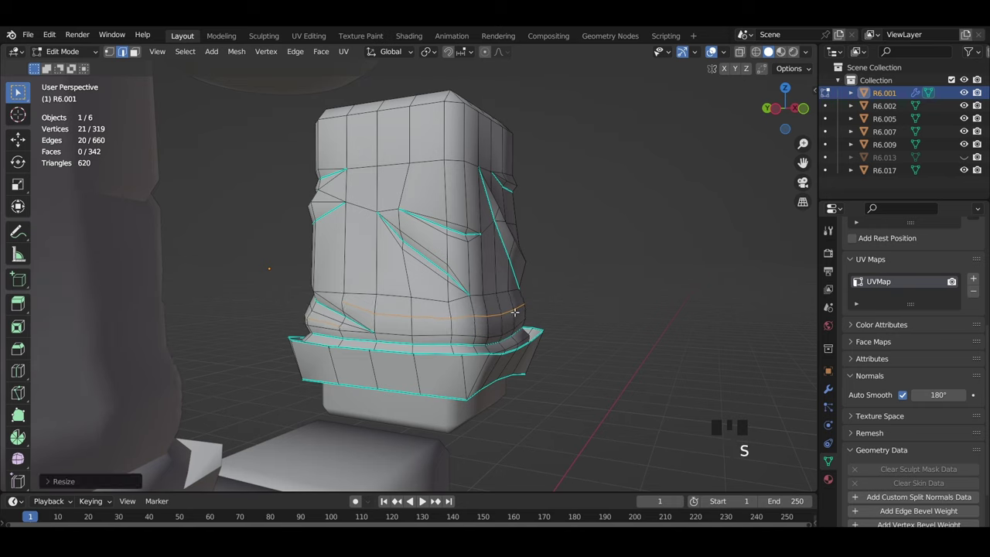
Connect vertices where the new loop is interrupted near the small lower fold, splitting the faces with new edges
{"action": "scroll", "coordinate": [515, 313], "scroll_direction": "up", "scroll_amount": 3}
{"action": "key", "text": "1"}
{"action": "left_click", "coordinate": [304, 309]}
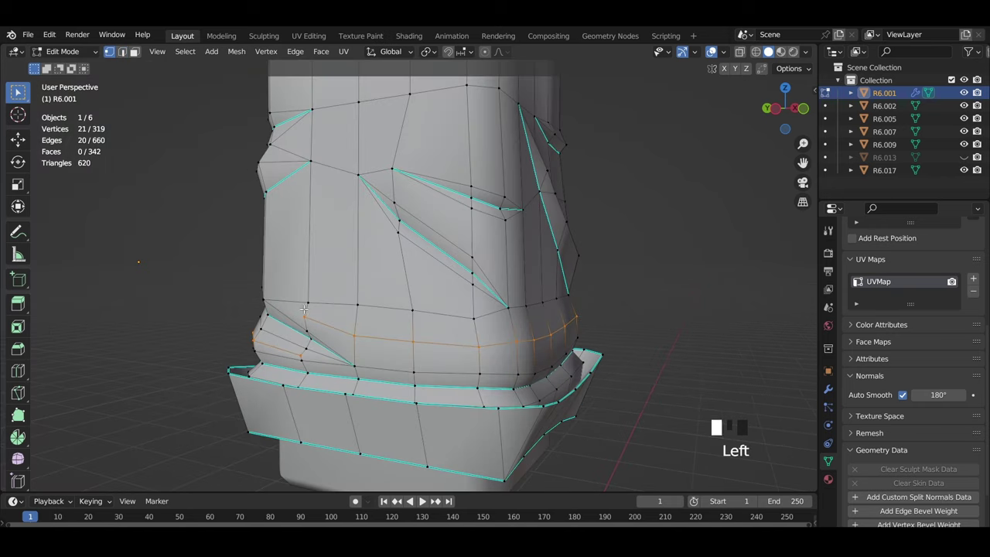
{"action": "left_click", "coordinate": [583, 336]}
{"action": "middle_click_drag", "start_coordinate": [583, 335], "coordinate": [350, 378]}
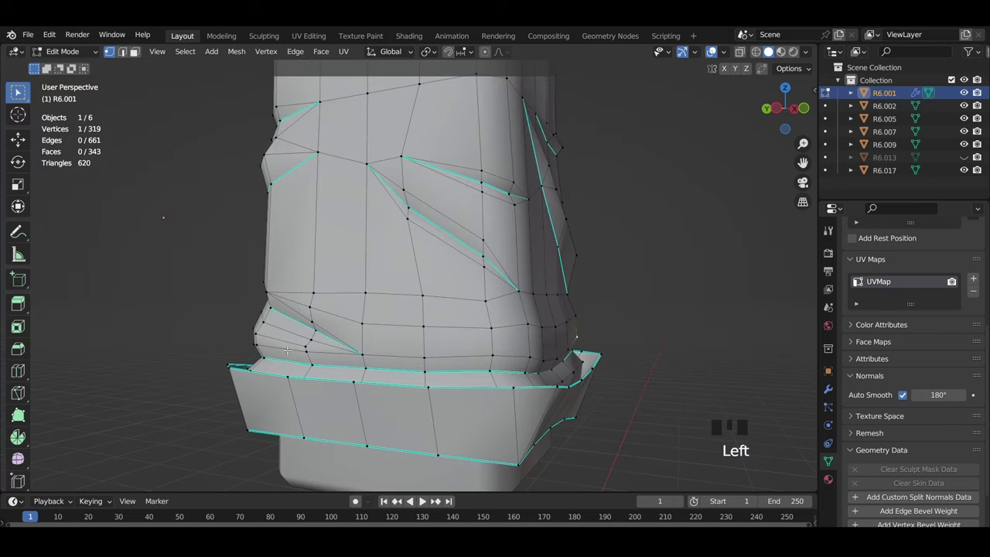
{"action": "middle_click_drag", "start_coordinate": [500, 352], "coordinate": [457, 369]}
{"action": "scroll", "coordinate": [457, 369], "scroll_direction": "down", "scroll_amount": 7}
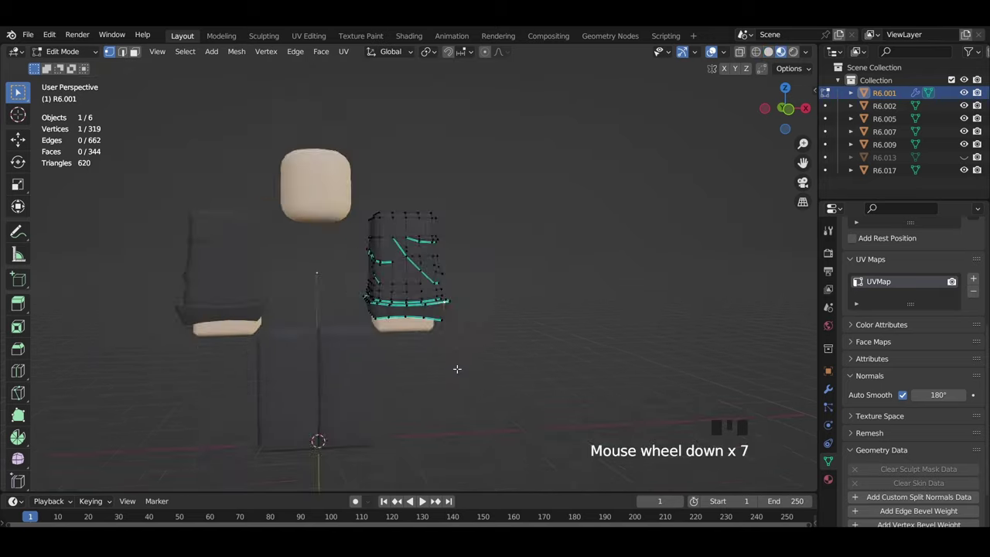
Select the two horizontal edges below the large diagonal crease and slide their vertices downward
{"action": "scroll", "coordinate": [457, 369], "scroll_direction": "up", "scroll_amount": 4}
{"action": "key", "text": "2"}
{"action": "left_click", "coordinate": [423, 300], "text": "shift"}
{"action": "key", "text": "shift+v"}
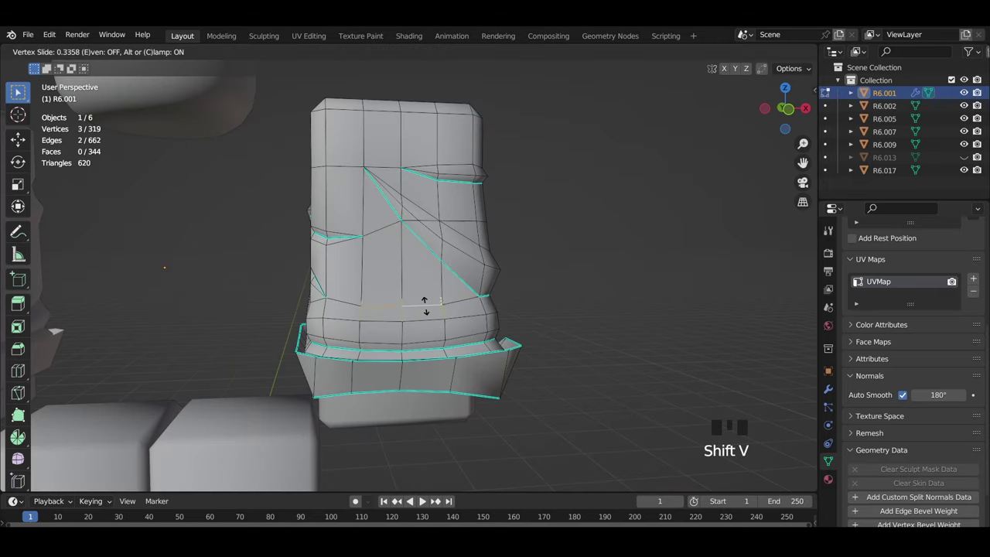
{"action": "left_click", "coordinate": [427, 316]}
Move the two selected edges along Y and mark them as sharp
{"action": "middle_click_drag", "start_coordinate": [507, 315], "coordinate": [555, 330]}
{"action": "key", "text": "g"}
{"action": "key", "text": "y"}
{"action": "left_click", "coordinate": [584, 335]}
{"action": "key", "text": "ctrl+e"}
{"action": "left_click", "coordinate": [584, 335]}
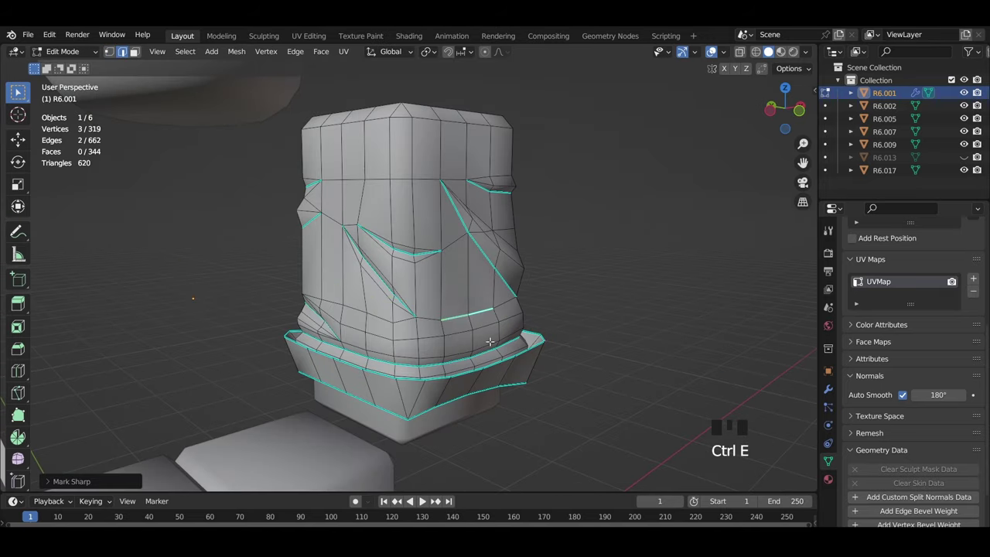
Select the two end vertices of the new sharp line and slide them upward
{"action": "key", "text": "1"}
{"action": "left_click", "coordinate": [431, 326]}
{"action": "key", "text": "shift+v"}
{"action": "left_click", "coordinate": [512, 306]}
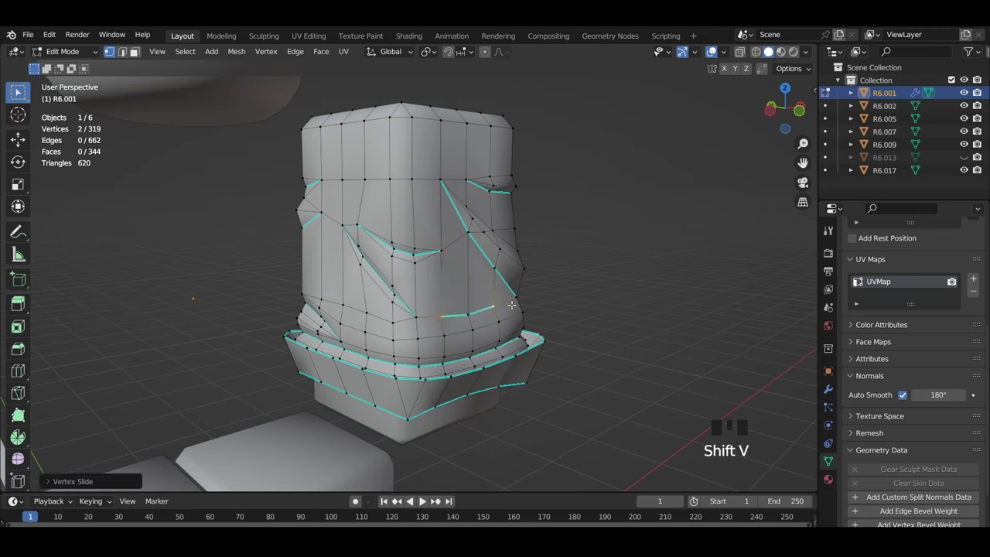
Finish editing the sleeve mesh, return to Object Mode, unhide all the character's parts and deselect them
{"action": "mouse_move", "coordinate": [586, 314]}
{"action": "middle_mouse_down"}
{"action": "mouse_move", "coordinate": [548, 317]}
{"action": "mouse_move", "coordinate": [585, 314]}
{"action": "middle_mouse_up"}
{"action": "left_click", "coordinate": [549, 318]}
{"action": "scroll", "coordinate": [548, 318], "scroll_direction": "down", "scroll_amount": 5}
{"action": "key", "text": "z"}
{"action": "mouse_move", "coordinate": [495, 348]}
{"action": "middle_mouse_down"}
{"action": "mouse_move", "coordinate": [603, 351]}
{"action": "mouse_move", "coordinate": [588, 362]}
{"action": "mouse_move", "coordinate": [499, 358]}
{"action": "middle_mouse_up"}
{"action": "key", "text": "z"}
{"action": "left_click", "coordinate": [52, 51]}
{"action": "left_click", "coordinate": [66, 68]}
{"action": "key", "text": "alt+h"}
{"action": "left_click", "coordinate": [479, 186]}
Examine the whole character and its folded sleeves from several sides in Material Preview and Solid shading
{"action": "mouse_move", "coordinate": [503, 192]}
{"action": "middle_mouse_down"}
{"action": "mouse_move", "coordinate": [529, 195]}
{"action": "mouse_move", "coordinate": [471, 213]}
{"action": "middle_mouse_up"}
{"action": "key", "text": "z"}
{"action": "scroll", "coordinate": [526, 384], "scroll_direction": "down", "scroll_amount": 4}
{"action": "mouse_move", "coordinate": [526, 384]}
{"action": "middle_mouse_down"}
{"action": "mouse_move", "coordinate": [661, 367]}
{"action": "mouse_move", "coordinate": [558, 348]}
{"action": "mouse_move", "coordinate": [420, 351]}
{"action": "middle_mouse_up"}
{"action": "scroll", "coordinate": [420, 351], "scroll_direction": "up", "scroll_amount": 4}
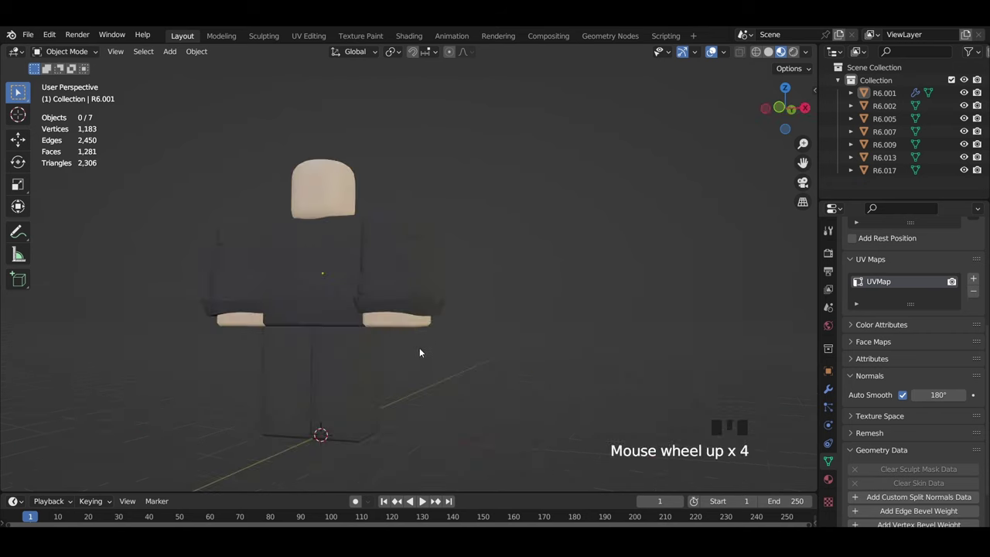
{"action": "middle_click_drag", "start_coordinate": [533, 348], "coordinate": [399, 342]}
{"action": "key", "text": "z"}
{"action": "scroll", "coordinate": [479, 342], "scroll_direction": "up", "scroll_amount": 3}
{"action": "left_click", "coordinate": [437, 313]}
{"action": "mouse_move", "coordinate": [513, 316]}
{"action": "middle_mouse_down"}
{"action": "mouse_move", "coordinate": [489, 344]}
{"action": "mouse_move", "coordinate": [608, 341]}
{"action": "mouse_move", "coordinate": [640, 305]}
{"action": "middle_mouse_up"}
{"action": "scroll", "coordinate": [608, 341], "scroll_direction": "up", "scroll_amount": 2}
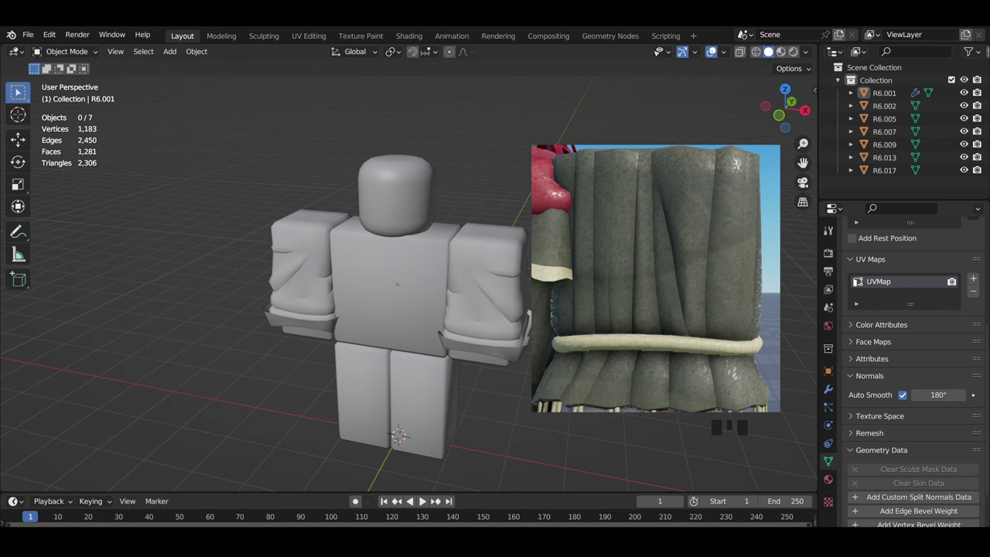
{"action": "scroll", "coordinate": [426, 453], "scroll_direction": "up", "scroll_amount": 2}
{"action": "mouse_move", "coordinate": [464, 395]}
{"action": "middle_mouse_down"}
{"action": "mouse_move", "coordinate": [485, 384]}
{"action": "mouse_move", "coordinate": [524, 289]}
{"action": "middle_mouse_up"}
{"action": "key", "text": "z"}
{"action": "key", "text": "z"}
{"action": "key", "text": "z"}
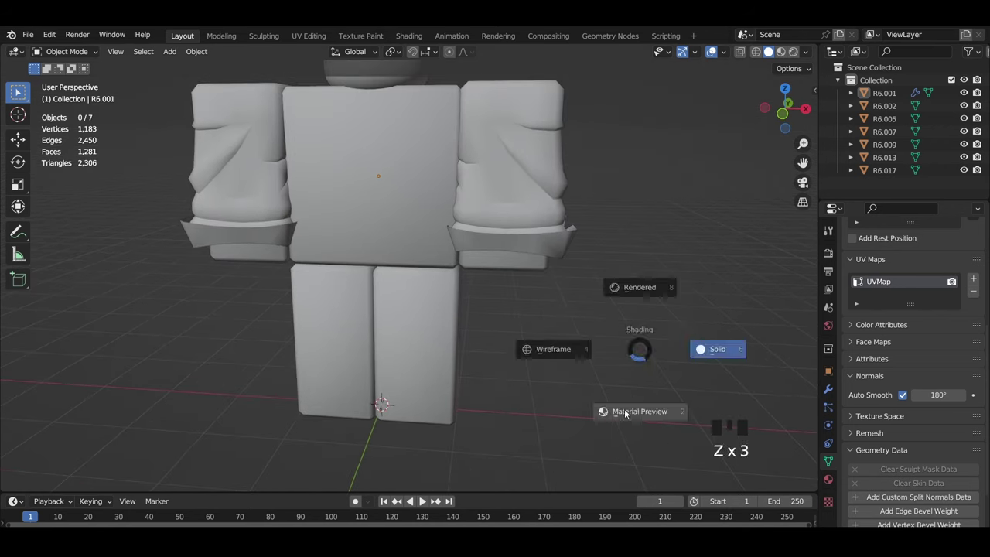
{"action": "left_click", "coordinate": [624, 410]}
{"action": "middle_click_drag", "start_coordinate": [533, 387], "coordinate": [543, 365]}
{"action": "mouse_move", "coordinate": [499, 357]}
{"action": "middle_mouse_down", "text": "shift"}
{"action": "mouse_move", "coordinate": [494, 327]}
{"action": "mouse_move", "coordinate": [510, 259]}
{"action": "mouse_move", "coordinate": [507, 415]}
{"action": "mouse_move", "coordinate": [532, 298]}
{"action": "mouse_move", "coordinate": [488, 324]}
{"action": "mouse_move", "coordinate": [533, 174]}
{"action": "middle_mouse_up", "text": "shift"}
{"action": "key", "text": "z"}
{"action": "left_click", "coordinate": [488, 285]}
{"action": "scroll", "coordinate": [433, 368], "scroll_direction": "up", "scroll_amount": 2}
{"action": "scroll", "coordinate": [507, 415], "scroll_direction": "down", "scroll_amount": 1}
Select leg R6.002 and examine it from below and from the front in Material Preview and Solid shading
{"action": "left_click", "coordinate": [428, 267]}
{"action": "mouse_move", "coordinate": [441, 294]}
{"action": "middle_mouse_down"}
{"action": "mouse_move", "coordinate": [569, 274]}
{"action": "mouse_move", "coordinate": [613, 241]}
{"action": "mouse_move", "coordinate": [613, 220]}
{"action": "middle_mouse_up"}
{"action": "scroll", "coordinate": [614, 232], "scroll_direction": "down", "scroll_amount": 3}
{"action": "key", "text": "z"}
{"action": "left_click", "coordinate": [614, 346]}
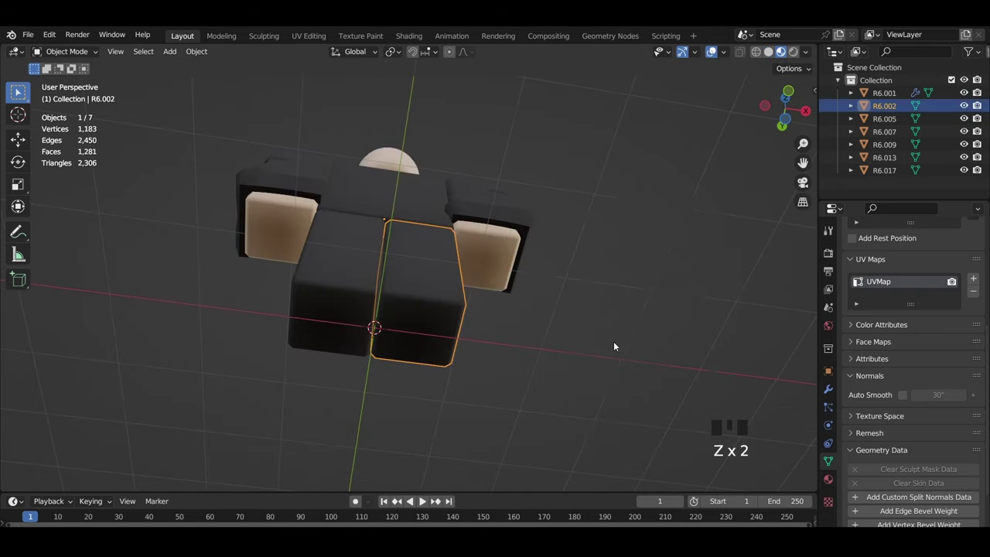
{"action": "middle_click_drag", "start_coordinate": [613, 342], "coordinate": [613, 390]}
{"action": "key", "text": "z"}
{"action": "left_click", "coordinate": [650, 298]}
{"action": "scroll", "coordinate": [650, 298], "scroll_direction": "up", "scroll_amount": 2}
{"action": "middle_click_drag", "start_coordinate": [649, 286], "coordinate": [645, 188]}
{"action": "key", "text": "h"}
{"action": "key", "text": "ctrl+z"}
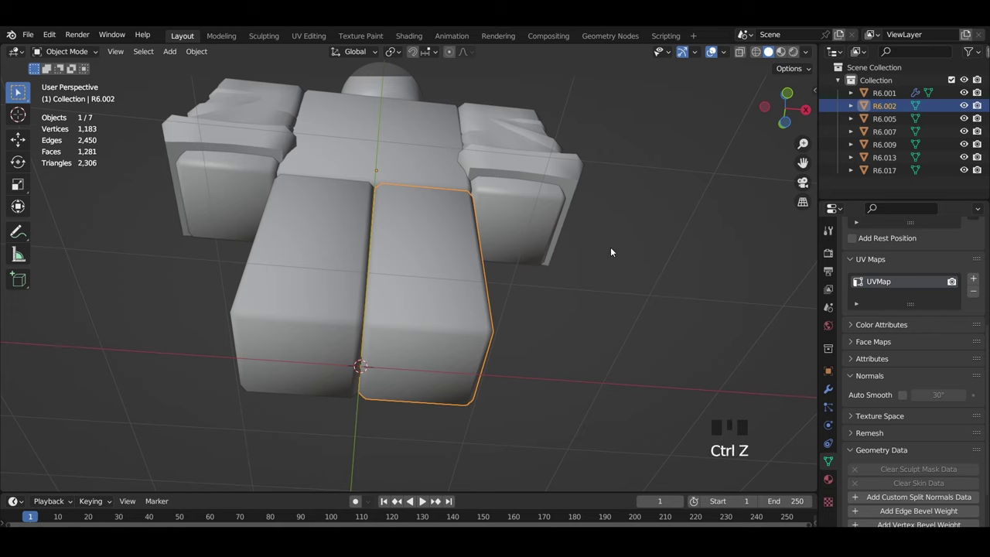
{"action": "middle_click_drag", "start_coordinate": [610, 251], "coordinate": [600, 324]}
{"action": "scroll", "coordinate": [621, 304], "scroll_direction": "up", "scroll_amount": 2}
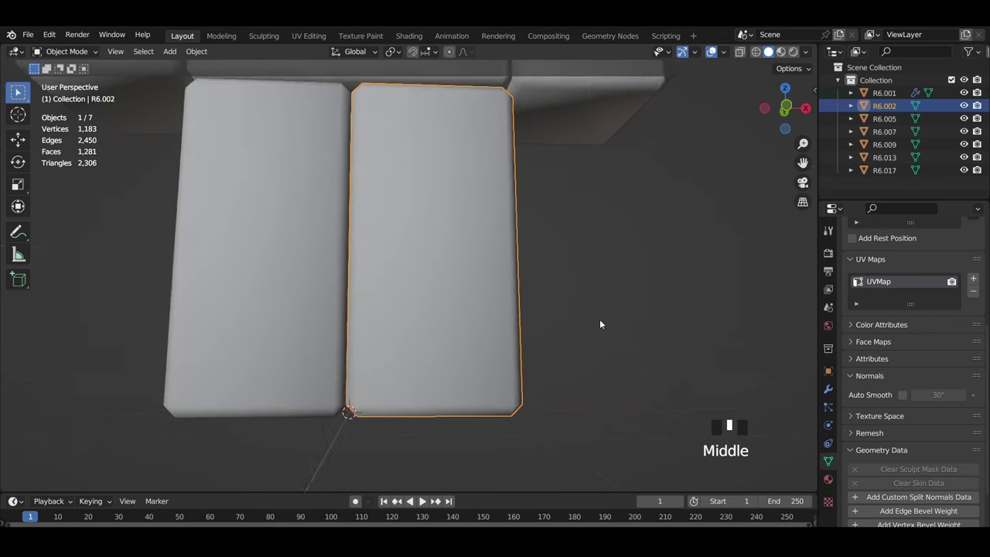
{"action": "scroll", "coordinate": [466, 322], "scroll_direction": "down", "scroll_amount": 3}
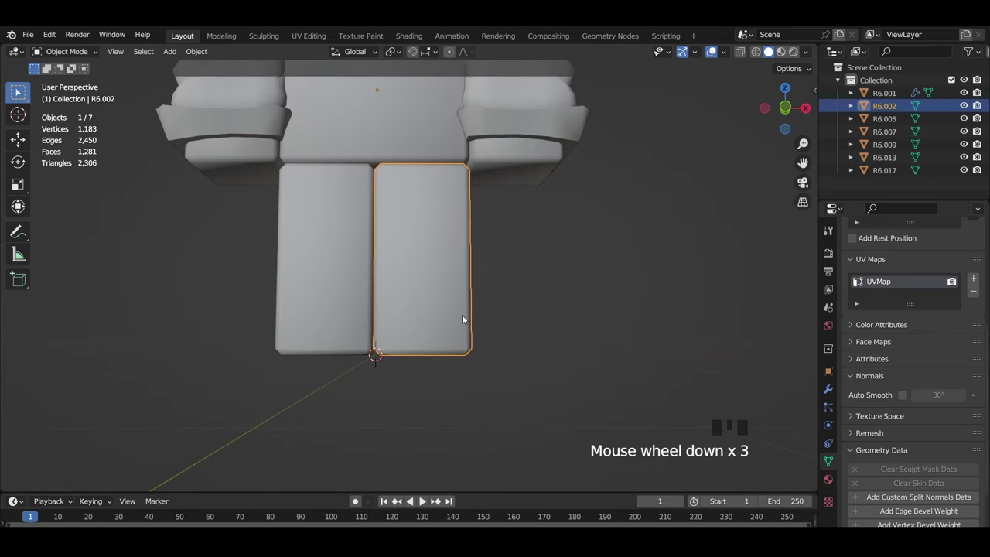
{"action": "middle_click_drag", "start_coordinate": [462, 319], "coordinate": [487, 337]}
Duplicate leg R6.002 in place and give the copy a Mirror modifier on the X axis with Merge turned off
{"action": "left_click", "coordinate": [827, 389]}
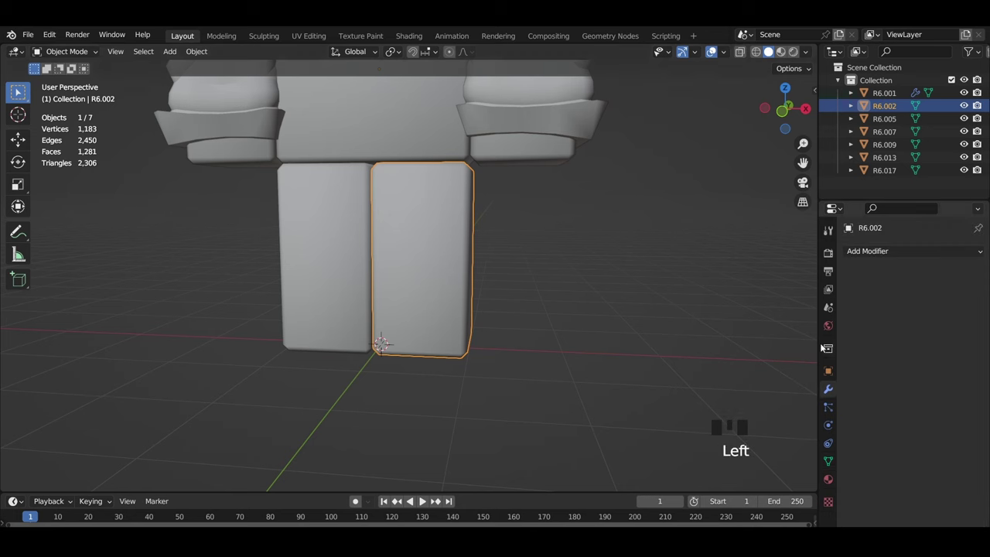
{"action": "left_click", "coordinate": [782, 129]}
{"action": "key", "text": "ctrl+z"}
{"action": "scroll", "coordinate": [572, 265], "scroll_direction": "down", "scroll_amount": 2}
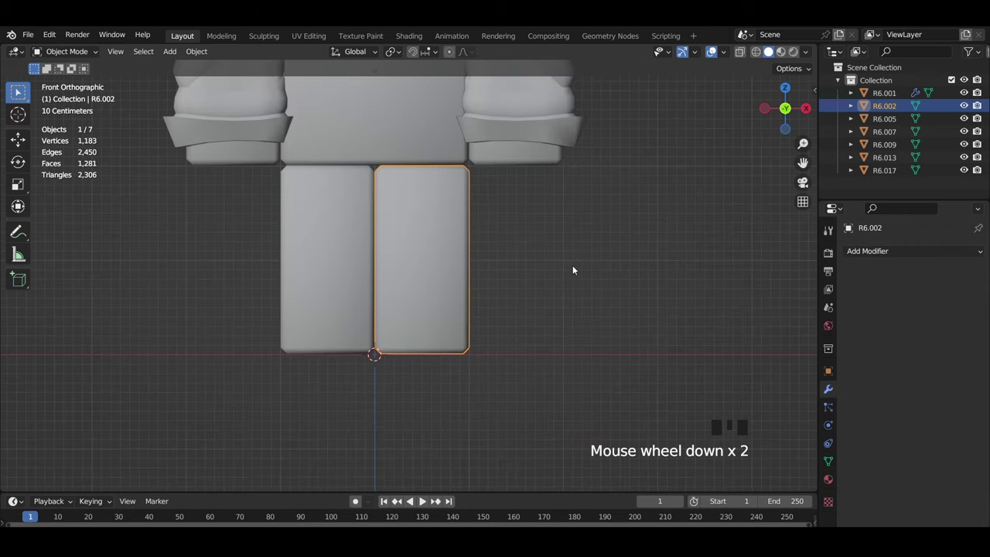
{"action": "key", "text": "shift+d"}
{"action": "left_click", "coordinate": [902, 251]}
{"action": "left_click", "coordinate": [649, 397]}
{"action": "scroll", "coordinate": [725, 362], "scroll_direction": "up", "scroll_amount": 3}
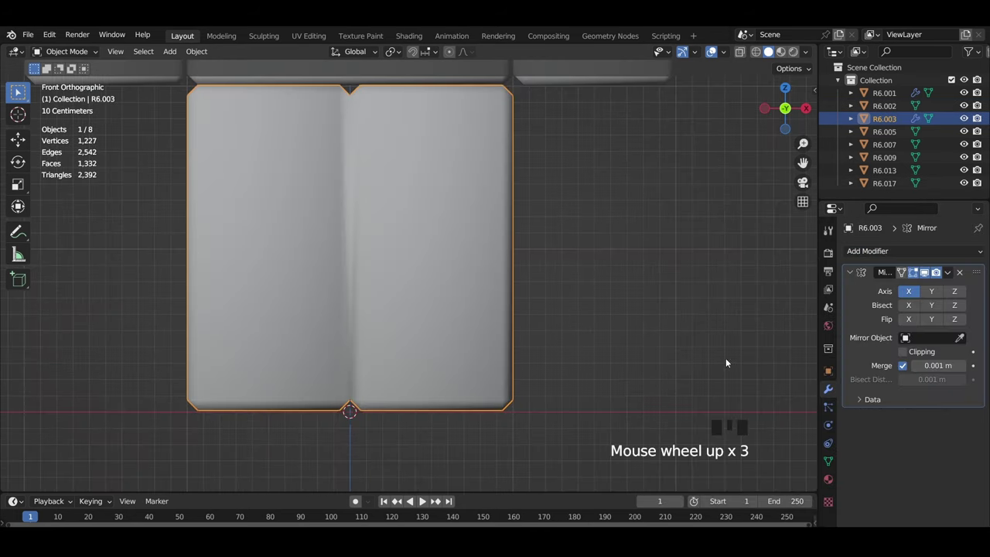
{"action": "left_click", "coordinate": [903, 365]}
Edit the duplicated leg and fatten its whole mesh outward slightly so it encloses the original leg
{"action": "left_click", "coordinate": [62, 51]}
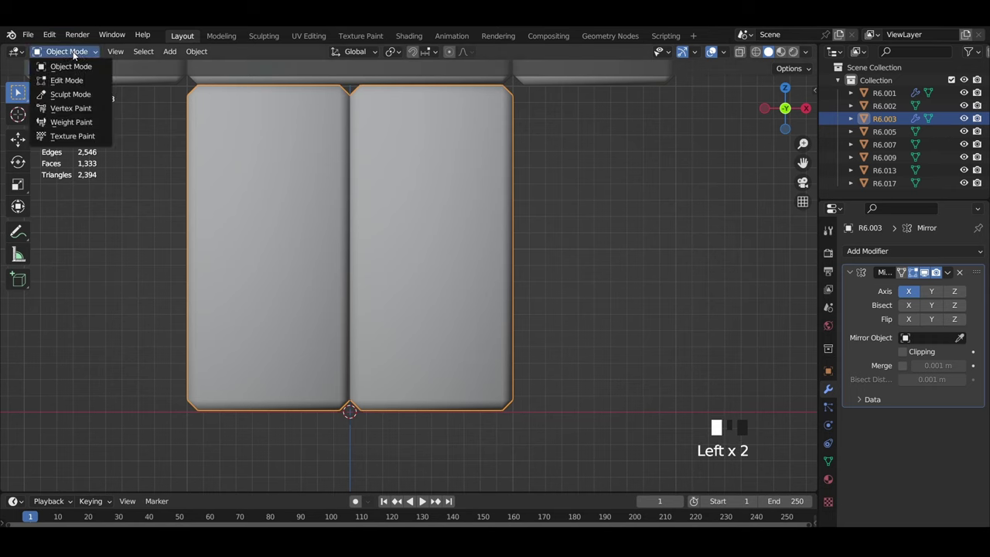
{"action": "left_click", "coordinate": [62, 81]}
{"action": "scroll", "coordinate": [581, 214], "scroll_direction": "up", "scroll_amount": 1}
{"action": "key", "text": "a"}
{"action": "key", "text": "alt+s"}
{"action": "left_click", "coordinate": [588, 224]}
Select the lower vertices of the duplicated leg in wireframe from the front and delete the enclosed faces to open its lower end
{"action": "key", "text": "z"}
{"action": "left_click", "coordinate": [495, 229]}
{"action": "scroll", "coordinate": [585, 309], "scroll_direction": "down", "scroll_amount": 3}
{"action": "left_click_drag", "start_coordinate": [599, 435], "coordinate": [309, 332]}
{"action": "scroll", "coordinate": [569, 389], "scroll_direction": "up", "scroll_amount": 2}
{"action": "key", "text": "x"}
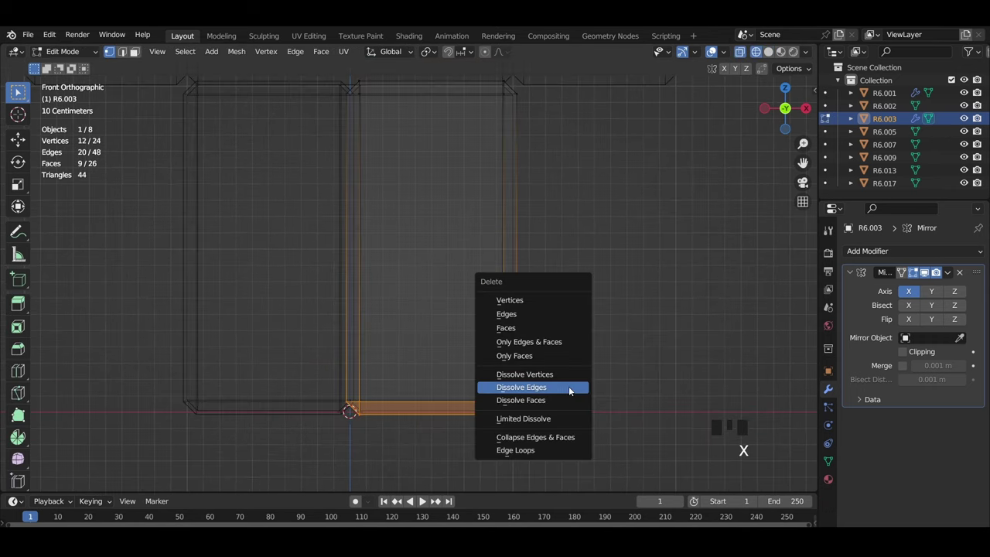
{"action": "left_click", "coordinate": [560, 343]}
Position the open hem just above the foot and widen it slightly so the trouser leg flares out, then deselect it
{"action": "left_click", "coordinate": [534, 339]}
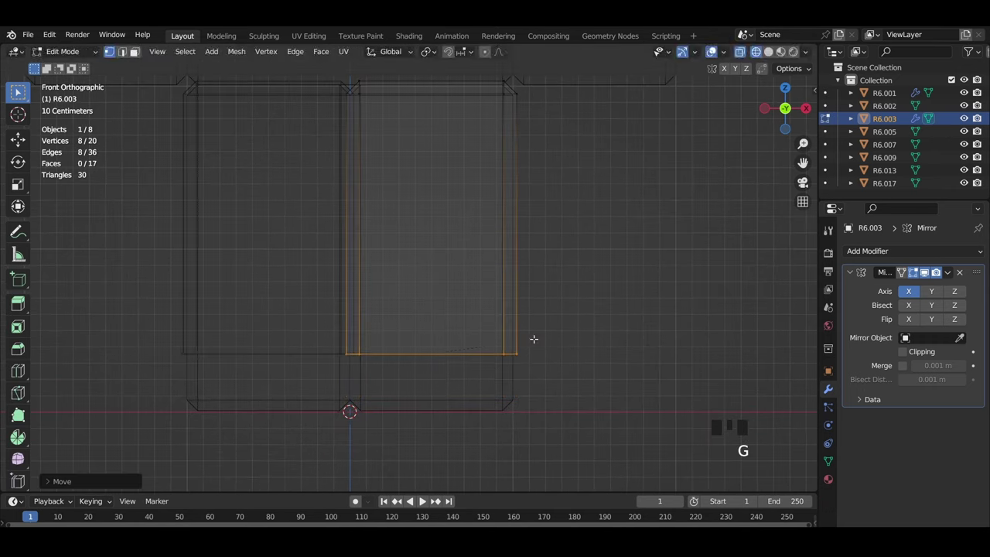
{"action": "key", "text": "z"}
{"action": "left_click", "coordinate": [549, 358]}
{"action": "key", "text": "z"}
{"action": "left_click", "coordinate": [614, 358]}
{"action": "scroll", "coordinate": [337, 435], "scroll_direction": "down", "scroll_amount": 2}
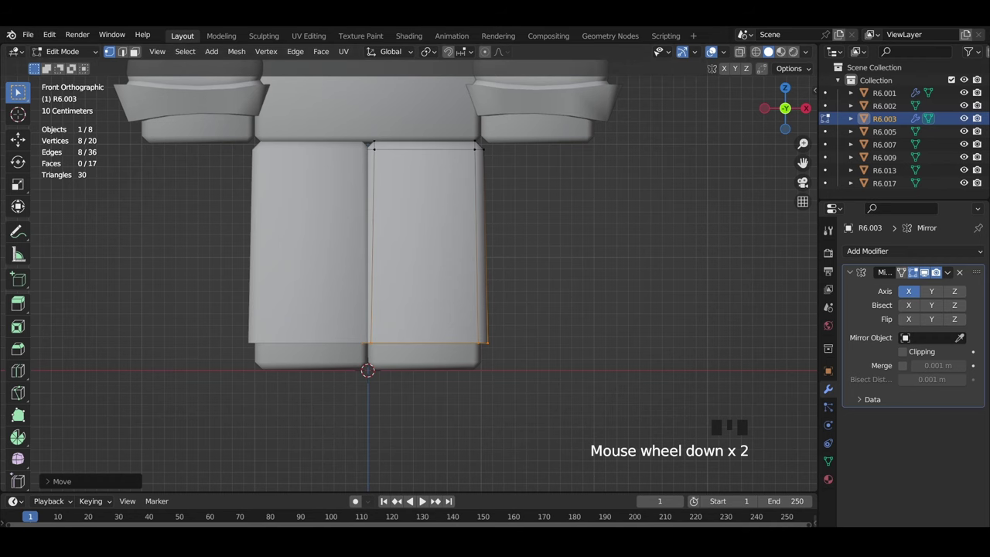
{"action": "scroll", "coordinate": [531, 295], "scroll_direction": "down", "scroll_amount": 4}
{"action": "left_click", "coordinate": [532, 294]}
Add three evenly spaced vertical loop cuts across the trouser leg's front and three more across its side
{"action": "middle_click_drag", "start_coordinate": [532, 294], "coordinate": [436, 327]}
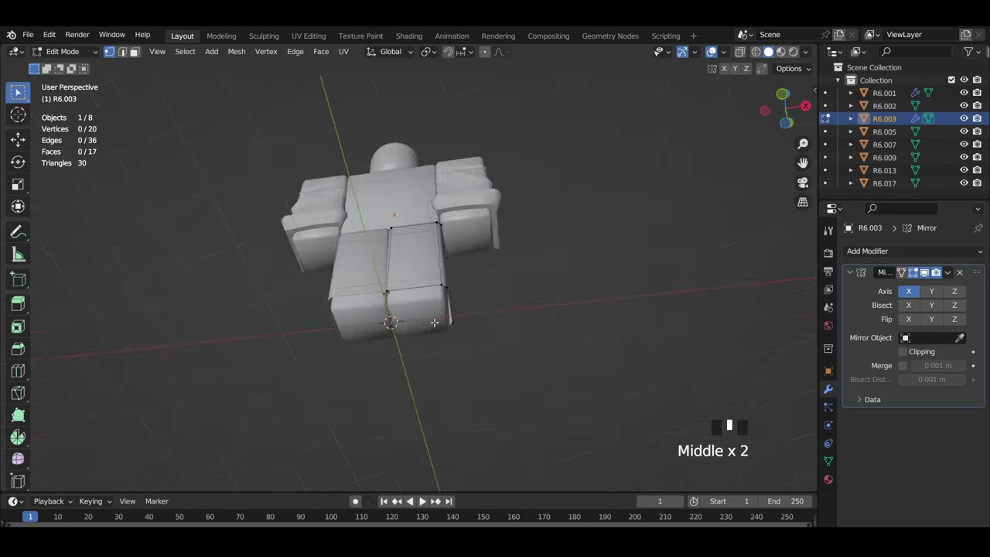
{"action": "scroll", "coordinate": [433, 330], "scroll_direction": "up", "scroll_amount": 6}
{"action": "left_click", "coordinate": [430, 346]}
{"action": "right_click", "coordinate": [432, 345]}
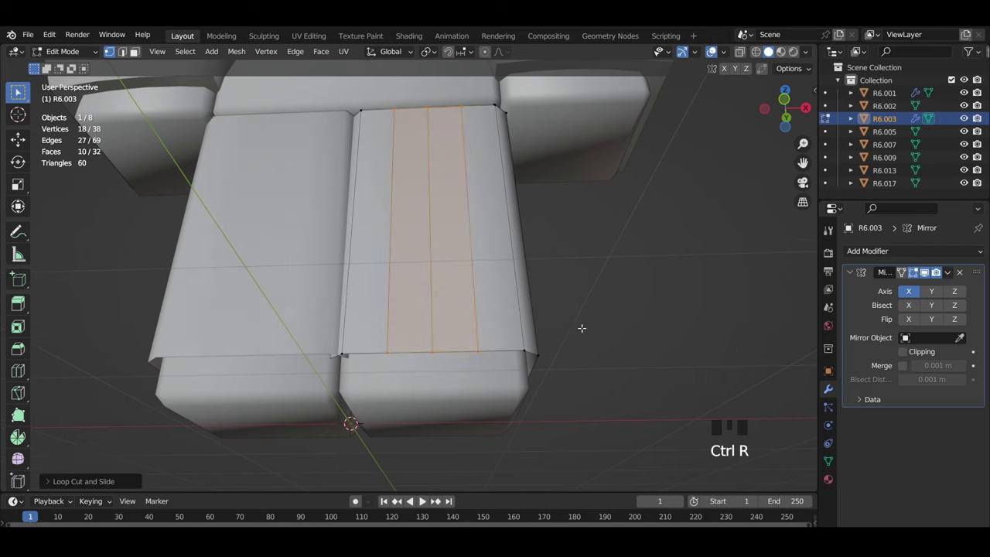
{"action": "key", "text": "ctrl+r"}
{"action": "scroll", "coordinate": [471, 340], "scroll_direction": "up", "scroll_amount": 2}
{"action": "mouse_move", "coordinate": [580, 329]}
{"action": "middle_mouse_down"}
{"action": "mouse_move", "coordinate": [474, 337]}
{"action": "mouse_move", "coordinate": [569, 323]}
{"action": "middle_mouse_up"}
{"action": "left_click", "coordinate": [468, 337]}
{"action": "right_click", "coordinate": [468, 337]}
{"action": "middle_click_drag", "start_coordinate": [495, 340], "coordinate": [512, 309]}
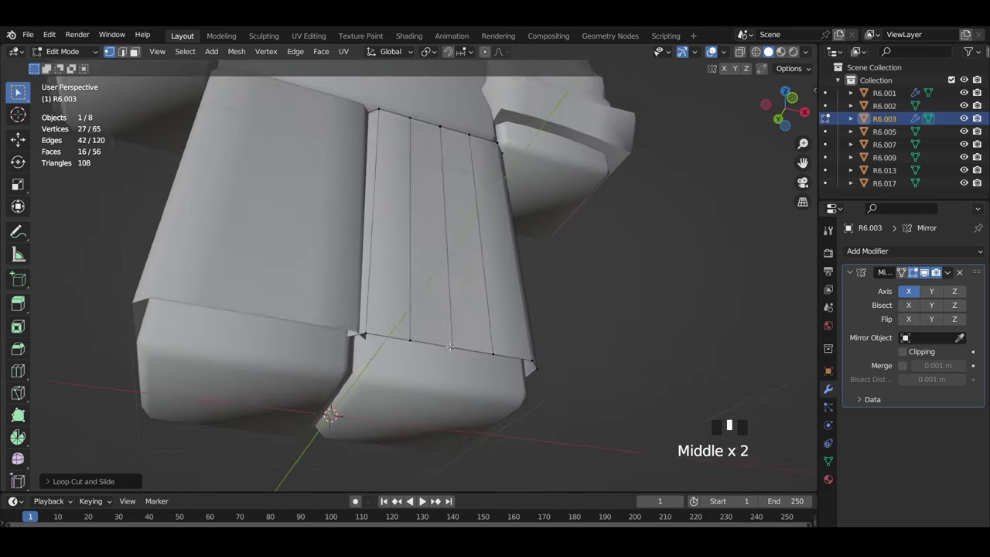
Return to Object Mode, turn off the Mirror modifier's viewport display, hide leg R6.005 and reselect trouser leg R6.003
{"action": "key", "text": "2"}
{"action": "middle_click_drag", "start_coordinate": [436, 319], "coordinate": [441, 375]}
{"action": "scroll", "coordinate": [441, 374], "scroll_direction": "down", "scroll_amount": 2}
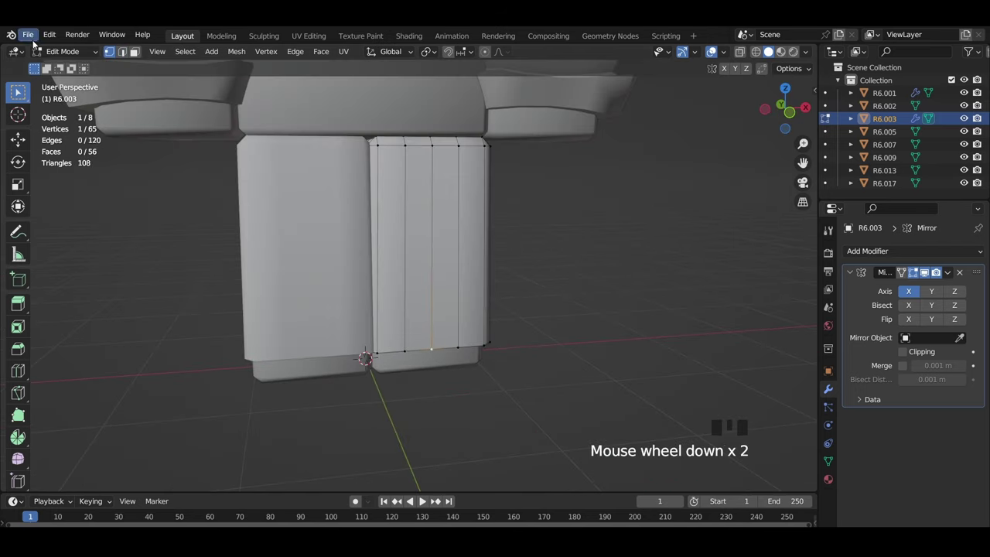
{"action": "left_click", "coordinate": [63, 52]}
{"action": "left_click", "coordinate": [67, 70]}
{"action": "left_click", "coordinate": [924, 273]}
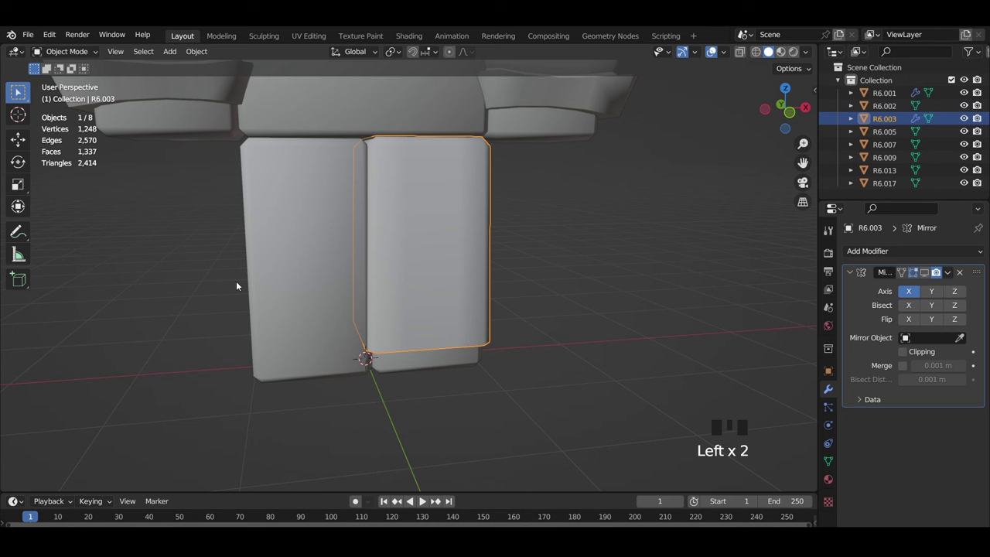
{"action": "left_click", "coordinate": [341, 289]}
{"action": "key", "text": "h"}
{"action": "left_click", "coordinate": [433, 283]}
{"action": "middle_click_drag", "start_coordinate": [423, 280], "coordinate": [410, 232]}
{"action": "scroll", "coordinate": [411, 232], "scroll_direction": "up", "scroll_amount": 2}
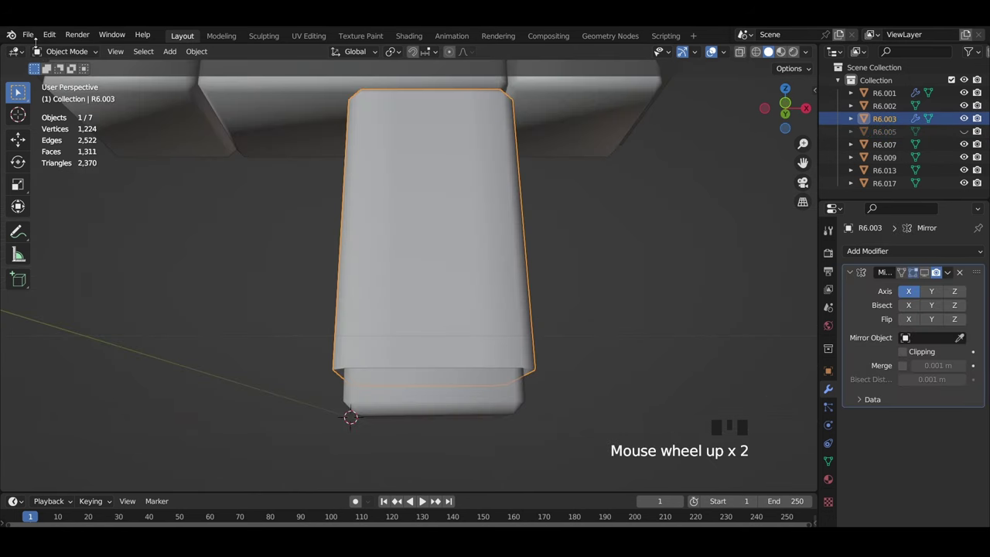
Edit the trouser leg mesh and select every second hem vertex along its front and back in wireframe
{"action": "left_click", "coordinate": [64, 52]}
{"action": "left_click", "coordinate": [72, 80]}
{"action": "middle_click_drag", "start_coordinate": [398, 276], "coordinate": [530, 409]}
{"action": "key", "text": "shift+z"}
{"action": "key", "text": "a"}
{"action": "scroll", "coordinate": [531, 408], "scroll_direction": "down", "scroll_amount": 1}
{"action": "left_click_drag", "start_coordinate": [553, 402], "coordinate": [345, 300]}
{"action": "key", "text": "z"}
{"action": "mouse_move", "coordinate": [503, 377]}
{"action": "middle_mouse_down"}
{"action": "mouse_move", "coordinate": [571, 381]}
{"action": "mouse_move", "coordinate": [540, 375]}
{"action": "middle_mouse_up"}
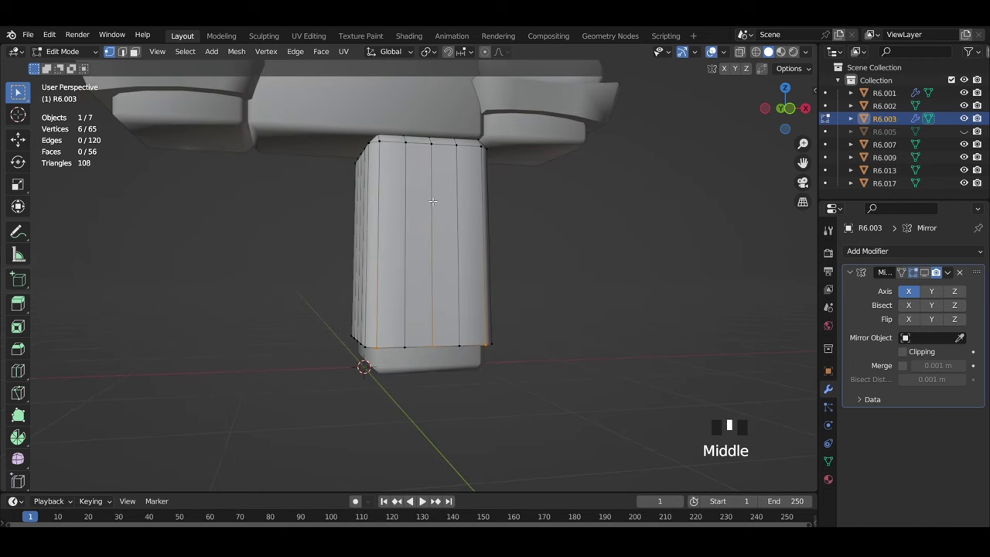
Add every second hem vertex on the trouser leg's two sides to the selection from the side view
{"action": "middle_click_drag", "start_coordinate": [522, 279], "coordinate": [454, 300]}
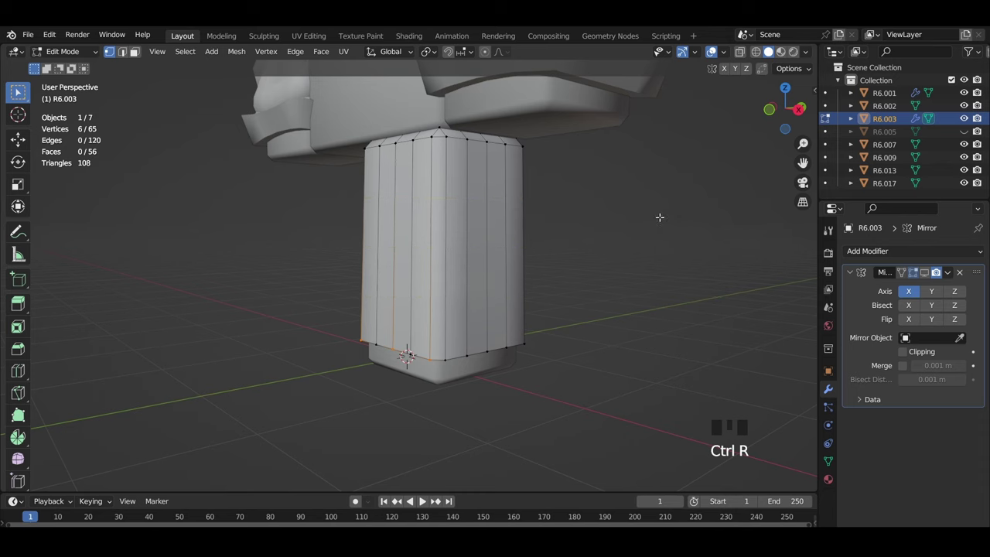
{"action": "middle_click_drag", "start_coordinate": [660, 218], "coordinate": [83, 137]}
{"action": "left_click", "coordinate": [793, 110]}
{"action": "key", "text": "z"}
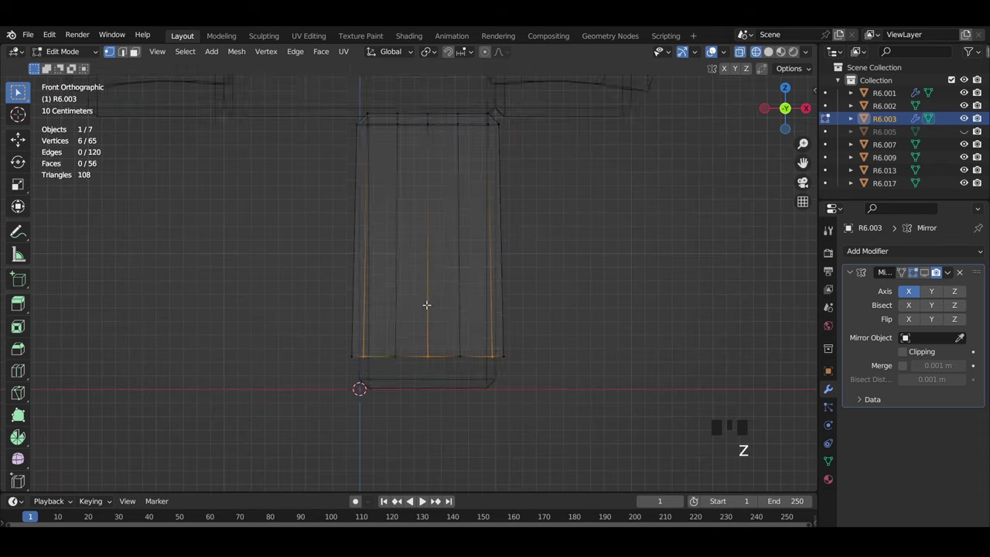
{"action": "mouse_move", "coordinate": [426, 304]}
{"action": "middle_mouse_down"}
{"action": "mouse_move", "coordinate": [504, 367]}
{"action": "mouse_move", "coordinate": [528, 365]}
{"action": "middle_mouse_up"}
{"action": "left_click", "coordinate": [786, 108]}
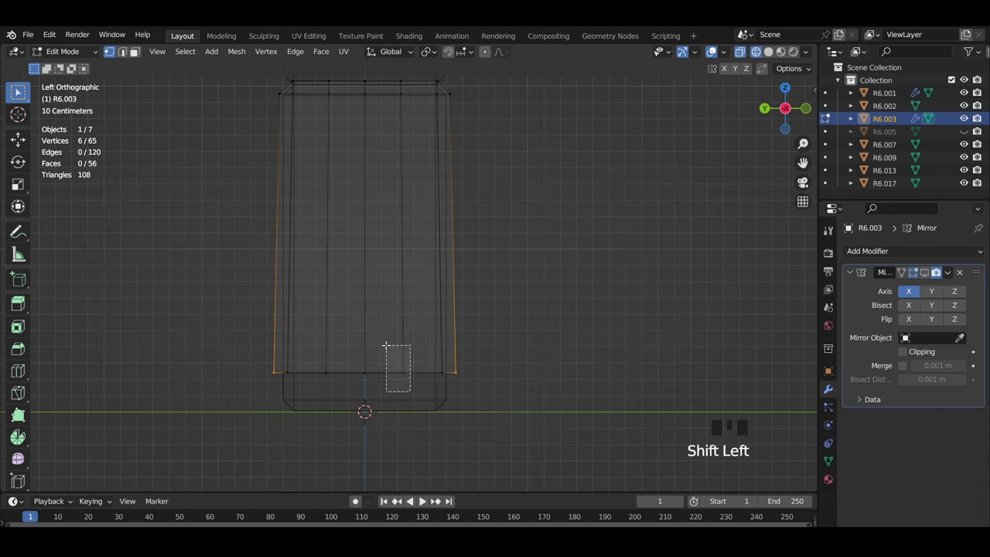
{"action": "left_click_drag", "start_coordinate": [324, 363], "coordinate": [320, 355], "text": "shift"}
Examine the alternating hem vertex selection around the trouser leg from all sides in wireframe and Solid shading
{"action": "key", "text": "z"}
{"action": "mouse_move", "coordinate": [410, 359]}
{"action": "middle_mouse_down"}
{"action": "mouse_move", "coordinate": [493, 355]}
{"action": "mouse_move", "coordinate": [470, 345]}
{"action": "mouse_move", "coordinate": [411, 397]}
{"action": "middle_mouse_up"}
{"action": "key", "text": "z"}
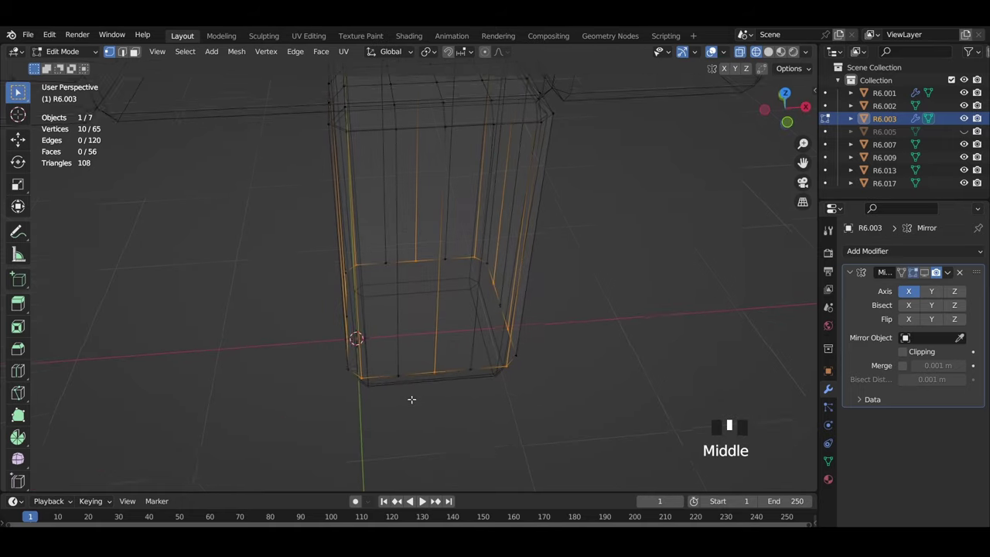
{"action": "mouse_move", "coordinate": [540, 292]}
{"action": "middle_mouse_down"}
{"action": "mouse_move", "coordinate": [550, 296]}
{"action": "mouse_move", "coordinate": [508, 307]}
{"action": "mouse_move", "coordinate": [528, 378]}
{"action": "mouse_move", "coordinate": [527, 357]}
{"action": "middle_mouse_up"}
{"action": "key", "text": "z"}
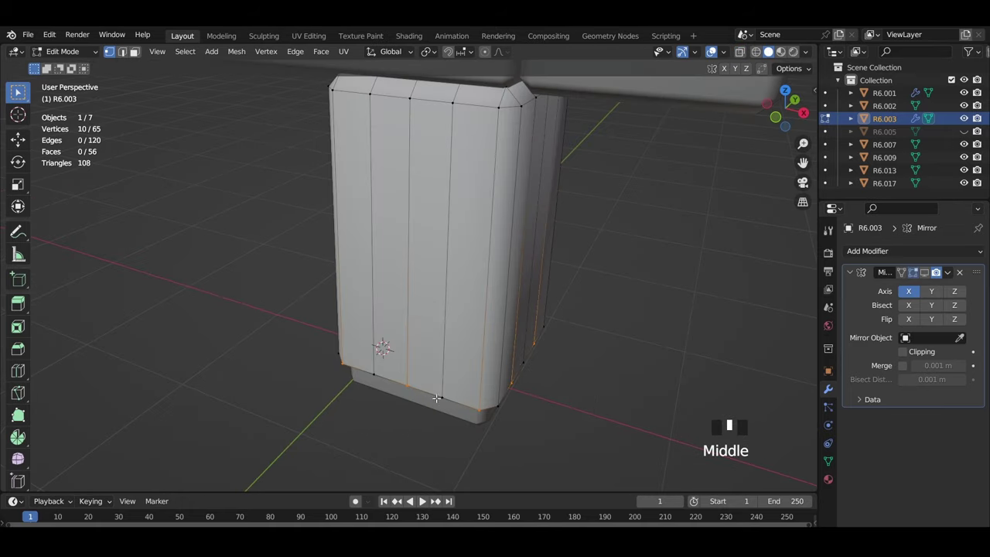
{"action": "middle_click_drag", "start_coordinate": [619, 381], "coordinate": [466, 290]}
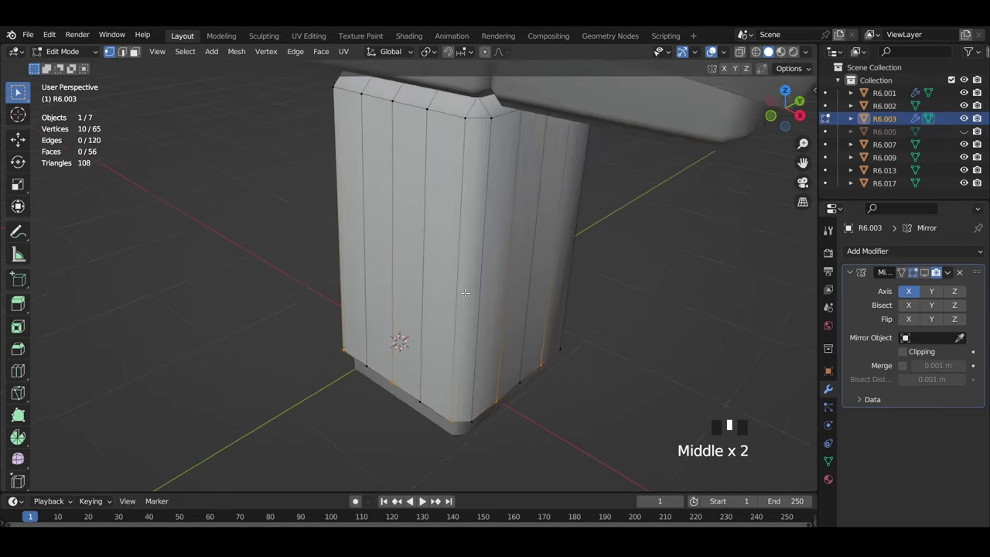
{"action": "scroll", "coordinate": [464, 290], "scroll_direction": "up", "scroll_amount": 1}
{"action": "left_click", "coordinate": [193, 52]}
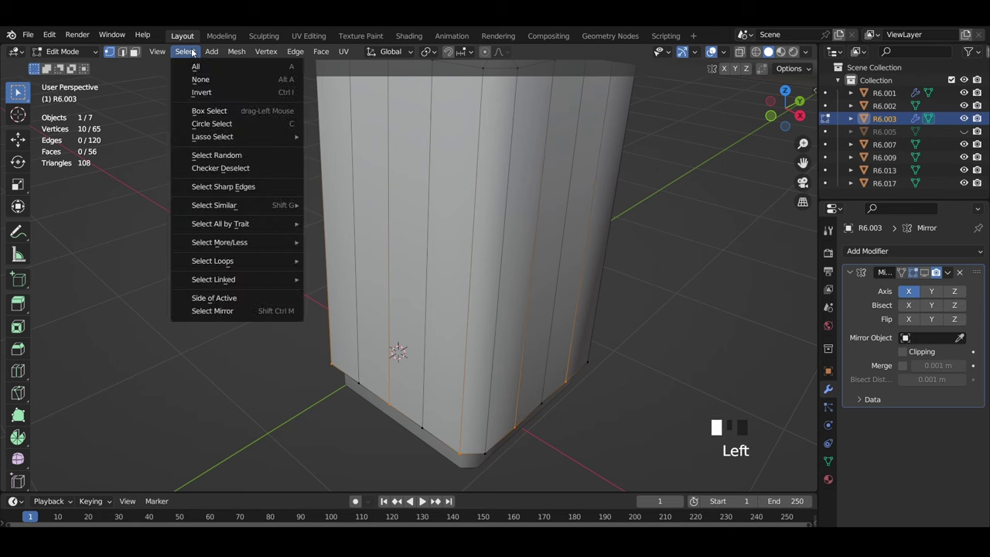
{"action": "scroll", "coordinate": [493, 338], "scroll_direction": "down", "scroll_amount": 2}
{"action": "middle_click_drag", "start_coordinate": [386, 309], "coordinate": [456, 270]}
{"action": "middle_click_drag", "start_coordinate": [457, 270], "coordinate": [433, 325]}
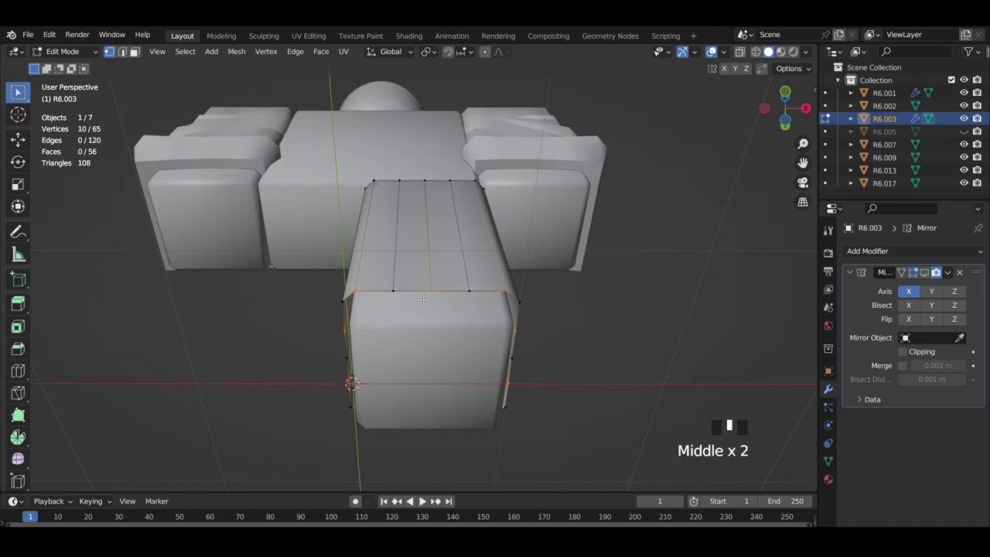
{"action": "scroll", "coordinate": [433, 325], "scroll_direction": "up", "scroll_amount": 2}
{"action": "mouse_move", "coordinate": [472, 205]}
{"action": "middle_mouse_down"}
{"action": "mouse_move", "coordinate": [506, 137]}
{"action": "mouse_move", "coordinate": [510, 191]}
{"action": "mouse_move", "coordinate": [596, 305]}
{"action": "middle_mouse_up"}
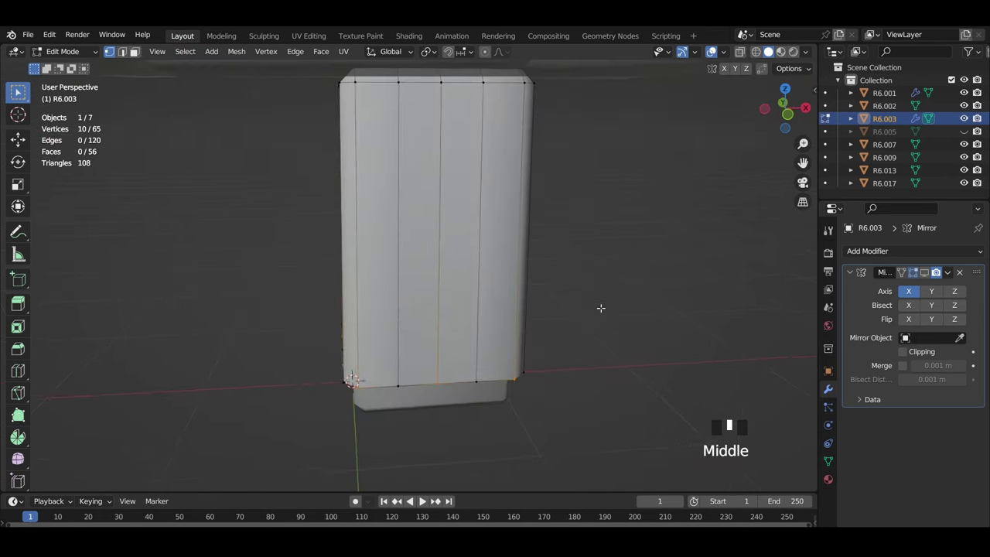
{"action": "key", "text": "z"}
{"action": "middle_click_drag", "start_coordinate": [512, 323], "coordinate": [547, 384]}
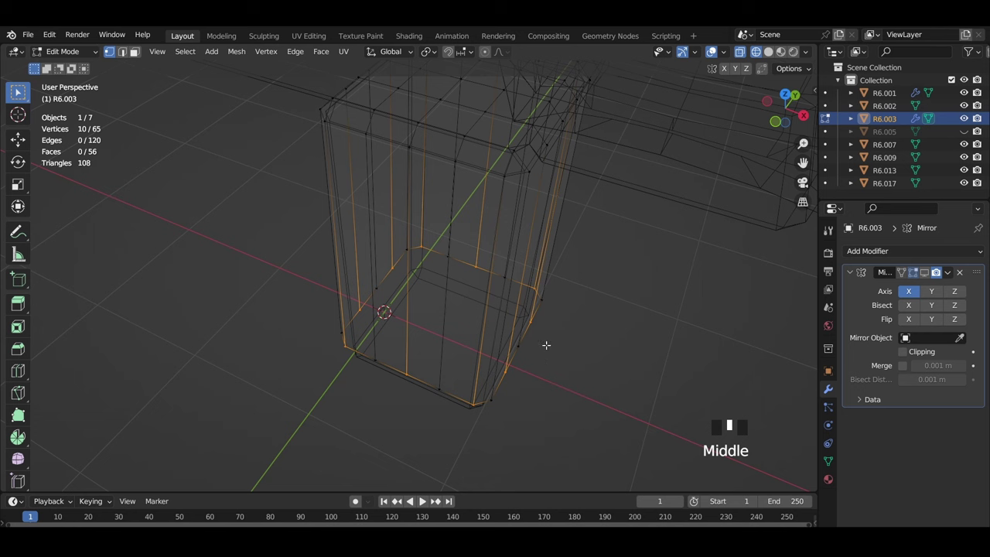
{"action": "left_click", "coordinate": [775, 121]}
{"action": "key", "text": "z"}
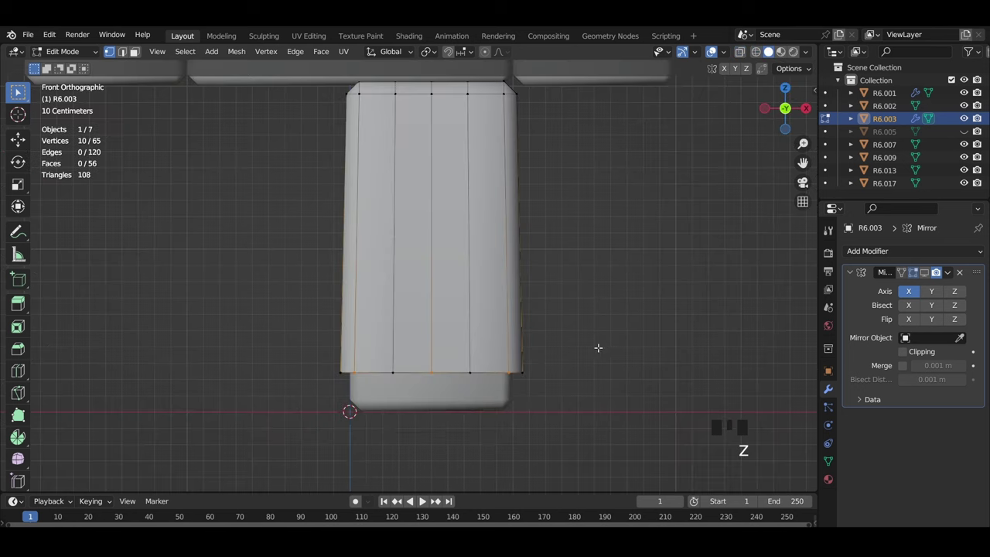
Scale the selected alternate hem vertices outward by about 1.22 to form pleats around the trouser leg
{"action": "middle_click_drag", "start_coordinate": [596, 347], "coordinate": [623, 270]}
{"action": "key", "text": "s"}
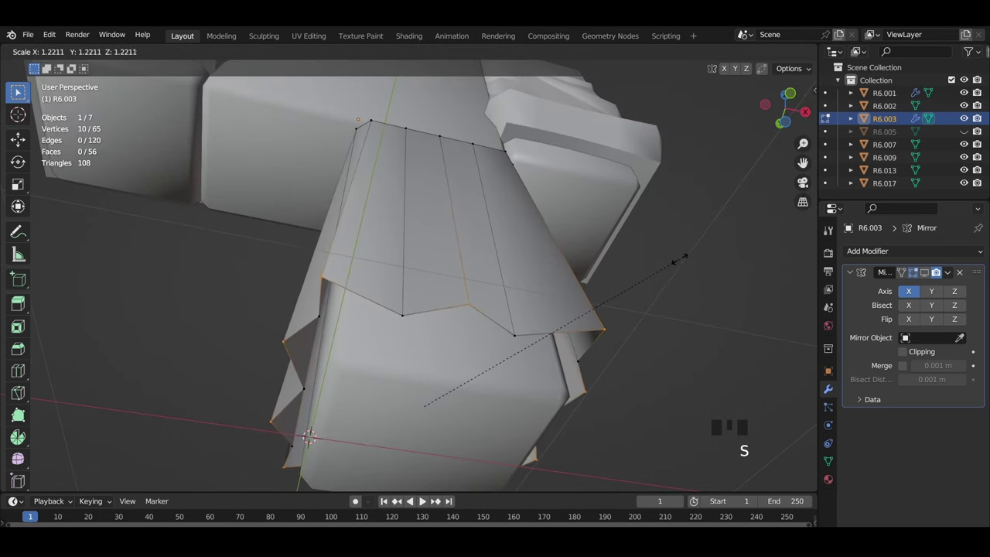
{"action": "left_click", "coordinate": [681, 260]}
{"action": "middle_click_drag", "start_coordinate": [681, 261], "coordinate": [671, 367]}
Try to move the flared hem vertices down along the Z axis by about 0.07 m in front view, then undo the move
{"action": "key", "text": "z"}
{"action": "middle_click_drag", "start_coordinate": [719, 188], "coordinate": [728, 206]}
{"action": "left_click", "coordinate": [788, 113]}
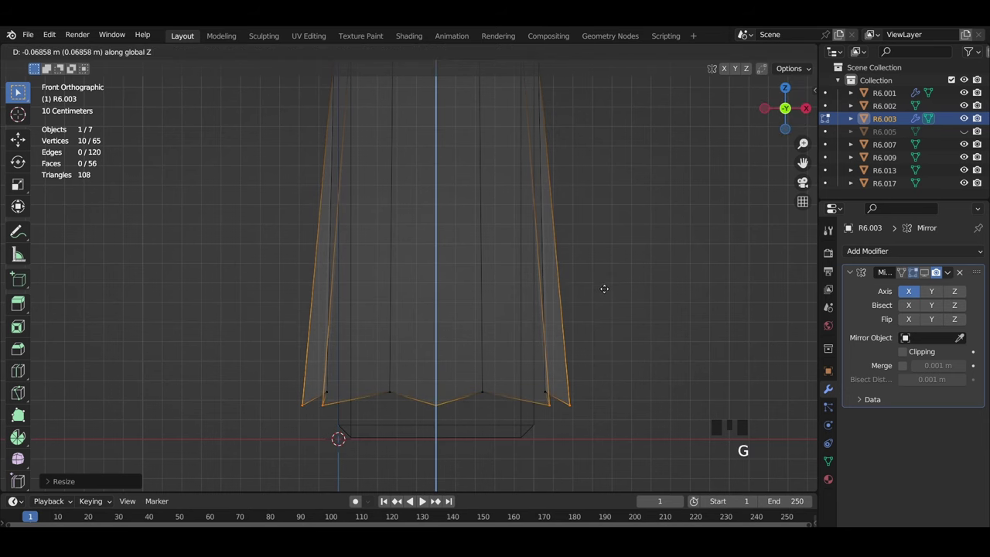
{"action": "left_click", "coordinate": [607, 289]}
{"action": "key", "text": "z"}
{"action": "scroll", "coordinate": [572, 313], "scroll_direction": "down", "scroll_amount": 4}
{"action": "key", "text": "ctrl+z"}
{"action": "middle_click_drag", "start_coordinate": [562, 322], "coordinate": [549, 248]}
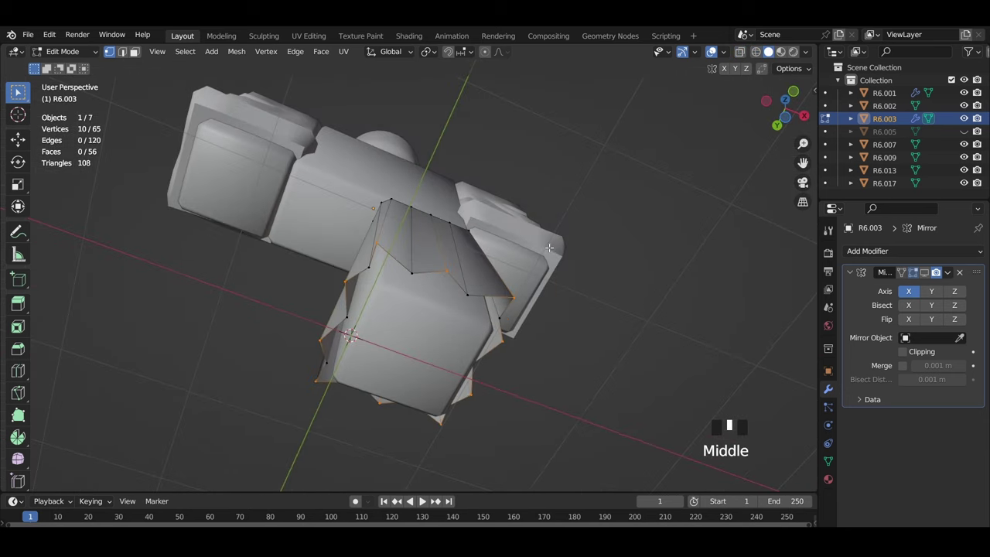
Adjust the scale of the alternate hem vertices to set how far the pleats flare around the trouser leg
{"action": "key", "text": "s"}
{"action": "left_click", "coordinate": [544, 328]}
{"action": "mouse_move", "coordinate": [544, 332]}
{"action": "middle_mouse_down"}
{"action": "mouse_move", "coordinate": [561, 290]}
{"action": "mouse_move", "coordinate": [533, 380]}
{"action": "mouse_move", "coordinate": [528, 331]}
{"action": "mouse_move", "coordinate": [560, 402]}
{"action": "mouse_move", "coordinate": [498, 330]}
{"action": "mouse_move", "coordinate": [589, 283]}
{"action": "mouse_move", "coordinate": [530, 262]}
{"action": "mouse_move", "coordinate": [489, 334]}
{"action": "mouse_move", "coordinate": [515, 358]}
{"action": "middle_mouse_up"}
{"action": "key", "text": "s"}
{"action": "left_click", "coordinate": [546, 288]}
{"action": "left_click", "coordinate": [565, 300]}
{"action": "key", "text": "ctrl+z"}
{"action": "key", "text": "s"}
{"action": "left_click", "coordinate": [532, 331]}
Scale the alternate hem vertices along the X axis, undoing the extra uniform scale
{"action": "key", "text": "s"}
{"action": "key", "text": "x"}
{"action": "left_click", "coordinate": [538, 371]}
{"action": "key", "text": "s"}
{"action": "left_click", "coordinate": [590, 283]}
{"action": "key", "text": "ctrl+z"}
Try to move the remaining recessed hem vertices along the Z axis, then undo the changes
{"action": "key", "text": "z"}
{"action": "left_click_drag", "start_coordinate": [545, 390], "coordinate": [329, 298]}
{"action": "key", "text": "g"}
{"action": "key", "text": "z"}
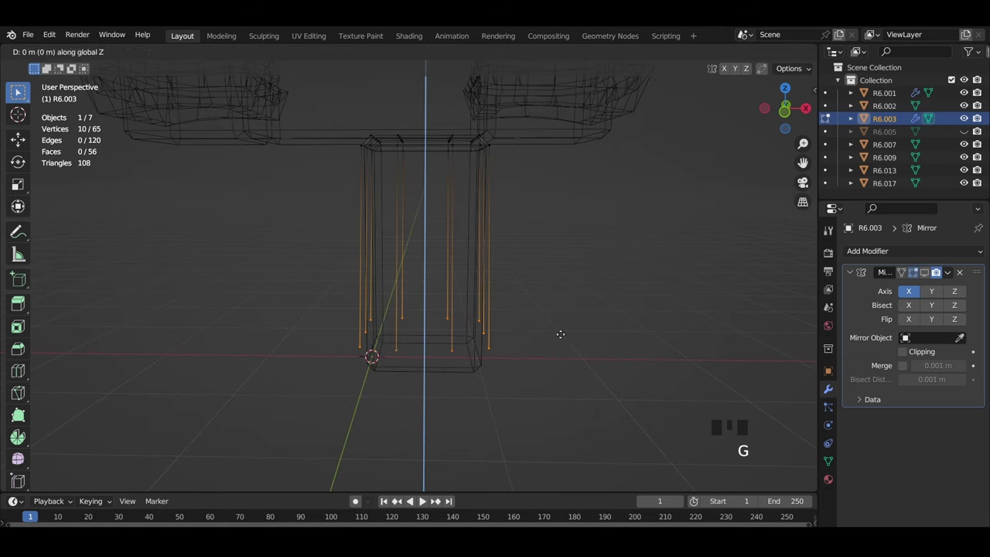
{"action": "left_click", "coordinate": [568, 323]}
{"action": "key", "text": "alt+h"}
{"action": "key", "text": "z"}
{"action": "left_click", "coordinate": [542, 357]}
{"action": "key", "text": "ctrl+z"}
{"action": "key", "text": "ctrl+z"}
{"action": "key", "text": "ctrl+z"}
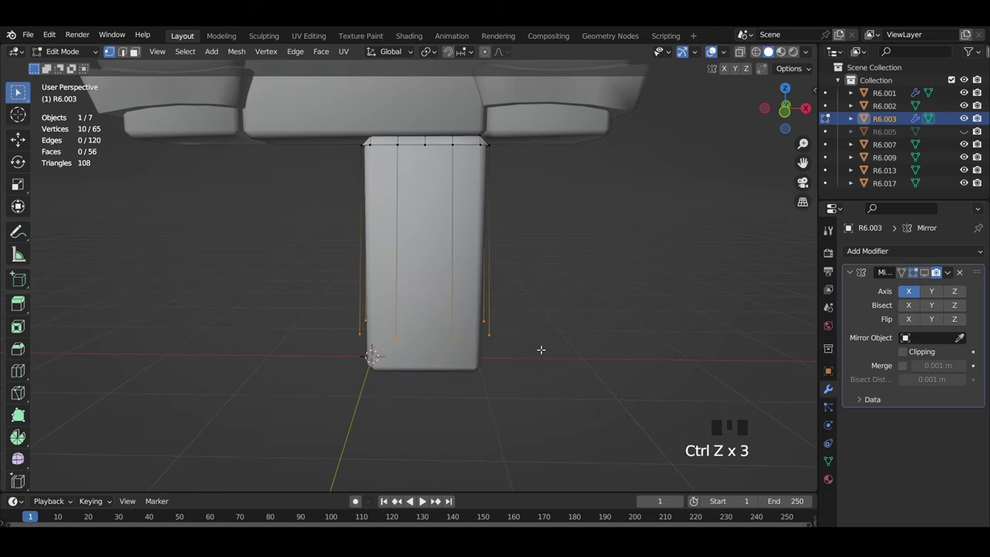
{"action": "key", "text": "ctrl+z"}
{"action": "key", "text": "ctrl+z"}
{"action": "key", "text": "ctrl+z"}
Move the flared alternate hem vertices down along the Z axis to give the hem a zigzag edge
{"action": "key", "text": "g"}
{"action": "key", "text": "z"}
{"action": "left_click", "coordinate": [539, 365]}
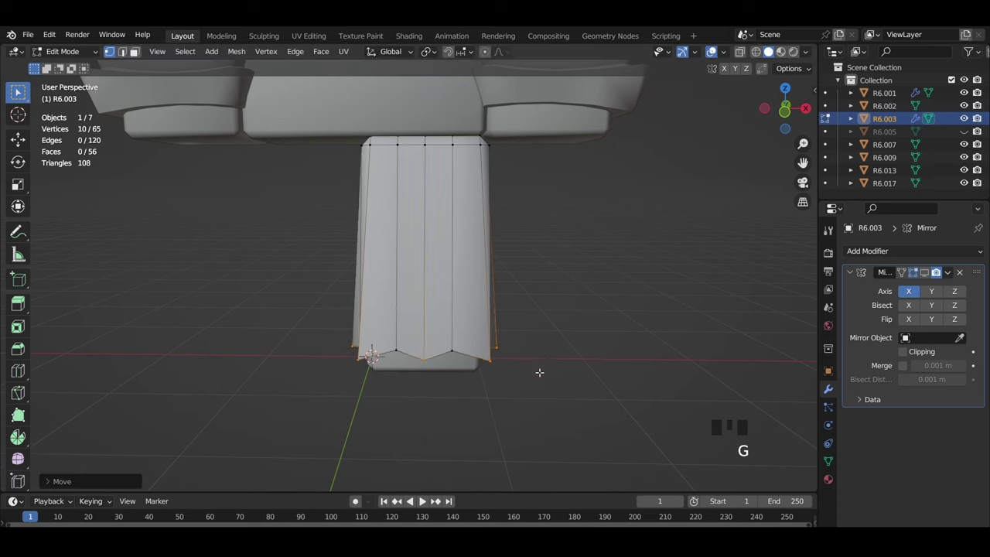
Select the whole trouser hem in wireframe and raise it slightly above the bottom of the leg
{"action": "middle_click_drag", "start_coordinate": [538, 371], "coordinate": [543, 392]}
{"action": "key", "text": "z"}
{"action": "left_click_drag", "start_coordinate": [544, 393], "coordinate": [295, 292]}
{"action": "key", "text": "g"}
{"action": "left_click", "coordinate": [536, 320]}
{"action": "key", "text": "z"}
{"action": "left_click", "coordinate": [577, 297]}
Examine the pleated trouser leg and its zigzag hem from several sides and up close
{"action": "mouse_move", "coordinate": [537, 320]}
{"action": "middle_mouse_down"}
{"action": "mouse_move", "coordinate": [574, 298]}
{"action": "mouse_move", "coordinate": [504, 263]}
{"action": "mouse_move", "coordinate": [598, 385]}
{"action": "mouse_move", "coordinate": [632, 378]}
{"action": "middle_mouse_up"}
{"action": "scroll", "coordinate": [504, 263], "scroll_direction": "up", "scroll_amount": 2}
{"action": "scroll", "coordinate": [583, 420], "scroll_direction": "down", "scroll_amount": 3}
{"action": "mouse_move", "coordinate": [583, 419]}
{"action": "middle_mouse_down"}
{"action": "mouse_move", "coordinate": [435, 398]}
{"action": "mouse_move", "coordinate": [479, 411]}
{"action": "mouse_move", "coordinate": [475, 356]}
{"action": "mouse_move", "coordinate": [432, 394]}
{"action": "middle_mouse_up"}
{"action": "scroll", "coordinate": [474, 357], "scroll_direction": "up", "scroll_amount": 3}
{"action": "key", "text": "z"}
{"action": "scroll", "coordinate": [430, 378], "scroll_direction": "up", "scroll_amount": 2}
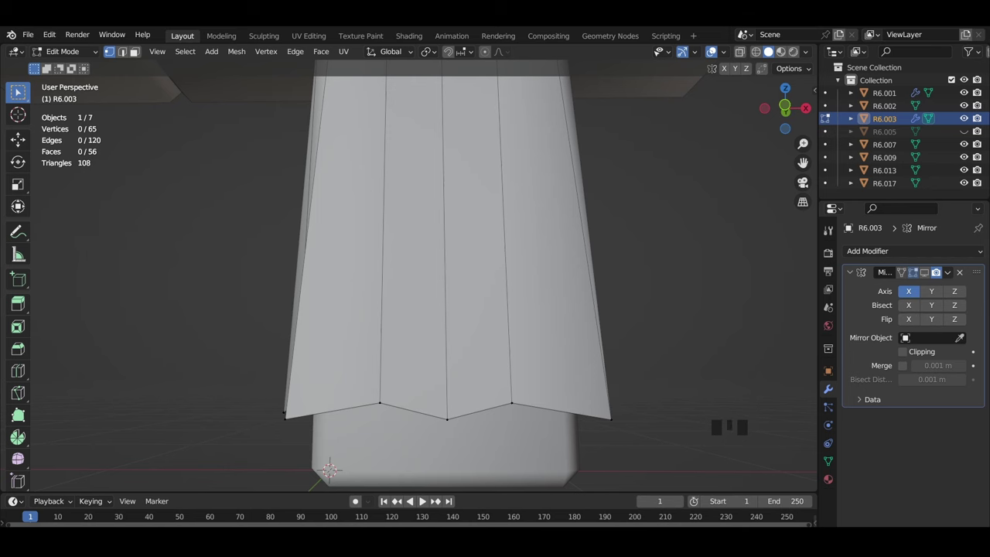
{"action": "middle_click_drag", "start_coordinate": [432, 394], "coordinate": [436, 284]}
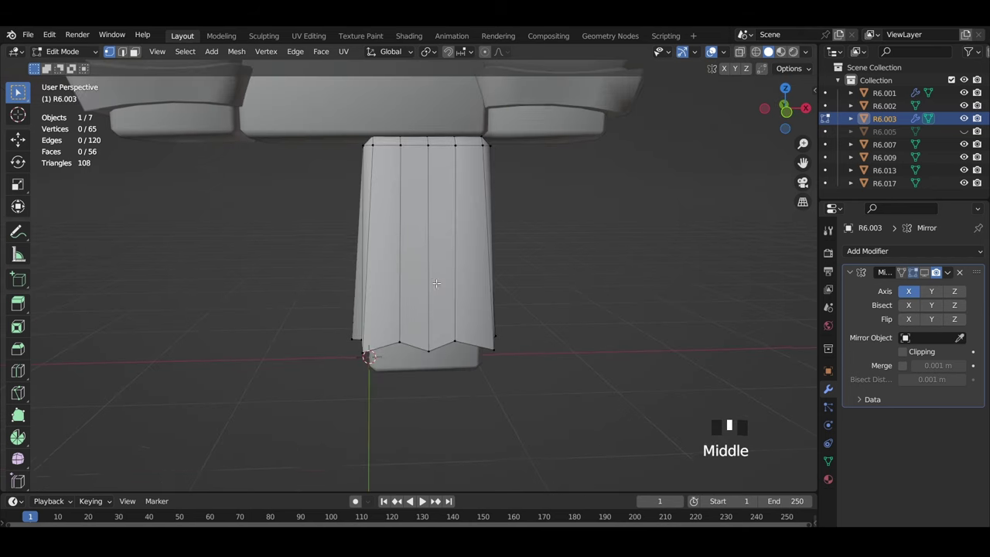
Add a loop cut around the trouser leg just above the hem and scale it in front view
{"action": "left_click", "coordinate": [427, 242]}
{"action": "left_click", "coordinate": [443, 297]}
{"action": "scroll", "coordinate": [443, 297], "scroll_direction": "up", "scroll_amount": 2}
{"action": "left_click", "coordinate": [787, 113]}
{"action": "key", "text": "shift+z"}
{"action": "scroll", "coordinate": [526, 367], "scroll_direction": "up", "scroll_amount": 2}
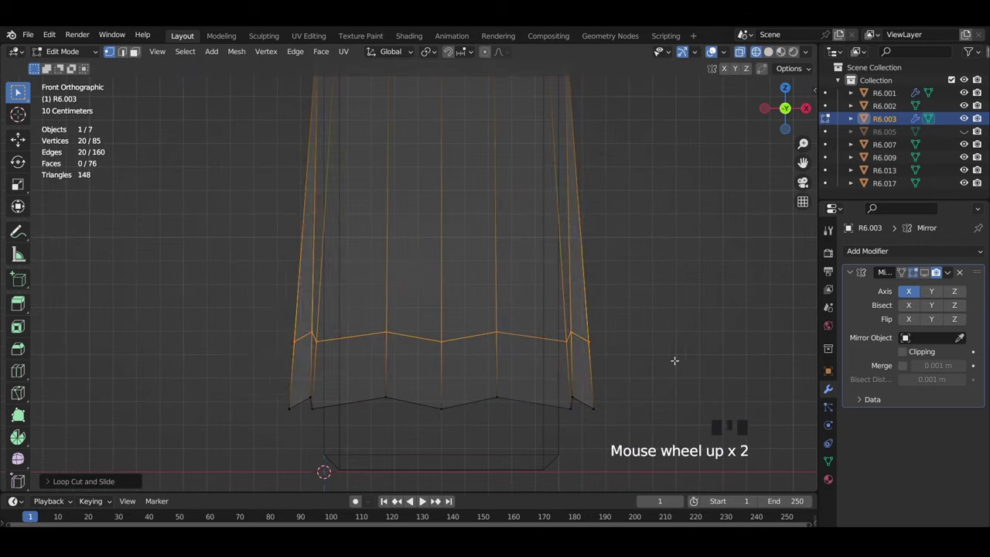
{"action": "key", "text": "s"}
{"action": "left_click", "coordinate": [648, 407]}
Select the bottom hem loop, undo a trial Z move, and scale the loop outward
{"action": "scroll", "coordinate": [647, 406], "scroll_direction": "down", "scroll_amount": 2}
{"action": "left_click_drag", "start_coordinate": [581, 395], "coordinate": [313, 334]}
{"action": "key", "text": "g"}
{"action": "key", "text": "z"}
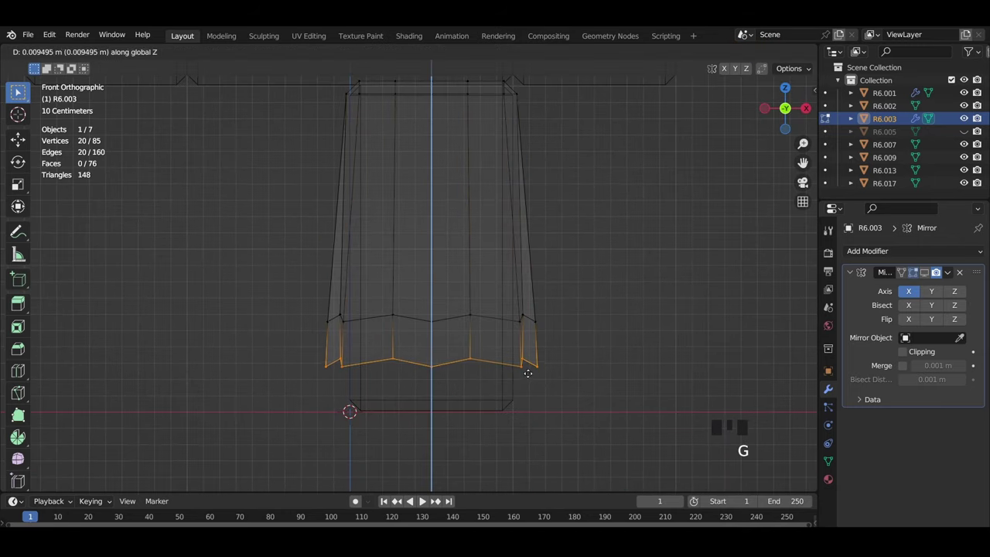
{"action": "left_click", "coordinate": [529, 374]}
{"action": "key", "text": "ctrl+z"}
{"action": "key", "text": "s"}
{"action": "left_click", "coordinate": [621, 394]}
Move the hem and the loop above it slightly down together
{"action": "left_click_drag", "start_coordinate": [627, 405], "coordinate": [200, 242]}
{"action": "key", "text": "g"}
{"action": "left_click", "coordinate": [470, 287]}
Add a loop cut near the top of the trouser leg and scale it to fit around the leg
{"action": "key", "text": "ctrl+r"}
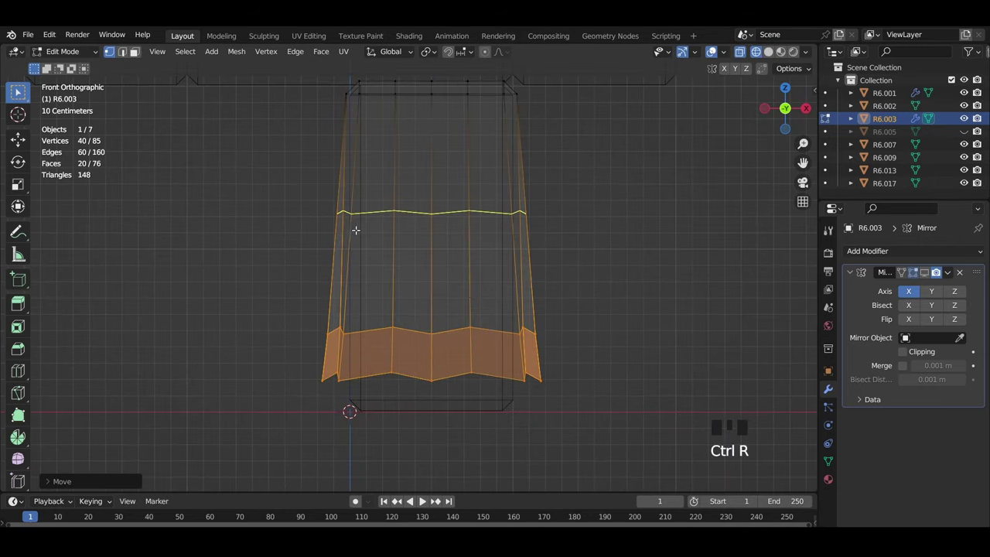
{"action": "left_click", "coordinate": [356, 231]}
{"action": "left_click", "coordinate": [371, 136]}
{"action": "key", "text": "s"}
{"action": "left_click", "coordinate": [528, 209]}
Scale the edge loop just above the hem slightly outward
{"action": "left_click_drag", "start_coordinate": [565, 347], "coordinate": [309, 308]}
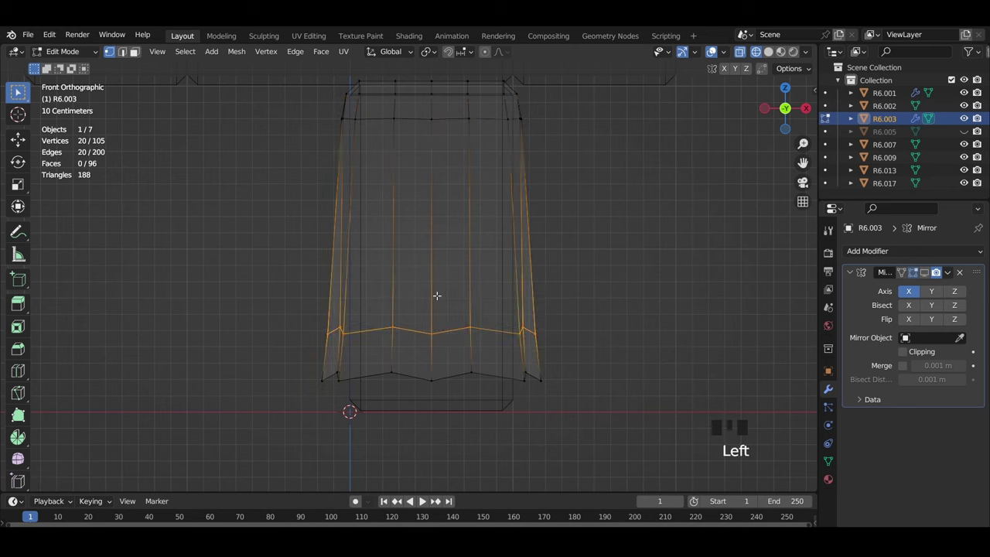
{"action": "key", "text": "s"}
{"action": "left_click", "coordinate": [567, 330]}
Shift the lower vertices on the trouser leg's inner side along the X axis and undo the accidental dissolve
{"action": "key", "text": "a"}
{"action": "left_click_drag", "start_coordinate": [374, 415], "coordinate": [303, 311]}
{"action": "key", "text": "g"}
{"action": "key", "text": "x"}
{"action": "left_click", "coordinate": [426, 318]}
{"action": "key", "text": "ctrl+x"}
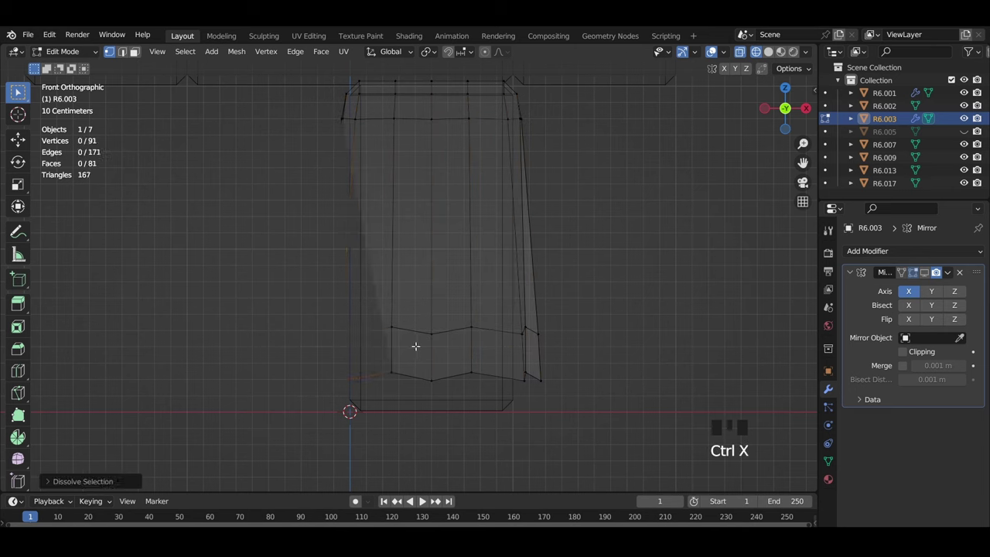
{"action": "key", "text": "ctrl+z"}
Move the inner-side hem vertices closer to the leg along X and rotate them so that side hangs straighter
{"action": "key", "text": "g"}
{"action": "key", "text": "x"}
{"action": "left_click", "coordinate": [502, 340]}
{"action": "key", "text": "r"}
{"action": "left_click", "coordinate": [505, 335]}
{"action": "key", "text": "g"}
{"action": "key", "text": "x"}
{"action": "left_click", "coordinate": [508, 335]}
Select the lower vertices on the trouser leg's outer side and rotate them to flare outward
{"action": "key", "text": "a"}
{"action": "left_click_drag", "start_coordinate": [497, 402], "coordinate": [595, 314]}
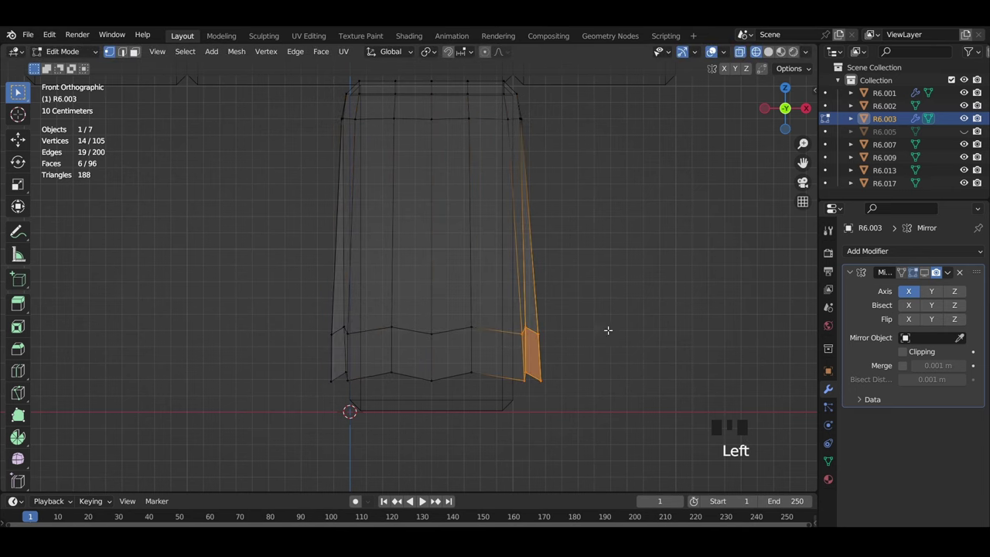
{"action": "key", "text": "r"}
{"action": "left_click", "coordinate": [617, 340]}
{"action": "key", "text": "g"}
{"action": "key", "text": "r"}
{"action": "left_click", "coordinate": [623, 336]}
Add a loop cut around the middle of the trouser leg and adjust its scale
{"action": "key", "text": "z"}
{"action": "key", "text": "ctrl+r"}
{"action": "left_click", "coordinate": [528, 247]}
{"action": "left_click", "coordinate": [593, 285]}
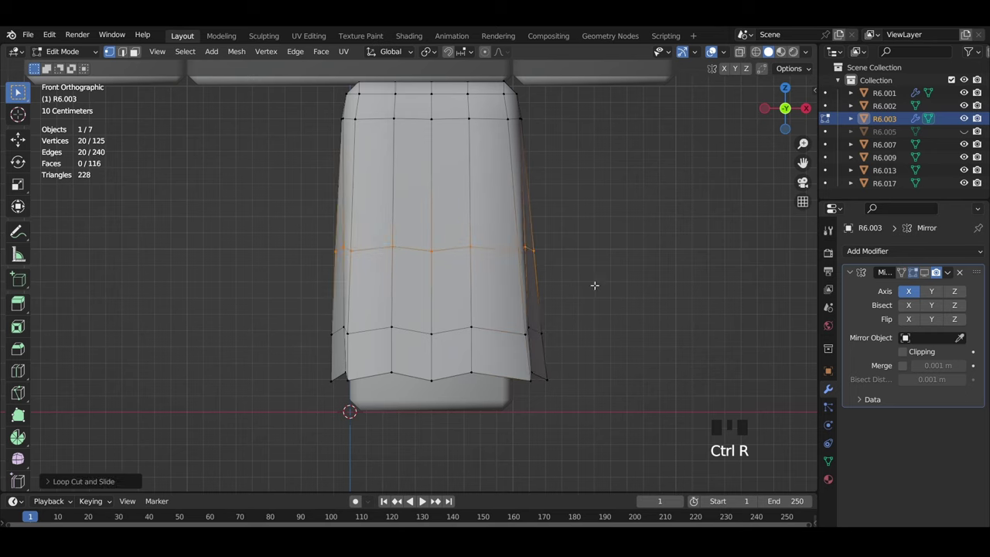
{"action": "key", "text": "s"}
{"action": "left_click", "coordinate": [596, 284]}
Select the bottom hem edge loop and scale it to adjust the flare of the trouser leg
{"action": "middle_click_drag", "start_coordinate": [596, 284], "coordinate": [486, 326]}
{"action": "left_click", "coordinate": [433, 417], "text": "alt"}
{"action": "key", "text": "s"}
{"action": "left_click", "coordinate": [647, 395]}
{"action": "middle_click_drag", "start_coordinate": [650, 393], "coordinate": [500, 309]}
{"action": "left_click", "coordinate": [640, 272]}
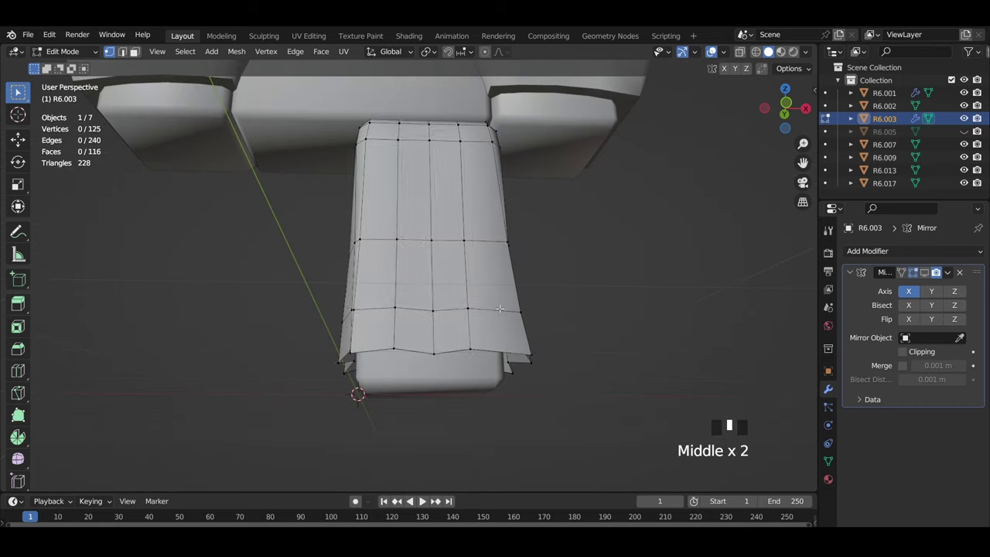
Select the recessed vertical pleat edges on the first sides of the trouser leg, from the hem upward
{"action": "middle_click_drag", "start_coordinate": [382, 329], "coordinate": [388, 331]}
{"action": "left_click", "coordinate": [391, 186], "text": "ctrl+shift"}
{"action": "middle_click_drag", "start_coordinate": [390, 186], "coordinate": [463, 335]}
{"action": "key", "text": "ctrl+z"}
{"action": "left_click", "coordinate": [436, 235], "text": "shift"}
{"action": "left_click", "coordinate": [424, 278], "text": "shift"}
{"action": "middle_click_drag", "start_coordinate": [393, 332], "coordinate": [394, 232]}
{"action": "left_click", "coordinate": [398, 205], "text": "ctrl+shift"}
Add the remaining recessed vertical pleat edges to the selection and mark them all as sharp
{"action": "left_click", "coordinate": [439, 221], "text": "shift"}
{"action": "middle_click_drag", "start_coordinate": [382, 149], "coordinate": [416, 218]}
{"action": "left_click", "coordinate": [467, 213], "text": "shift"}
{"action": "left_click", "coordinate": [468, 135], "text": "ctrl"}
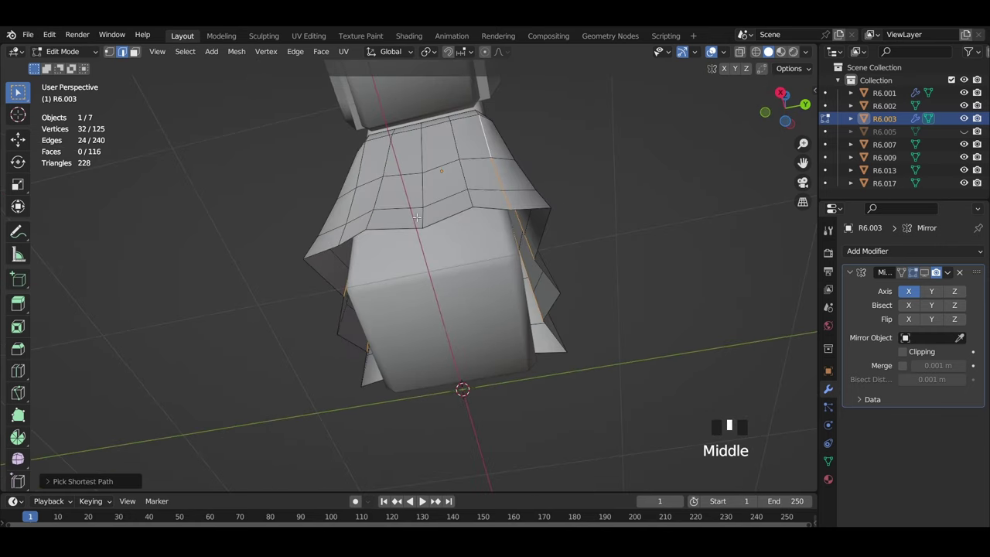
{"action": "middle_click_drag", "start_coordinate": [429, 140], "coordinate": [416, 287]}
{"action": "left_click", "coordinate": [416, 287], "text": "shift"}
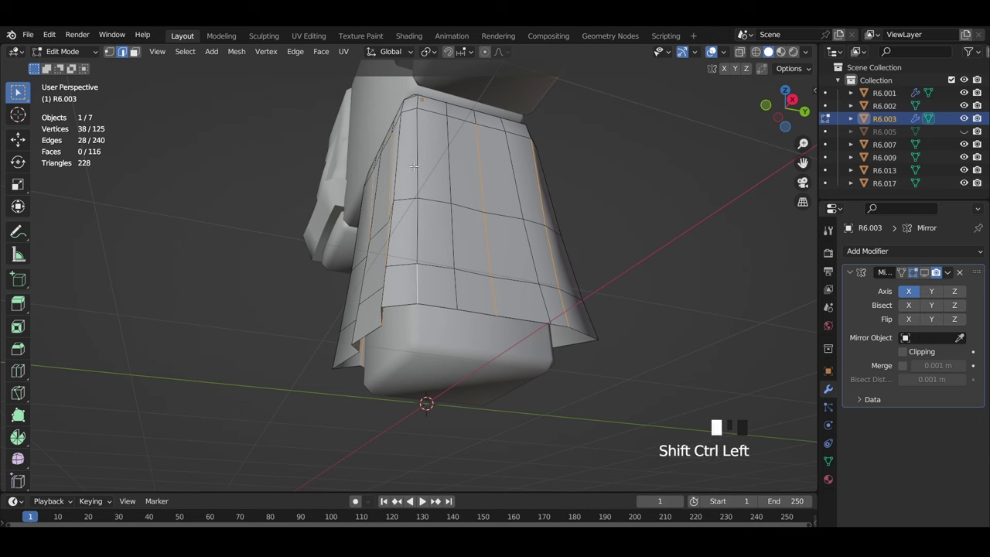
{"action": "key", "text": "ctrl+e"}
{"action": "left_click", "coordinate": [541, 351]}
Enable Auto Smooth in the mesh normals and set its angle to 180°
{"action": "middle_click_drag", "start_coordinate": [596, 351], "coordinate": [757, 420]}
{"action": "left_click", "coordinate": [827, 461]}
{"action": "scroll", "coordinate": [895, 447], "scroll_direction": "down", "scroll_amount": 8}
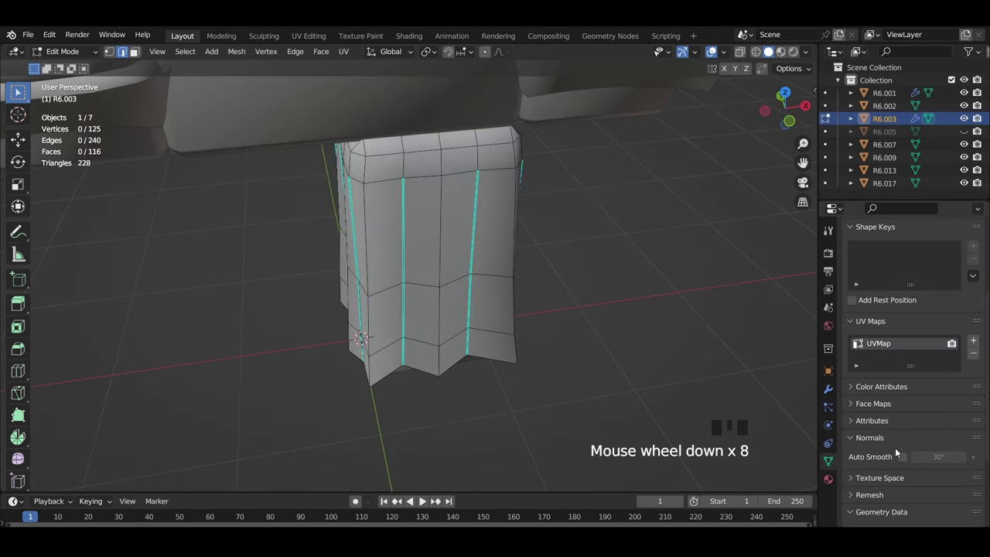
{"action": "left_click", "coordinate": [902, 457]}
{"action": "left_click_drag", "start_coordinate": [938, 457], "coordinate": [981, 457]}
Select the ten protruding hem points in front wireframe view and bevel these vertices to blunt the pleat tips
{"action": "middle_click_drag", "start_coordinate": [603, 411], "coordinate": [560, 377]}
{"action": "left_click", "coordinate": [779, 115]}
{"action": "key", "text": "z"}
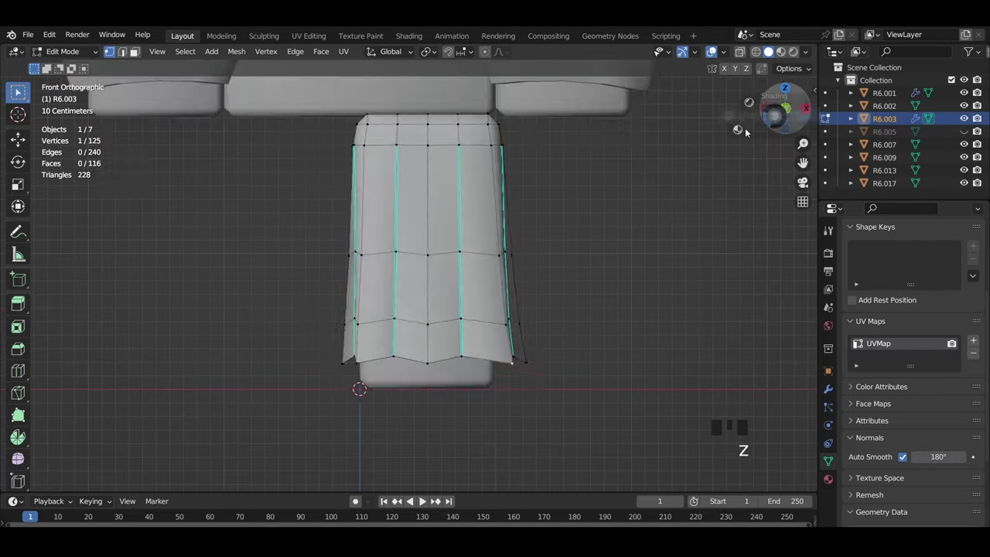
{"action": "key", "text": "a"}
{"action": "key", "text": "a"}
{"action": "left_click_drag", "start_coordinate": [581, 389], "coordinate": [262, 360]}
{"action": "scroll", "coordinate": [585, 427], "scroll_direction": "up", "scroll_amount": 3}
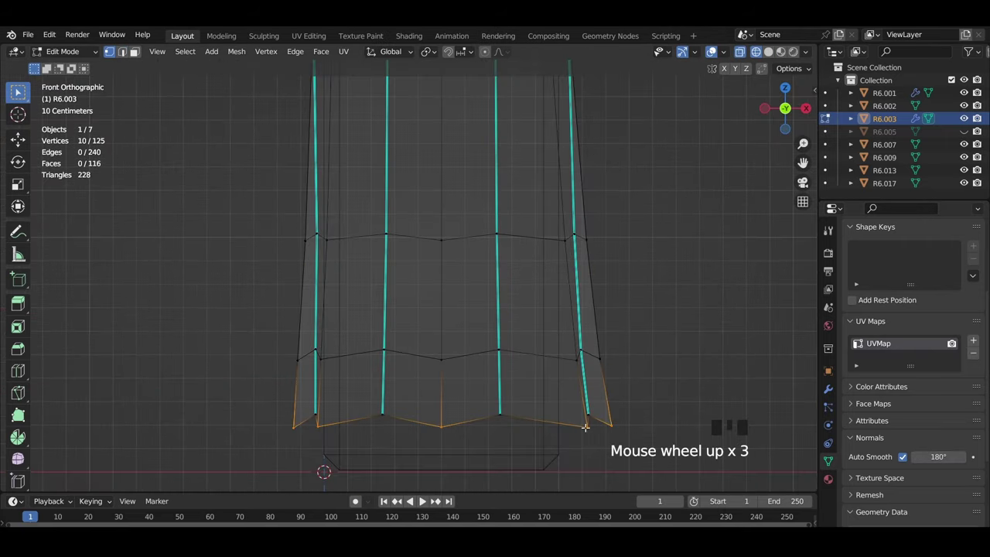
{"action": "left_click", "coordinate": [665, 419]}
{"action": "key", "text": "z"}
{"action": "left_click", "coordinate": [656, 372]}
{"action": "scroll", "coordinate": [577, 386], "scroll_direction": "down", "scroll_amount": 4}
{"action": "middle_click_drag", "start_coordinate": [576, 387], "coordinate": [537, 396]}
{"action": "middle_click_drag", "start_coordinate": [615, 179], "coordinate": [643, 179]}
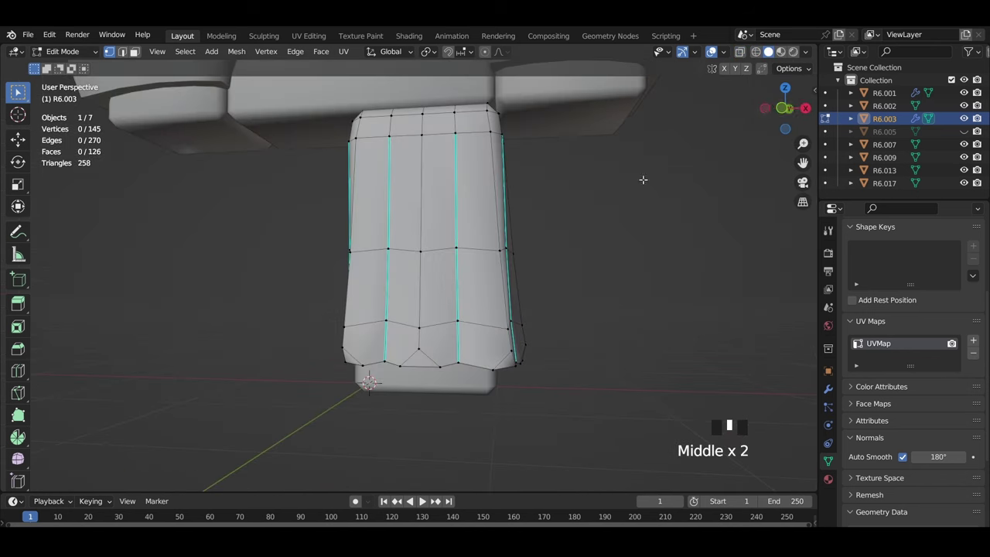
Scale the trouser hem outward, then scale the ten vertices just above the bevelled pleat tips
{"action": "left_click", "coordinate": [784, 107]}
{"action": "key", "text": "z"}
{"action": "left_click", "coordinate": [719, 124]}
{"action": "scroll", "coordinate": [531, 450], "scroll_direction": "up", "scroll_amount": 2}
{"action": "left_click_drag", "start_coordinate": [629, 429], "coordinate": [640, 384]}
{"action": "key", "text": "s"}
{"action": "left_click", "coordinate": [530, 413]}
{"action": "key", "text": "s"}
{"action": "left_click", "coordinate": [640, 383]}
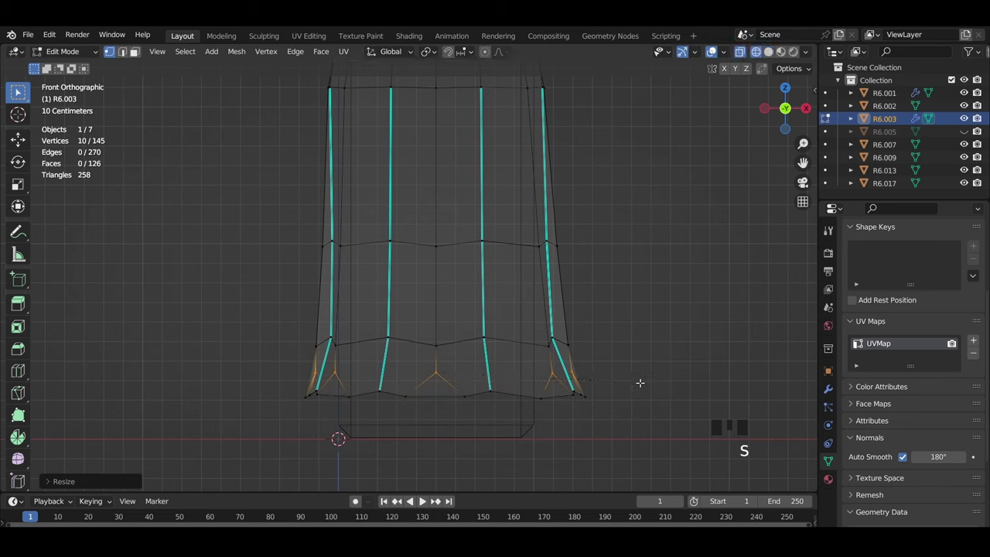
{"action": "key", "text": "z"}
{"action": "left_click", "coordinate": [662, 372]}
{"action": "scroll", "coordinate": [564, 400], "scroll_direction": "down", "scroll_amount": 2}
{"action": "middle_click_drag", "start_coordinate": [645, 387], "coordinate": [601, 387]}
{"action": "key", "text": "shift+v"}
{"action": "left_click", "coordinate": [565, 353]}
{"action": "key", "text": "a"}
{"action": "key", "text": "m"}
{"action": "left_click", "coordinate": [552, 471]}
{"action": "key", "text": "ctrl+z"}
{"action": "key", "text": "ctrl+z"}
{"action": "key", "text": "ctrl+z"}
{"action": "key", "text": "shift+z"}
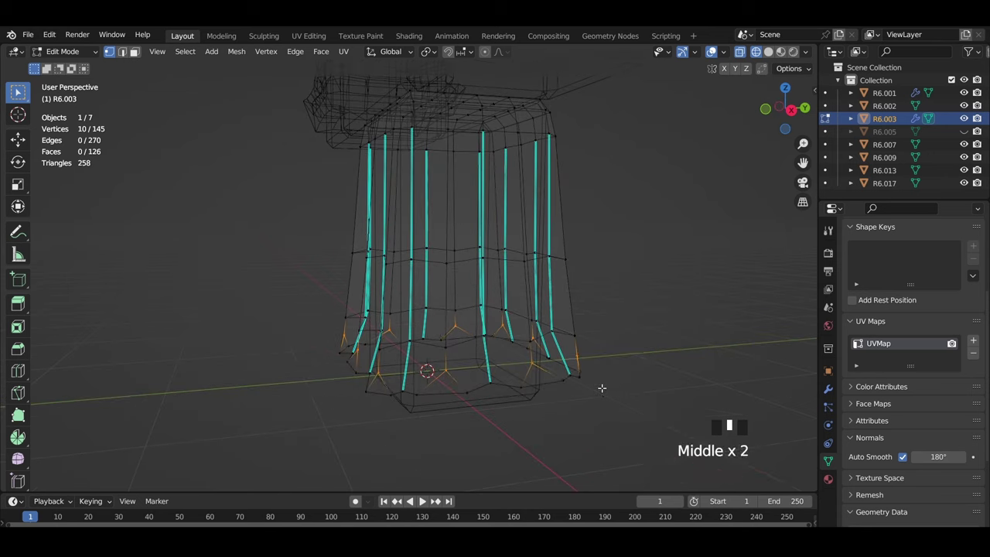
Slide the ten vertices above the pleat tips fully up onto the next ring, then merge the overlapping vertices by distance
{"action": "key", "text": "g"}
{"action": "key", "text": "g"}
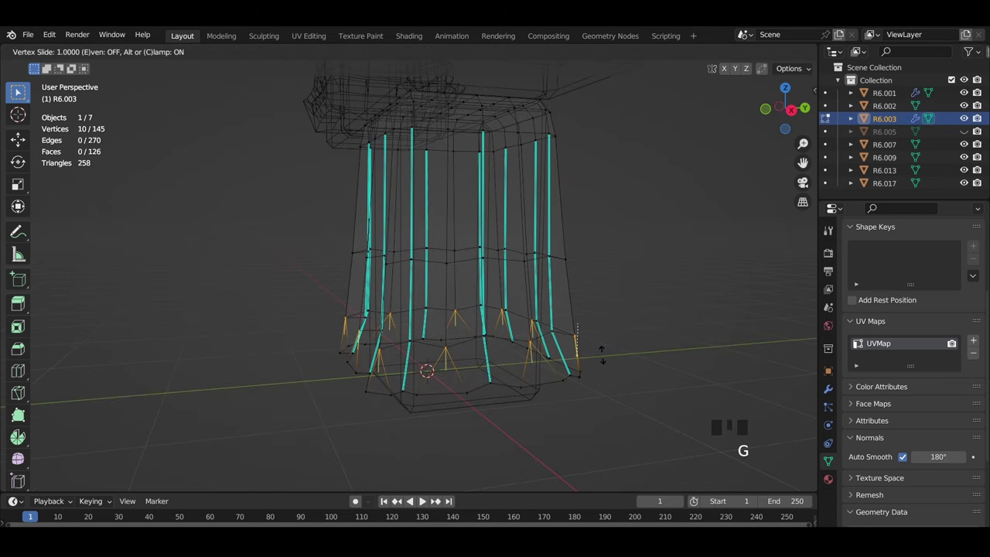
{"action": "left_click", "coordinate": [602, 354]}
{"action": "middle_click_drag", "start_coordinate": [601, 354], "coordinate": [583, 374]}
{"action": "key", "text": "shift+z"}
{"action": "key", "text": "a"}
{"action": "key", "text": "m"}
{"action": "left_click", "coordinate": [556, 439]}
{"action": "mouse_move", "coordinate": [551, 417]}
{"action": "middle_mouse_down"}
{"action": "mouse_move", "coordinate": [571, 403]}
{"action": "mouse_move", "coordinate": [619, 447]}
{"action": "mouse_move", "coordinate": [523, 316]}
{"action": "mouse_move", "coordinate": [636, 287]}
{"action": "mouse_move", "coordinate": [624, 288]}
{"action": "mouse_move", "coordinate": [574, 220]}
{"action": "middle_mouse_up"}
{"action": "key", "text": "alt+a"}
Select one triangular hem face with the vertical edge above it and offset them along their normals with Shrink/Fatten
{"action": "scroll", "coordinate": [574, 221], "scroll_direction": "up", "scroll_amount": 2}
{"action": "key", "text": "3"}
{"action": "middle_click_drag", "start_coordinate": [541, 255], "coordinate": [449, 232]}
{"action": "left_click", "coordinate": [416, 254]}
{"action": "key", "text": "2"}
{"action": "left_click", "coordinate": [409, 229], "text": "shift"}
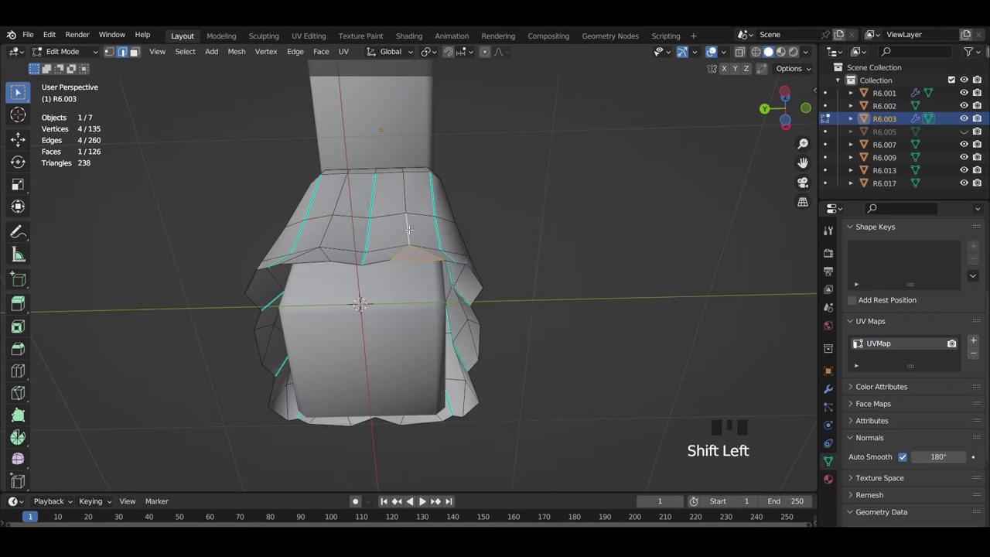
{"action": "key", "text": "alt+s"}
{"action": "left_click", "coordinate": [497, 255]}
{"action": "middle_click_drag", "start_coordinate": [348, 266], "coordinate": [416, 306]}
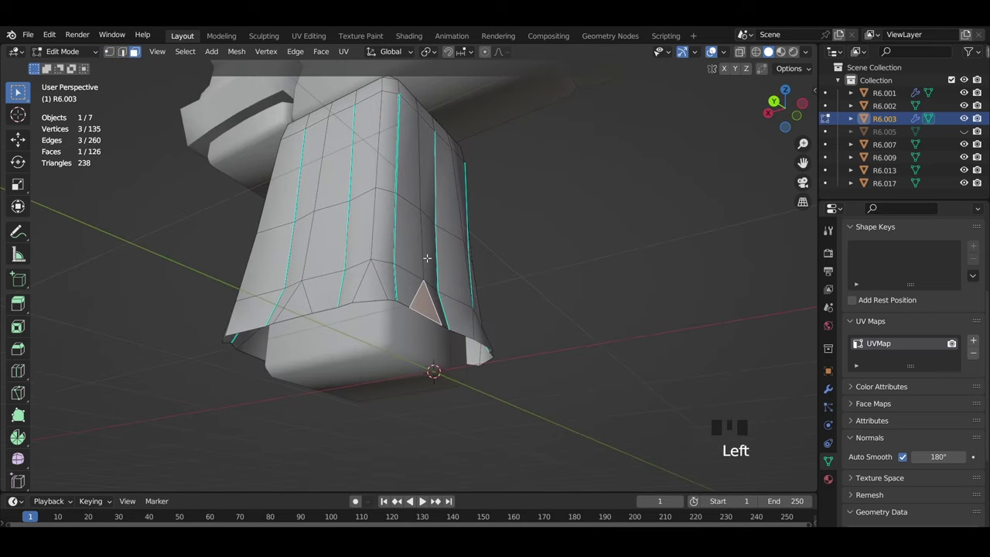
{"action": "left_click", "coordinate": [525, 264]}
{"action": "key", "text": "ctrl+z"}
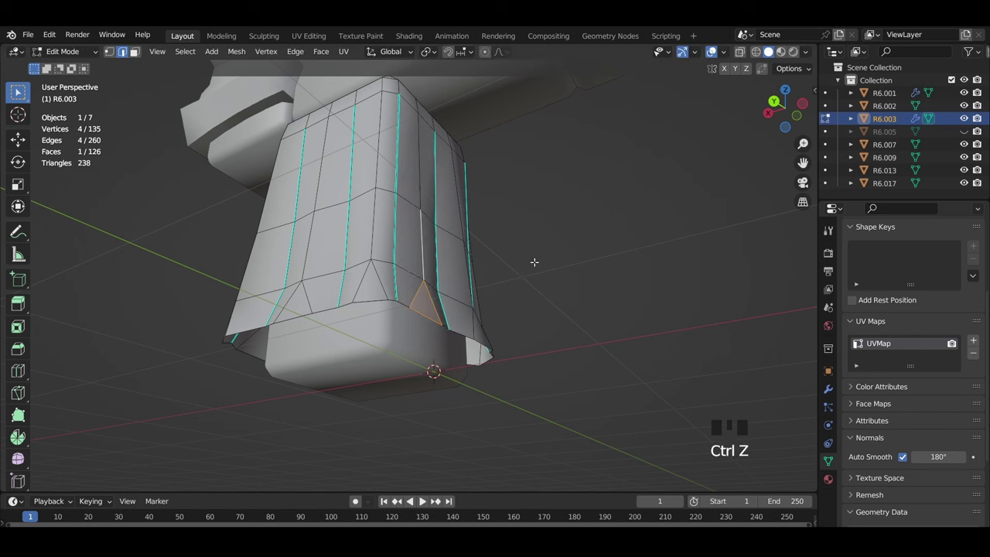
{"action": "key", "text": "alt+s"}
{"action": "left_click", "coordinate": [595, 274]}
{"action": "key", "text": "alt+a"}
Examine the pleated trouser leg and its flared hem from several sides
{"action": "middle_click_drag", "start_coordinate": [493, 326], "coordinate": [517, 331]}
{"action": "middle_click_drag", "start_coordinate": [517, 384], "coordinate": [552, 397]}
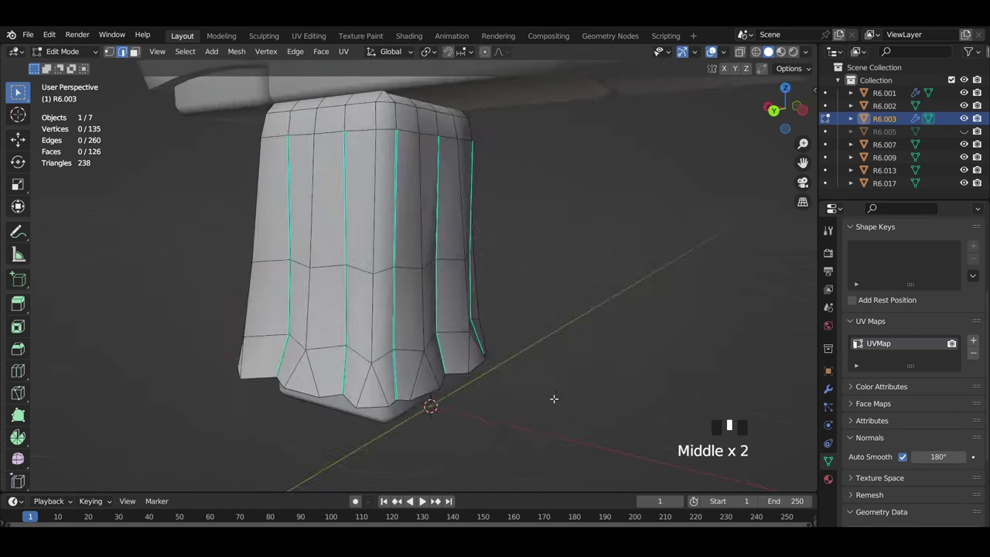
{"action": "middle_click_drag", "start_coordinate": [418, 383], "coordinate": [209, 371]}
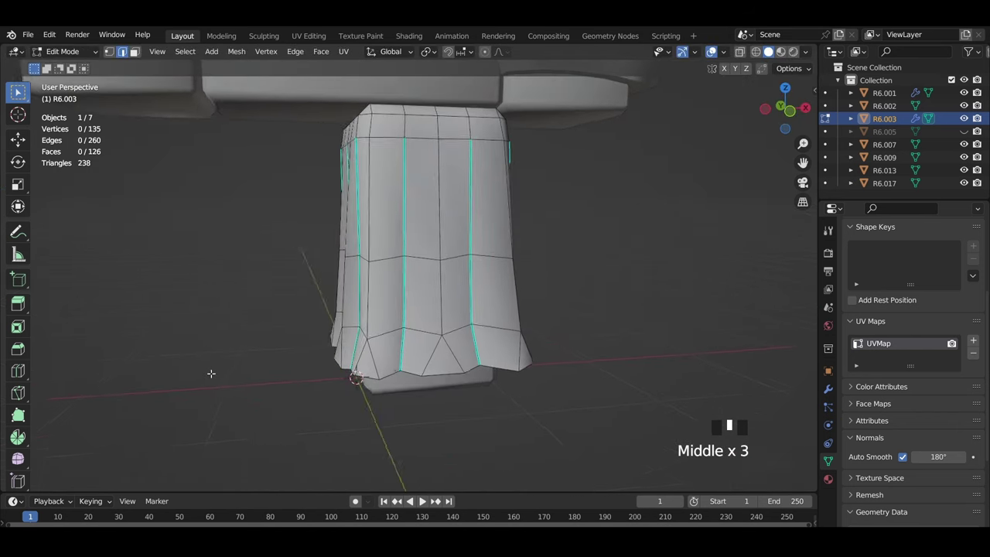
{"action": "scroll", "coordinate": [474, 287], "scroll_direction": "down", "scroll_amount": 2}
{"action": "middle_click_drag", "start_coordinate": [475, 287], "coordinate": [479, 245]}
{"action": "scroll", "coordinate": [480, 244], "scroll_direction": "up", "scroll_amount": 4}
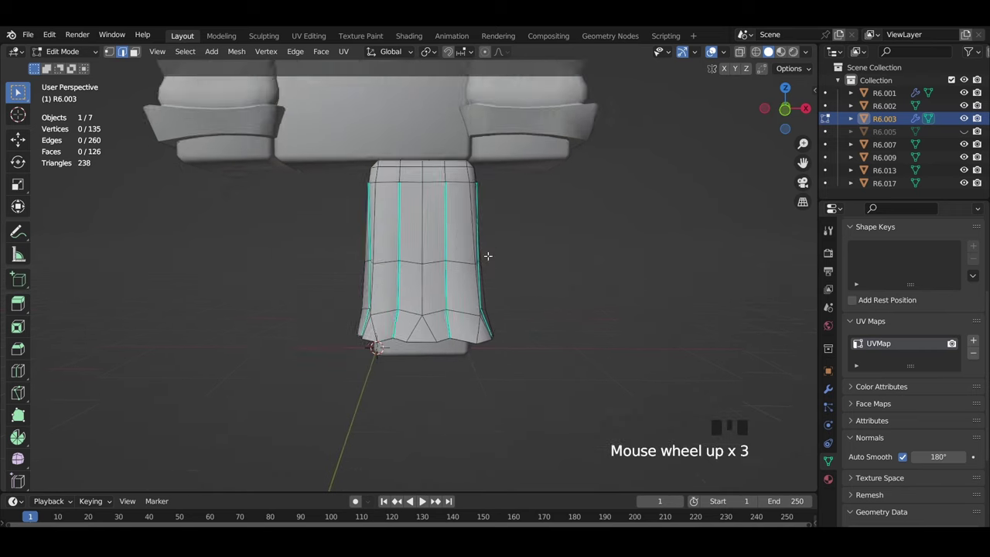
{"action": "middle_click_drag", "start_coordinate": [300, 184], "coordinate": [333, 229]}
{"action": "scroll", "coordinate": [382, 177], "scroll_direction": "up", "scroll_amount": 2}
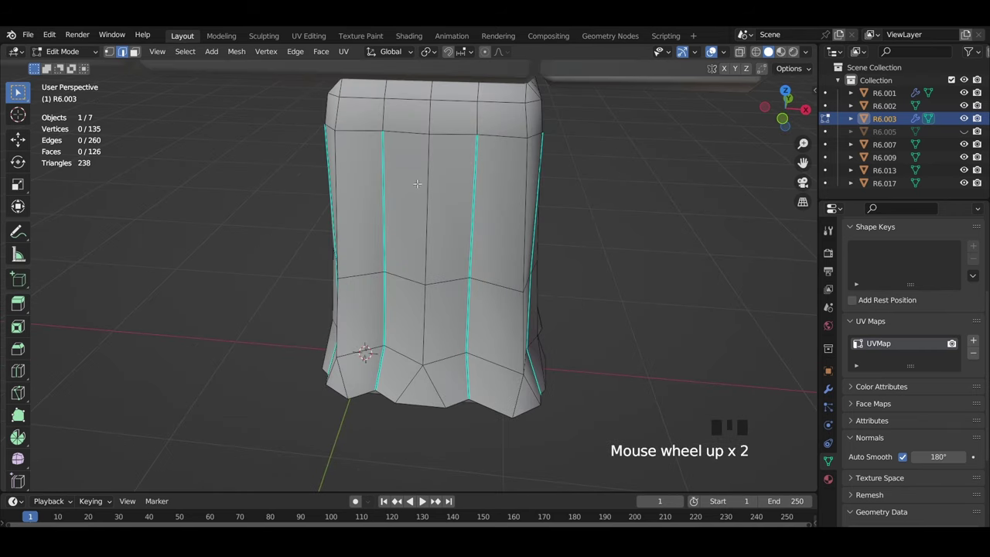
{"action": "middle_click_drag", "start_coordinate": [382, 177], "coordinate": [394, 118]}
Return to Object Mode, unhide the other leg block and show the trouser's Mirror modifier in the viewport
{"action": "left_click", "coordinate": [34, 52]}
{"action": "left_click", "coordinate": [62, 66]}
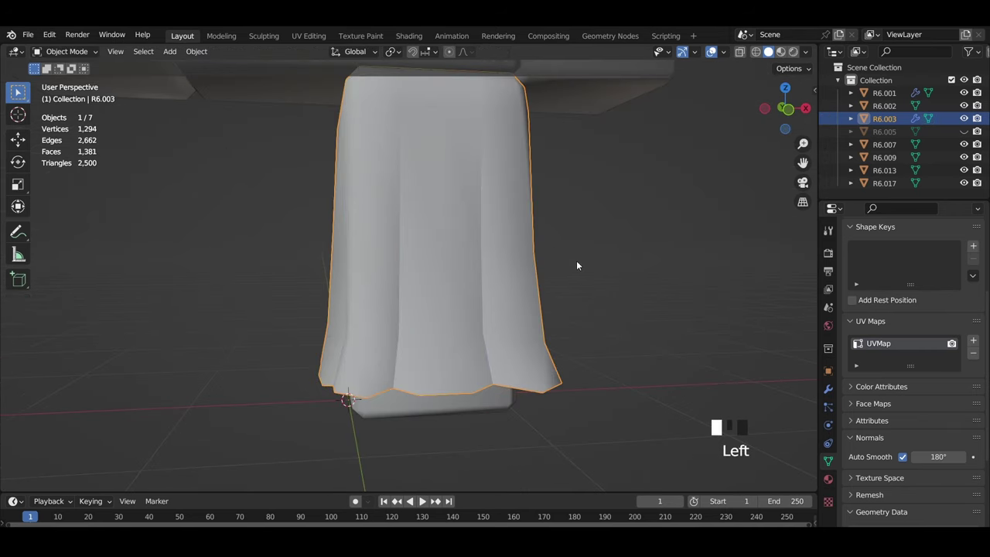
{"action": "key", "text": "alt+h"}
{"action": "scroll", "coordinate": [719, 354], "scroll_direction": "down", "scroll_amount": 2}
{"action": "left_click", "coordinate": [674, 348]}
{"action": "left_click", "coordinate": [465, 293]}
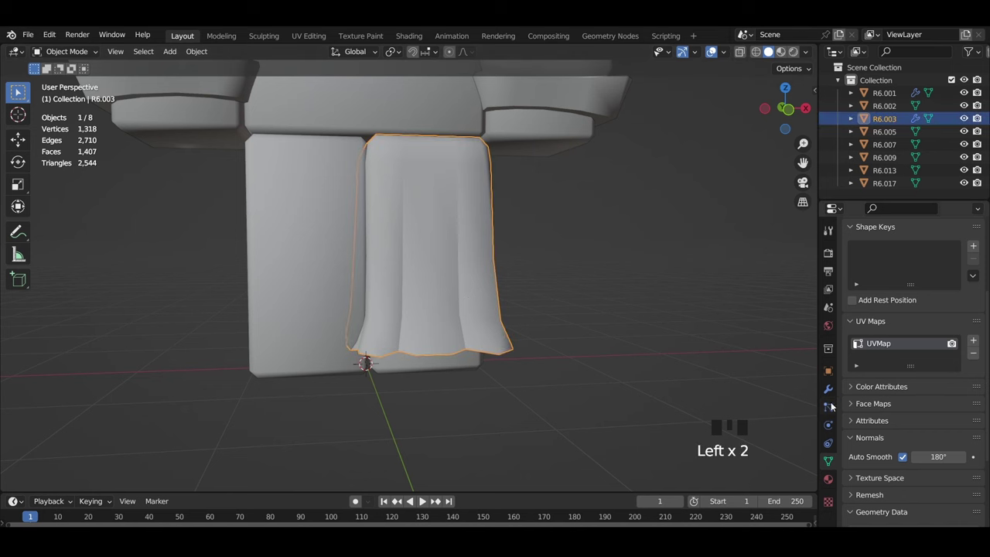
{"action": "left_click", "coordinate": [828, 389]}
{"action": "left_click", "coordinate": [924, 273]}
{"action": "scroll", "coordinate": [618, 300], "scroll_direction": "down", "scroll_amount": 1}
Inspect the mirrored trousers with the whole character in different shading modes, checking the pleats, hem and centre seam
{"action": "left_click", "coordinate": [562, 307]}
{"action": "key", "text": "z"}
{"action": "scroll", "coordinate": [568, 375], "scroll_direction": "down", "scroll_amount": 5}
{"action": "middle_click_drag", "start_coordinate": [560, 374], "coordinate": [630, 410]}
{"action": "key", "text": "shift+z"}
{"action": "scroll", "coordinate": [611, 387], "scroll_direction": "up", "scroll_amount": 3}
{"action": "key", "text": "z"}
{"action": "key", "text": "z"}
{"action": "scroll", "coordinate": [509, 423], "scroll_direction": "up", "scroll_amount": 3}
{"action": "key", "text": "z"}
{"action": "middle_click_drag", "start_coordinate": [540, 398], "coordinate": [727, 336], "text": "shift"}
{"action": "scroll", "coordinate": [512, 340], "scroll_direction": "up", "scroll_amount": 4}
{"action": "left_click", "coordinate": [411, 333]}
{"action": "middle_click_drag", "start_coordinate": [411, 333], "coordinate": [473, 338]}
{"action": "middle_click_drag", "start_coordinate": [653, 343], "coordinate": [477, 390], "text": "shift"}
{"action": "scroll", "coordinate": [457, 323], "scroll_direction": "up", "scroll_amount": 2}
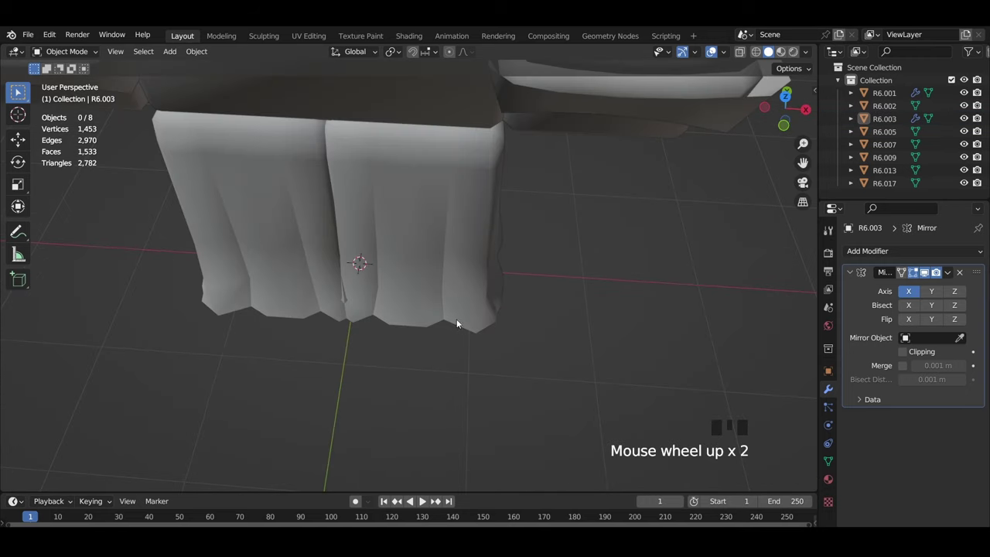
{"action": "middle_click_drag", "start_coordinate": [456, 323], "coordinate": [428, 242]}
{"action": "scroll", "coordinate": [453, 293], "scroll_direction": "down", "scroll_amount": 2}
{"action": "middle_click_drag", "start_coordinate": [453, 294], "coordinate": [486, 243]}
{"action": "scroll", "coordinate": [439, 298], "scroll_direction": "down", "scroll_amount": 3}
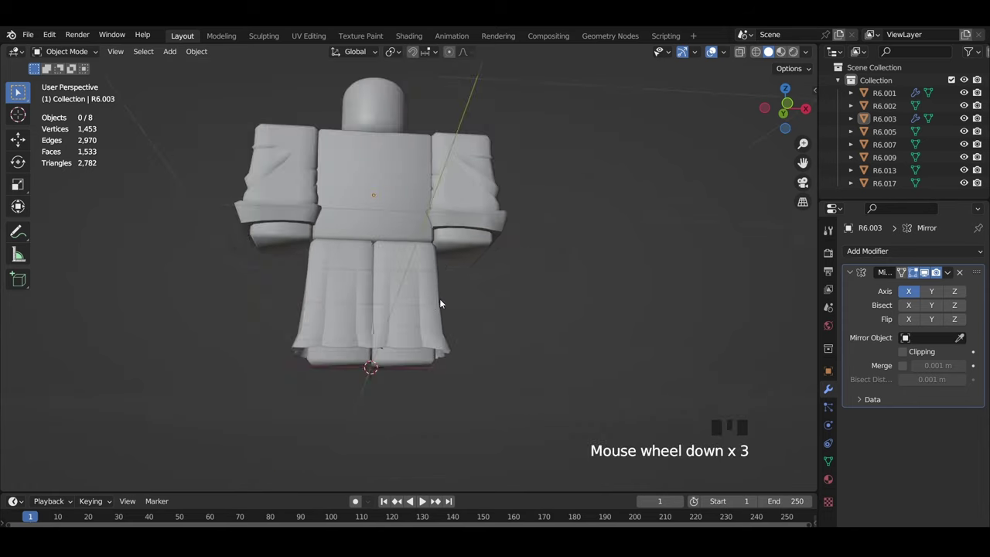
{"action": "middle_click_drag", "start_coordinate": [439, 298], "coordinate": [426, 309]}
Turn off the trouser's Mirror display in the viewport and hide the uncovered leg block
{"action": "left_click", "coordinate": [426, 307]}
{"action": "scroll", "coordinate": [425, 311], "scroll_direction": "up", "scroll_amount": 2}
{"action": "left_click", "coordinate": [400, 386]}
{"action": "scroll", "coordinate": [400, 388], "scroll_direction": "up", "scroll_amount": 1}
{"action": "left_click", "coordinate": [405, 393]}
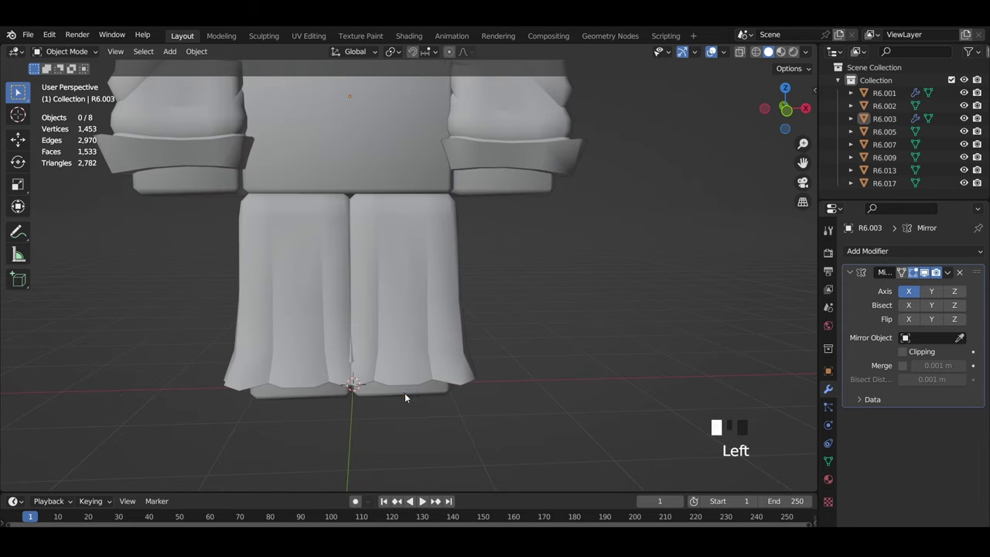
{"action": "left_click", "coordinate": [373, 385]}
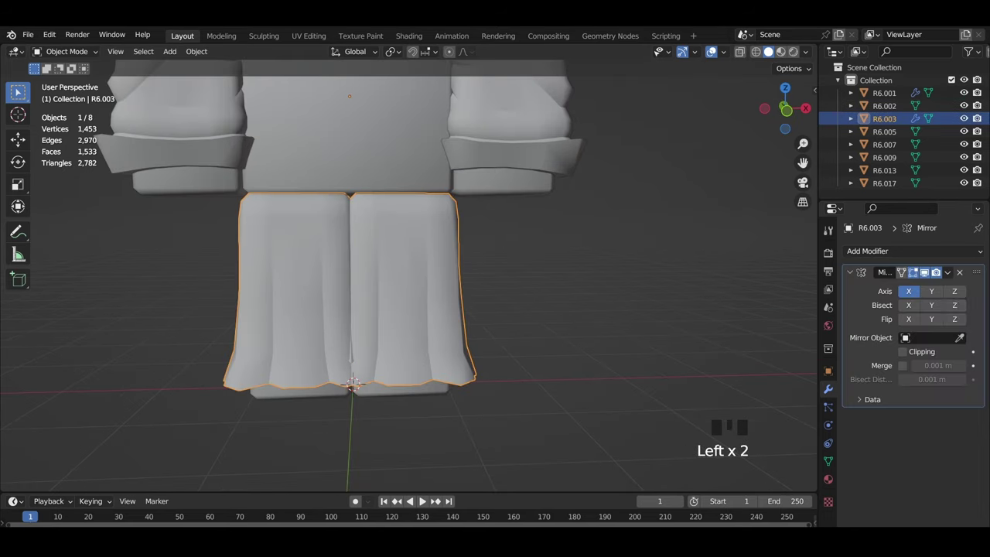
{"action": "left_click", "coordinate": [925, 273]}
{"action": "left_click", "coordinate": [346, 380]}
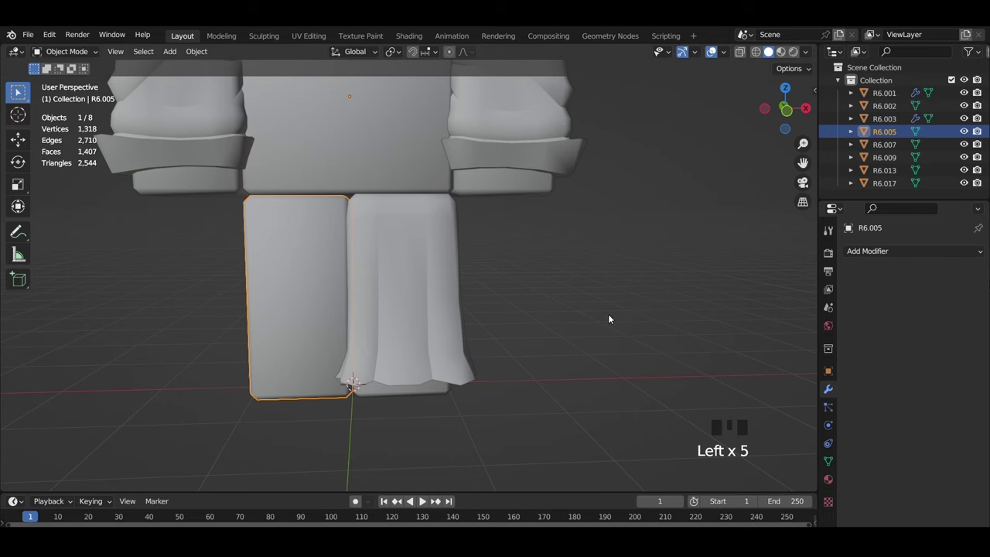
{"action": "key", "text": "h"}
Edit the trouser mesh and knife-cut a narrow vertical fold beside the front centre edge, from the hem to the upper ring
{"action": "left_click", "coordinate": [441, 295]}
{"action": "scroll", "coordinate": [438, 294], "scroll_direction": "up", "scroll_amount": 3}
{"action": "left_click", "coordinate": [60, 54]}
{"action": "left_click", "coordinate": [65, 81]}
{"action": "middle_click_drag", "start_coordinate": [376, 226], "coordinate": [397, 138], "text": "shift"}
{"action": "scroll", "coordinate": [417, 136], "scroll_direction": "up", "scroll_amount": 2}
{"action": "key", "text": "k"}
{"action": "scroll", "coordinate": [425, 139], "scroll_direction": "down", "scroll_amount": 1}
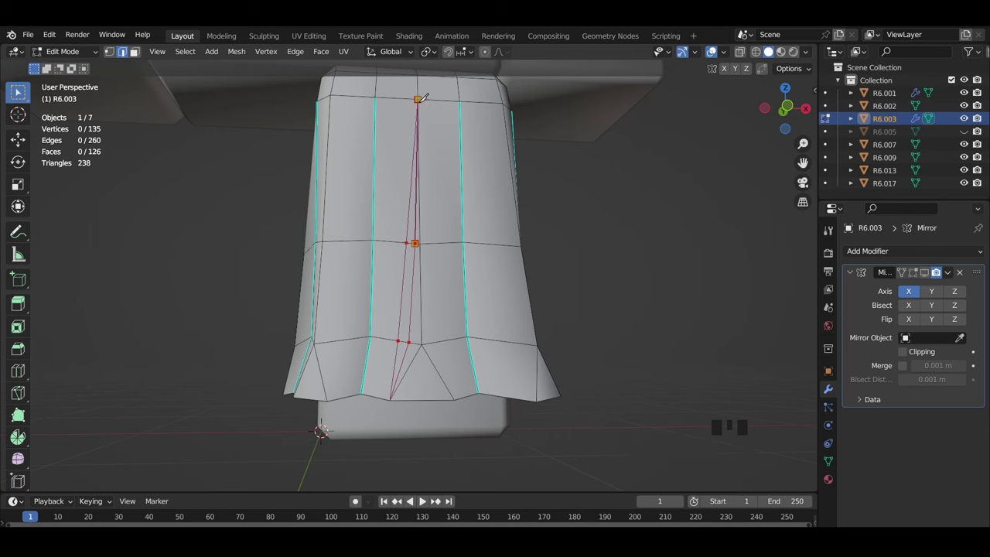
{"action": "key", "text": "Return"}
Offset the lower edges of the new front cuts with Shrink/Fatten to give the fold depth, undoing the last adjustment
{"action": "key", "text": "alt+s"}
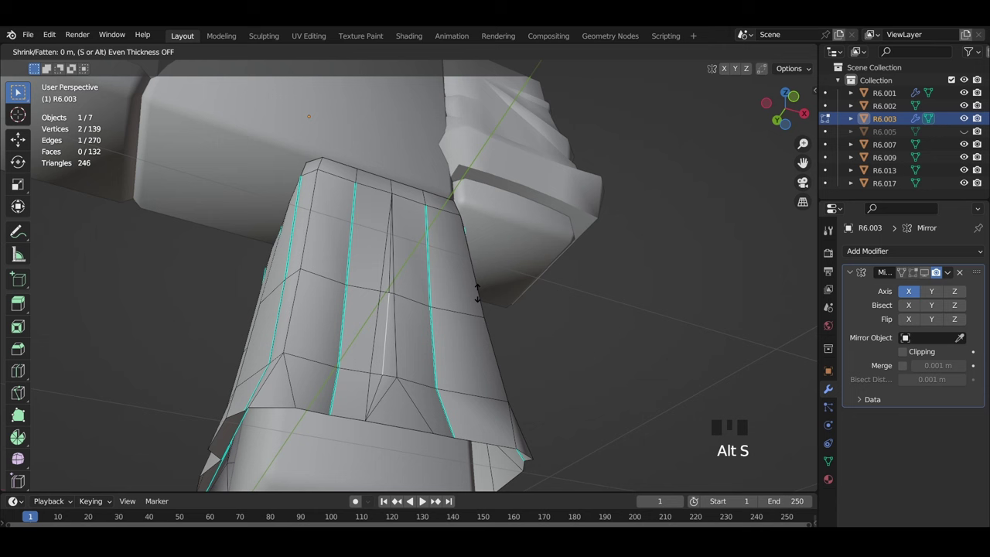
{"action": "left_click", "coordinate": [482, 290]}
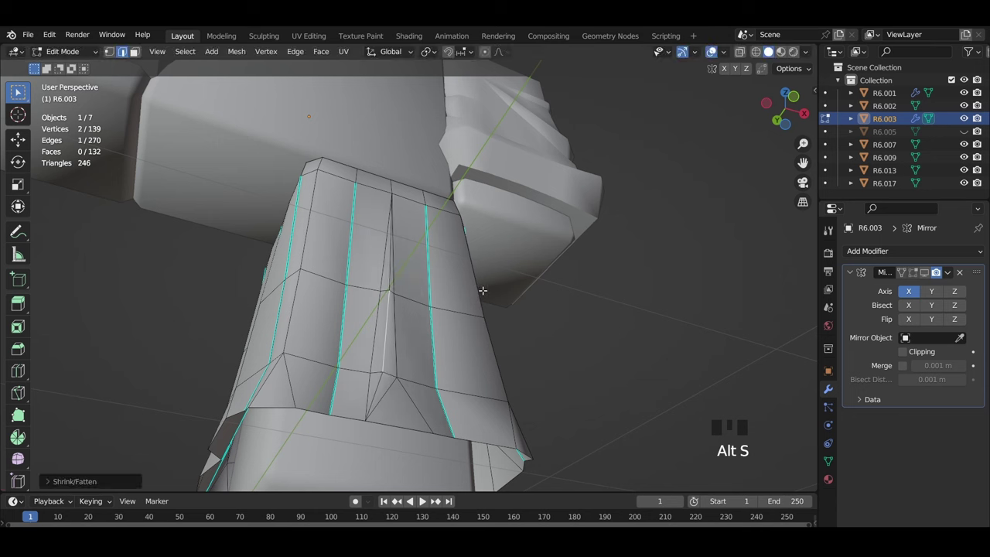
{"action": "key", "text": "alt+s"}
{"action": "left_click", "coordinate": [361, 335]}
{"action": "key", "text": "alt+s"}
{"action": "left_click", "coordinate": [378, 332]}
{"action": "key", "text": "ctrl+z"}
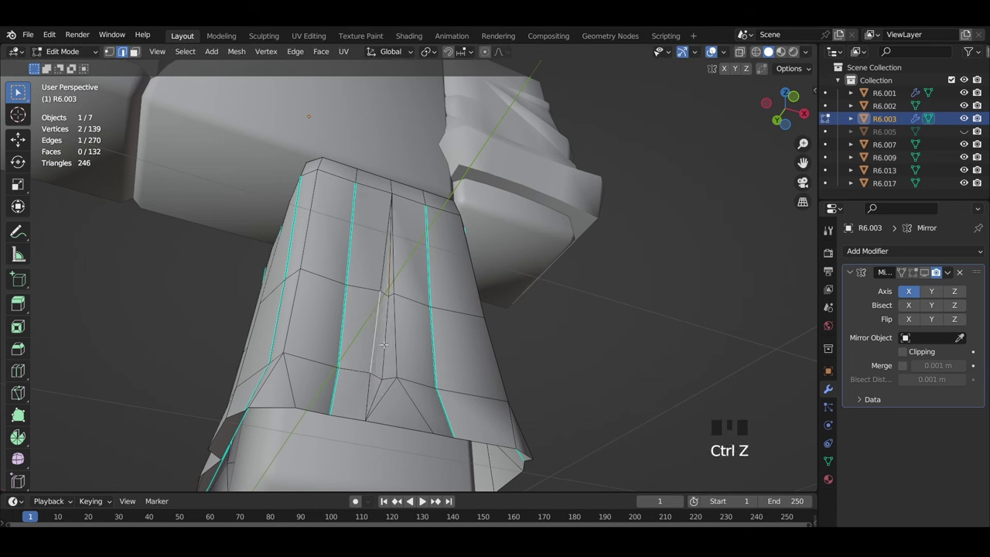
Mark the front fold's inner cut edge loop as sharp and offset the neighbouring lower edge with Shrink/Fatten
{"action": "left_click", "coordinate": [385, 340], "text": "alt"}
{"action": "key", "text": "ctrl+e"}
{"action": "left_click", "coordinate": [527, 373]}
{"action": "scroll", "coordinate": [334, 368], "scroll_direction": "up", "scroll_amount": 2}
{"action": "left_click", "coordinate": [361, 358]}
{"action": "key", "text": "alt+s"}
{"action": "left_click", "coordinate": [364, 354]}
Knife-cut a second narrow vertical fold beside the front outer corner, from the hem to the upper ring
{"action": "middle_click_drag", "start_coordinate": [364, 354], "coordinate": [271, 340]}
{"action": "middle_click_drag", "start_coordinate": [271, 340], "coordinate": [309, 279], "text": "shift"}
{"action": "scroll", "coordinate": [433, 201], "scroll_direction": "down", "scroll_amount": 2}
{"action": "key", "text": "k"}
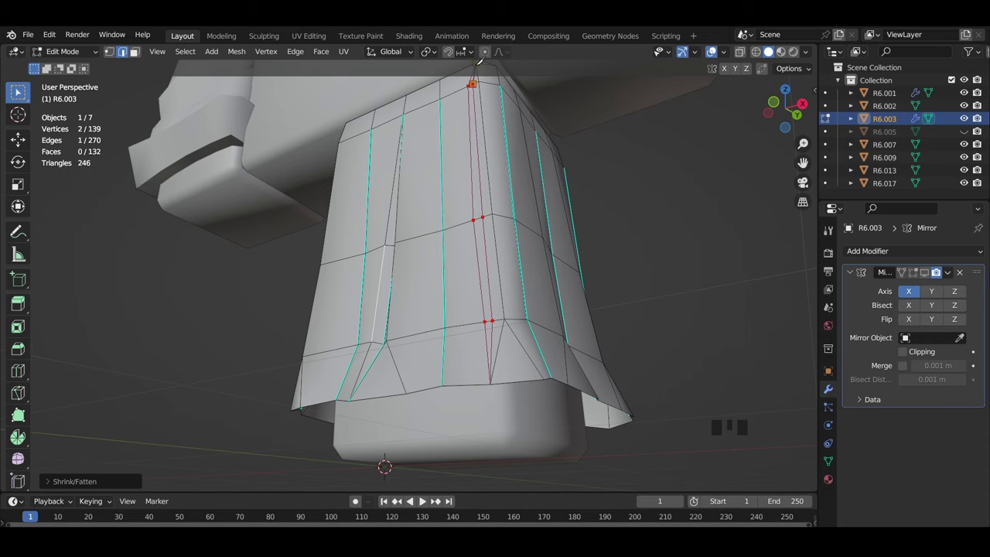
{"action": "key", "text": "Return"}
Select the cut edges of the corner fold and offset them along their normals with Shrink/Fatten
{"action": "scroll", "coordinate": [514, 226], "scroll_direction": "up", "scroll_amount": 2}
{"action": "key", "text": "2"}
{"action": "left_click", "coordinate": [520, 229]}
{"action": "left_click", "coordinate": [512, 180], "text": "shift"}
{"action": "middle_click_drag", "start_coordinate": [524, 170], "coordinate": [506, 160]}
{"action": "key", "text": "ctrl+z"}
{"action": "left_click", "coordinate": [497, 197], "text": "shift"}
{"action": "key", "text": "alt+s"}
{"action": "left_click", "coordinate": [528, 187]}
Select the corner fold's other cut edge path, offset it with Shrink/Fatten and slide its vertices
{"action": "left_click", "coordinate": [483, 207]}
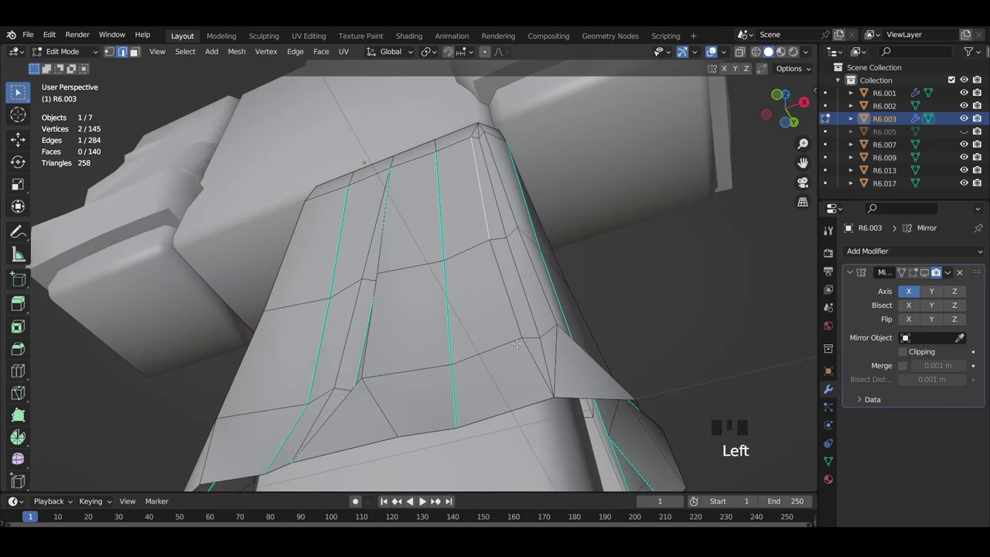
{"action": "left_click", "coordinate": [520, 325], "text": "ctrl+shift"}
{"action": "key", "text": "alt+s"}
{"action": "left_click", "coordinate": [523, 320]}
{"action": "key", "text": "shift+v"}
{"action": "left_click", "coordinate": [524, 312]}
Mark the corner fold's inner cut edge loop as sharp and slide the hem vertex at its base
{"action": "left_click", "coordinate": [528, 312], "text": "alt"}
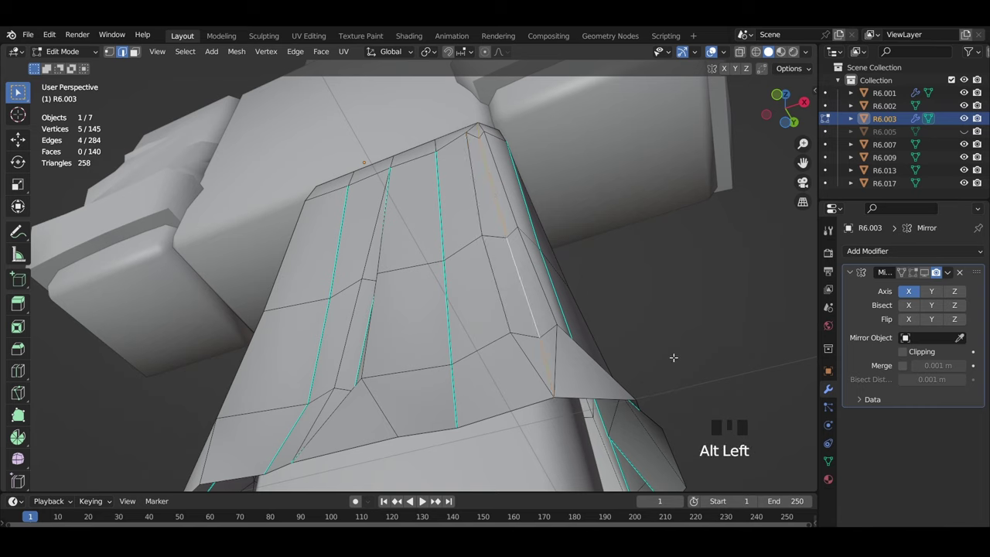
{"action": "key", "text": "ctrl+e"}
{"action": "left_click", "coordinate": [673, 357]}
{"action": "middle_click_drag", "start_coordinate": [620, 329], "coordinate": [611, 369]}
{"action": "key", "text": "1"}
{"action": "left_click", "coordinate": [530, 450]}
{"action": "key", "text": "shift+v"}
{"action": "left_click", "coordinate": [541, 450]}
{"action": "scroll", "coordinate": [509, 314], "scroll_direction": "down", "scroll_amount": 1}
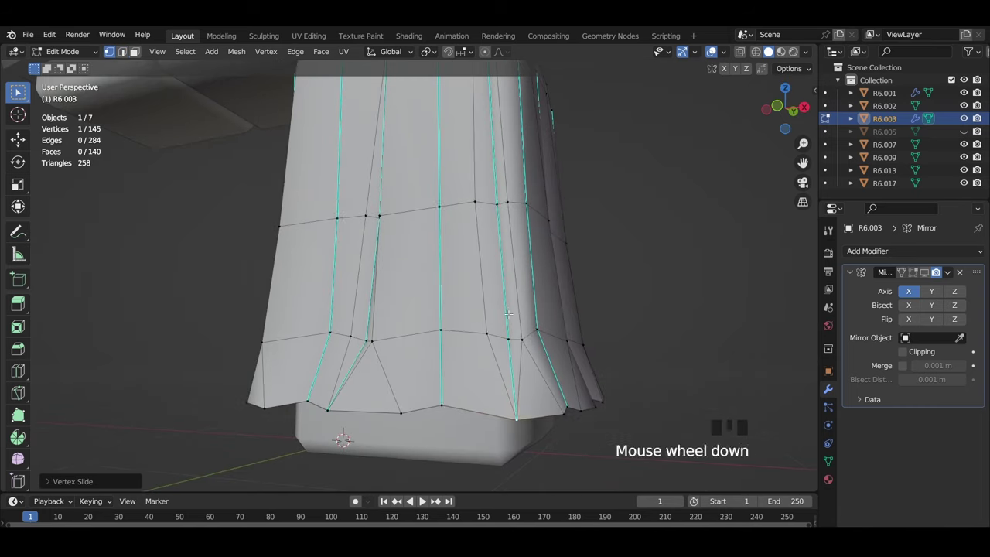
Select the two narrow faces of the corner fold just above the hem flare and move them slightly
{"action": "key", "text": "3"}
{"action": "left_click", "coordinate": [494, 298]}
{"action": "left_click", "coordinate": [513, 292], "text": "shift"}
{"action": "key", "text": "g"}
{"action": "left_click", "coordinate": [539, 281]}
{"action": "left_click", "coordinate": [671, 289]}
Knife-cut a bent diagonal fold on the outer side, from the centre sharp edge's upper end to the neighbouring sharp edge's lower bend
{"action": "middle_click_drag", "start_coordinate": [664, 288], "coordinate": [584, 270]}
{"action": "middle_click_drag", "start_coordinate": [529, 248], "coordinate": [424, 295], "text": "shift"}
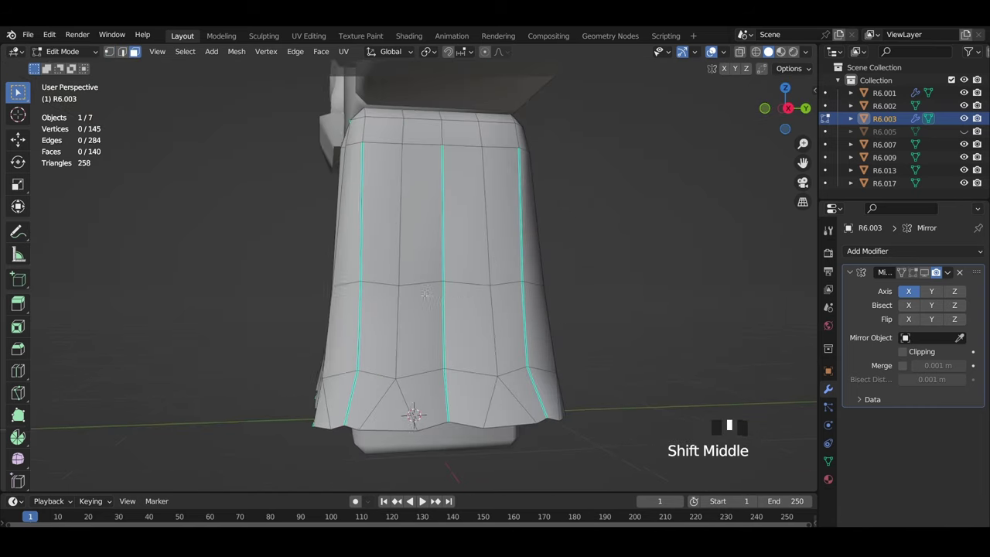
{"action": "scroll", "coordinate": [427, 295], "scroll_direction": "up", "scroll_amount": 1}
{"action": "key", "text": "k"}
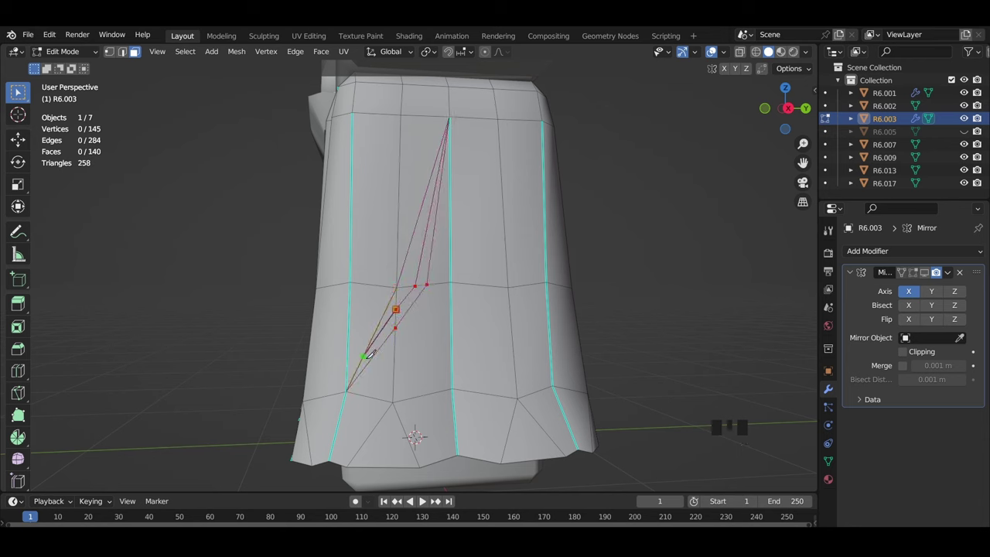
{"action": "left_click", "coordinate": [415, 287]}
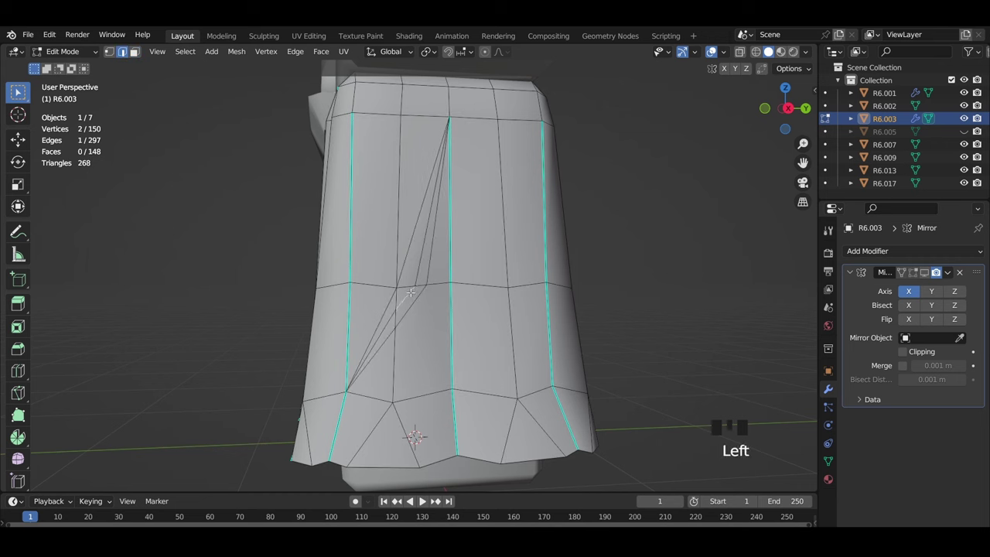
{"action": "key", "text": "Return"}
Mark the outer side's bent diagonal fold edge as sharp and offset the lower cut edges beside it with Shrink/Fatten
{"action": "key", "text": "ctrl+e"}
{"action": "left_click", "coordinate": [561, 342]}
{"action": "left_click", "coordinate": [421, 296]}
{"action": "left_click", "coordinate": [408, 297]}
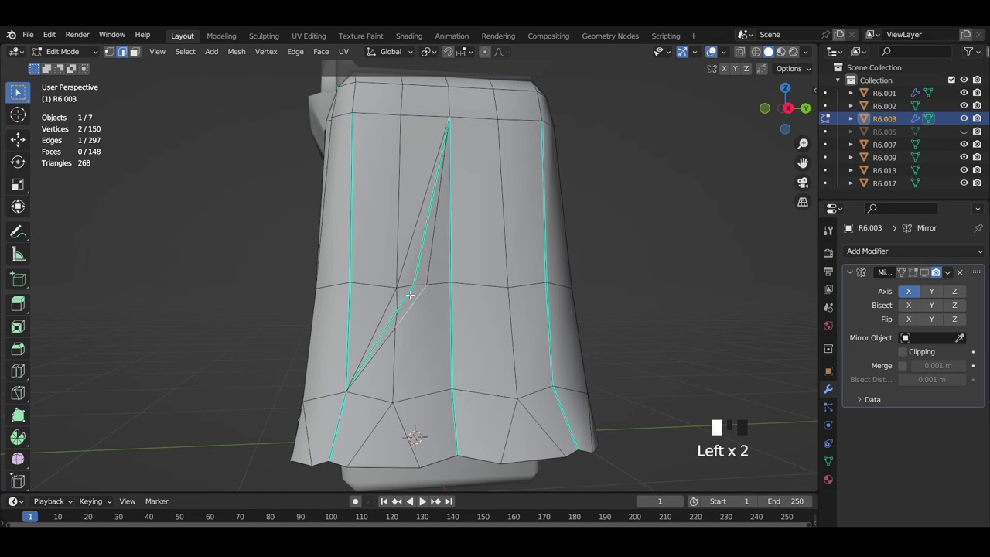
{"action": "key", "text": "alt+s"}
{"action": "mouse_move", "coordinate": [410, 298]}
{"action": "middle_mouse_down"}
{"action": "mouse_move", "coordinate": [537, 300]}
{"action": "mouse_move", "coordinate": [463, 303]}
{"action": "mouse_move", "coordinate": [489, 311]}
{"action": "mouse_move", "coordinate": [464, 291]}
{"action": "mouse_move", "coordinate": [421, 293]}
{"action": "middle_mouse_up"}
{"action": "left_click", "coordinate": [548, 302]}
{"action": "left_click", "coordinate": [441, 299]}
{"action": "left_click", "coordinate": [444, 299]}
{"action": "key", "text": "alt+s"}
{"action": "left_click", "coordinate": [454, 297]}
Offset the middle-row vertex beside the diagonal fold with Shrink/Fatten and move it slightly
{"action": "key", "text": "1"}
{"action": "left_click", "coordinate": [436, 283]}
{"action": "key", "text": "alt+s"}
{"action": "left_click", "coordinate": [483, 280]}
{"action": "key", "text": "g"}
{"action": "left_click", "coordinate": [481, 312]}
Knife-cut a narrow vertical fold around the unmarked edge between the centre and neighbouring sharp edges, tapering to a point at both ends
{"action": "scroll", "coordinate": [479, 320], "scroll_direction": "down", "scroll_amount": 4}
{"action": "middle_click_drag", "start_coordinate": [482, 322], "coordinate": [428, 318], "text": "shift"}
{"action": "scroll", "coordinate": [410, 302], "scroll_direction": "up", "scroll_amount": 3}
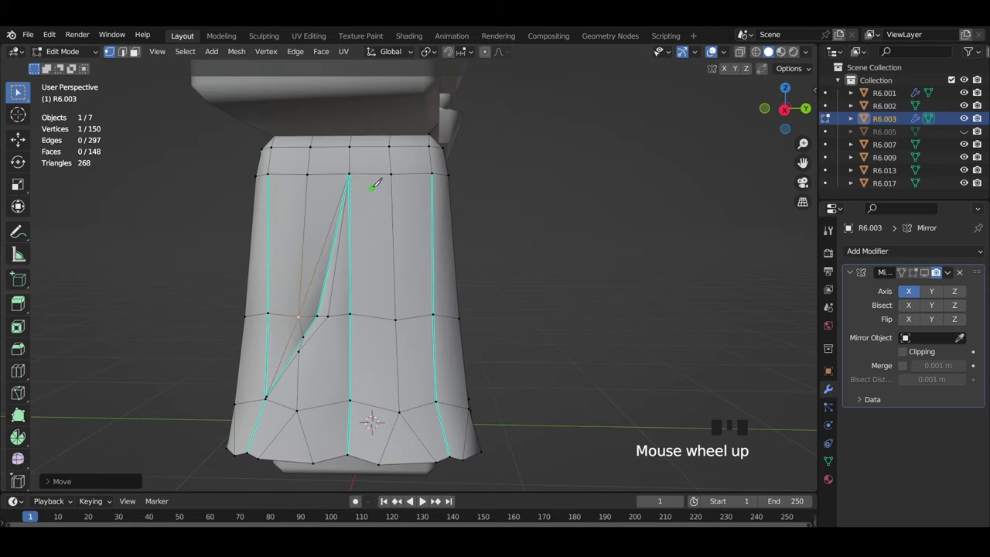
{"action": "left_click", "coordinate": [386, 411]}
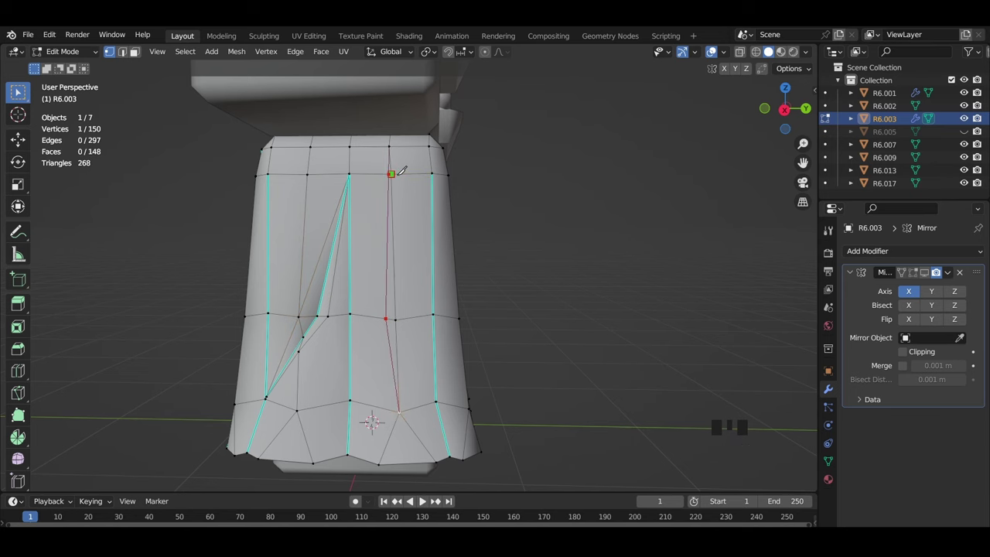
{"action": "key", "text": "Escape"}
{"action": "scroll", "coordinate": [394, 309], "scroll_direction": "up", "scroll_amount": 2}
{"action": "key", "text": "k"}
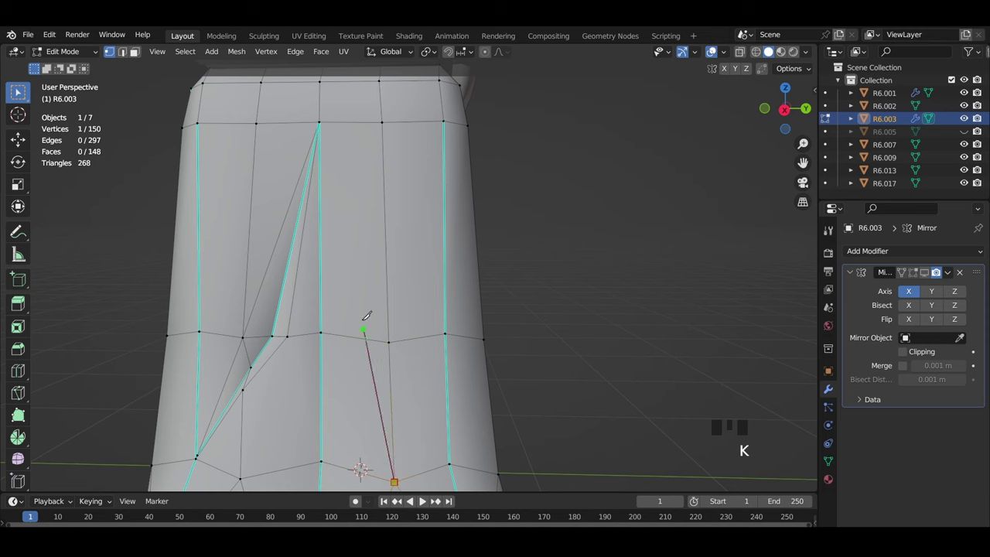
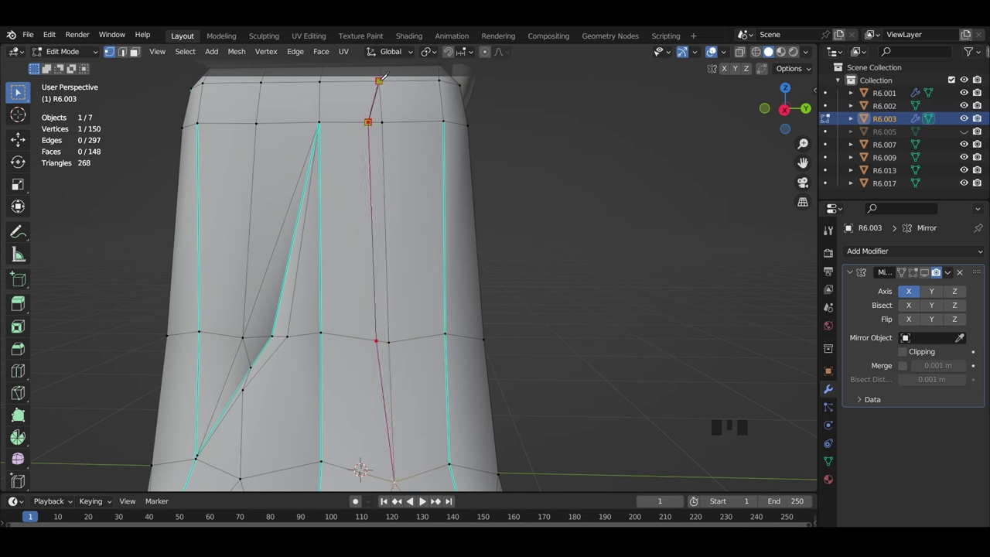
{"action": "left_click", "coordinate": [396, 124]}
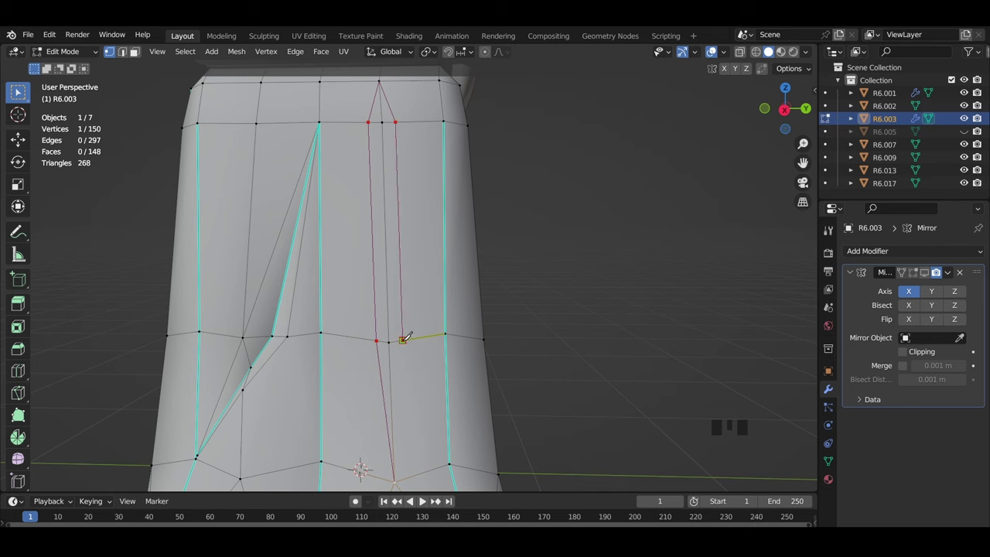
{"action": "left_click", "coordinate": [394, 481]}
{"action": "key", "text": "Return"}
{"action": "middle_click_drag", "start_coordinate": [400, 364], "coordinate": [408, 314]}
{"action": "scroll", "coordinate": [408, 314], "scroll_direction": "up", "scroll_amount": 3}
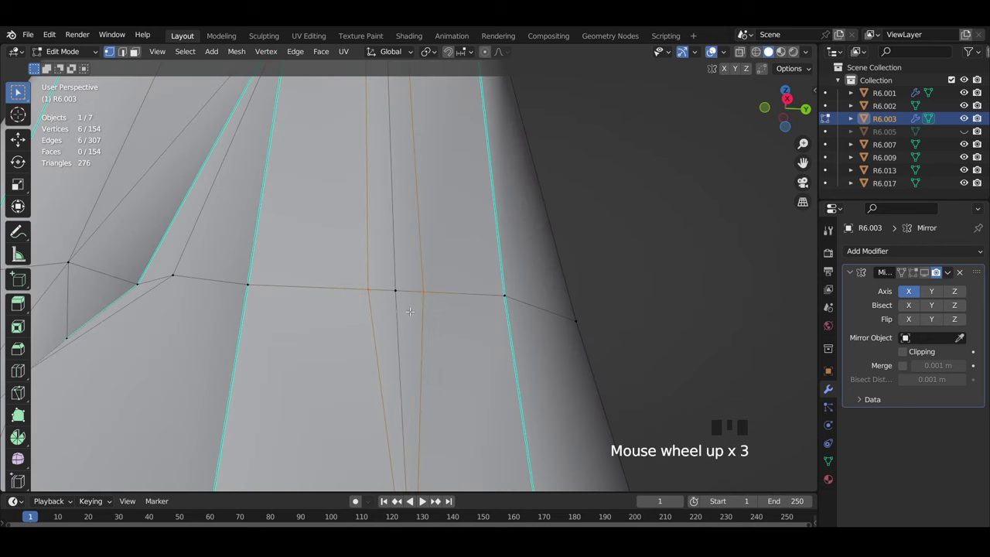
{"action": "key", "text": "k"}
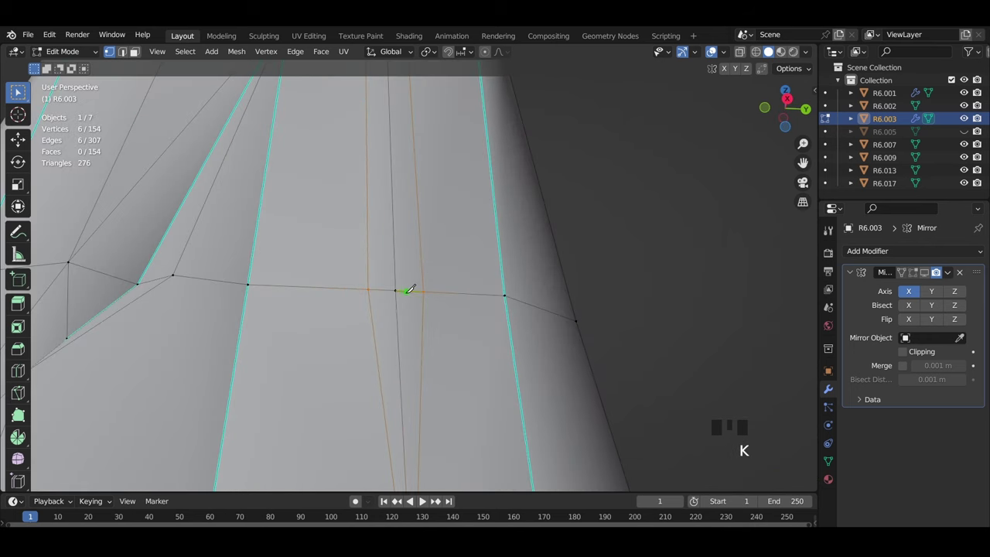
{"action": "scroll", "coordinate": [403, 287], "scroll_direction": "down", "scroll_amount": 9}
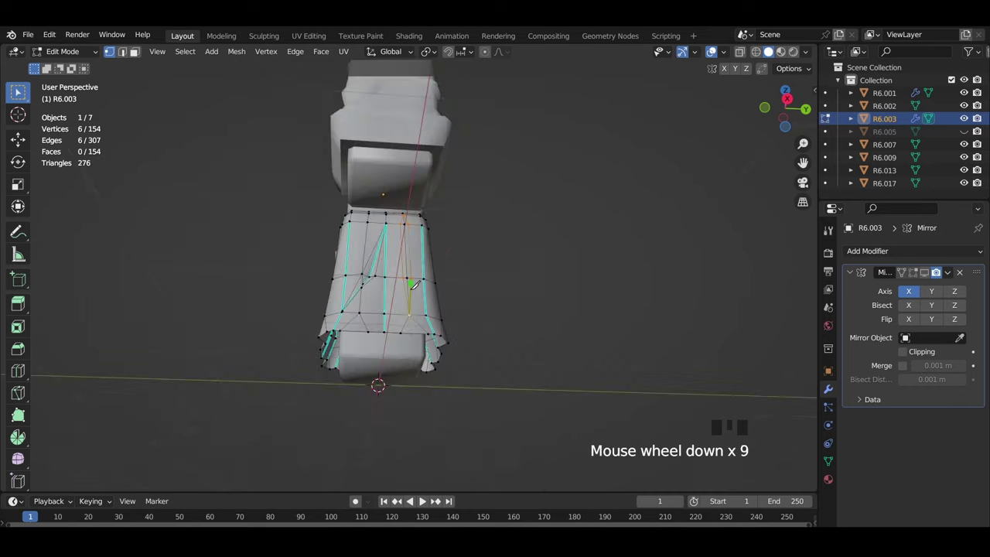
{"action": "scroll", "coordinate": [410, 307], "scroll_direction": "up", "scroll_amount": 2}
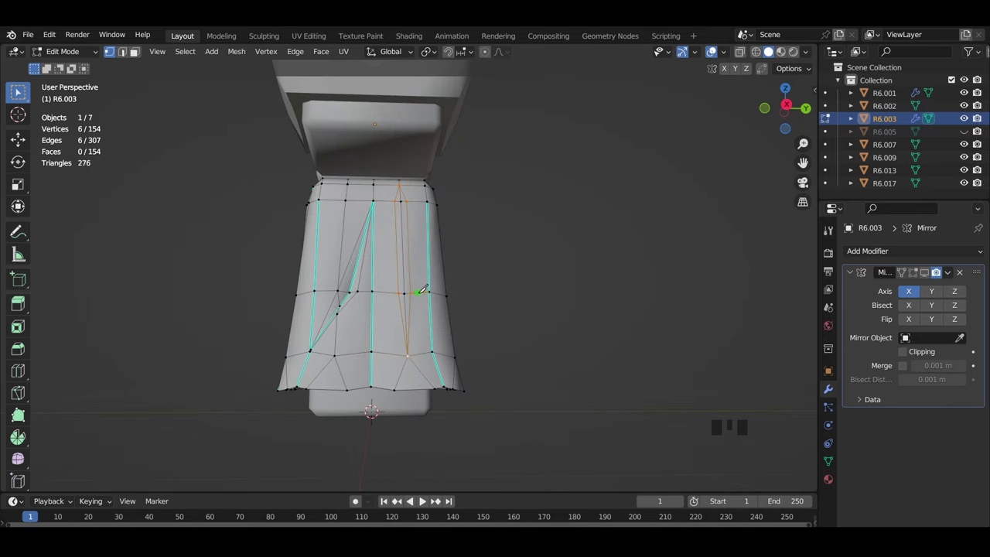
{"action": "scroll", "coordinate": [420, 287], "scroll_direction": "up", "scroll_amount": 6}
{"action": "scroll", "coordinate": [396, 356], "scroll_direction": "down", "scroll_amount": 4}
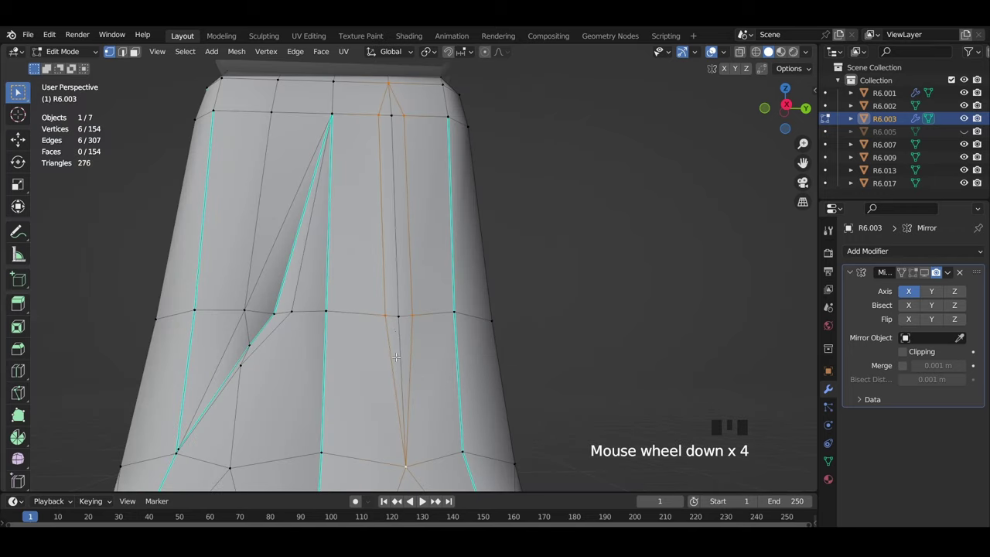
Mark the narrow vertical fold's middle edge loop as sharp and offset its upper segment with Shrink/Fatten
{"action": "key", "text": "2"}
{"action": "left_click", "coordinate": [550, 307]}
{"action": "left_click", "coordinate": [395, 209], "text": "alt"}
{"action": "key", "text": "ctrl+e"}
{"action": "left_click", "coordinate": [554, 304]}
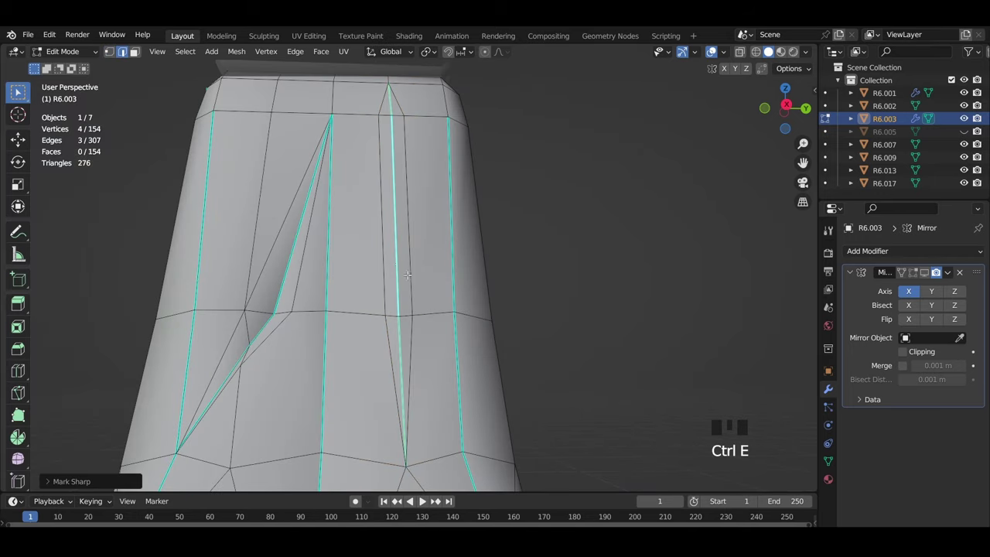
{"action": "left_click", "coordinate": [397, 256]}
{"action": "key", "text": "alt+s"}
{"action": "left_click", "coordinate": [462, 260]}
Offset the upper cut edge on the corner side of the narrow fold with Shrink/Fatten and move it outward
{"action": "left_click", "coordinate": [410, 258]}
{"action": "key", "text": "alt+s"}
{"action": "left_click", "coordinate": [416, 258]}
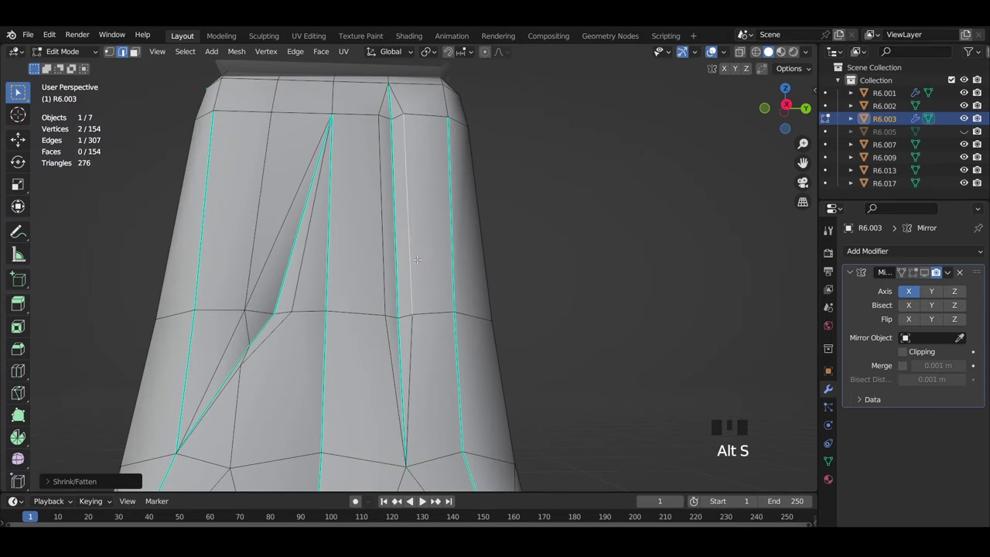
{"action": "key", "text": "g"}
{"action": "left_click", "coordinate": [424, 260]}
{"action": "key", "text": "alt+s"}
{"action": "left_click", "coordinate": [422, 259]}
Offset the narrow fold's other upper cut edge with Shrink/Fatten and move it slightly
{"action": "left_click", "coordinate": [381, 256]}
{"action": "key", "text": "alt+s"}
{"action": "left_click", "coordinate": [433, 265]}
{"action": "key", "text": "g"}
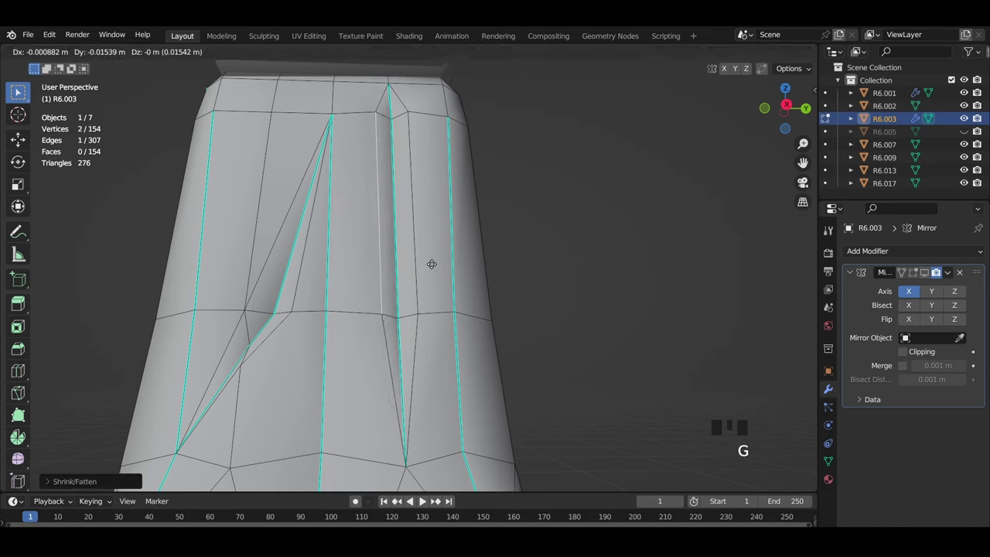
{"action": "left_click", "coordinate": [429, 264]}
Knife-cut a slanted fold on the adjacent side of the leg, from the top corner vertex down to the sharp edge's lower bend
{"action": "scroll", "coordinate": [541, 296], "scroll_direction": "down", "scroll_amount": 4}
{"action": "left_click", "coordinate": [540, 295]}
{"action": "middle_click_drag", "start_coordinate": [540, 295], "coordinate": [421, 255]}
{"action": "scroll", "coordinate": [421, 232], "scroll_direction": "up", "scroll_amount": 3}
{"action": "key", "text": "k"}
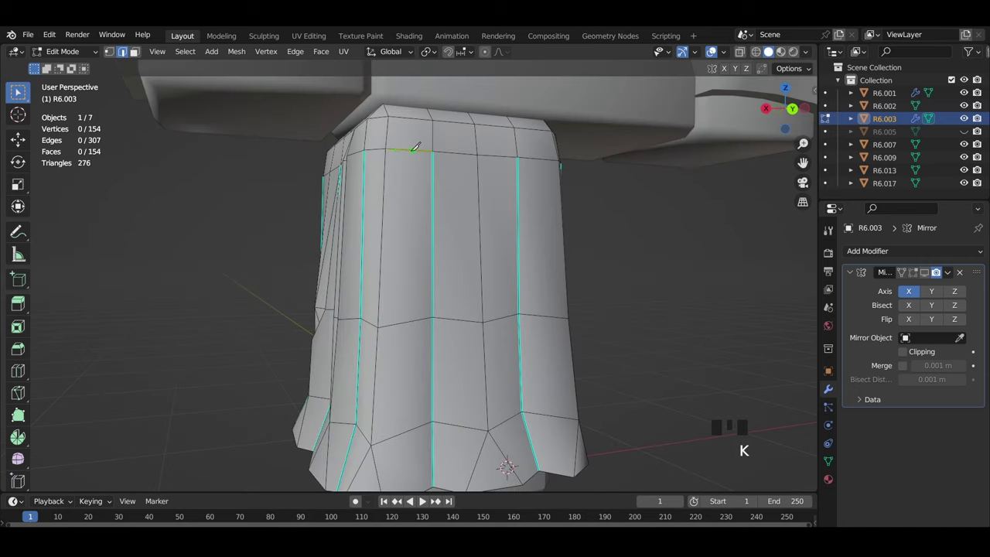
{"action": "left_click", "coordinate": [403, 149]}
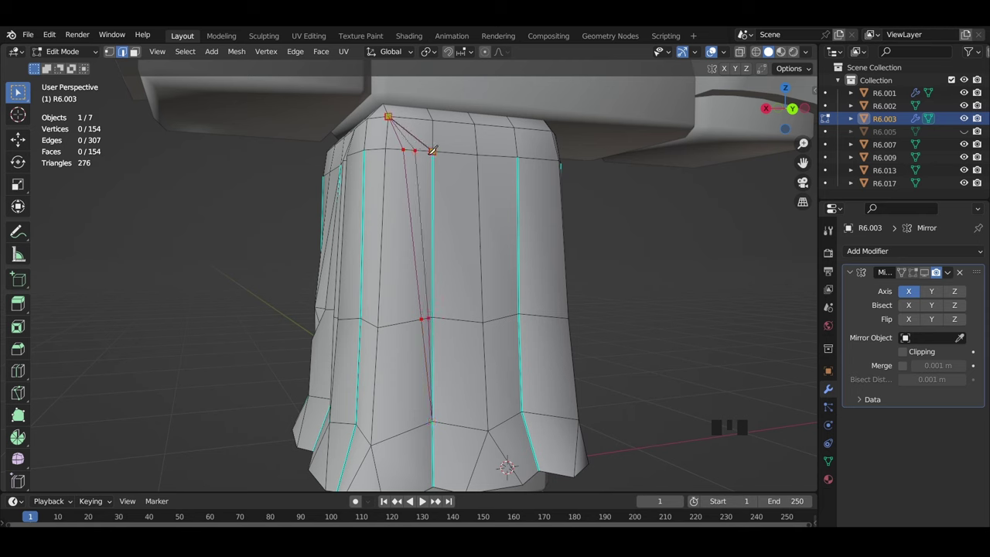
{"action": "key", "text": "Return"}
Mark the slanted fold's cut edge loop nearest the existing sharp edge as sharp and offset its upper segment with Shrink/Fatten
{"action": "left_click", "coordinate": [420, 203], "text": "alt"}
{"action": "key", "text": "ctrl+e"}
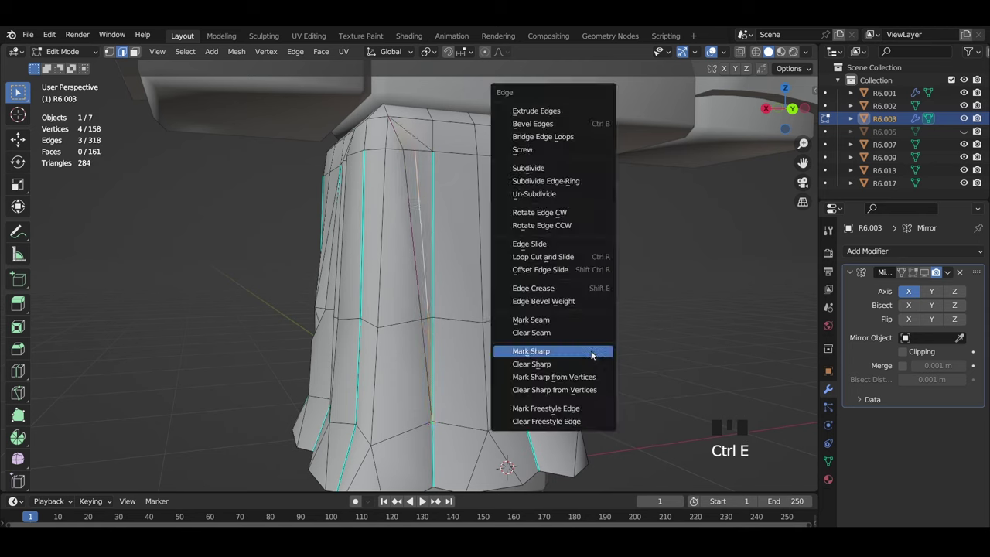
{"action": "left_click", "coordinate": [591, 352]}
{"action": "left_click", "coordinate": [425, 232]}
{"action": "key", "text": "alt+s"}
{"action": "left_click", "coordinate": [439, 236]}
Offset, rotate and move the upper segment of the sharp edge beside the slanted fold
{"action": "left_click", "coordinate": [438, 235]}
{"action": "key", "text": "alt+s"}
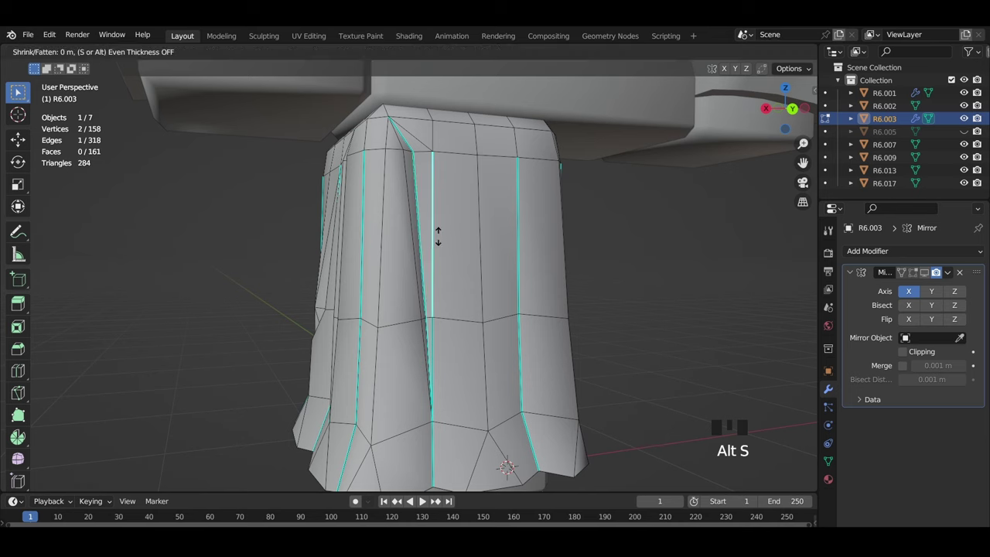
{"action": "left_click", "coordinate": [441, 241]}
{"action": "middle_click_drag", "start_coordinate": [481, 279], "coordinate": [457, 284]}
{"action": "scroll", "coordinate": [458, 284], "scroll_direction": "up", "scroll_amount": 1}
{"action": "key", "text": "r"}
{"action": "left_click", "coordinate": [465, 295]}
{"action": "key", "text": "g"}
{"action": "left_click", "coordinate": [477, 310]}
{"action": "key", "text": "alt+s"}
{"action": "left_click", "coordinate": [487, 321]}
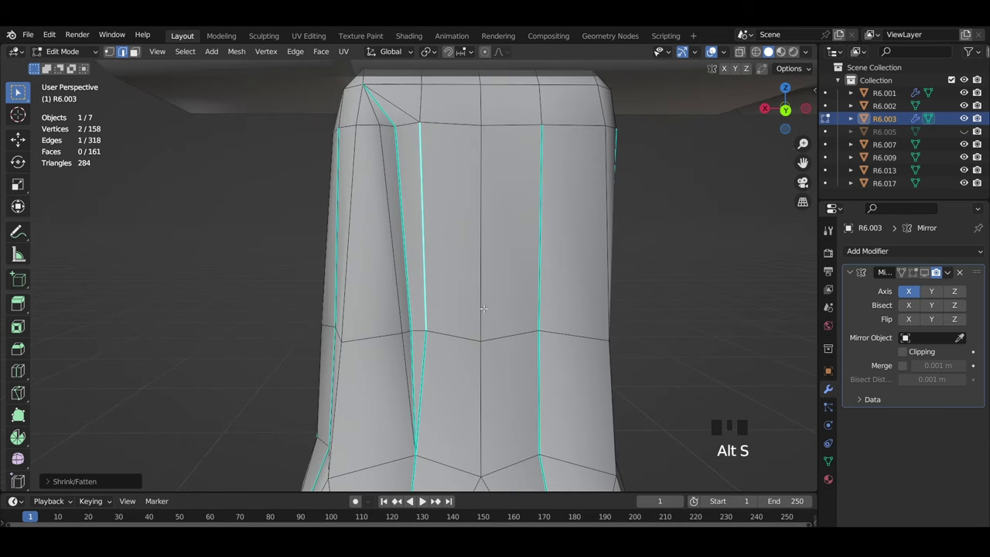
Clear the sharp marking from the upper and middle segments of the edge beside the slanted fold
{"action": "key", "text": "ctrl+e"}
{"action": "left_click", "coordinate": [525, 365]}
{"action": "left_click", "coordinate": [430, 382]}
{"action": "key", "text": "ctrl+e"}
{"action": "left_click", "coordinate": [580, 384]}
{"action": "left_click", "coordinate": [546, 385]}
Move the vertex at the upper end of the edge beside the slanted fold
{"action": "middle_click_drag", "start_coordinate": [545, 383], "coordinate": [453, 280]}
{"action": "scroll", "coordinate": [539, 317], "scroll_direction": "down", "scroll_amount": 3}
{"action": "scroll", "coordinate": [526, 317], "scroll_direction": "up", "scroll_amount": 4}
{"action": "key", "text": "1"}
{"action": "scroll", "coordinate": [518, 313], "scroll_direction": "down", "scroll_amount": 3}
{"action": "scroll", "coordinate": [464, 255], "scroll_direction": "up", "scroll_amount": 2}
{"action": "left_click", "coordinate": [408, 156]}
{"action": "key", "text": "g"}
{"action": "left_click", "coordinate": [371, 123]}
{"action": "key", "text": "g"}
{"action": "left_click", "coordinate": [384, 123]}
{"action": "scroll", "coordinate": [618, 294], "scroll_direction": "down", "scroll_amount": 4}
{"action": "left_click", "coordinate": [685, 320]}
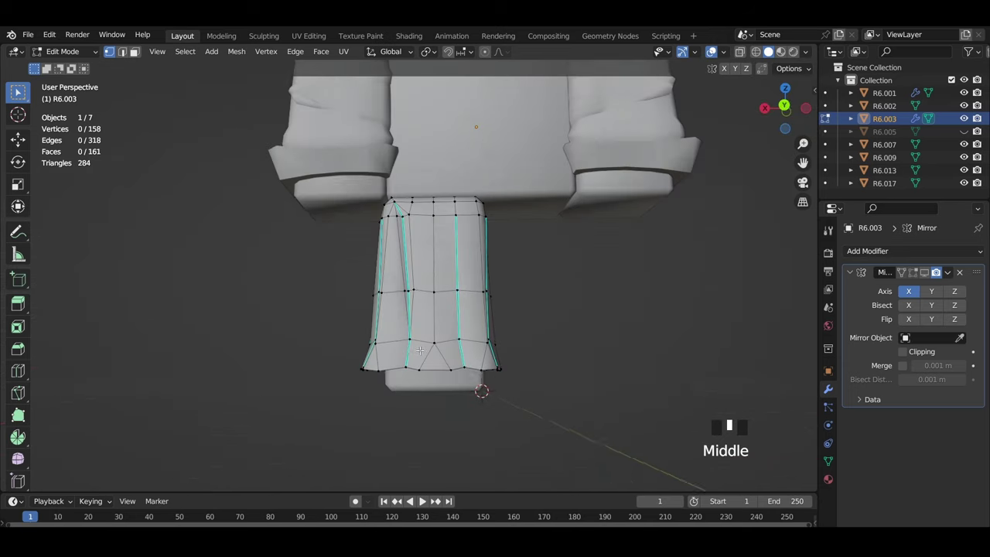
Switch to Object Mode and inspect the folded trouser leg in Material Preview shading
{"action": "scroll", "coordinate": [423, 280], "scroll_direction": "up", "scroll_amount": 3}
{"action": "scroll", "coordinate": [423, 330], "scroll_direction": "up", "scroll_amount": 2}
{"action": "left_click", "coordinate": [53, 51]}
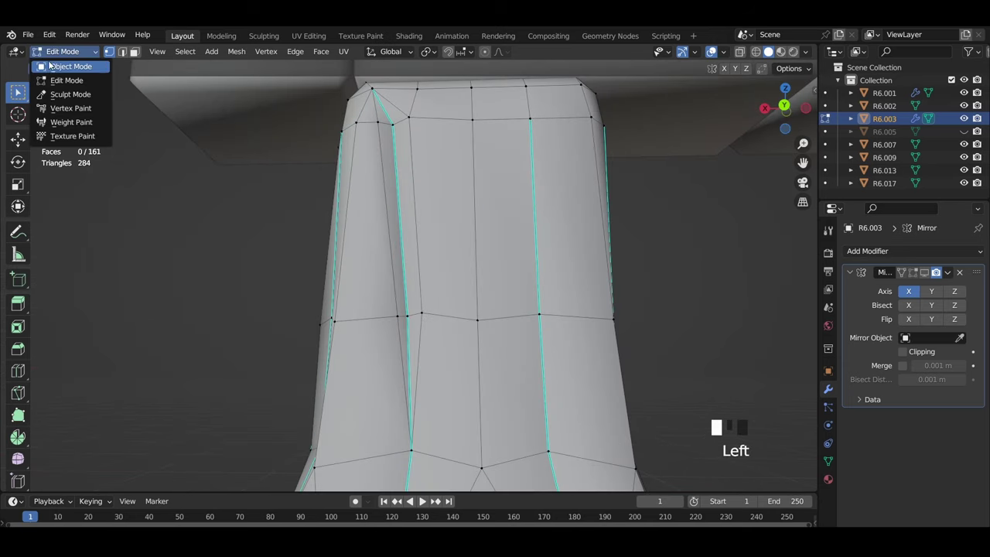
{"action": "left_click", "coordinate": [55, 67]}
{"action": "scroll", "coordinate": [392, 270], "scroll_direction": "down", "scroll_amount": 5}
{"action": "middle_click_drag", "start_coordinate": [392, 269], "coordinate": [433, 324]}
{"action": "left_click", "coordinate": [526, 348]}
{"action": "scroll", "coordinate": [450, 358], "scroll_direction": "up", "scroll_amount": 3}
{"action": "scroll", "coordinate": [450, 359], "scroll_direction": "up", "scroll_amount": 1}
{"action": "key", "text": "z"}
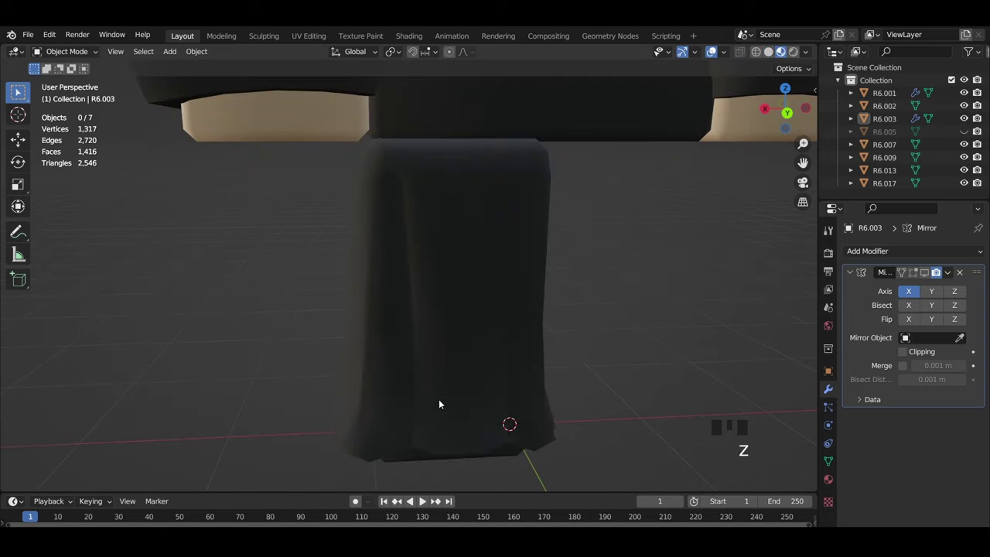
{"action": "middle_click_drag", "start_coordinate": [438, 399], "coordinate": [416, 227]}
Return to Solid shading and undo the vertex move, sharp clearing and reshaping of the edge beside the slanted fold
{"action": "key", "text": "z"}
{"action": "key", "text": "ctrl+z"}
{"action": "key", "text": "ctrl+z"}
{"action": "key", "text": "ctrl+z"}
{"action": "middle_click_drag", "start_coordinate": [567, 278], "coordinate": [567, 355]}
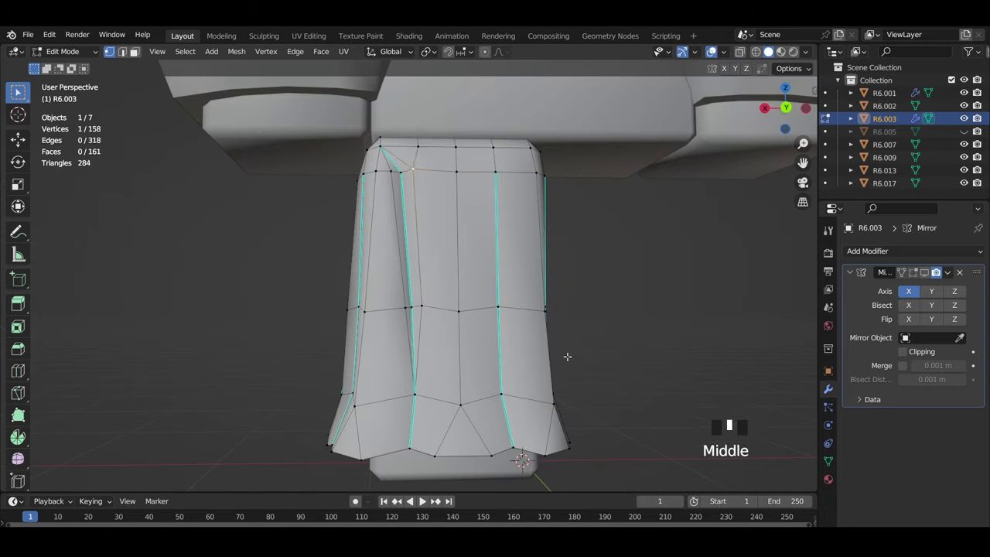
{"action": "key", "text": "ctrl+z"}
{"action": "key", "text": "ctrl+z"}
{"action": "key", "text": "ctrl+z"}
{"action": "key", "text": "ctrl+z"}
{"action": "key", "text": "ctrl+z"}
{"action": "key", "text": "ctrl+z"}
{"action": "key", "text": "ctrl+z"}
{"action": "key", "text": "ctrl+z"}
{"action": "key", "text": "ctrl+z"}
{"action": "key", "text": "ctrl+z"}
{"action": "key", "text": "ctrl+z"}
{"action": "key", "text": "ctrl+z"}
{"action": "key", "text": "ctrl+shift+z"}
{"action": "scroll", "coordinate": [440, 313], "scroll_direction": "up", "scroll_amount": 2}
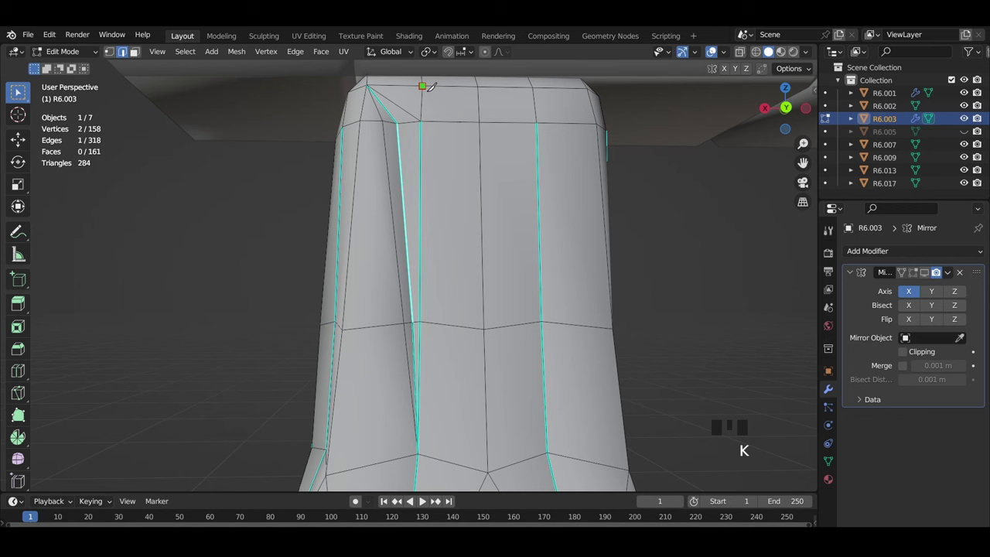
Select the slanted fold's narrow upper face, then move and rotate it slightly
{"action": "middle_click_drag", "start_coordinate": [407, 114], "coordinate": [442, 94]}
{"action": "key", "text": "3"}
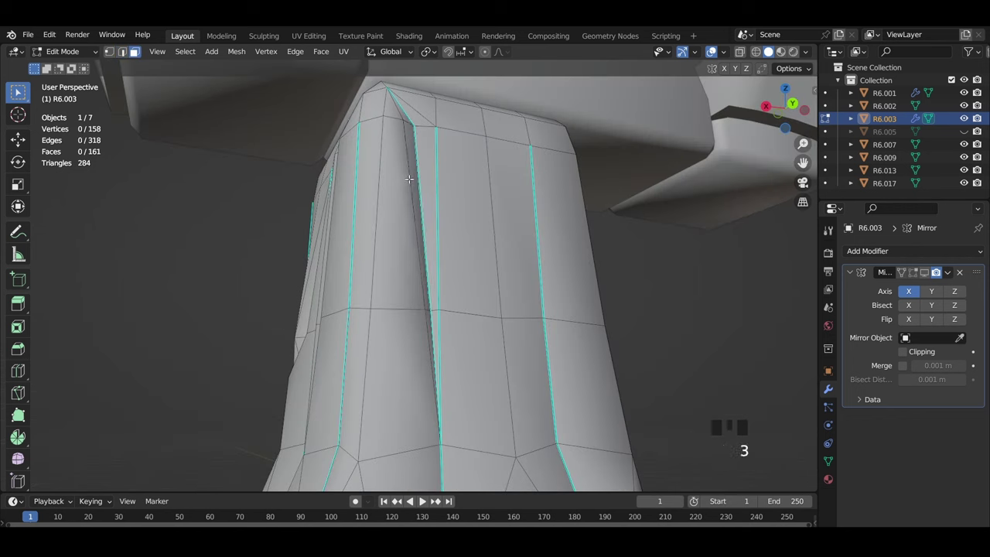
{"action": "left_click", "coordinate": [416, 200]}
{"action": "key", "text": "g"}
{"action": "left_click", "coordinate": [406, 201]}
{"action": "key", "text": "r"}
{"action": "left_click", "coordinate": [464, 202]}
Return to Object Mode and check the trouser leg's folds in Material Preview shading
{"action": "key", "text": "2"}
{"action": "mouse_move", "coordinate": [464, 201]}
{"action": "middle_mouse_down"}
{"action": "mouse_move", "coordinate": [447, 155]}
{"action": "mouse_move", "coordinate": [452, 191]}
{"action": "middle_mouse_up"}
{"action": "left_click", "coordinate": [421, 207]}
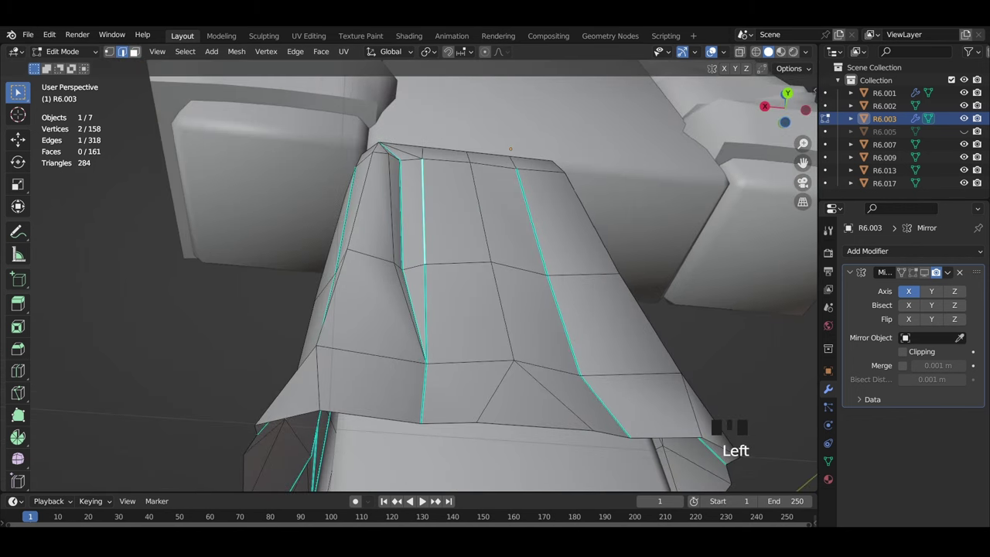
{"action": "left_click", "coordinate": [64, 52]}
{"action": "left_click", "coordinate": [65, 67]}
{"action": "middle_click_drag", "start_coordinate": [444, 248], "coordinate": [458, 319]}
{"action": "scroll", "coordinate": [458, 320], "scroll_direction": "down", "scroll_amount": 5}
{"action": "key", "text": "z"}
{"action": "left_click", "coordinate": [579, 455]}
{"action": "key", "text": "z"}
{"action": "mouse_move", "coordinate": [579, 456]}
{"action": "middle_mouse_down"}
{"action": "mouse_move", "coordinate": [451, 343]}
{"action": "mouse_move", "coordinate": [749, 366]}
{"action": "mouse_move", "coordinate": [435, 349]}
{"action": "mouse_move", "coordinate": [483, 364]}
{"action": "mouse_move", "coordinate": [557, 365]}
{"action": "middle_mouse_up"}
Unhide all hidden objects, switch to Material Preview shading and select the trouser leg
{"action": "left_click", "coordinate": [653, 352]}
{"action": "left_click", "coordinate": [655, 351]}
{"action": "scroll", "coordinate": [489, 343], "scroll_direction": "down", "scroll_amount": 2}
{"action": "key", "text": "alt+h"}
{"action": "key", "text": "z"}
{"action": "left_click", "coordinate": [507, 401]}
{"action": "scroll", "coordinate": [505, 399], "scroll_direction": "down", "scroll_amount": 4}
{"action": "left_click", "coordinate": [410, 297]}
{"action": "middle_click_drag", "start_coordinate": [494, 328], "coordinate": [462, 339]}
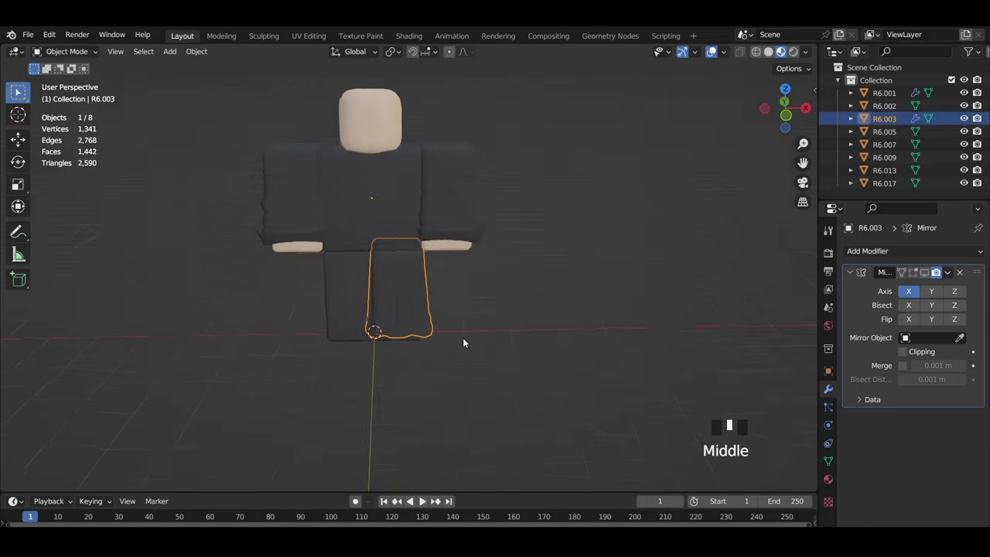
Enable viewport display of the trousers' Mirror modifier and show the model in Solid shading
{"action": "scroll", "coordinate": [444, 348], "scroll_direction": "up", "scroll_amount": 3}
{"action": "left_click", "coordinate": [924, 272]}
{"action": "key", "text": "z"}
{"action": "left_click", "coordinate": [689, 276]}
{"action": "left_click", "coordinate": [689, 277]}
{"action": "key", "text": "z"}
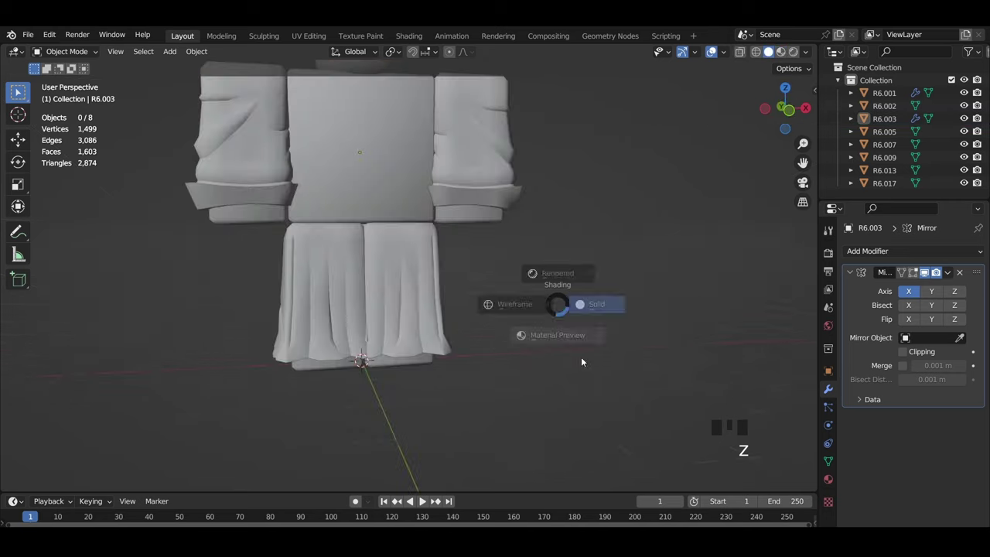
{"action": "left_click", "coordinate": [580, 360]}
{"action": "key", "text": "z"}
{"action": "left_click", "coordinate": [487, 298]}
Open the material settings and give the trousers (R6.003) their own single-user copy of the R61Mtl material
{"action": "left_click", "coordinate": [367, 354]}
{"action": "middle_click_drag", "start_coordinate": [366, 354], "coordinate": [787, 427]}
{"action": "left_click", "coordinate": [828, 462]}
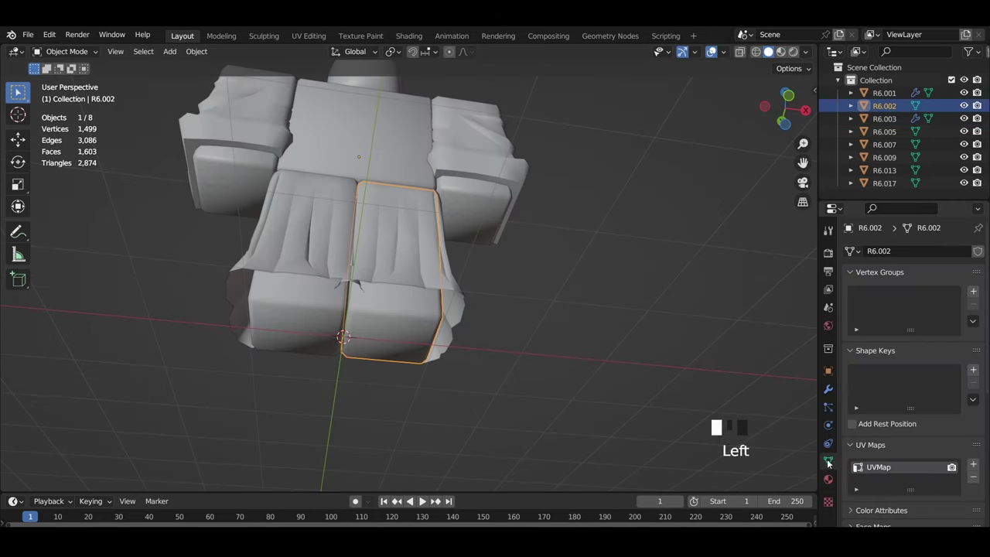
{"action": "left_click", "coordinate": [828, 480]}
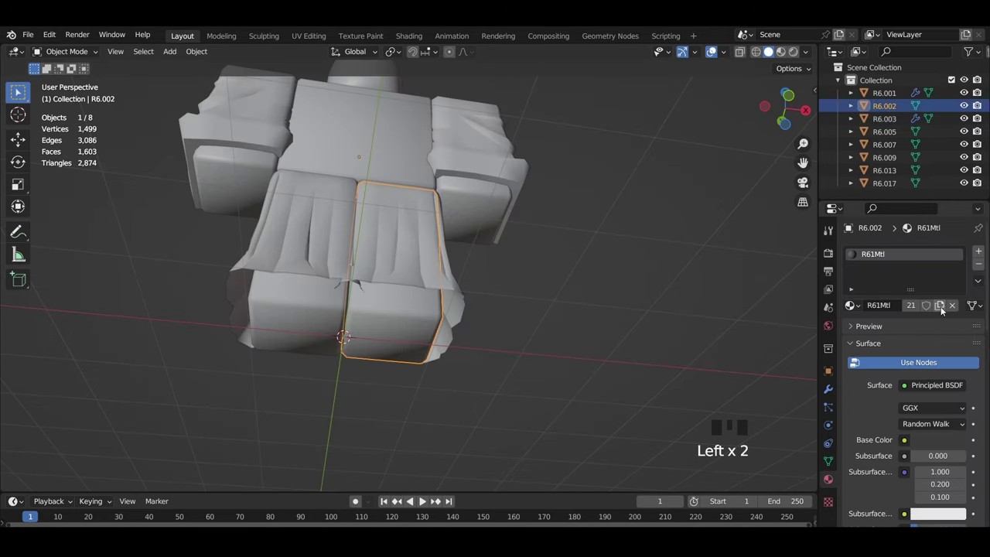
{"action": "middle_click_drag", "start_coordinate": [408, 238], "coordinate": [415, 277]}
{"action": "left_click", "coordinate": [416, 277]}
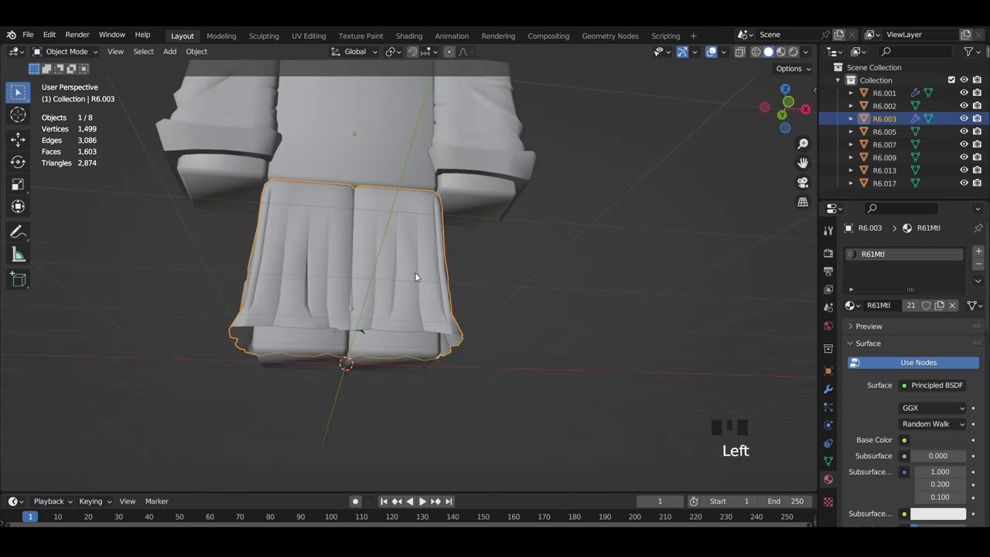
{"action": "left_click", "coordinate": [940, 305]}
Switch to Material Preview shading and set the trousers' material base colour to a plain light grey
{"action": "key", "text": "z"}
{"action": "scroll", "coordinate": [947, 483], "scroll_direction": "down", "scroll_amount": 5}
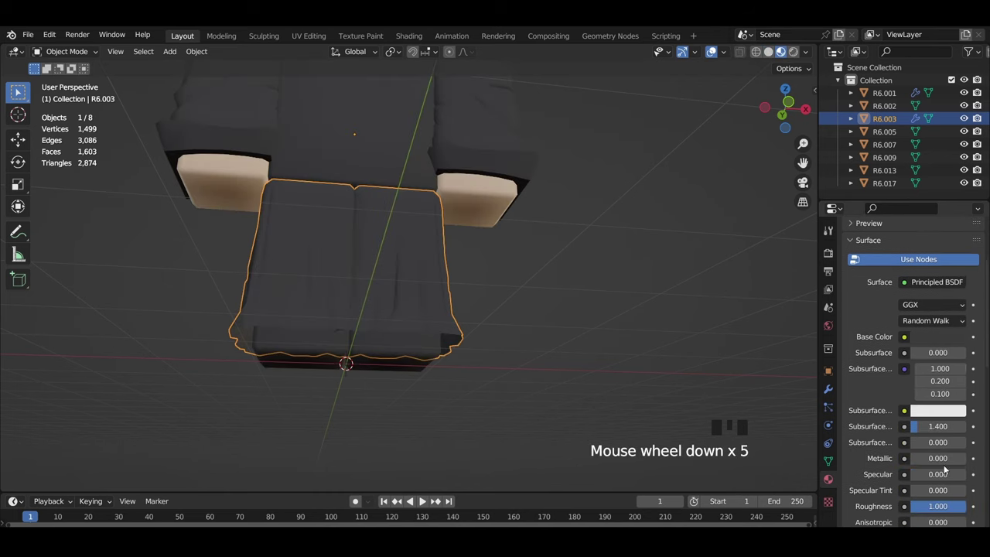
{"action": "left_click", "coordinate": [933, 337]}
{"action": "left_click_drag", "start_coordinate": [955, 220], "coordinate": [956, 178]}
{"action": "middle_click_drag", "start_coordinate": [627, 221], "coordinate": [579, 266]}
{"action": "middle_click_drag", "start_coordinate": [541, 286], "coordinate": [506, 325]}
{"action": "left_click", "coordinate": [503, 325]}
{"action": "middle_click_drag", "start_coordinate": [433, 331], "coordinate": [418, 337]}
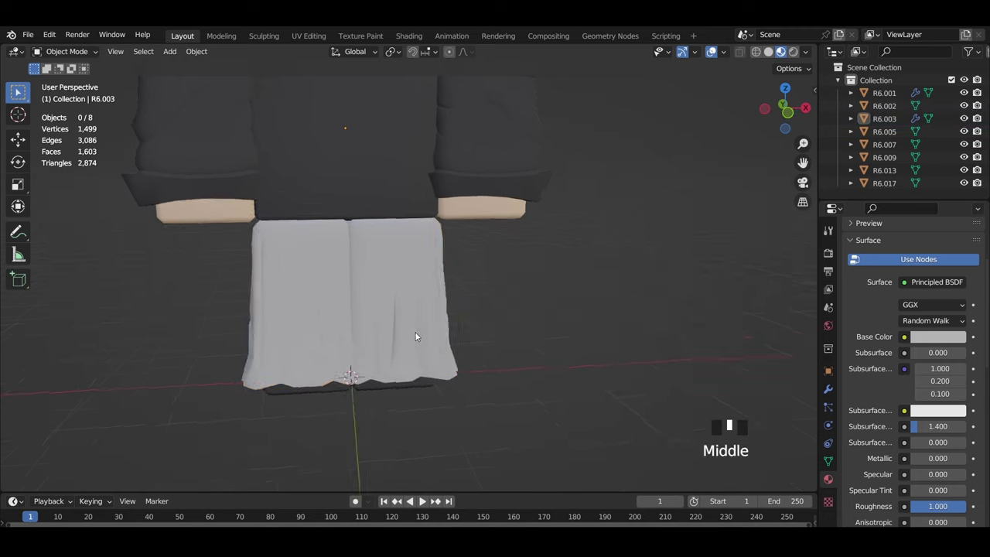
Select the torso and replace its R61Mtl material with the existing white one named Material
{"action": "scroll", "coordinate": [393, 272], "scroll_direction": "down", "scroll_amount": 5}
{"action": "middle_click_drag", "start_coordinate": [393, 271], "coordinate": [425, 301], "text": "shift"}
{"action": "left_click", "coordinate": [393, 246]}
{"action": "scroll", "coordinate": [393, 247], "scroll_direction": "up", "scroll_amount": 3}
{"action": "scroll", "coordinate": [866, 304], "scroll_direction": "up", "scroll_amount": 6}
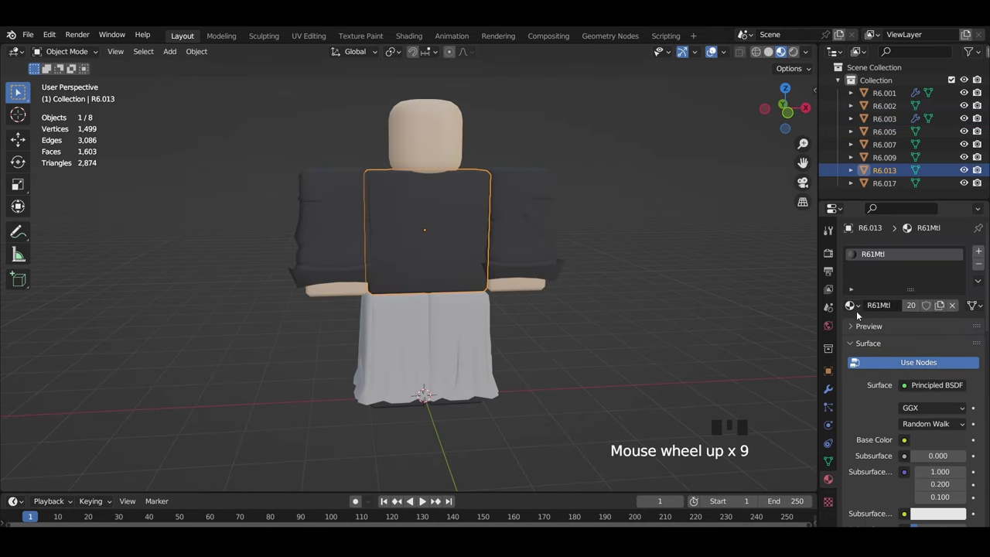
{"action": "left_click", "coordinate": [853, 306]}
{"action": "left_click", "coordinate": [740, 325]}
{"action": "left_click", "coordinate": [669, 329]}
Examine the sleeves' and trousers' folds in Solid shading from several angles
{"action": "mouse_move", "coordinate": [669, 329]}
{"action": "middle_mouse_down"}
{"action": "mouse_move", "coordinate": [629, 326]}
{"action": "mouse_move", "coordinate": [518, 263]}
{"action": "mouse_move", "coordinate": [426, 247]}
{"action": "mouse_move", "coordinate": [465, 305]}
{"action": "middle_mouse_up"}
{"action": "left_click", "coordinate": [768, 52]}
{"action": "mouse_move", "coordinate": [599, 267]}
{"action": "middle_mouse_down"}
{"action": "mouse_move", "coordinate": [552, 311]}
{"action": "mouse_move", "coordinate": [538, 379]}
{"action": "mouse_move", "coordinate": [622, 344]}
{"action": "mouse_move", "coordinate": [540, 307]}
{"action": "mouse_move", "coordinate": [510, 338]}
{"action": "mouse_move", "coordinate": [492, 382]}
{"action": "middle_mouse_up"}
{"action": "scroll", "coordinate": [538, 379], "scroll_direction": "down", "scroll_amount": 3}
{"action": "scroll", "coordinate": [592, 335], "scroll_direction": "up", "scroll_amount": 3}
{"action": "scroll", "coordinate": [513, 313], "scroll_direction": "up", "scroll_amount": 2}
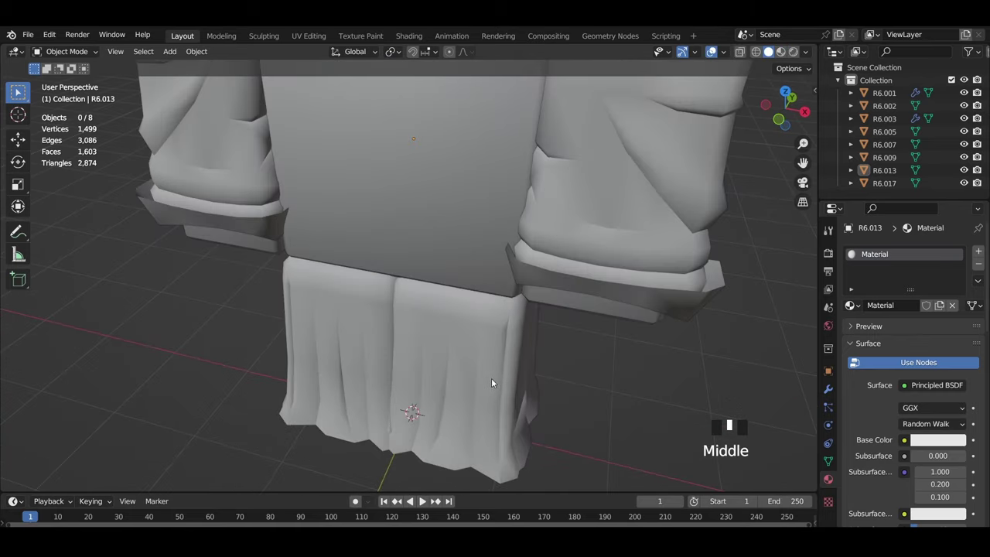
{"action": "key", "text": "z"}
{"action": "left_click", "coordinate": [495, 467]}
{"action": "key", "text": "z"}
{"action": "left_click", "coordinate": [560, 445]}
{"action": "scroll", "coordinate": [579, 389], "scroll_direction": "down", "scroll_amount": 2}
{"action": "mouse_move", "coordinate": [579, 389]}
{"action": "middle_mouse_down"}
{"action": "mouse_move", "coordinate": [464, 308]}
{"action": "mouse_move", "coordinate": [519, 320]}
{"action": "middle_mouse_up"}
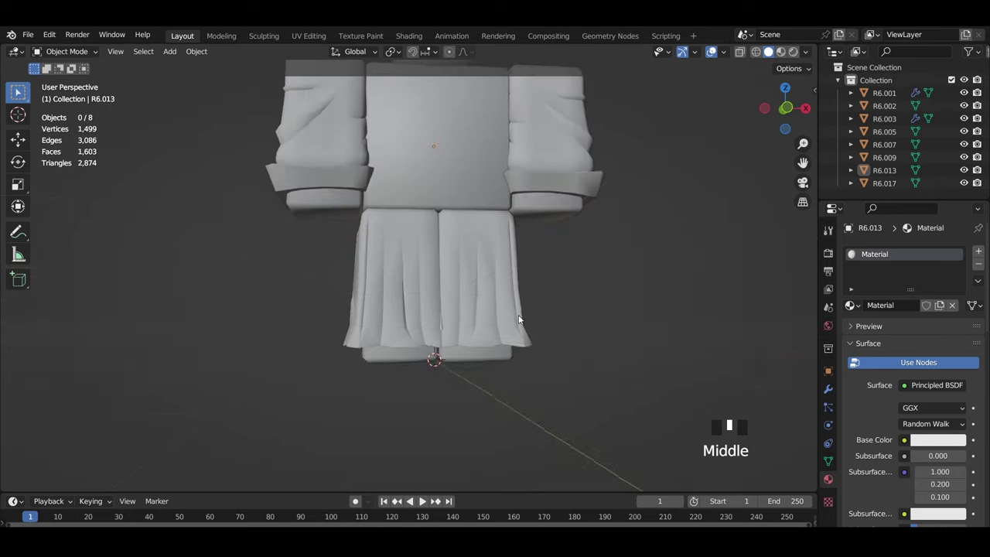
Enter Edit Mode on the trousers and shift the middle-row vertex beside the central fold crease outward to widen the fold
{"action": "left_click", "coordinate": [503, 322]}
{"action": "scroll", "coordinate": [457, 325], "scroll_direction": "up", "scroll_amount": 3}
{"action": "middle_click_drag", "start_coordinate": [456, 324], "coordinate": [433, 329]}
{"action": "scroll", "coordinate": [433, 330], "scroll_direction": "up", "scroll_amount": 3}
{"action": "left_click", "coordinate": [61, 52]}
{"action": "left_click", "coordinate": [66, 81]}
{"action": "middle_click_drag", "start_coordinate": [489, 204], "coordinate": [471, 202]}
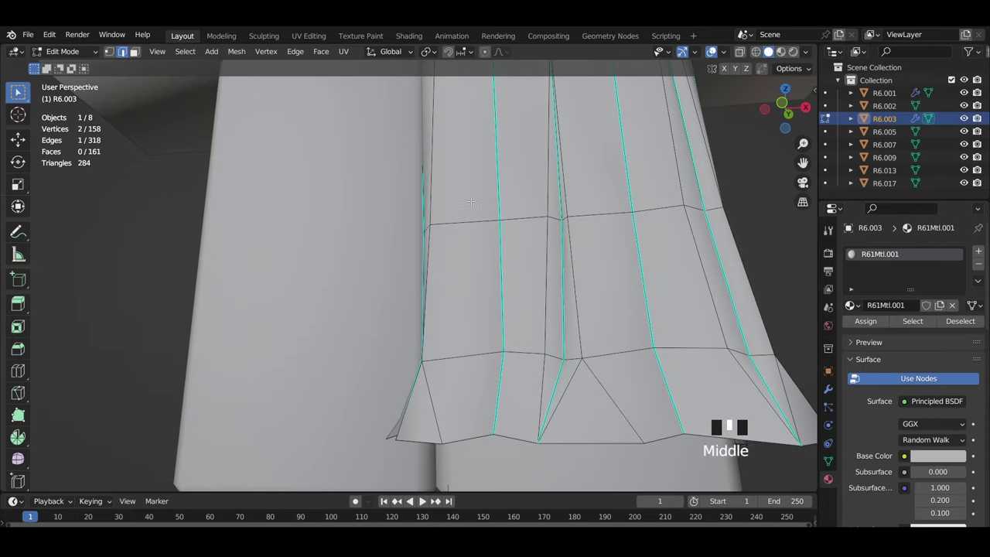
{"action": "key", "text": "1"}
{"action": "left_click", "coordinate": [570, 215]}
{"action": "key", "text": "g"}
{"action": "left_click", "coordinate": [585, 218]}
Nudge the vertical edge beside the central fold slightly outward and return to Object Mode
{"action": "key", "text": "2"}
{"action": "left_click", "coordinate": [585, 267]}
{"action": "key", "text": "g"}
{"action": "left_click", "coordinate": [589, 267]}
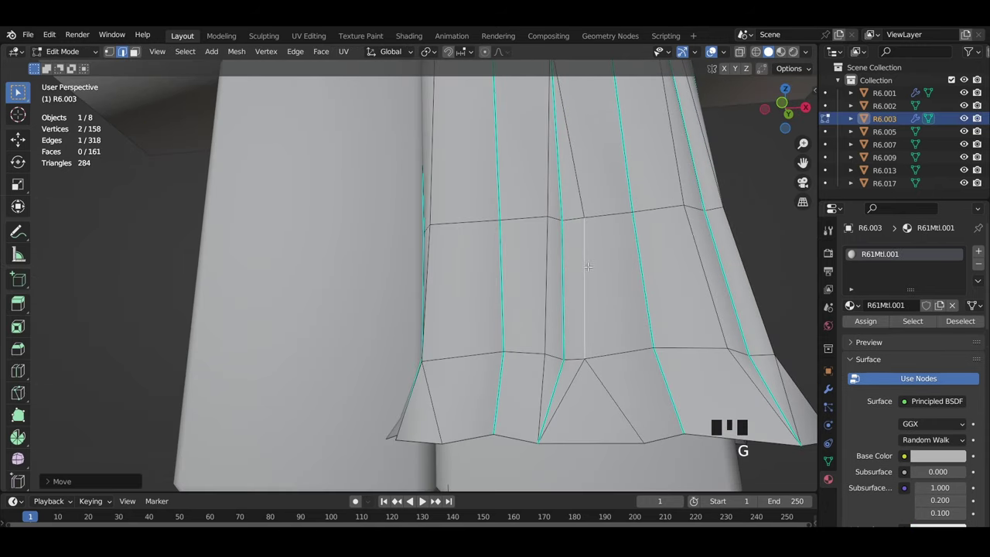
{"action": "key", "text": "g"}
{"action": "left_click", "coordinate": [62, 53]}
{"action": "left_click", "coordinate": [67, 68]}
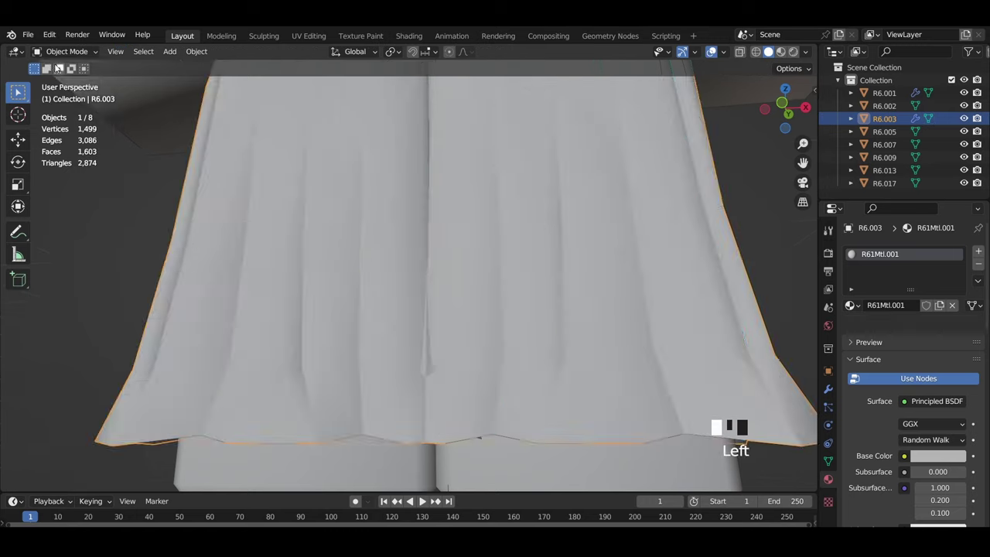
Compare the whole outfit in Material Preview and Solid shading, checking the sleeve and trouser folds from different sides
{"action": "scroll", "coordinate": [508, 333], "scroll_direction": "down", "scroll_amount": 7}
{"action": "key", "text": "z"}
{"action": "key", "text": "z"}
{"action": "mouse_move", "coordinate": [471, 270]}
{"action": "middle_mouse_down"}
{"action": "mouse_move", "coordinate": [508, 333]}
{"action": "mouse_move", "coordinate": [485, 345]}
{"action": "mouse_move", "coordinate": [562, 346]}
{"action": "mouse_move", "coordinate": [433, 347]}
{"action": "middle_mouse_up"}
{"action": "left_click", "coordinate": [641, 338]}
{"action": "key", "text": "z"}
{"action": "scroll", "coordinate": [486, 348], "scroll_direction": "up", "scroll_amount": 3}
{"action": "middle_click_drag", "start_coordinate": [302, 208], "coordinate": [340, 307], "text": "shift"}
{"action": "middle_click_drag", "start_coordinate": [340, 307], "coordinate": [297, 308]}
{"action": "key", "text": "z"}
{"action": "scroll", "coordinate": [436, 328], "scroll_direction": "up", "scroll_amount": 4}
{"action": "mouse_move", "coordinate": [370, 331]}
{"action": "middle_mouse_down"}
{"action": "mouse_move", "coordinate": [356, 332]}
{"action": "mouse_move", "coordinate": [582, 333]}
{"action": "mouse_move", "coordinate": [549, 335]}
{"action": "mouse_move", "coordinate": [464, 296]}
{"action": "middle_mouse_up"}
{"action": "scroll", "coordinate": [558, 345], "scroll_direction": "down", "scroll_amount": 4}
{"action": "key", "text": "z"}
{"action": "middle_click_drag", "start_coordinate": [464, 296], "coordinate": [413, 274]}
{"action": "scroll", "coordinate": [447, 336], "scroll_direction": "up", "scroll_amount": 3}
{"action": "key", "text": "z"}
{"action": "mouse_move", "coordinate": [488, 336]}
{"action": "middle_mouse_down"}
{"action": "mouse_move", "coordinate": [525, 311]}
{"action": "mouse_move", "coordinate": [555, 200]}
{"action": "mouse_move", "coordinate": [537, 273]}
{"action": "mouse_move", "coordinate": [651, 299]}
{"action": "mouse_move", "coordinate": [672, 282]}
{"action": "mouse_move", "coordinate": [666, 294]}
{"action": "mouse_move", "coordinate": [520, 309]}
{"action": "middle_mouse_up"}
{"action": "scroll", "coordinate": [506, 291], "scroll_direction": "up", "scroll_amount": 2}
{"action": "key", "text": "z"}
{"action": "middle_click_drag", "start_coordinate": [519, 343], "coordinate": [558, 316]}
{"action": "key", "text": "z"}
Inspect the sleeve's fold topology and sharp edges in Edit Mode, then return to Object Mode
{"action": "left_click", "coordinate": [471, 239]}
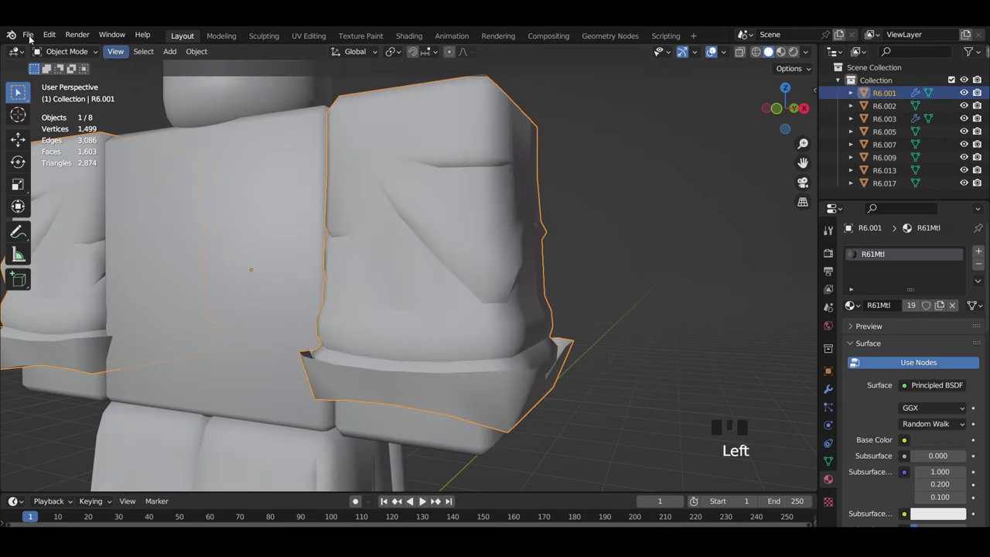
{"action": "left_click", "coordinate": [68, 81]}
{"action": "middle_click_drag", "start_coordinate": [607, 207], "coordinate": [577, 232]}
{"action": "left_click", "coordinate": [576, 232]}
{"action": "scroll", "coordinate": [423, 221], "scroll_direction": "up", "scroll_amount": 2}
{"action": "key", "text": "2"}
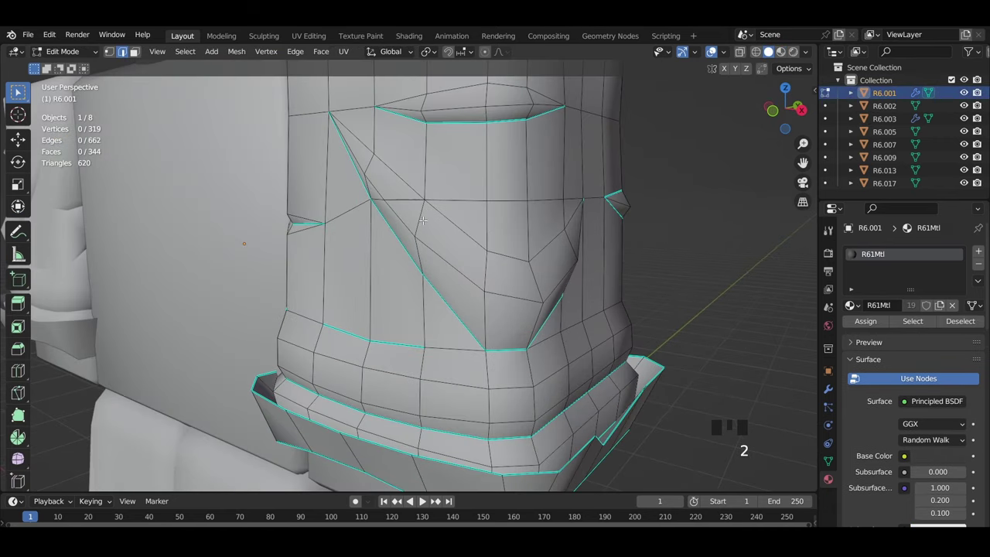
{"action": "middle_click_drag", "start_coordinate": [412, 211], "coordinate": [458, 204]}
{"action": "key", "text": "2"}
{"action": "scroll", "coordinate": [449, 196], "scroll_direction": "down", "scroll_amount": 4}
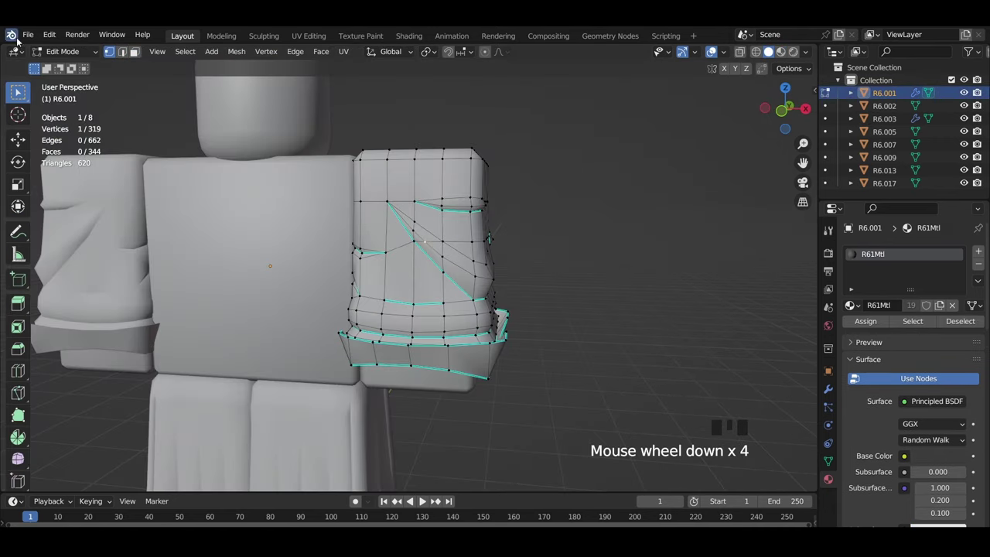
{"action": "left_click", "coordinate": [70, 66]}
Save the file and view the complete character in Material Preview shading
{"action": "scroll", "coordinate": [569, 204], "scroll_direction": "down", "scroll_amount": 4}
{"action": "middle_click_drag", "start_coordinate": [521, 238], "coordinate": [541, 187], "text": "shift"}
{"action": "key", "text": "ctrl+s"}
{"action": "scroll", "coordinate": [539, 193], "scroll_direction": "up", "scroll_amount": 1}
{"action": "key", "text": "z"}
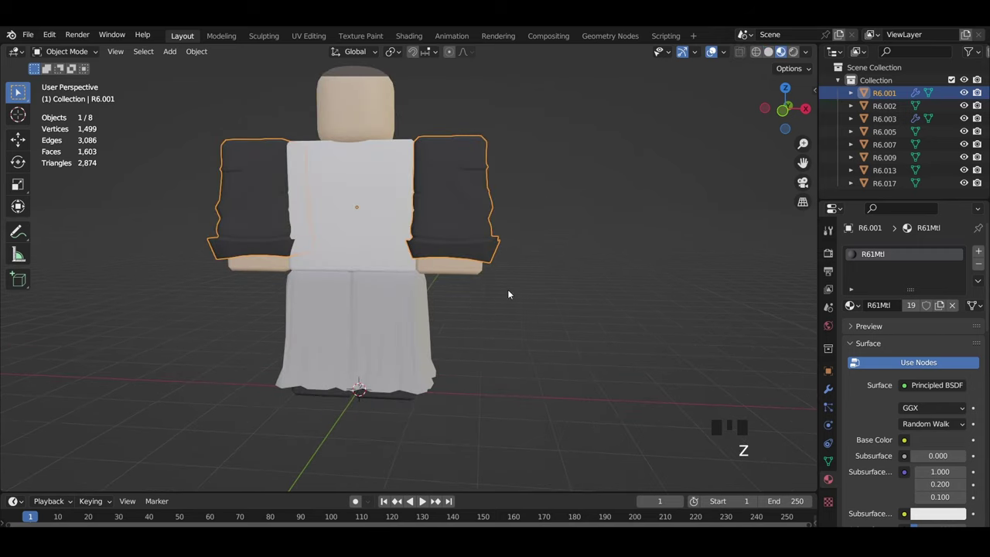
{"action": "middle_click_drag", "start_coordinate": [529, 282], "coordinate": [548, 319], "text": "shift"}
{"action": "scroll", "coordinate": [533, 340], "scroll_direction": "down", "scroll_amount": 3}
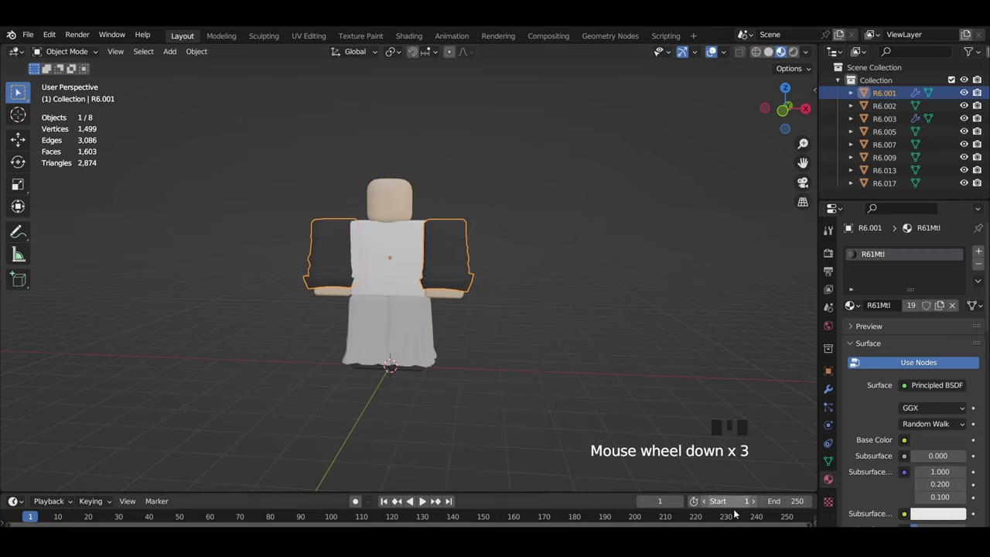
{"action": "scroll", "coordinate": [542, 372], "scroll_direction": "up", "scroll_amount": 3}
{"action": "middle_click_drag", "start_coordinate": [542, 373], "coordinate": [566, 372]}
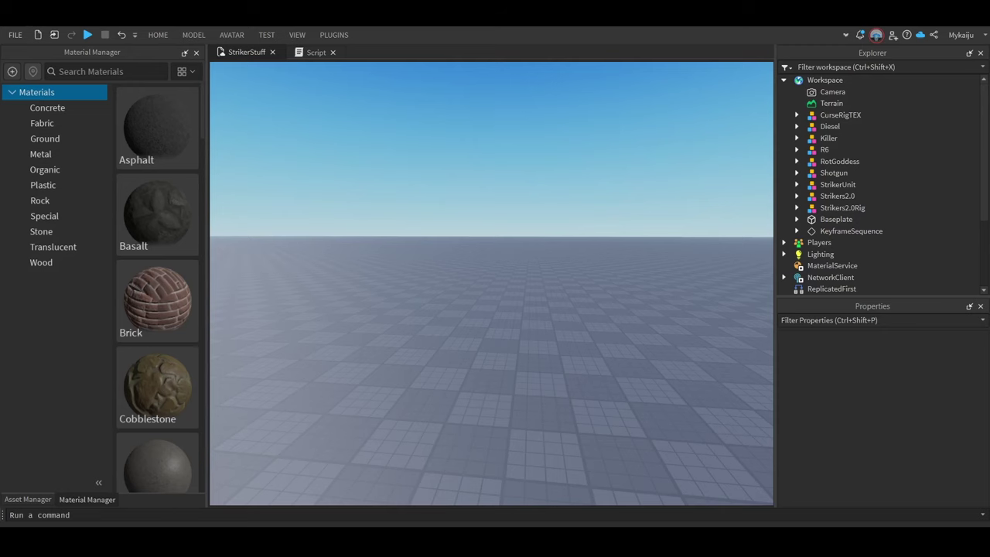
Switch to Roblox Studio and reposition the imported Wrinkles model on the baseplate
{"action": "right_click_drag", "start_coordinate": [663, 314], "coordinate": [660, 314]}
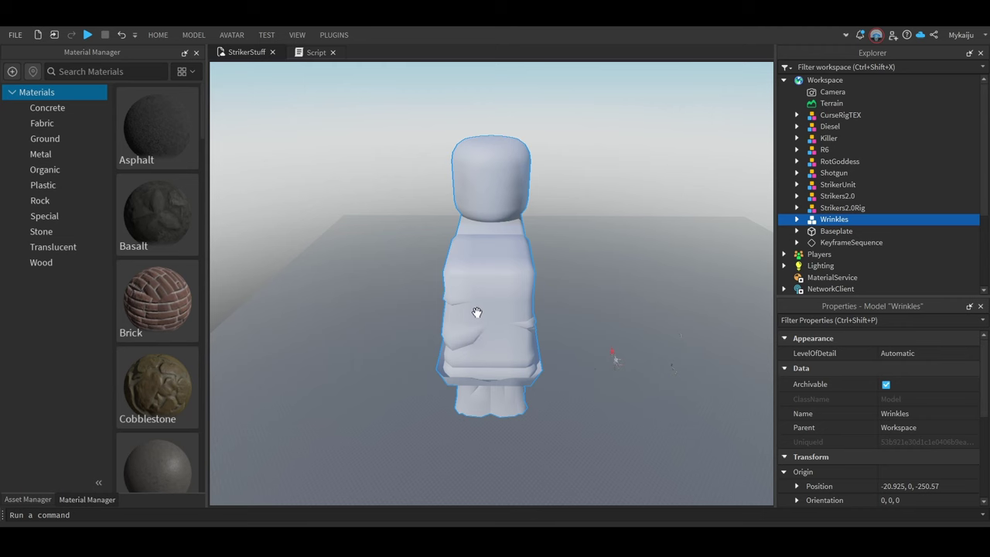
{"action": "left_click_drag", "start_coordinate": [471, 315], "coordinate": [378, 403]}
{"action": "key", "text": "r"}
{"action": "key", "text": "r"}
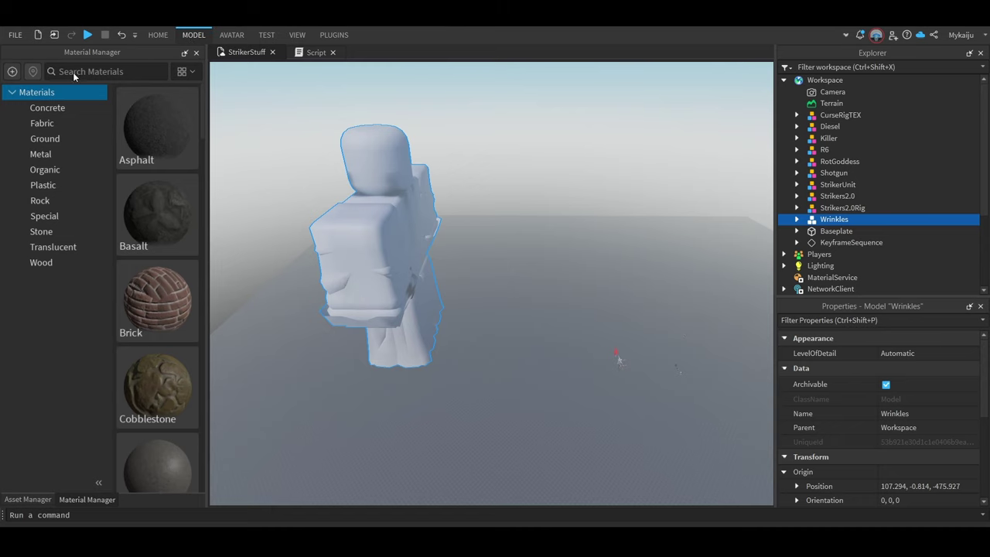
Insert an R6 character rig with Character Inserter and place it on the baseplate near the Wrinkles model
{"action": "right_click_drag", "start_coordinate": [494, 251], "coordinate": [465, 190]}
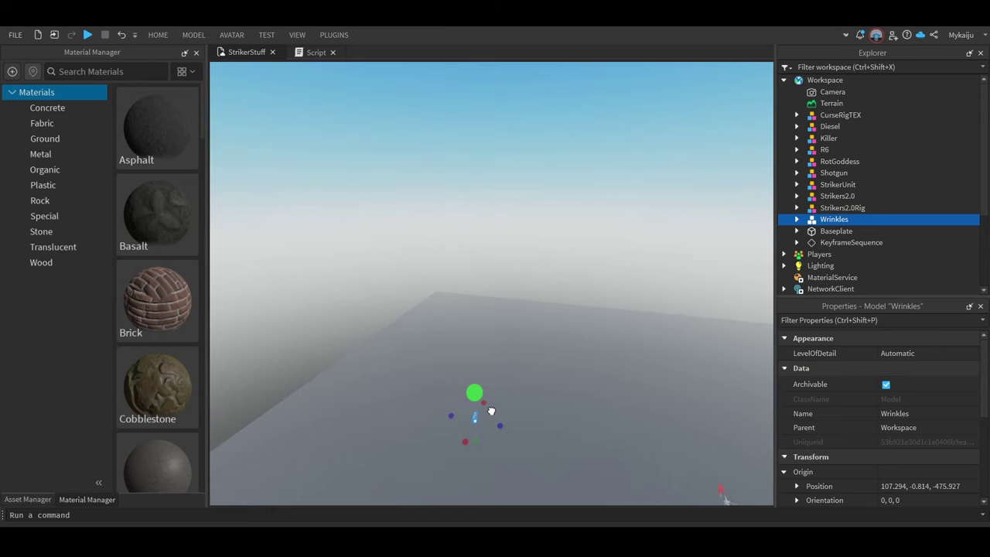
{"action": "key", "text": "f"}
{"action": "right_click_drag", "start_coordinate": [482, 323], "coordinate": [497, 241]}
{"action": "left_click", "coordinate": [507, 265]}
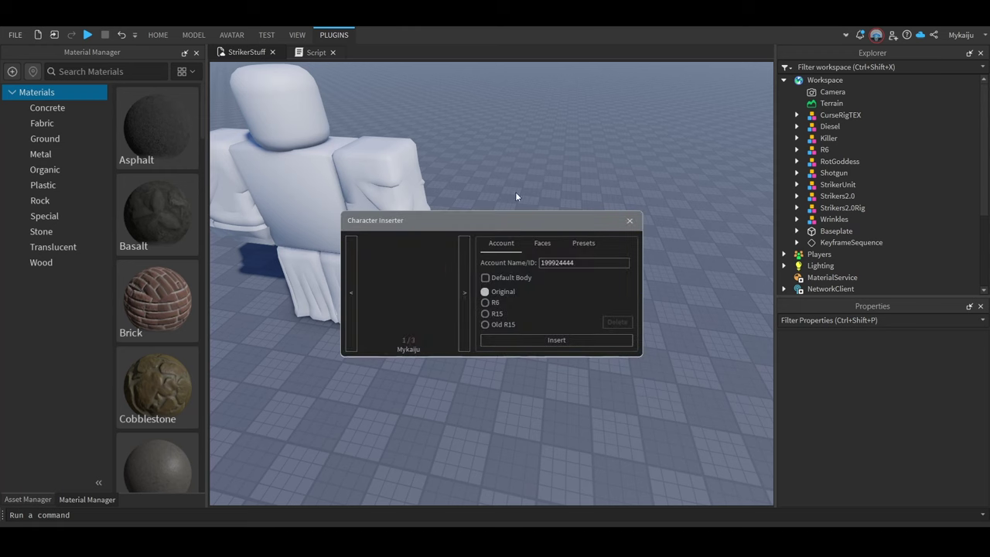
{"action": "left_click", "coordinate": [629, 221]}
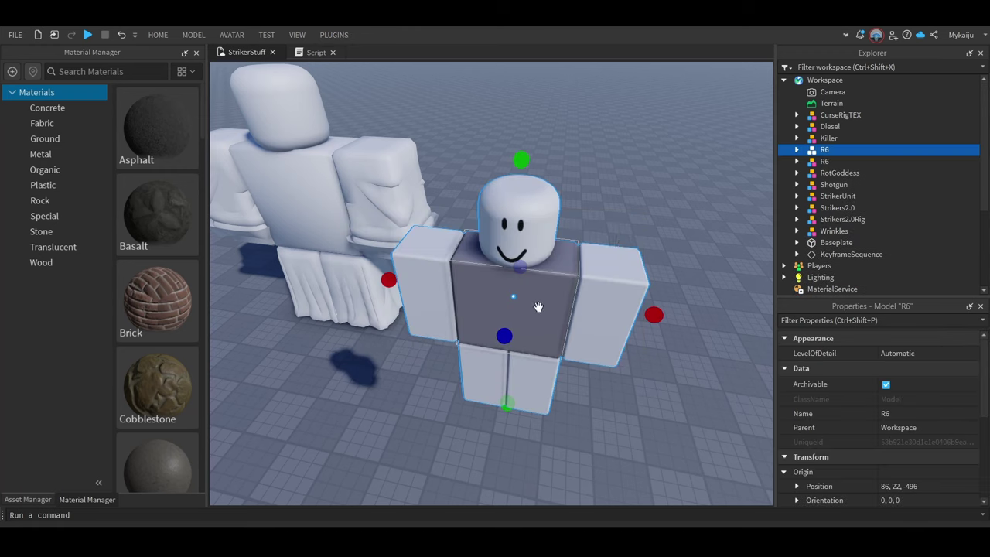
{"action": "left_click_drag", "start_coordinate": [538, 306], "coordinate": [533, 328]}
Move the Wrinkles model across the baseplate and focus the camera on it
{"action": "left_click_drag", "start_coordinate": [336, 290], "coordinate": [473, 327]}
{"action": "right_click_drag", "start_coordinate": [473, 328], "coordinate": [468, 254]}
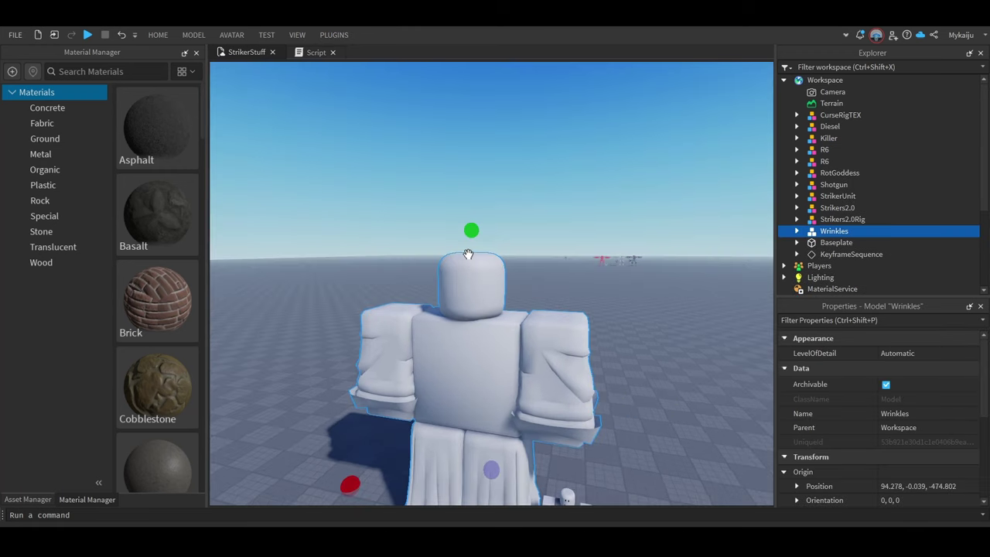
{"action": "left_click_drag", "start_coordinate": [470, 240], "coordinate": [492, 372]}
{"action": "right_click_drag", "start_coordinate": [492, 373], "coordinate": [490, 386]}
{"action": "key", "text": "f"}
{"action": "right_click_drag", "start_coordinate": [489, 351], "coordinate": [498, 369]}
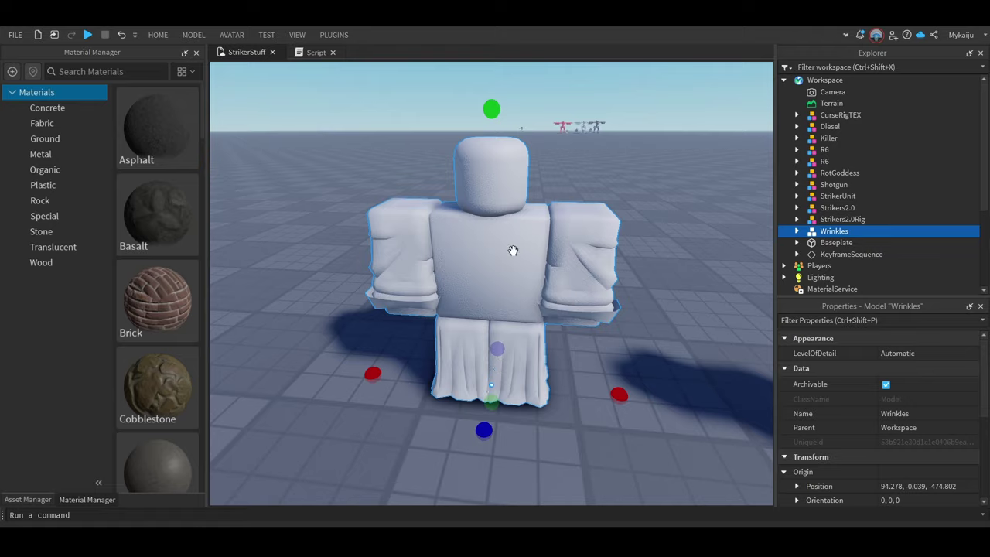
Stand the Wrinkles model on the baseplate directly beside the R6 rig
{"action": "left_click_drag", "start_coordinate": [512, 250], "coordinate": [504, 377]}
{"action": "scroll", "coordinate": [529, 369], "scroll_direction": "down", "scroll_amount": 2}
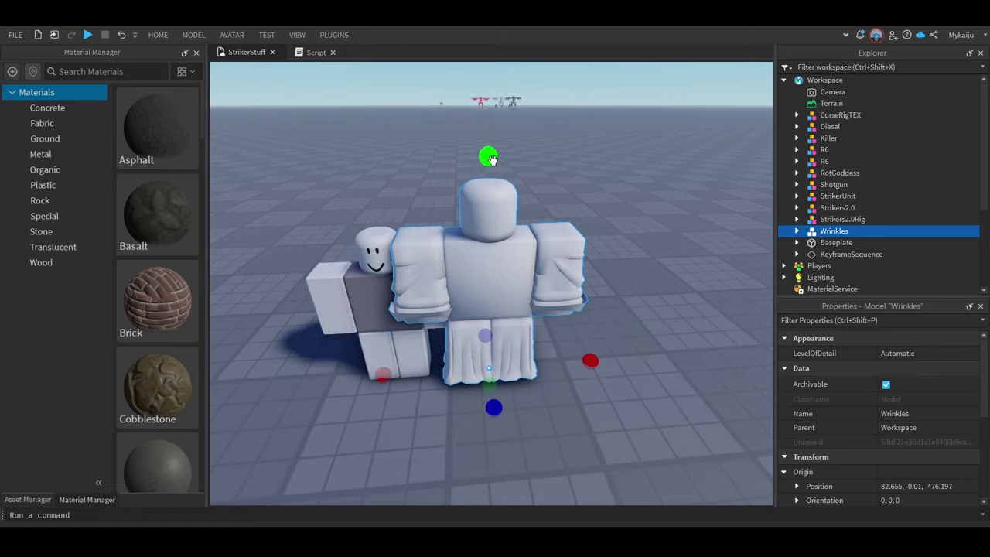
{"action": "left_click_drag", "start_coordinate": [490, 159], "coordinate": [515, 228]}
{"action": "scroll", "coordinate": [489, 275], "scroll_direction": "up", "scroll_amount": 2}
{"action": "left_click_drag", "start_coordinate": [480, 287], "coordinate": [596, 387]}
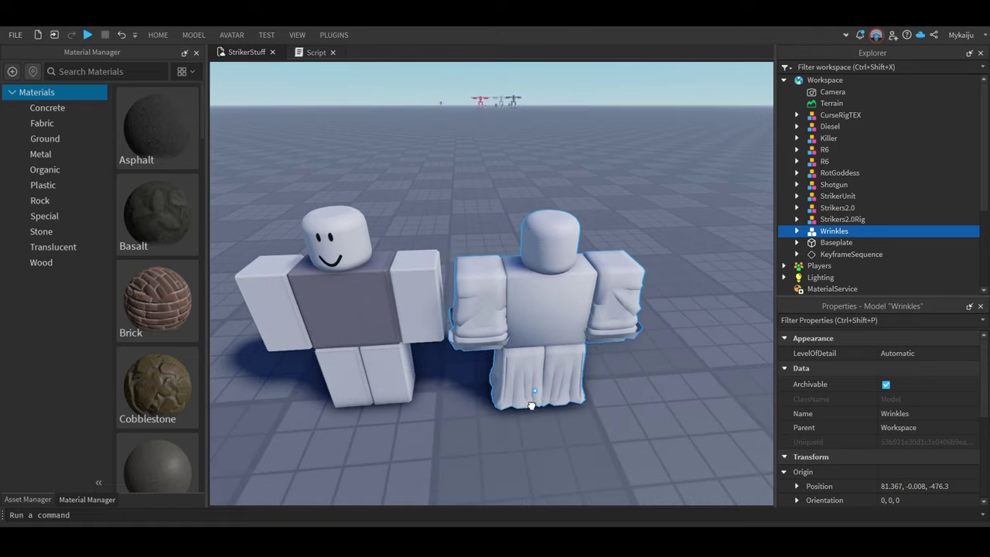
Examine the Wrinkles model's sleeve folds, torso and trouser pleats up close and from different angles
{"action": "scroll", "coordinate": [597, 387], "scroll_direction": "up", "scroll_amount": 3}
{"action": "right_click_drag", "start_coordinate": [597, 386], "coordinate": [596, 386]}
{"action": "left_click", "coordinate": [597, 386]}
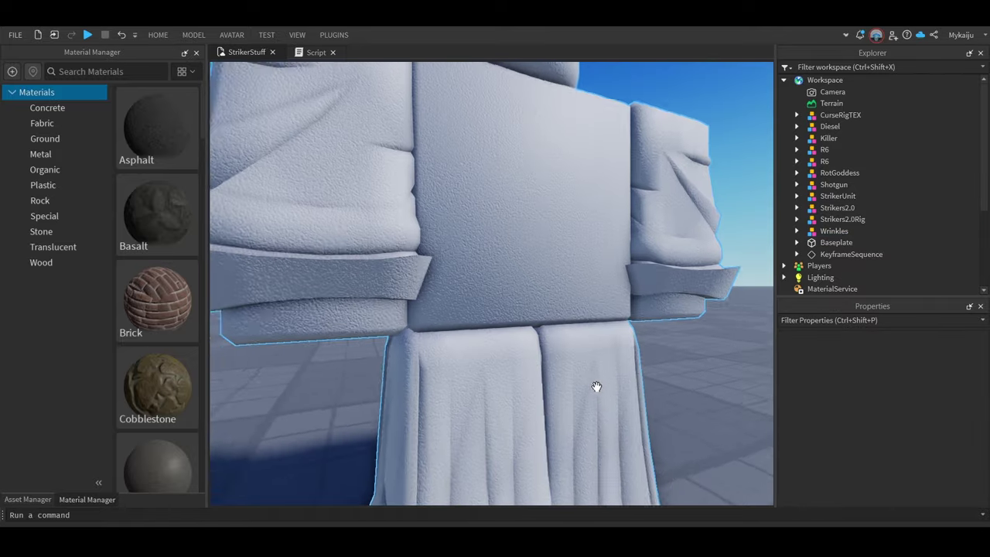
{"action": "scroll", "coordinate": [596, 387], "scroll_direction": "down", "scroll_amount": 4}
{"action": "left_click_drag", "start_coordinate": [596, 386], "coordinate": [659, 438]}
{"action": "scroll", "coordinate": [658, 438], "scroll_direction": "up", "scroll_amount": 3}
{"action": "right_click_drag", "start_coordinate": [659, 438], "coordinate": [658, 442]}
{"action": "left_click", "coordinate": [658, 439]}
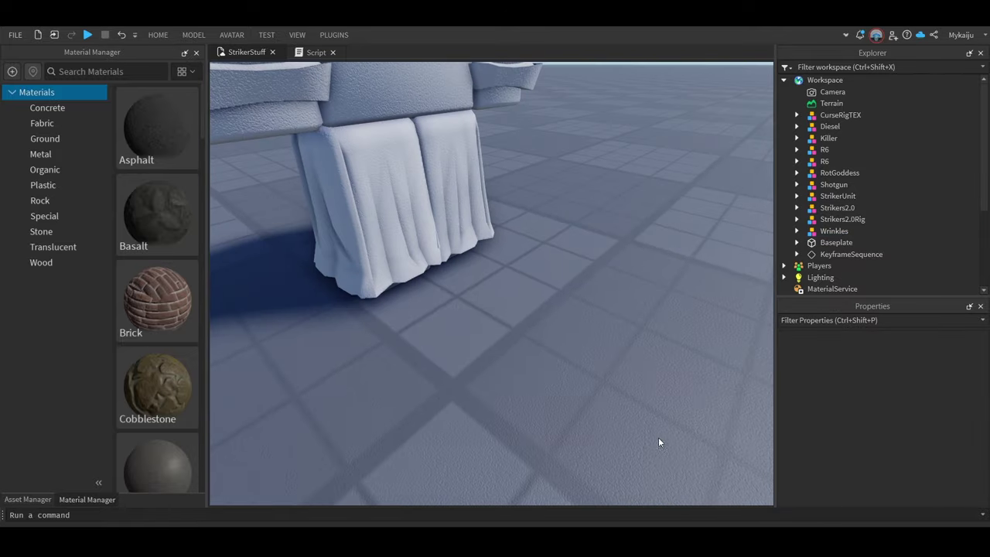
{"action": "scroll", "coordinate": [658, 442], "scroll_direction": "up", "scroll_amount": 3}
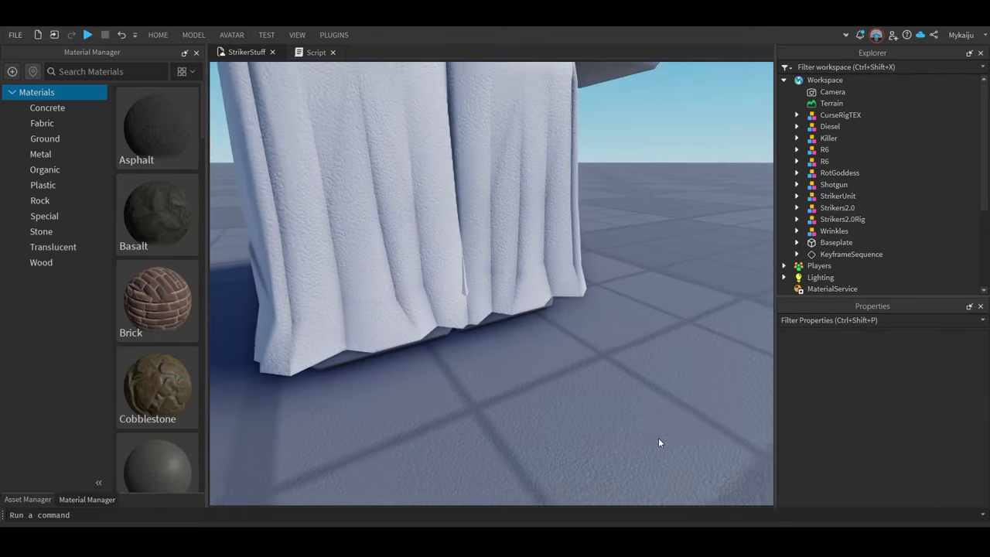
{"action": "right_click_drag", "start_coordinate": [503, 231], "coordinate": [502, 231]}
{"action": "scroll", "coordinate": [503, 231], "scroll_direction": "down", "scroll_amount": 3}
{"action": "scroll", "coordinate": [503, 231], "scroll_direction": "down", "scroll_amount": 3}
{"action": "scroll", "coordinate": [516, 180], "scroll_direction": "up", "scroll_amount": 3}
{"action": "right_click_drag", "start_coordinate": [517, 180], "coordinate": [516, 186]}
{"action": "scroll", "coordinate": [517, 182], "scroll_direction": "up", "scroll_amount": 2}
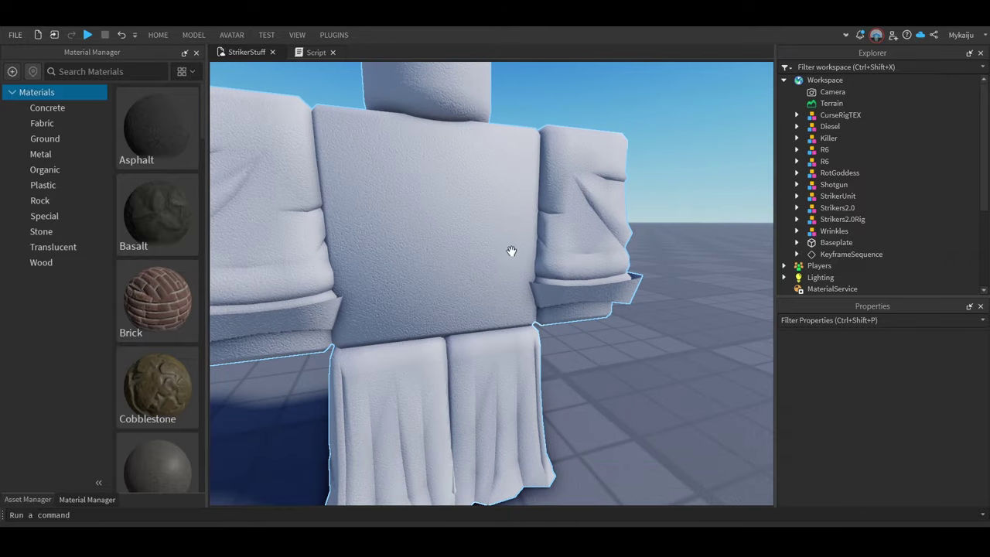
{"action": "scroll", "coordinate": [491, 324], "scroll_direction": "down", "scroll_amount": 4}
{"action": "right_click_drag", "start_coordinate": [493, 326], "coordinate": [492, 322]}
{"action": "scroll", "coordinate": [493, 327], "scroll_direction": "up", "scroll_amount": 5}
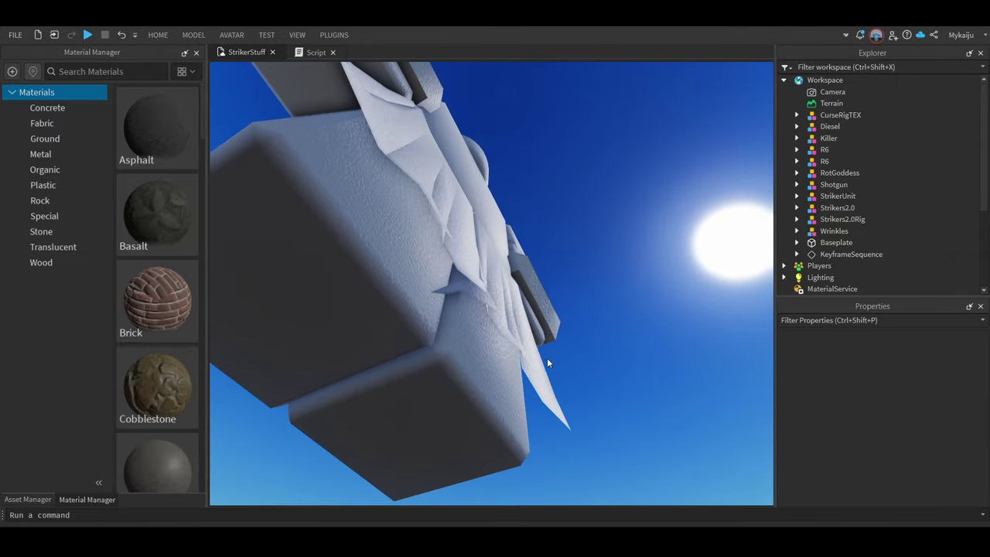
Select the trousers mesh R6.003 within the Wrinkles model, enable DoubleSided and check the hem from below
{"action": "left_click", "coordinate": [536, 375], "text": "alt"}
{"action": "right_click_drag", "start_coordinate": [608, 371], "coordinate": [607, 371]}
{"action": "right_click_drag", "start_coordinate": [636, 291], "coordinate": [637, 296]}
{"action": "left_click", "coordinate": [637, 292]}
{"action": "right_click_drag", "start_coordinate": [591, 341], "coordinate": [590, 342]}
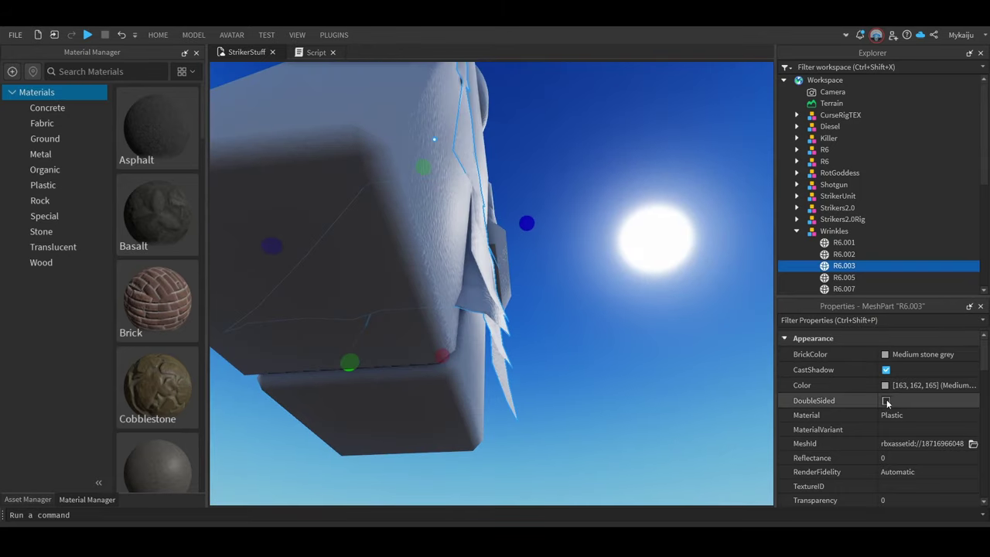
{"action": "left_click", "coordinate": [705, 367]}
{"action": "right_click_drag", "start_coordinate": [704, 367], "coordinate": [704, 367]}
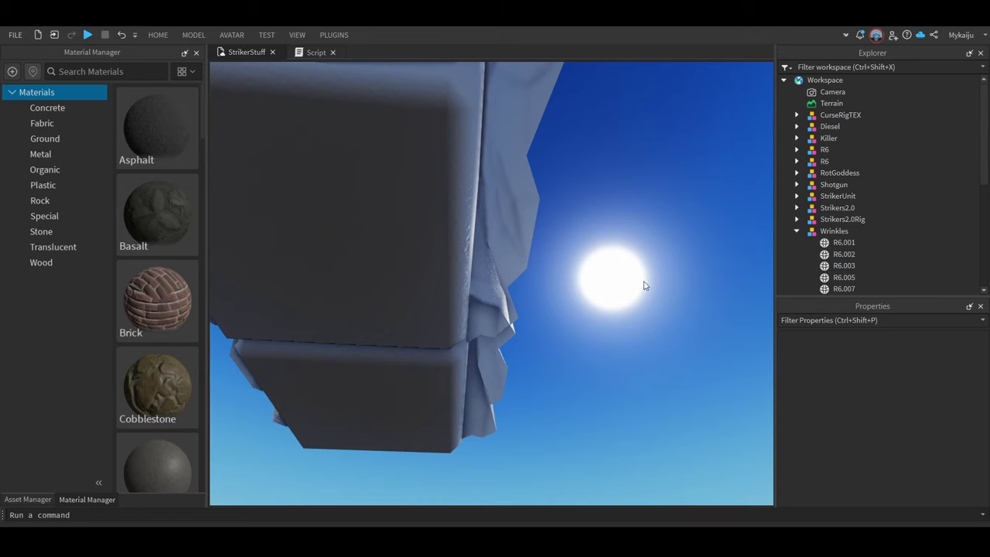
{"action": "right_click_drag", "start_coordinate": [651, 273], "coordinate": [650, 273]}
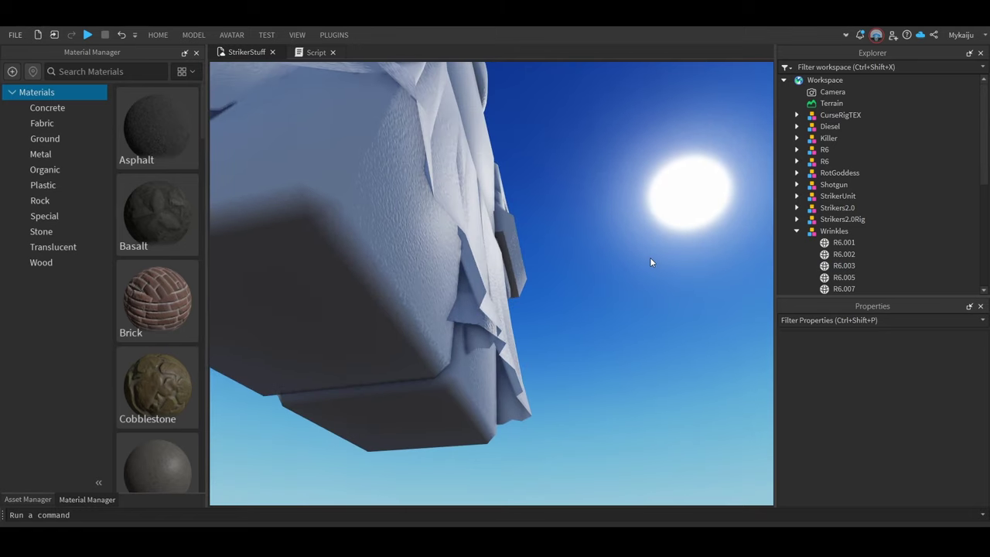
Examine the trousers' double-sided hem and pleats from below and from the front
{"action": "right_click_drag", "start_coordinate": [561, 279], "coordinate": [561, 279]}
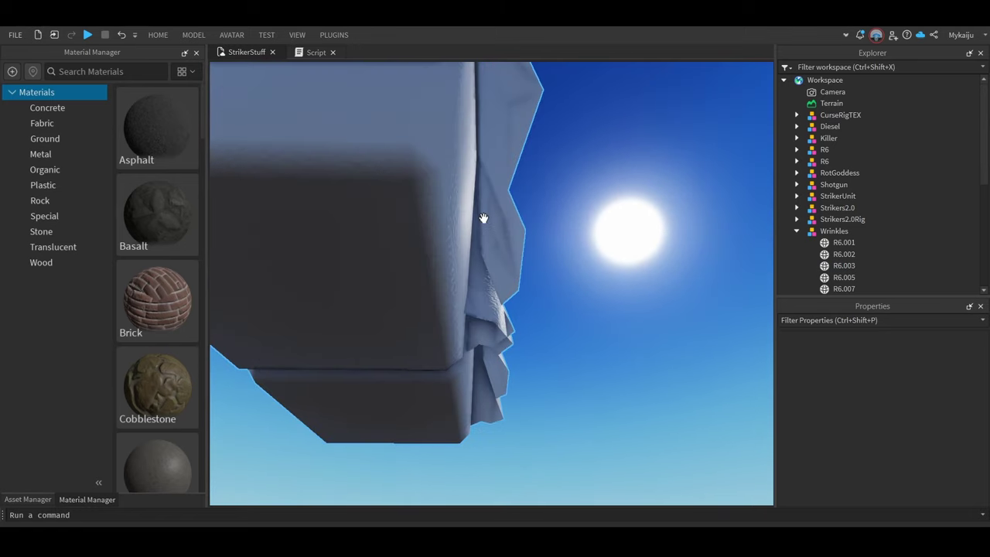
{"action": "left_click", "coordinate": [604, 307]}
{"action": "left_click", "coordinate": [507, 262]}
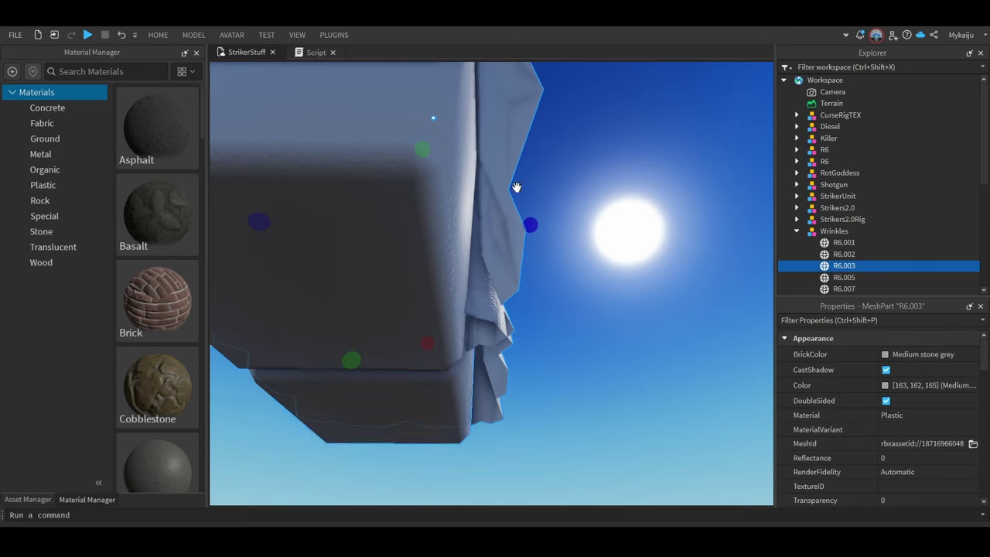
{"action": "left_click", "coordinate": [646, 248]}
{"action": "right_click_drag", "start_coordinate": [644, 242], "coordinate": [644, 242]}
{"action": "right_click_drag", "start_coordinate": [467, 403], "coordinate": [467, 403]}
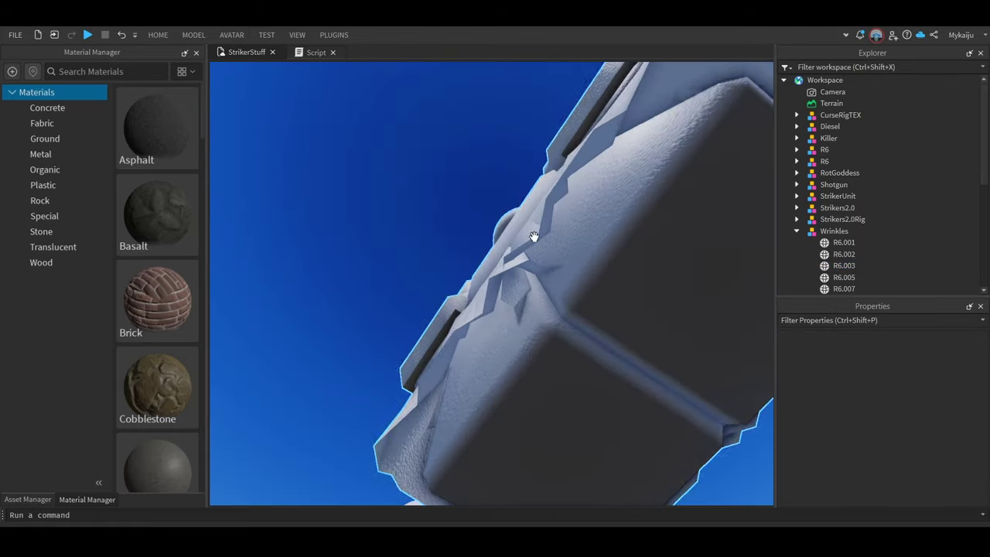
{"action": "right_click_drag", "start_coordinate": [533, 236], "coordinate": [533, 236]}
{"action": "right_click_drag", "start_coordinate": [479, 307], "coordinate": [515, 322]}
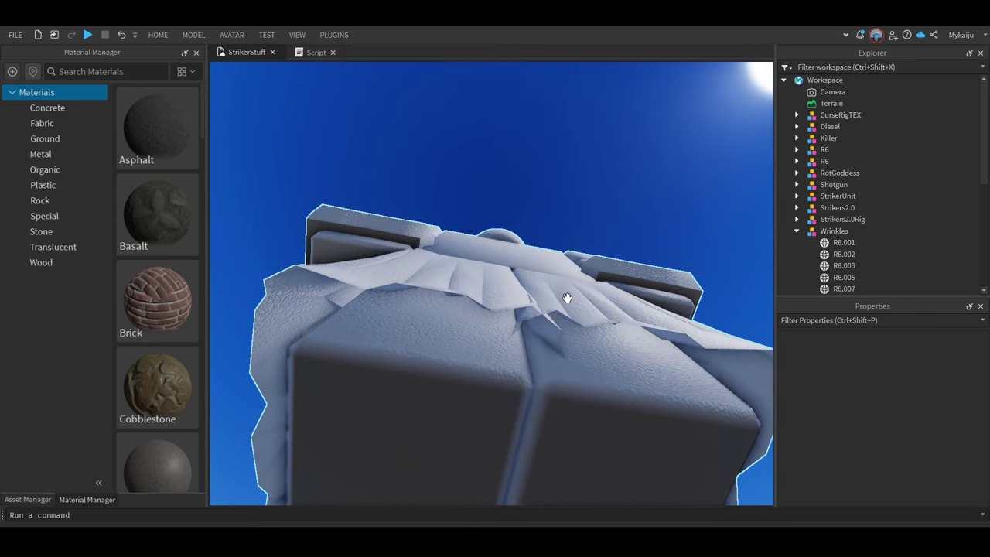
{"action": "right_click_drag", "start_coordinate": [567, 299], "coordinate": [563, 291]}
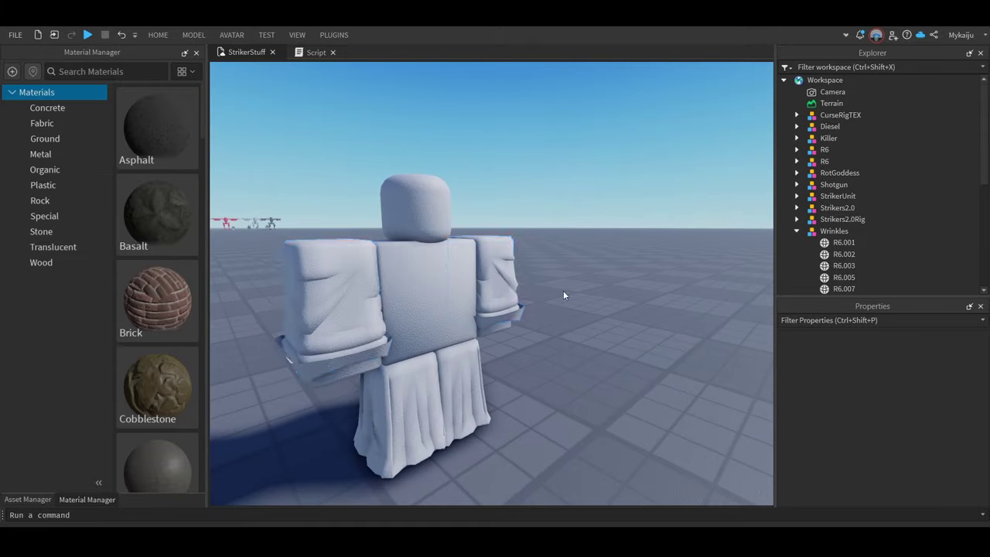
Select the sleeve mesh R6.001 together with the trousers mesh R6.003 and set their color to dark grey [66, 66, 67]
{"action": "left_click", "coordinate": [509, 281]}
{"action": "right_click_drag", "start_coordinate": [592, 328], "coordinate": [592, 327]}
{"action": "left_click", "coordinate": [592, 327]}
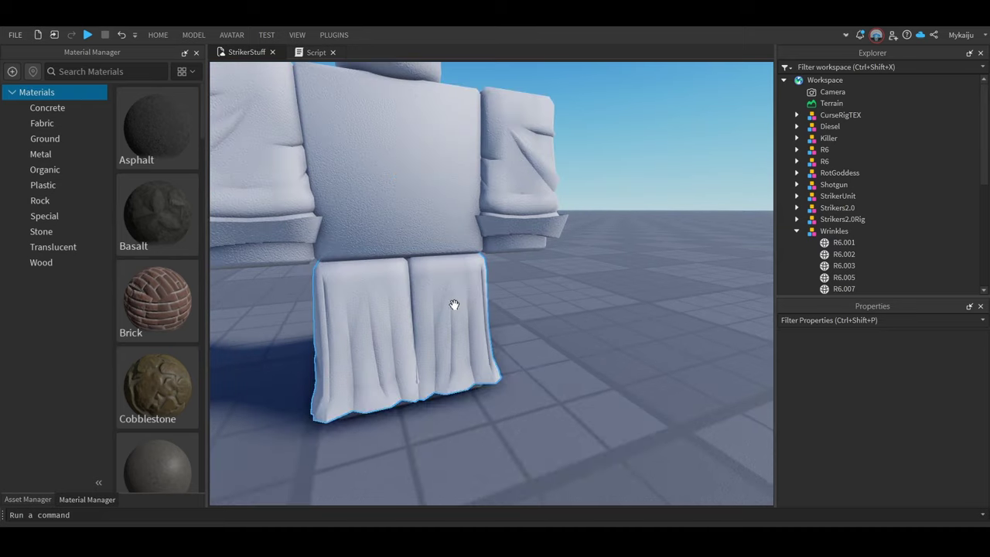
{"action": "scroll", "coordinate": [279, 185], "scroll_direction": "down", "scroll_amount": 3}
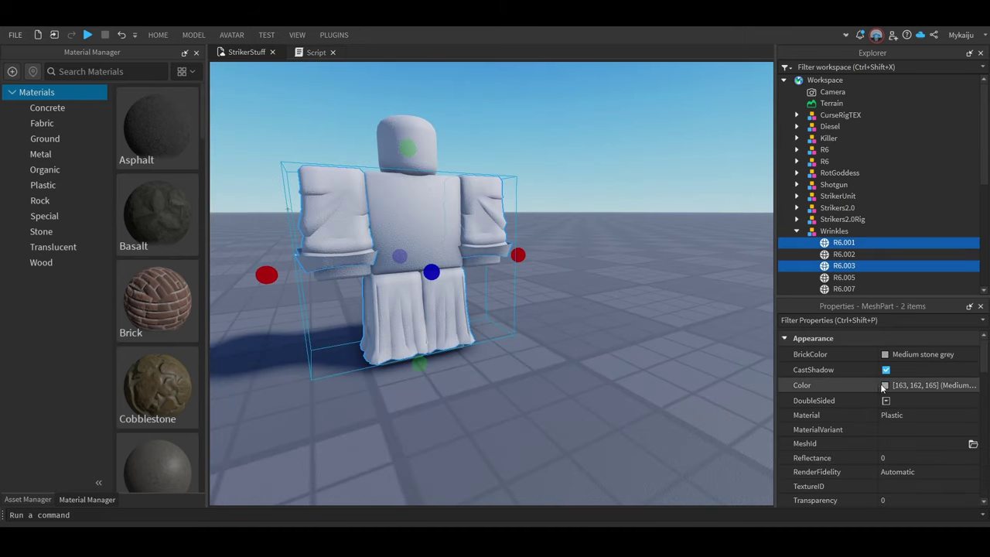
{"action": "left_click_drag", "start_coordinate": [669, 286], "coordinate": [648, 272]}
{"action": "left_click", "coordinate": [596, 389]}
{"action": "right_click_drag", "start_coordinate": [596, 389], "coordinate": [570, 366]}
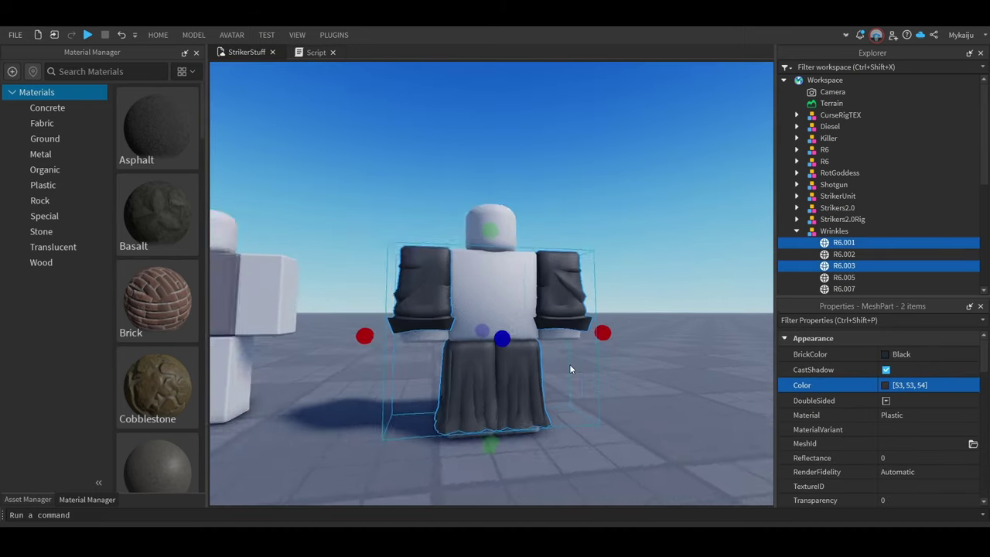
{"action": "scroll", "coordinate": [572, 356], "scroll_direction": "up", "scroll_amount": 3}
{"action": "left_click", "coordinate": [651, 260]}
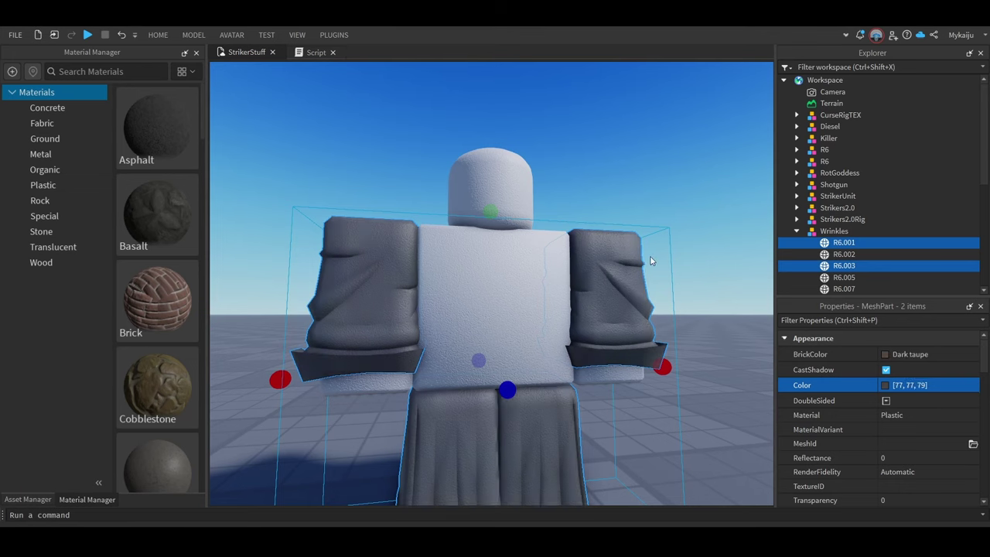
{"action": "right_click_drag", "start_coordinate": [456, 260], "coordinate": [469, 272]}
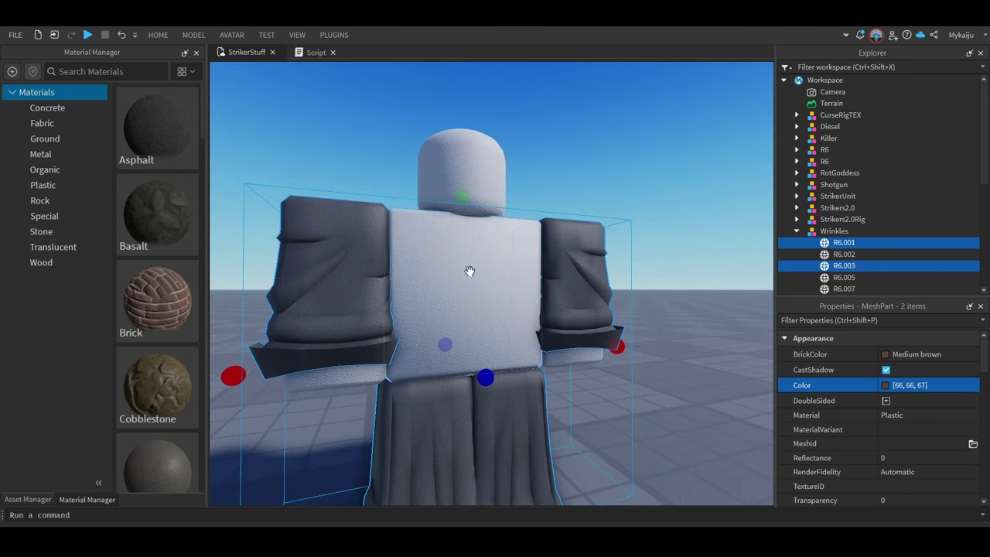
Set the color of the torso mesh R6.013 to the same dark grey [66, 66, 67]
{"action": "key", "text": "Return"}
{"action": "left_click", "coordinate": [746, 396]}
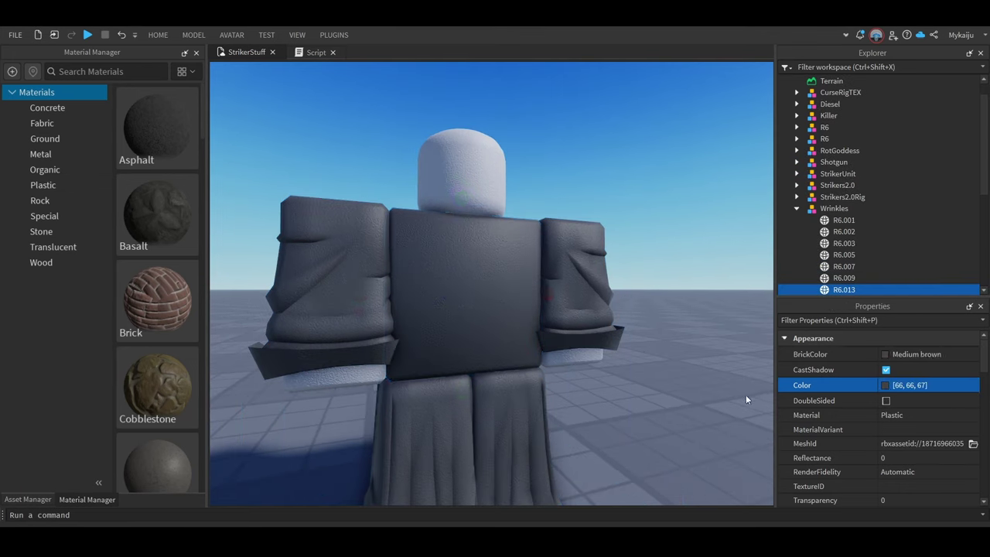
{"action": "right_click_drag", "start_coordinate": [746, 396], "coordinate": [744, 406]}
{"action": "scroll", "coordinate": [744, 405], "scroll_direction": "down", "scroll_amount": 4}
{"action": "scroll", "coordinate": [742, 404], "scroll_direction": "up", "scroll_amount": 4}
Focus the camera on the torso mesh and examine the recolored outfit from the front and sides
{"action": "left_click", "coordinate": [484, 221]}
{"action": "key", "text": "f"}
{"action": "right_click_drag", "start_coordinate": [484, 221], "coordinate": [398, 203]}
{"action": "scroll", "coordinate": [484, 221], "scroll_direction": "up", "scroll_amount": 2}
{"action": "scroll", "coordinate": [389, 289], "scroll_direction": "down", "scroll_amount": 2}
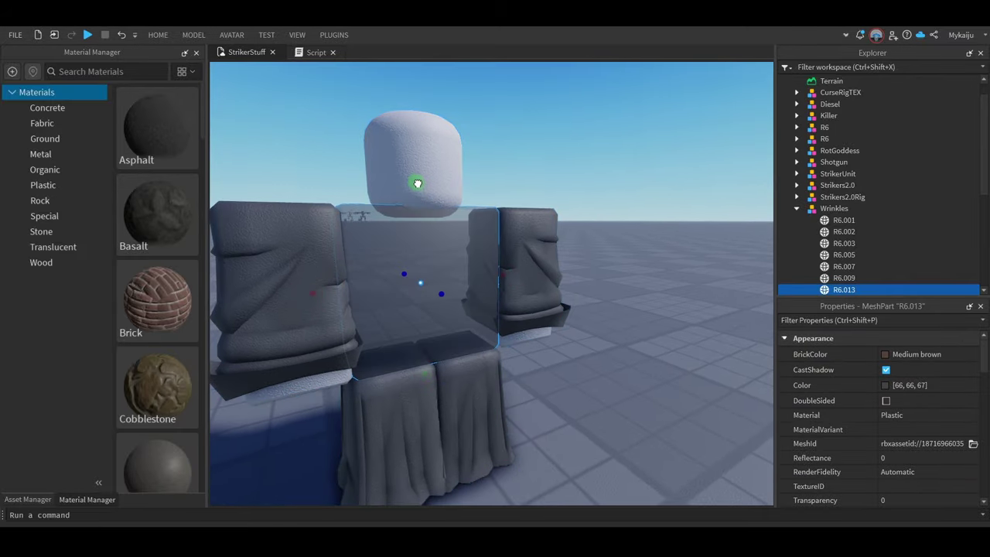
{"action": "right_click_drag", "start_coordinate": [462, 307], "coordinate": [648, 287]}
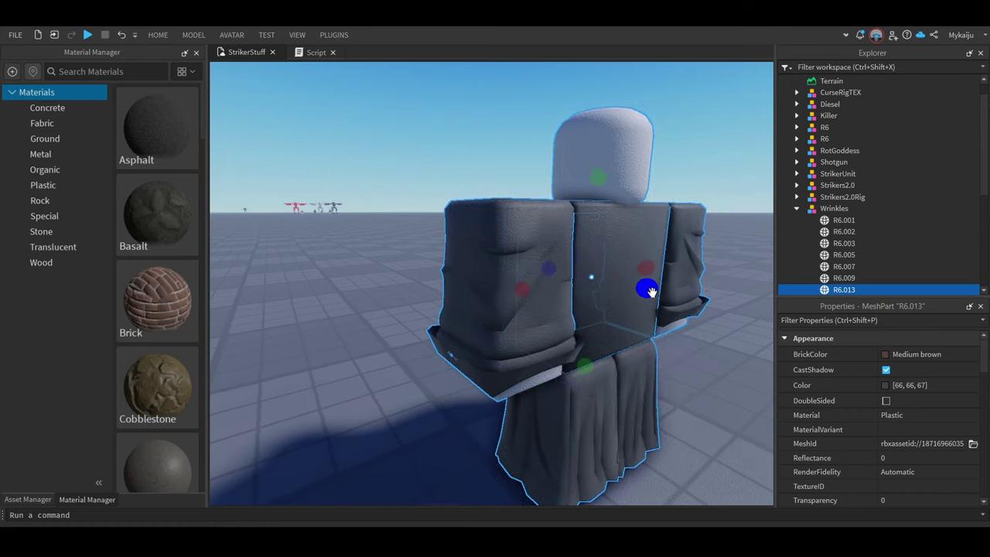
{"action": "left_click", "coordinate": [674, 338]}
{"action": "right_click_drag", "start_coordinate": [674, 338], "coordinate": [705, 356]}
{"action": "scroll", "coordinate": [674, 338], "scroll_direction": "down", "scroll_amount": 2}
{"action": "scroll", "coordinate": [674, 337], "scroll_direction": "up", "scroll_amount": 3}
{"action": "scroll", "coordinate": [674, 338], "scroll_direction": "up", "scroll_amount": 3}
{"action": "scroll", "coordinate": [674, 338], "scroll_direction": "down", "scroll_amount": 3}
{"action": "left_click", "coordinate": [705, 356]}
{"action": "scroll", "coordinate": [706, 357], "scroll_direction": "down", "scroll_amount": 3}
Examine the sleeve folds and cuffs of the dark outfit up close from low angles
{"action": "left_click_drag", "start_coordinate": [512, 375], "coordinate": [514, 328]}
{"action": "scroll", "coordinate": [512, 369], "scroll_direction": "down", "scroll_amount": 3}
{"action": "scroll", "coordinate": [648, 355], "scroll_direction": "up", "scroll_amount": 3}
{"action": "scroll", "coordinate": [559, 198], "scroll_direction": "down", "scroll_amount": 3}
{"action": "right_click_drag", "start_coordinate": [559, 198], "coordinate": [597, 213]}
{"action": "scroll", "coordinate": [559, 198], "scroll_direction": "up", "scroll_amount": 3}
{"action": "scroll", "coordinate": [631, 198], "scroll_direction": "up", "scroll_amount": 3}
{"action": "right_click_drag", "start_coordinate": [523, 413], "coordinate": [533, 406]}
{"action": "right_click_drag", "start_coordinate": [519, 297], "coordinate": [518, 308]}
{"action": "scroll", "coordinate": [517, 303], "scroll_direction": "down", "scroll_amount": 4}
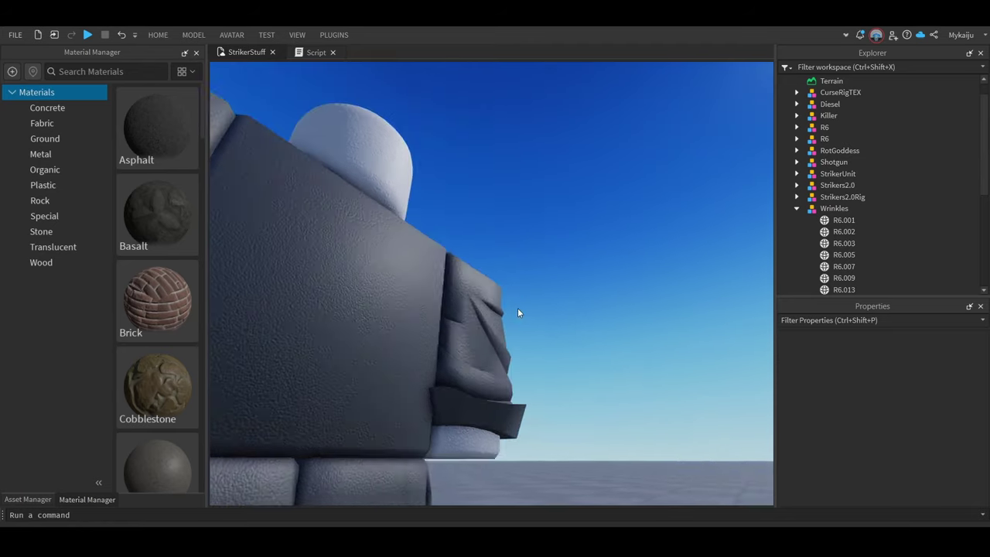
{"action": "scroll", "coordinate": [517, 308], "scroll_direction": "up", "scroll_amount": 4}
{"action": "right_click_drag", "start_coordinate": [518, 407], "coordinate": [526, 371]}
{"action": "scroll", "coordinate": [526, 371], "scroll_direction": "down", "scroll_amount": 3}
{"action": "scroll", "coordinate": [526, 371], "scroll_direction": "up", "scroll_amount": 3}
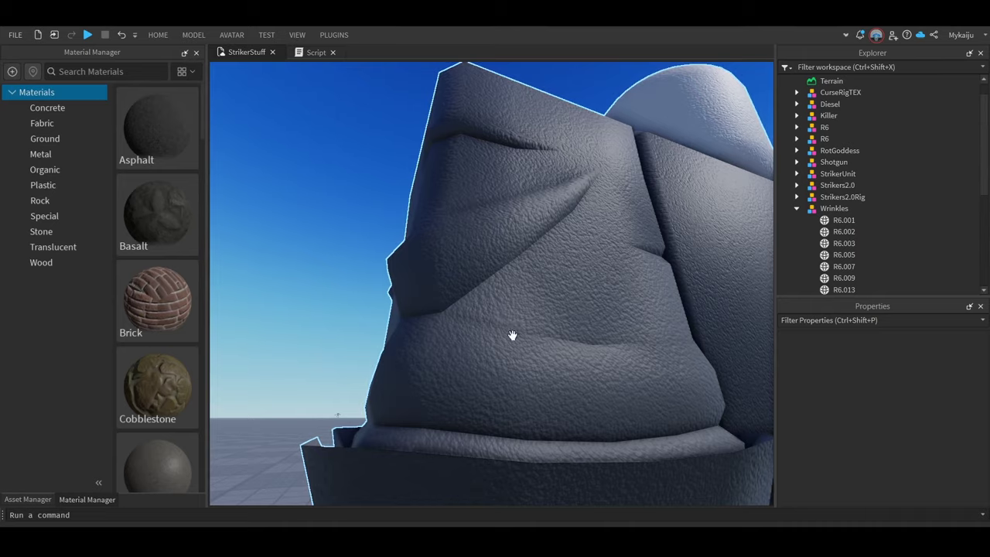
{"action": "right_click_drag", "start_coordinate": [529, 328], "coordinate": [506, 335]}
Examine the whole dark outfit from above, behind and the side, comparing sleeve and trouser folds
{"action": "scroll", "coordinate": [631, 418], "scroll_direction": "down", "scroll_amount": 5}
{"action": "left_click", "coordinate": [631, 418]}
{"action": "scroll", "coordinate": [615, 407], "scroll_direction": "up", "scroll_amount": 5}
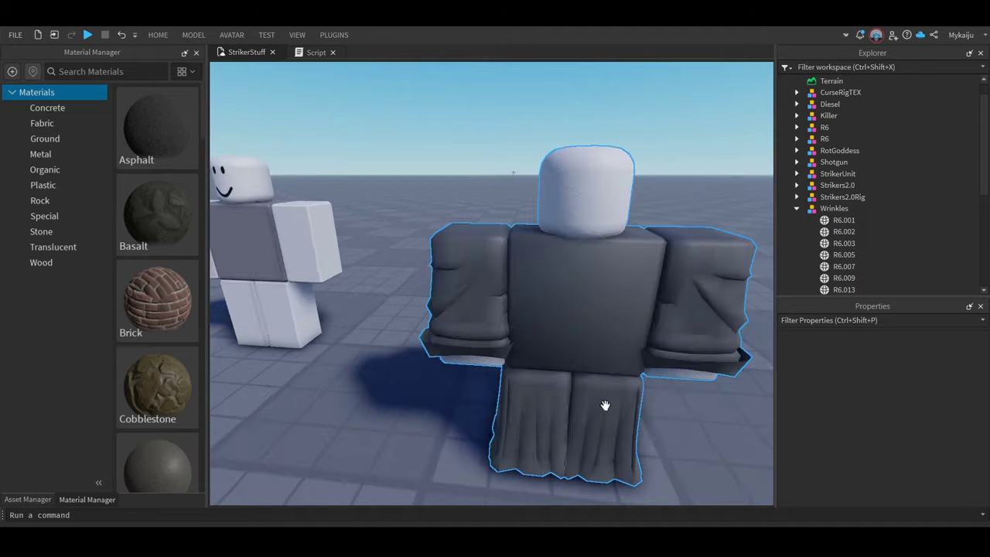
{"action": "right_click_drag", "start_coordinate": [609, 406], "coordinate": [608, 406]}
{"action": "scroll", "coordinate": [608, 407], "scroll_direction": "up", "scroll_amount": 8}
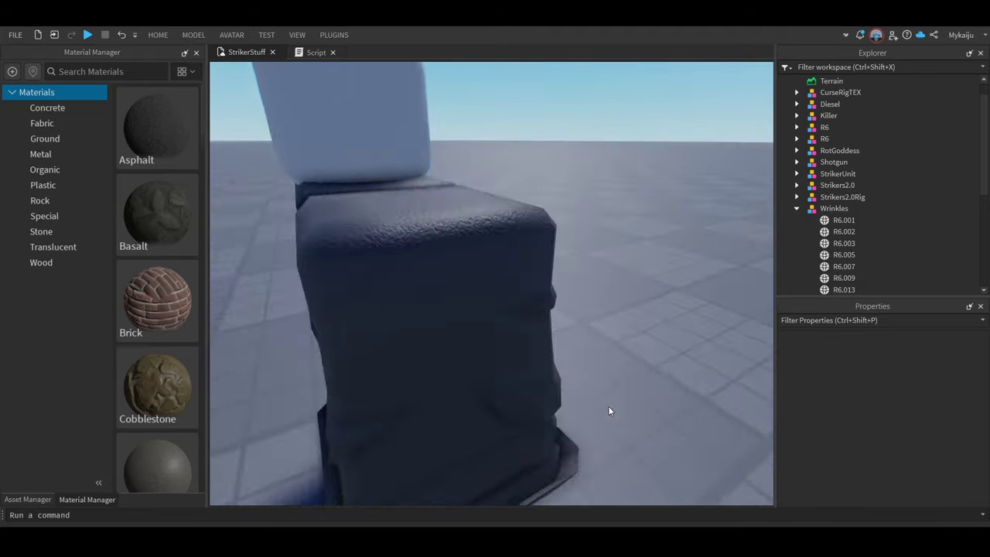
{"action": "scroll", "coordinate": [608, 406], "scroll_direction": "down", "scroll_amount": 4}
{"action": "left_click", "coordinate": [513, 363]}
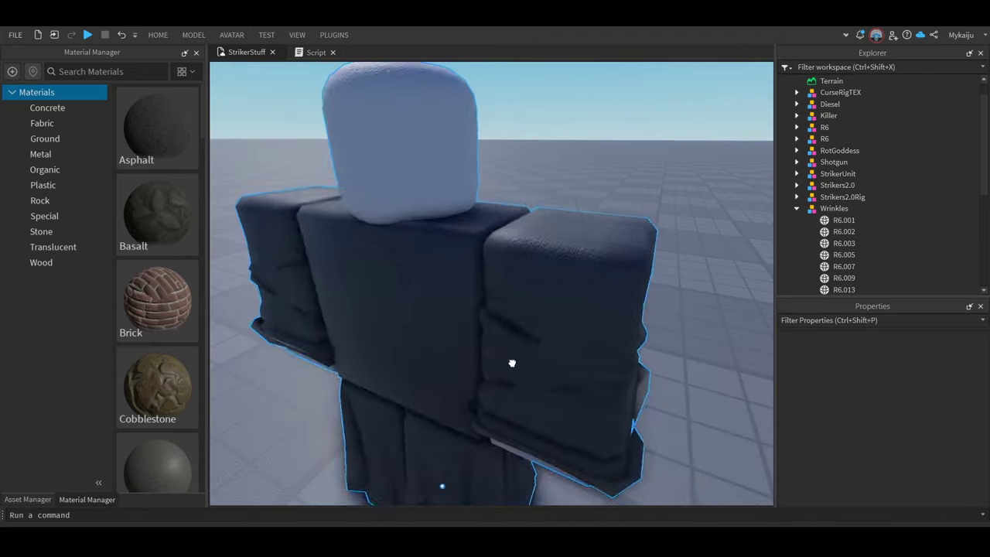
{"action": "right_click_drag", "start_coordinate": [672, 374], "coordinate": [672, 374]}
{"action": "left_click", "coordinate": [630, 348]}
{"action": "right_click_drag", "start_coordinate": [631, 349], "coordinate": [631, 348]}
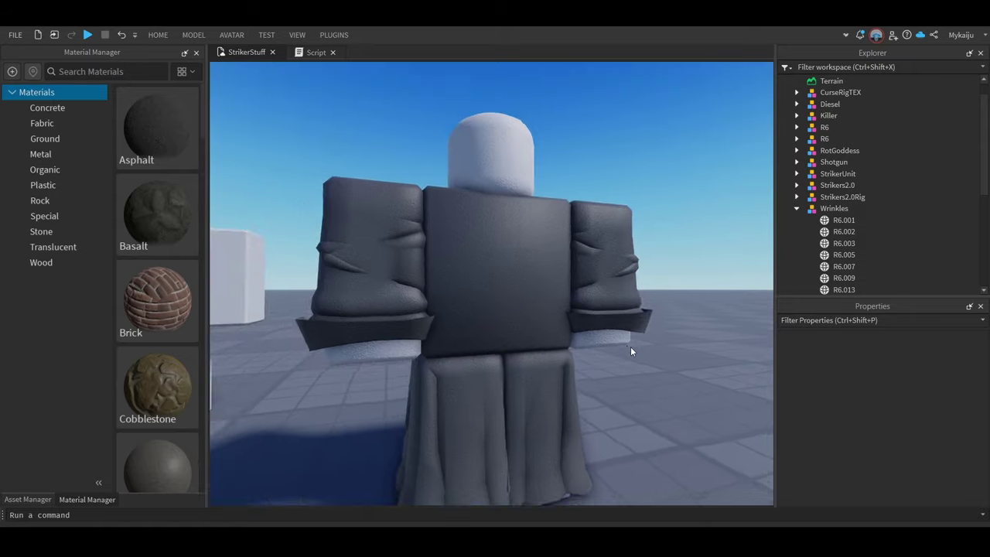
{"action": "scroll", "coordinate": [634, 387], "scroll_direction": "up", "scroll_amount": 5}
{"action": "scroll", "coordinate": [636, 395], "scroll_direction": "down", "scroll_amount": 6}
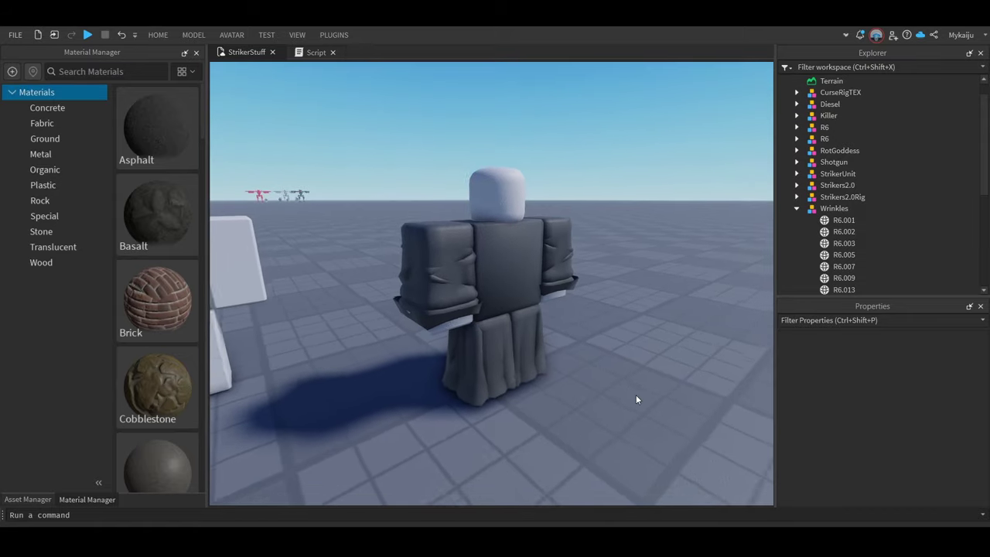
{"action": "scroll", "coordinate": [636, 395], "scroll_direction": "up", "scroll_amount": 2}
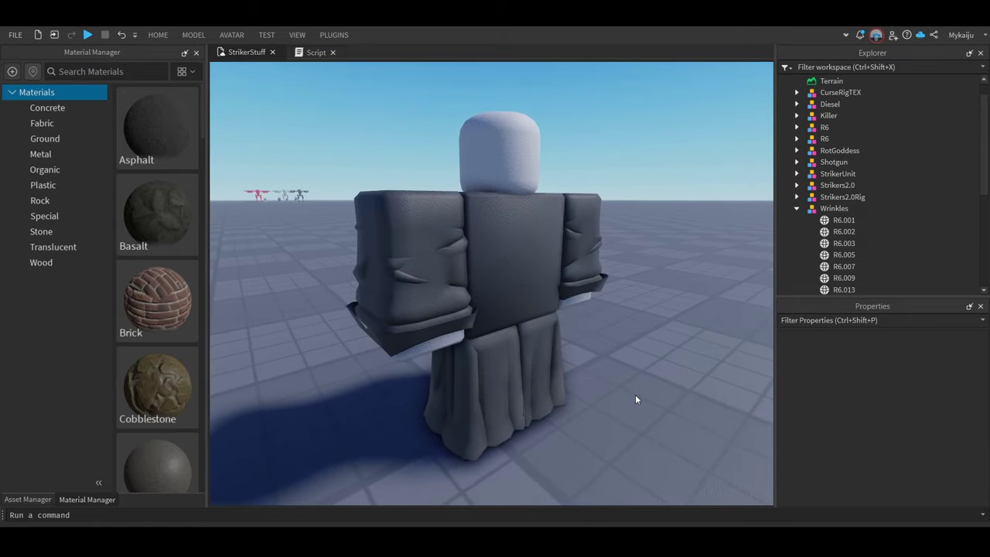
{"action": "right_click_drag", "start_coordinate": [635, 395], "coordinate": [636, 395]}
{"action": "scroll", "coordinate": [635, 395], "scroll_direction": "up", "scroll_amount": 4}
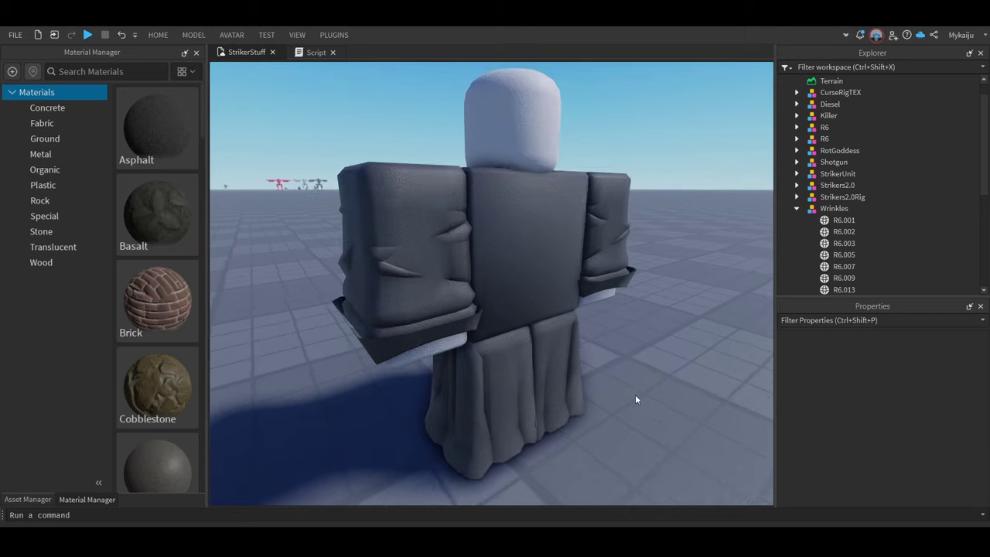
{"action": "right_click_drag", "start_coordinate": [734, 347], "coordinate": [734, 347]}
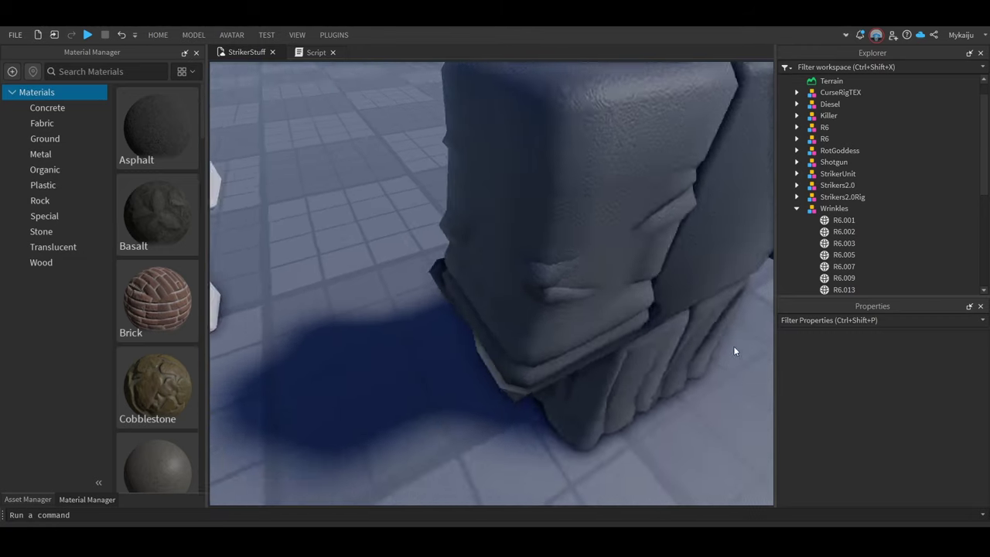
Inspect the gap between the sleeve's lower roll and the flared cuff up close from several angles
{"action": "scroll", "coordinate": [463, 381], "scroll_direction": "up", "scroll_amount": 3}
{"action": "right_click_drag", "start_coordinate": [411, 397], "coordinate": [411, 397]}
{"action": "right_click_drag", "start_coordinate": [412, 397], "coordinate": [412, 397]}
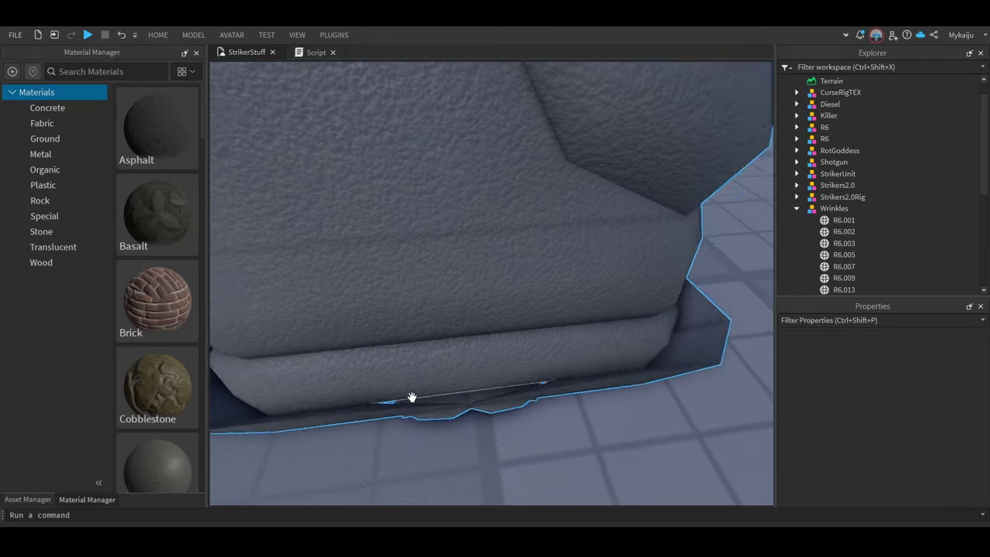
{"action": "right_click_drag", "start_coordinate": [613, 453], "coordinate": [613, 453]}
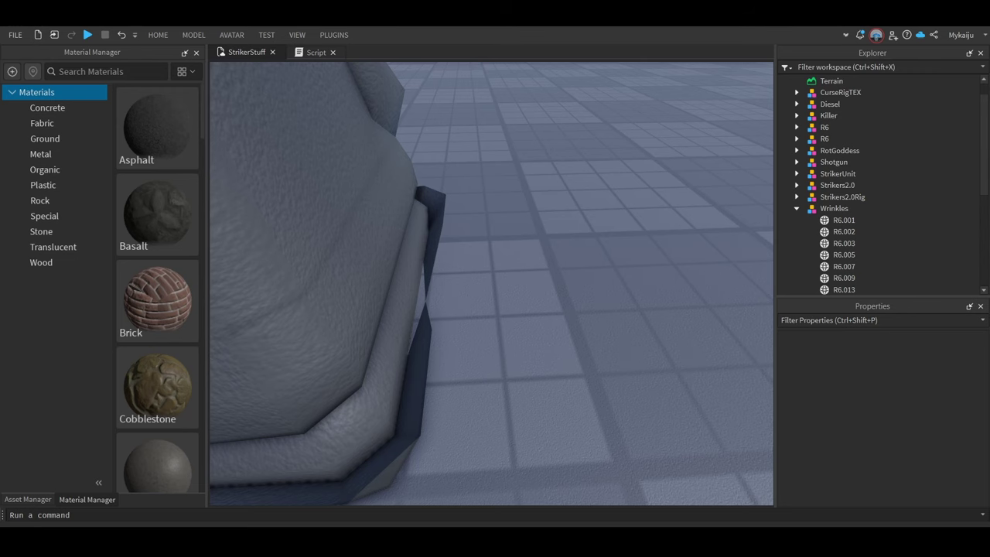
{"action": "right_click_drag", "start_coordinate": [642, 382], "coordinate": [642, 381]}
{"action": "right_click_drag", "start_coordinate": [430, 284], "coordinate": [430, 284]}
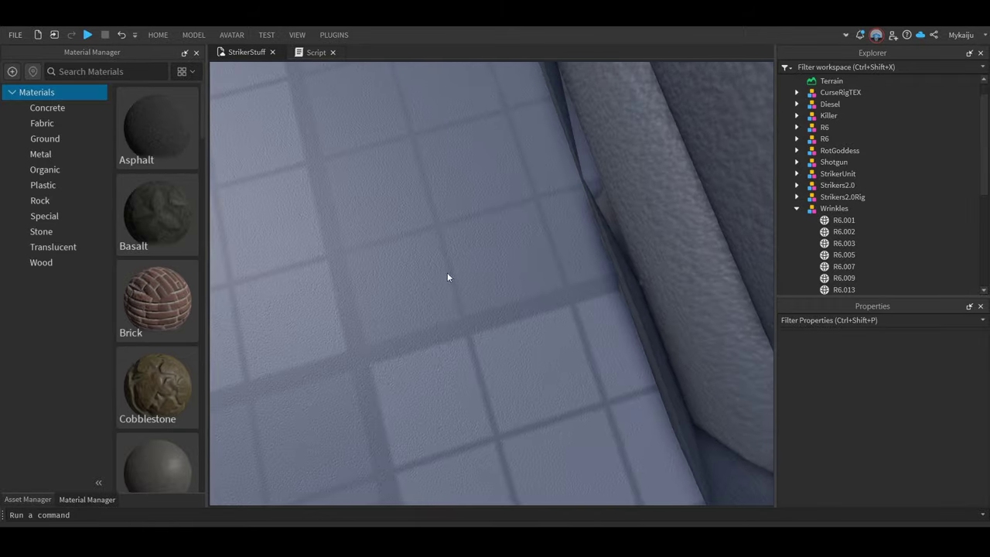
{"action": "left_click", "coordinate": [588, 176]}
{"action": "left_click", "coordinate": [498, 300]}
{"action": "right_click_drag", "start_coordinate": [497, 301], "coordinate": [497, 301]}
{"action": "right_click_drag", "start_coordinate": [601, 324], "coordinate": [601, 324]}
{"action": "right_click_drag", "start_coordinate": [666, 384], "coordinate": [666, 384]}
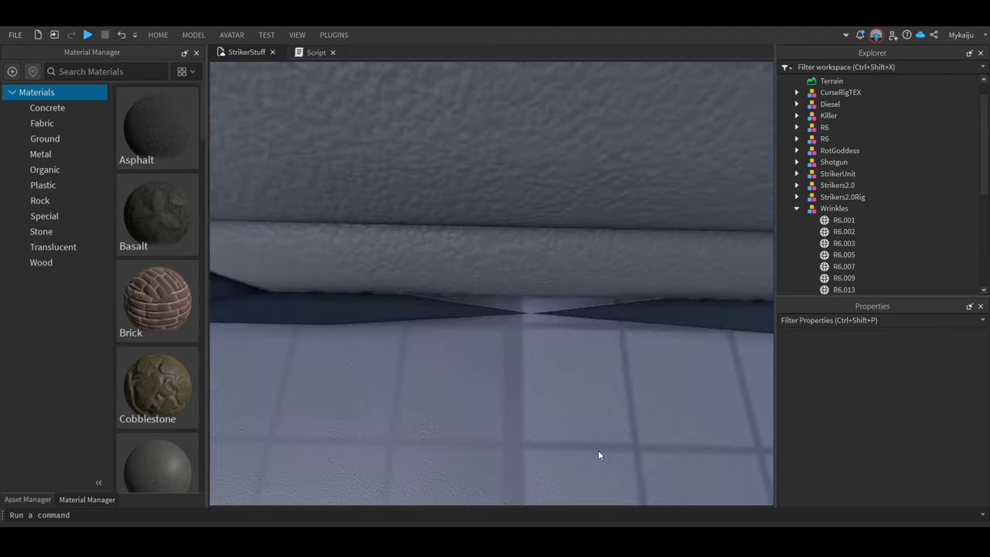
{"action": "right_click_drag", "start_coordinate": [598, 450], "coordinate": [597, 451]}
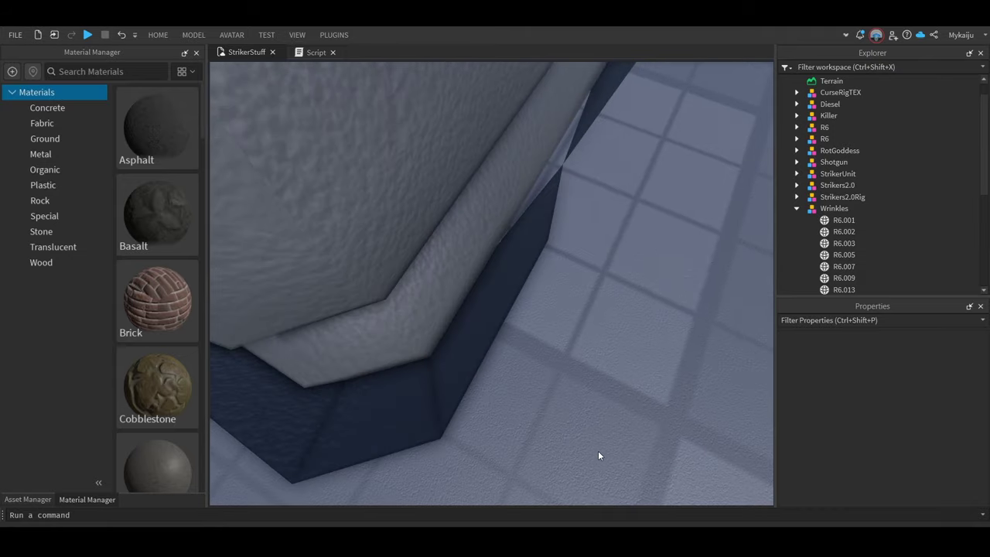
{"action": "scroll", "coordinate": [556, 351], "scroll_direction": "down", "scroll_amount": 2}
{"action": "left_click", "coordinate": [473, 301]}
{"action": "left_click_drag", "start_coordinate": [592, 103], "coordinate": [613, 113]}
{"action": "left_click", "coordinate": [637, 212]}
{"action": "key", "text": "ctrl+z"}
{"action": "left_click", "coordinate": [574, 262]}
Compare the dark Wrinkles model with the neighbouring R6 rig from a distance
{"action": "scroll", "coordinate": [576, 262], "scroll_direction": "down", "scroll_amount": 8}
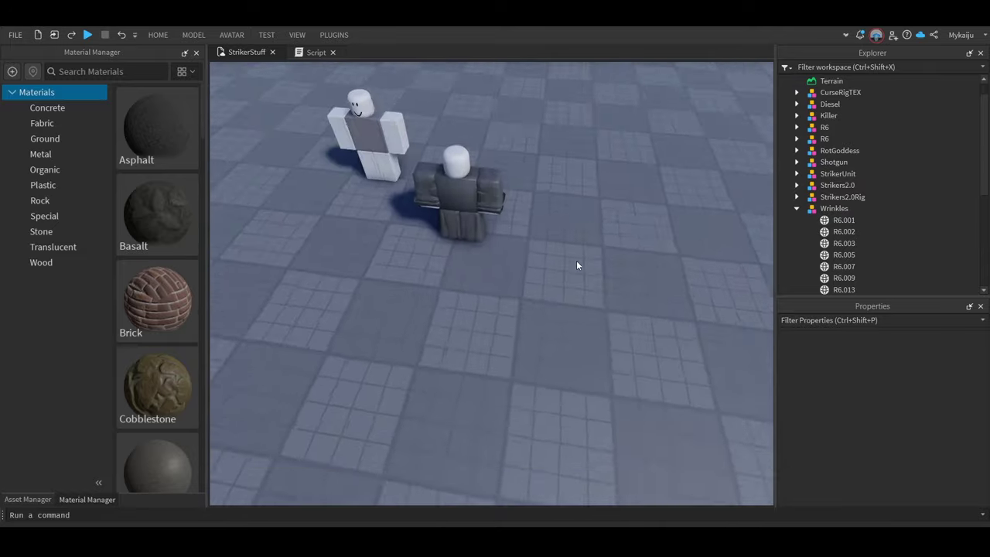
{"action": "scroll", "coordinate": [576, 265], "scroll_direction": "up", "scroll_amount": 5}
{"action": "right_click_drag", "start_coordinate": [576, 265], "coordinate": [576, 265]}
{"action": "scroll", "coordinate": [576, 265], "scroll_direction": "down", "scroll_amount": 5}
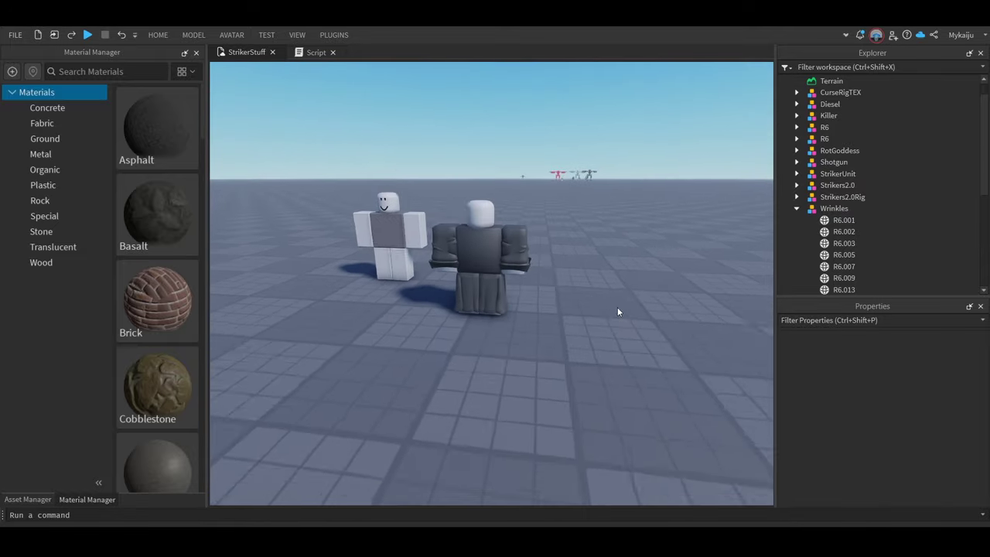
{"action": "scroll", "coordinate": [618, 310], "scroll_direction": "up", "scroll_amount": 3}
{"action": "right_click_drag", "start_coordinate": [618, 309], "coordinate": [618, 309]}
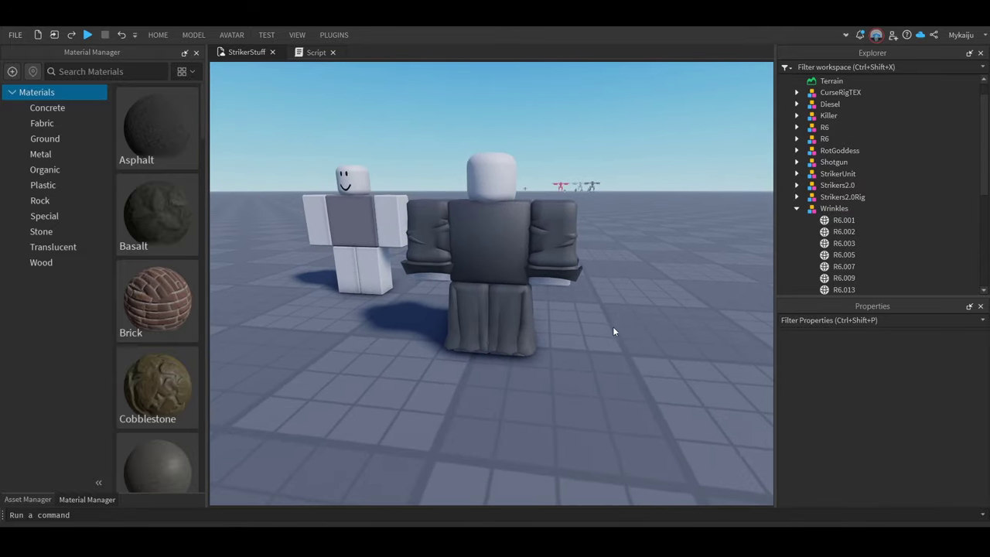